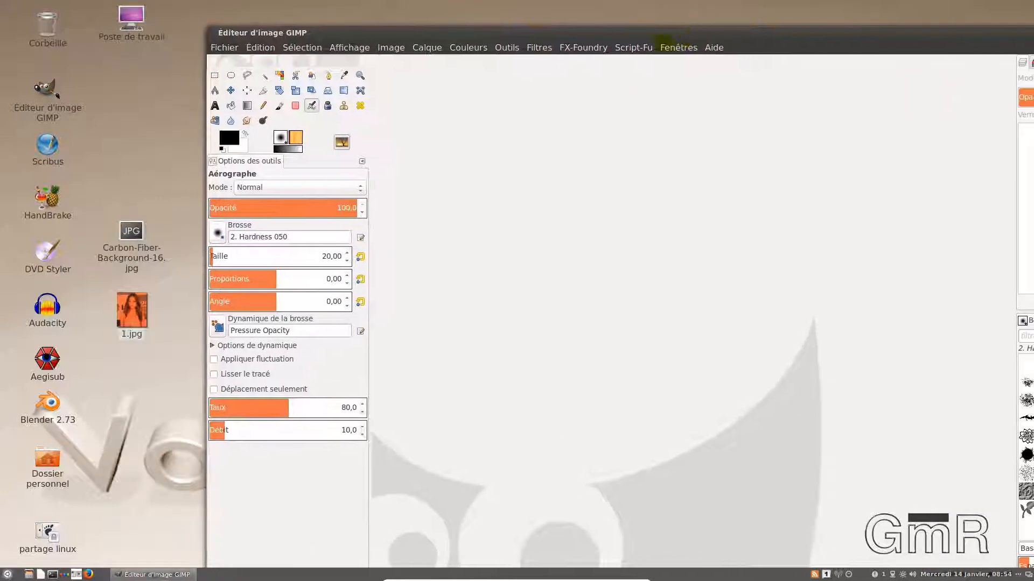
Preview Carbon-Fiber-Background-16.jpg from the desktop in the image viewer and close the viewer.
left_click(150, 246)
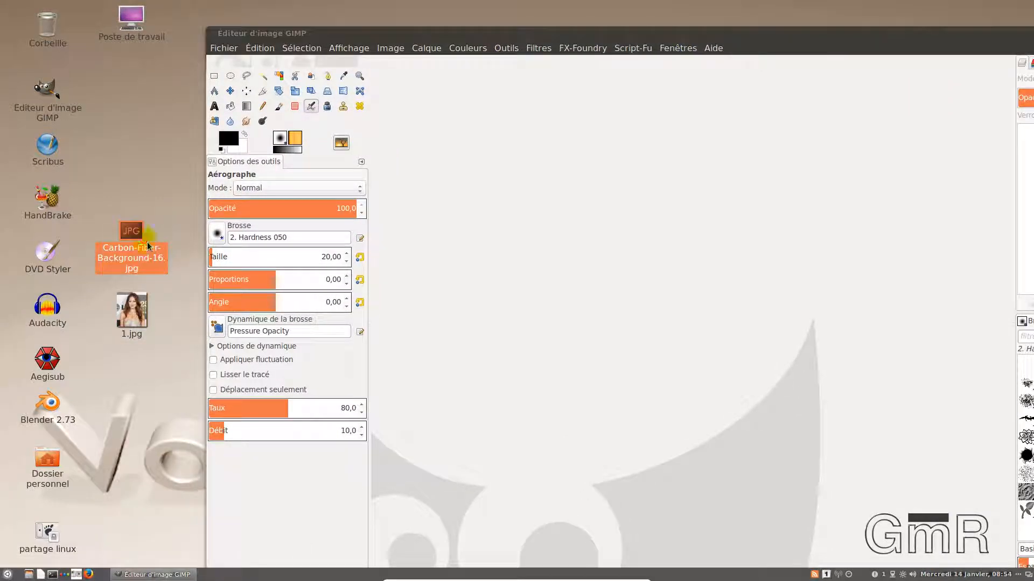
double_click(147, 246)
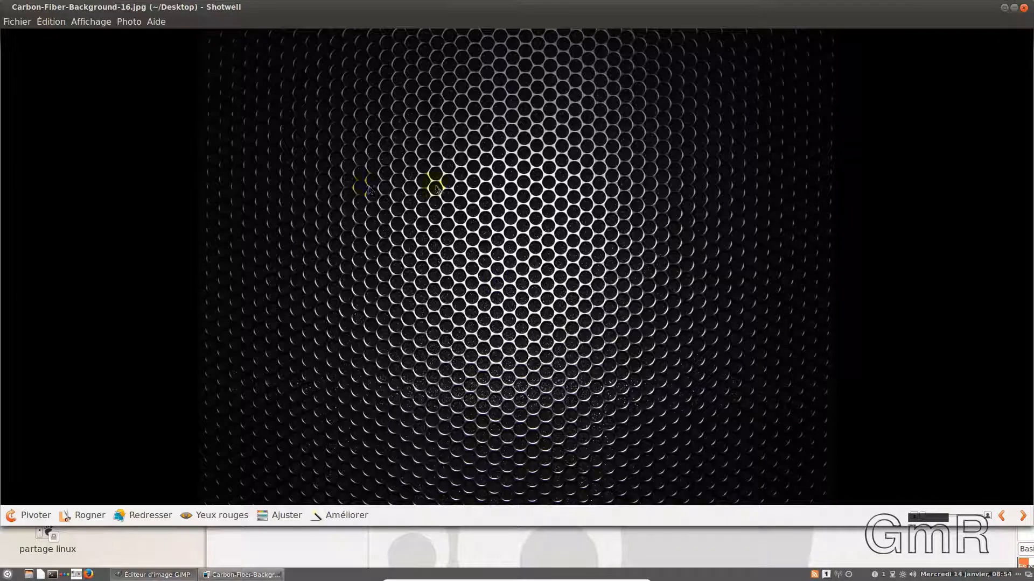
left_click(1024, 8)
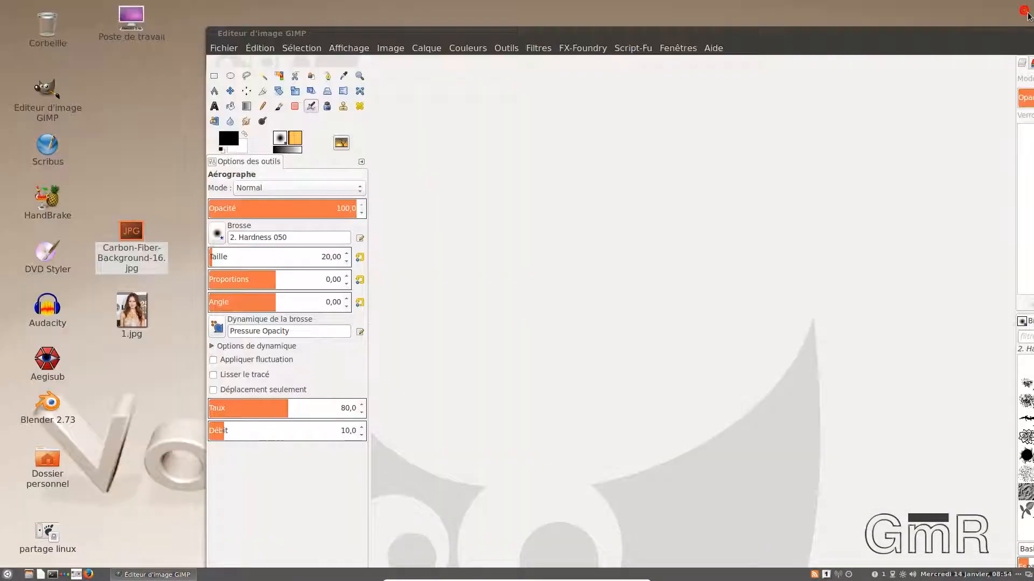
left_click(144, 315)
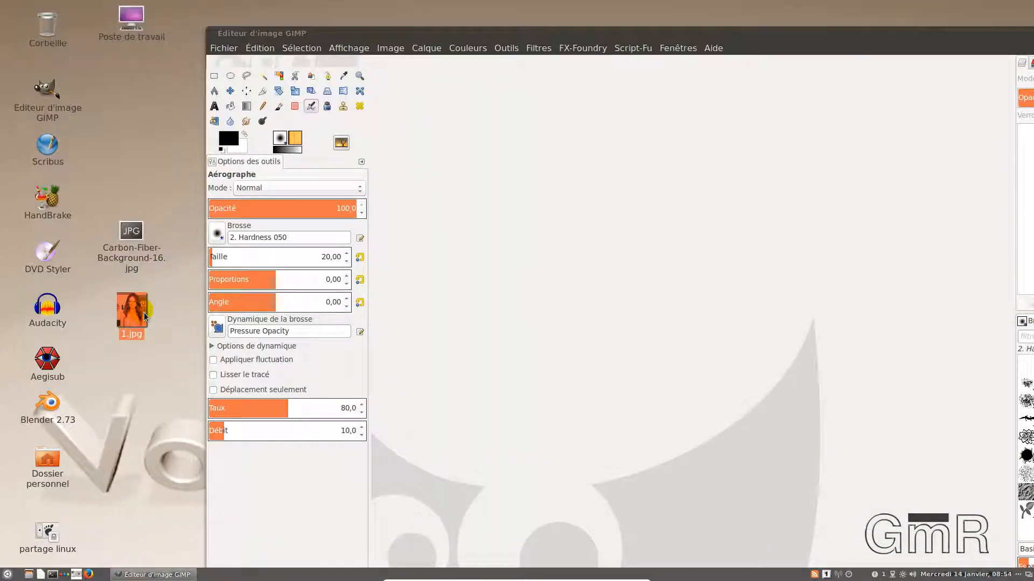
left_click(174, 285)
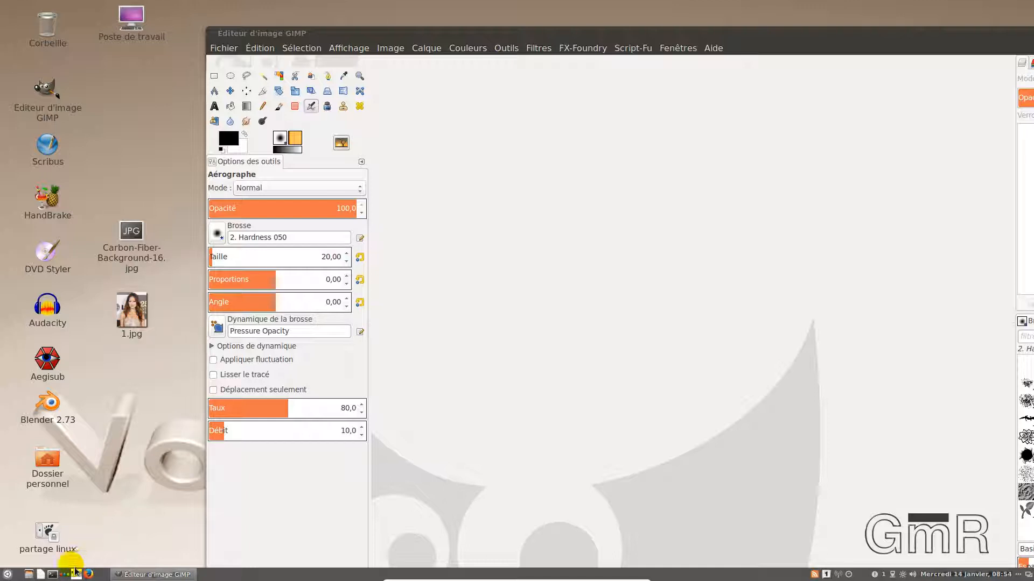
left_click(77, 571)
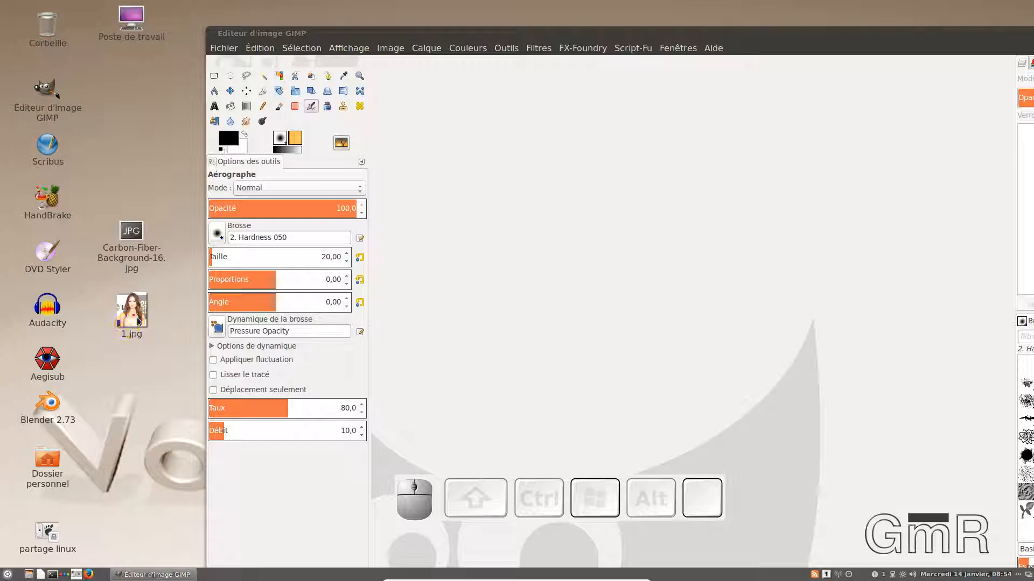
Open 1.jpg from the desktop in GIMP and add Carbon-Fiber-Background-16.jpg as a layer beneath it.
left_click_drag(138, 321, 538, 293)
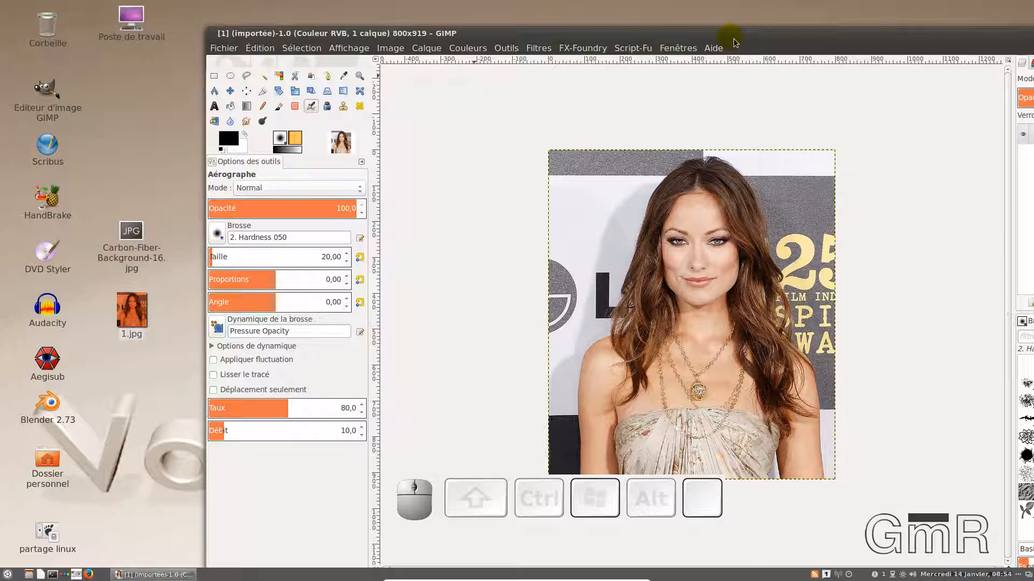
left_click_drag(735, 42, 343, 313)
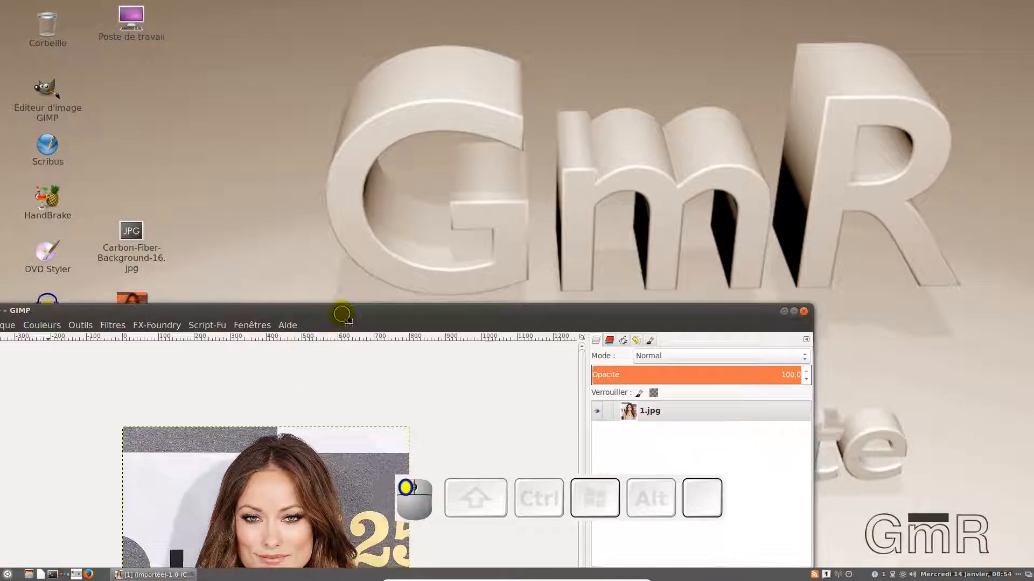
left_click_drag(132, 237, 619, 445)
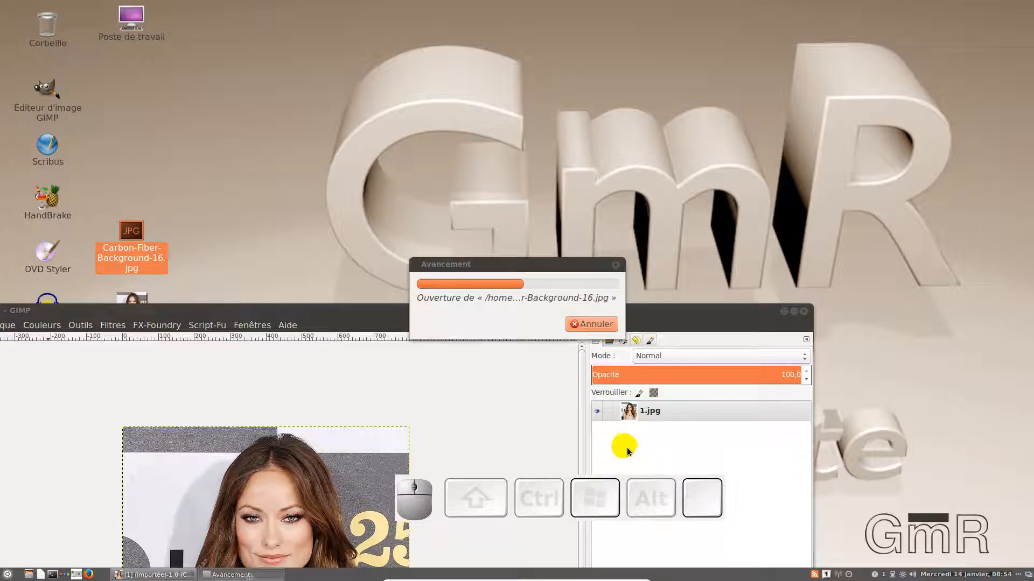
double_click(684, 322)
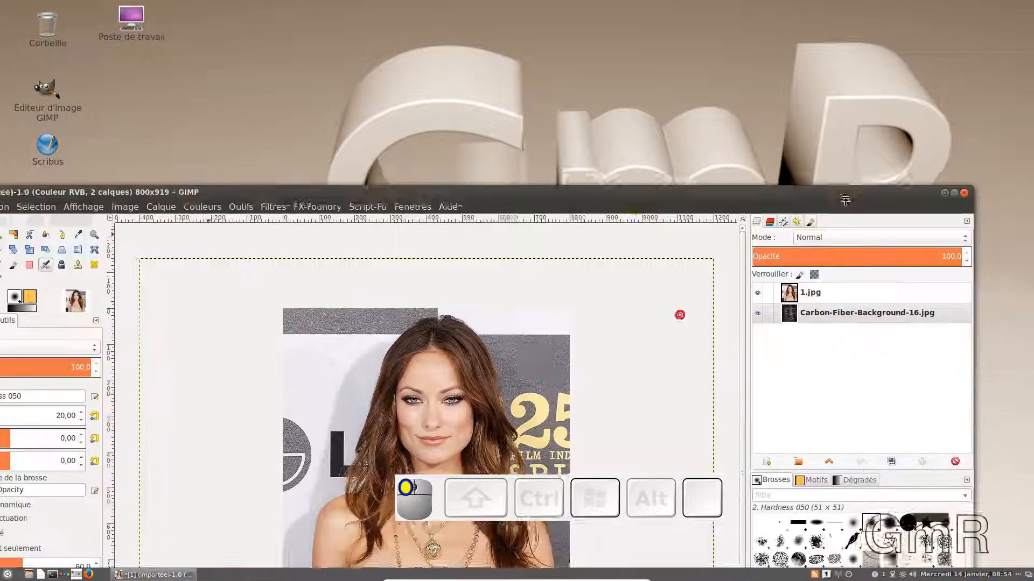
double_click(586, 191)
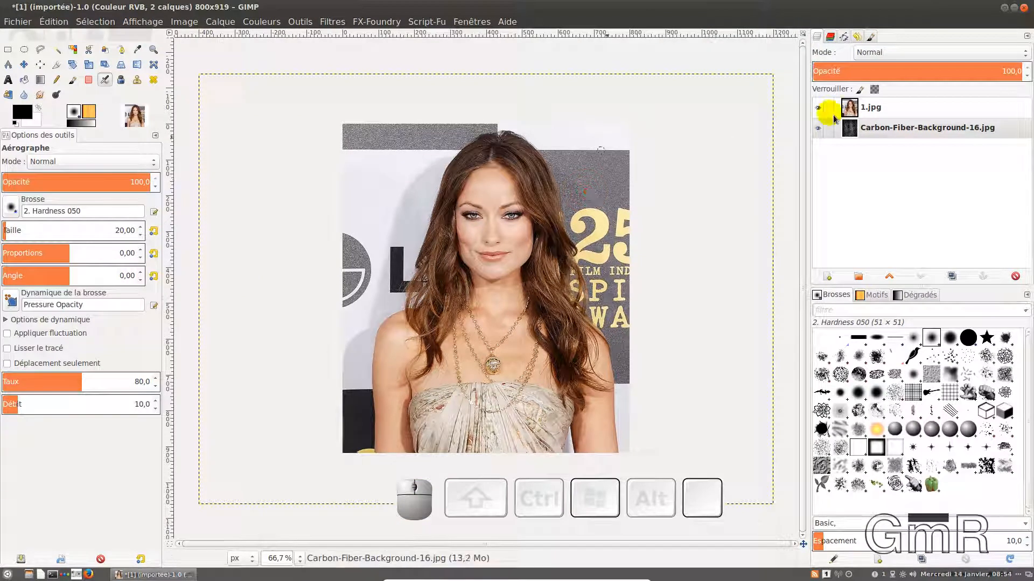
Add an alpha channel to both the 1.jpg layer and the Carbon-Fiber-Background-16.jpg layer.
right_click(872, 114)
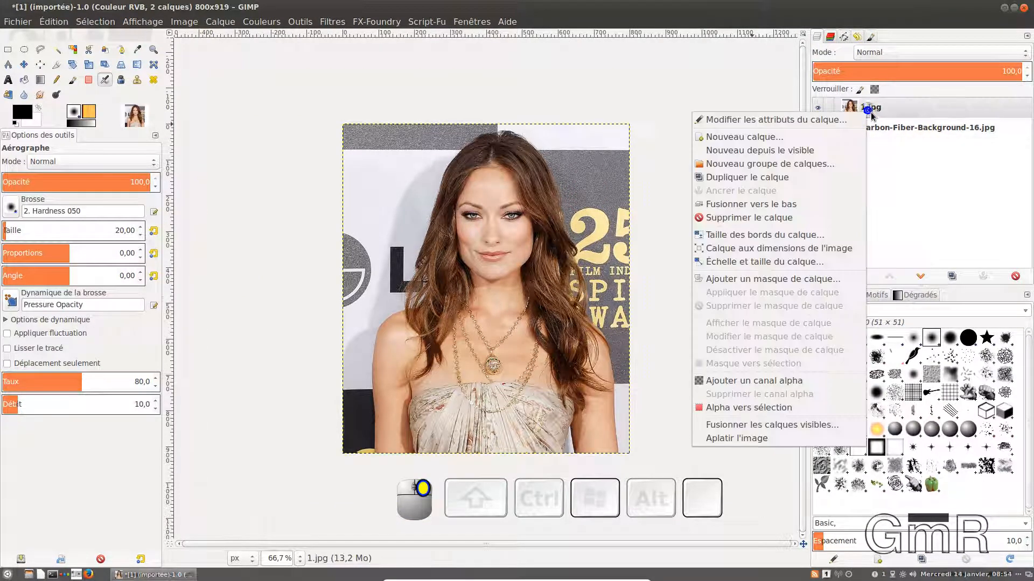
left_click(780, 381)
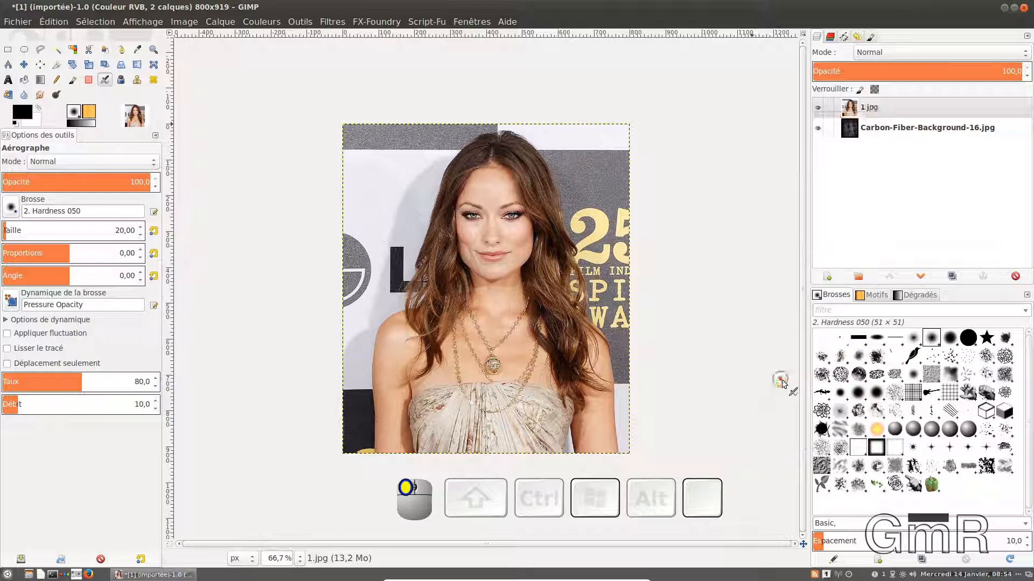
left_click(894, 131)
right_click(895, 132)
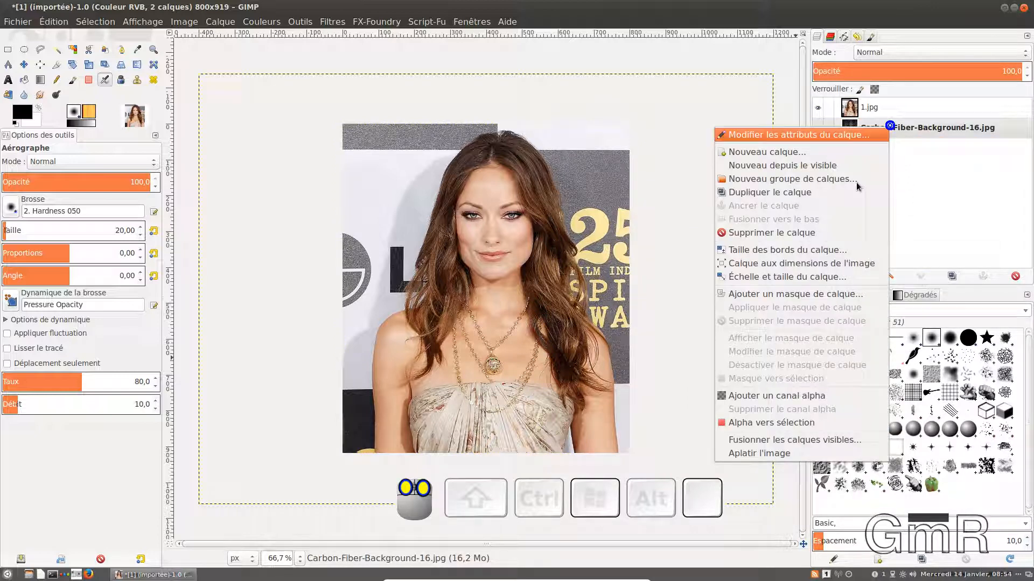
left_click(786, 399)
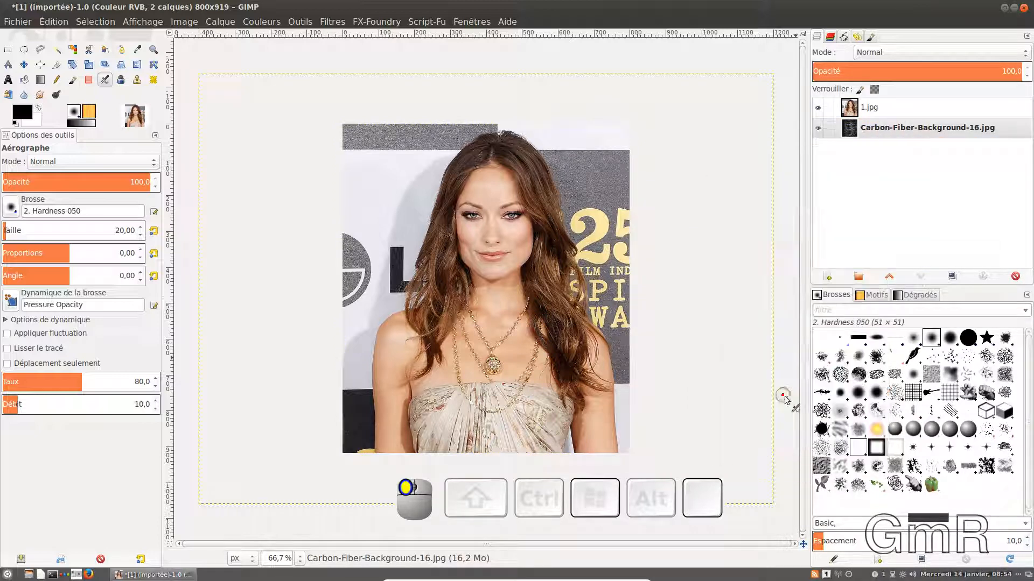
Create a layer group above the carbon-fiber layer, put the 1.jpg layer inside it and name the group "visage et tete".
left_click(859, 276)
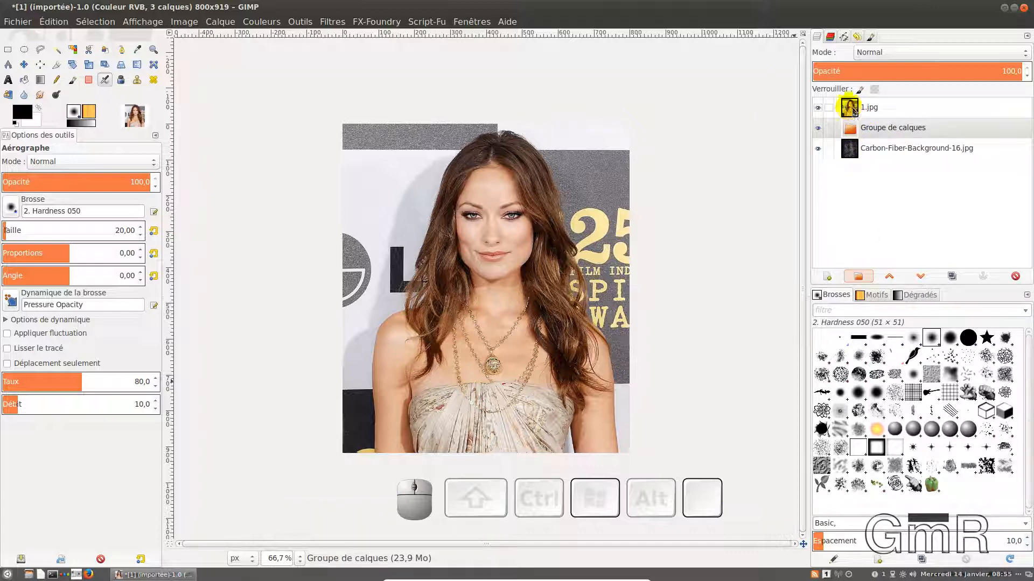
mouse_move(853, 110)
left_mouse_down()
mouse_move(857, 139)
mouse_move(856, 107)
left_mouse_up()
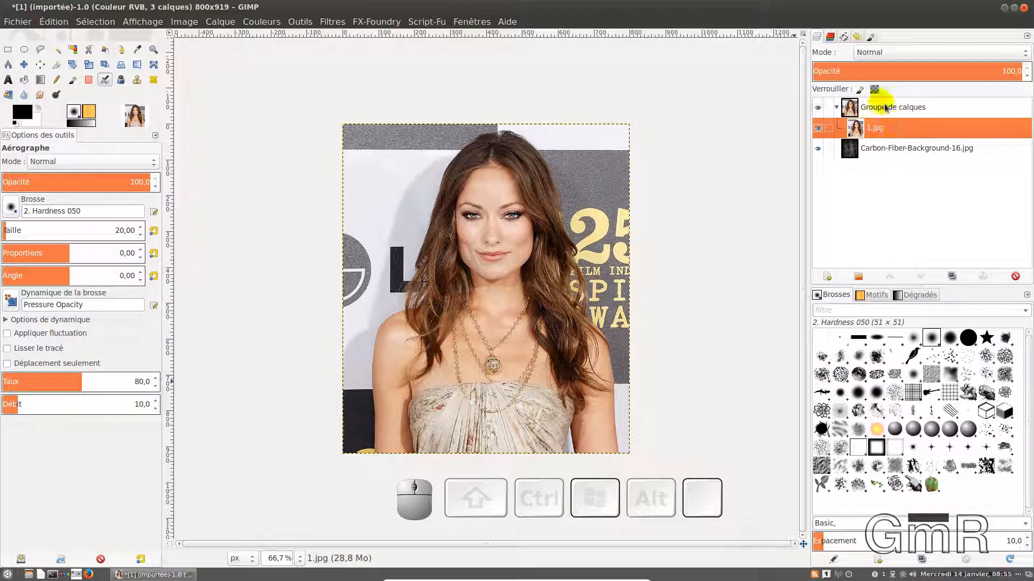
left_click(895, 106)
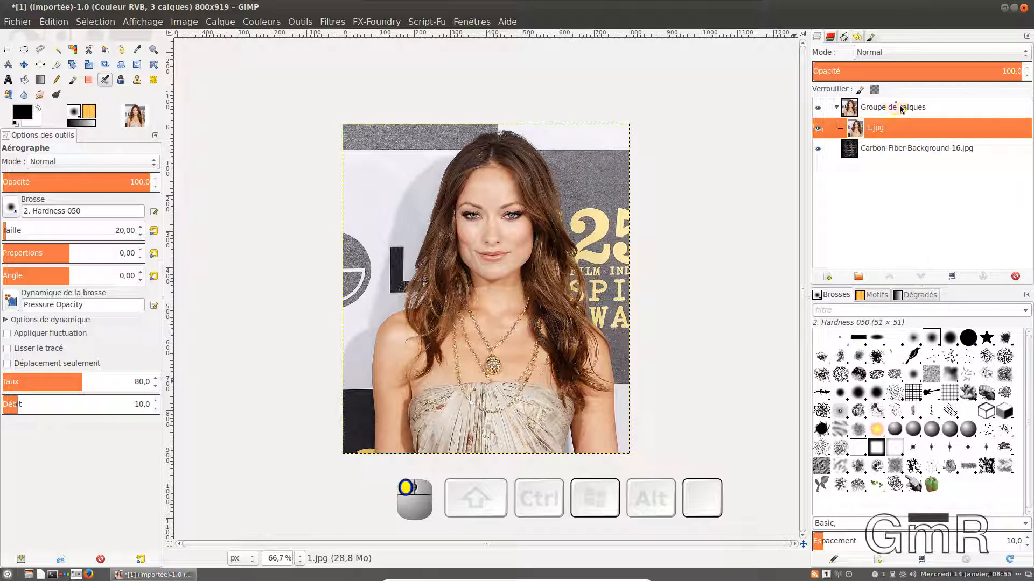
double_click(919, 114)
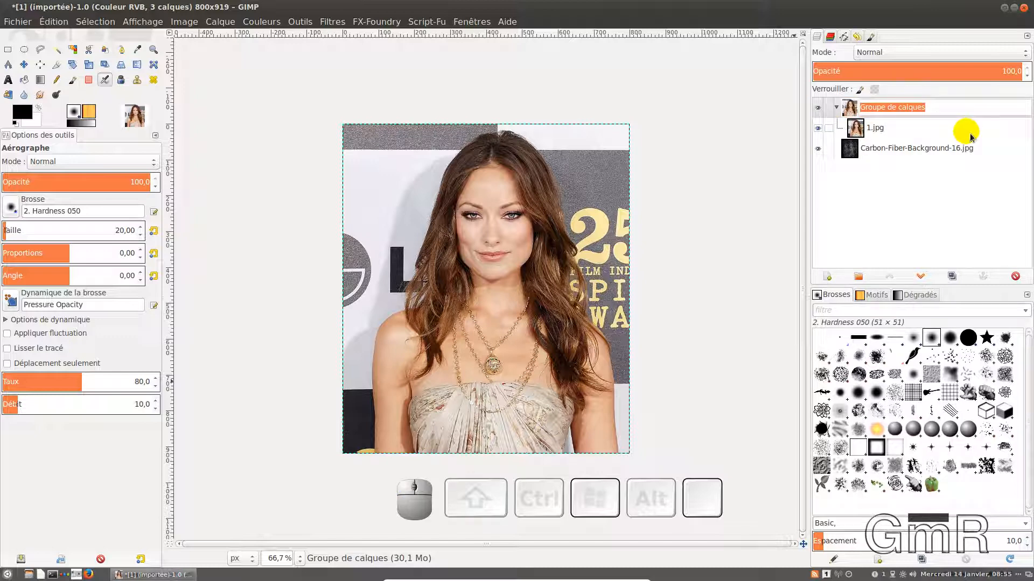
type("V")
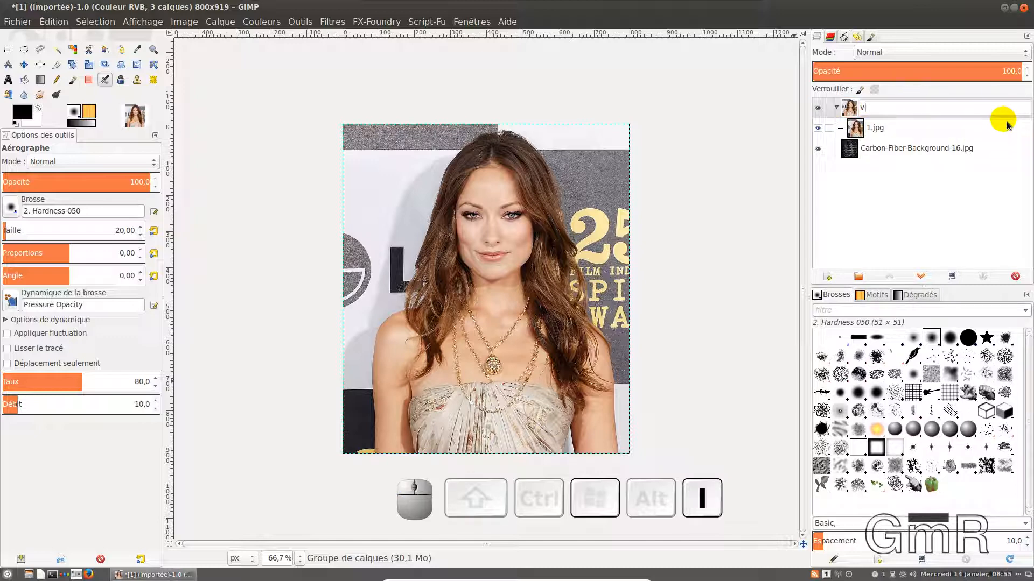
type("isage et tete")
key("Return")
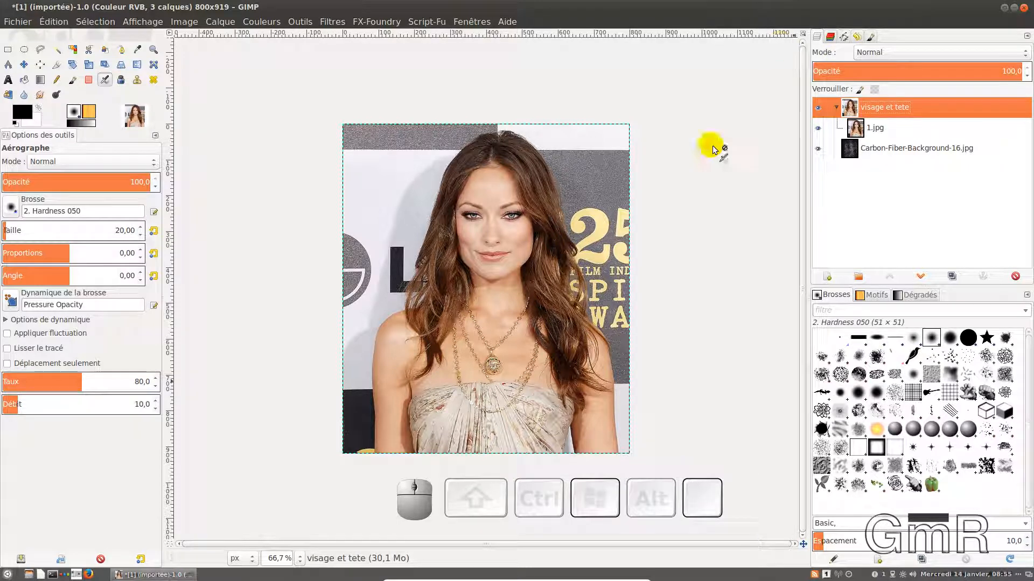
Decompose the 1.jpg layer into separate layers using the CMJN colour model.
left_click(870, 132)
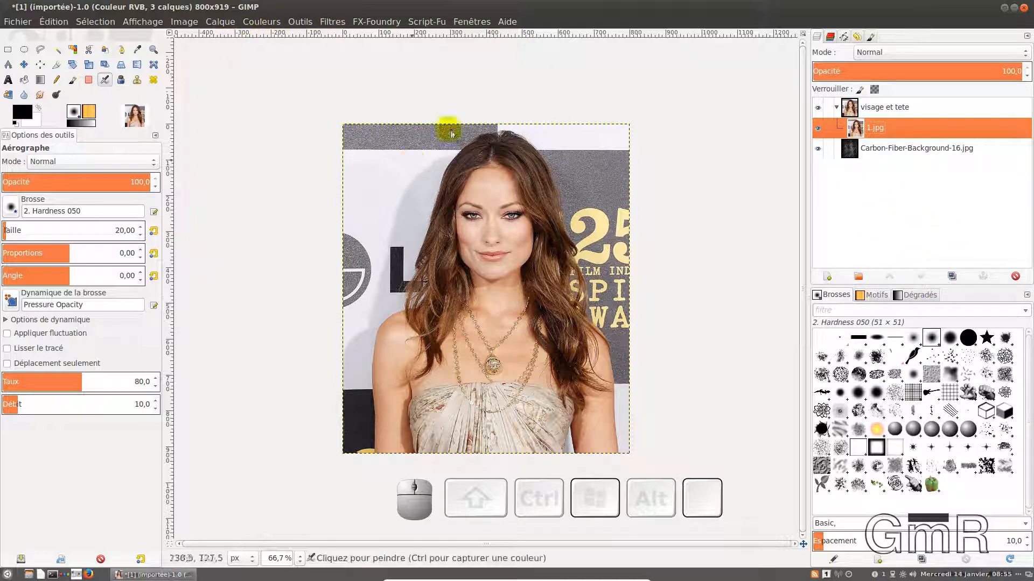
left_click(263, 23)
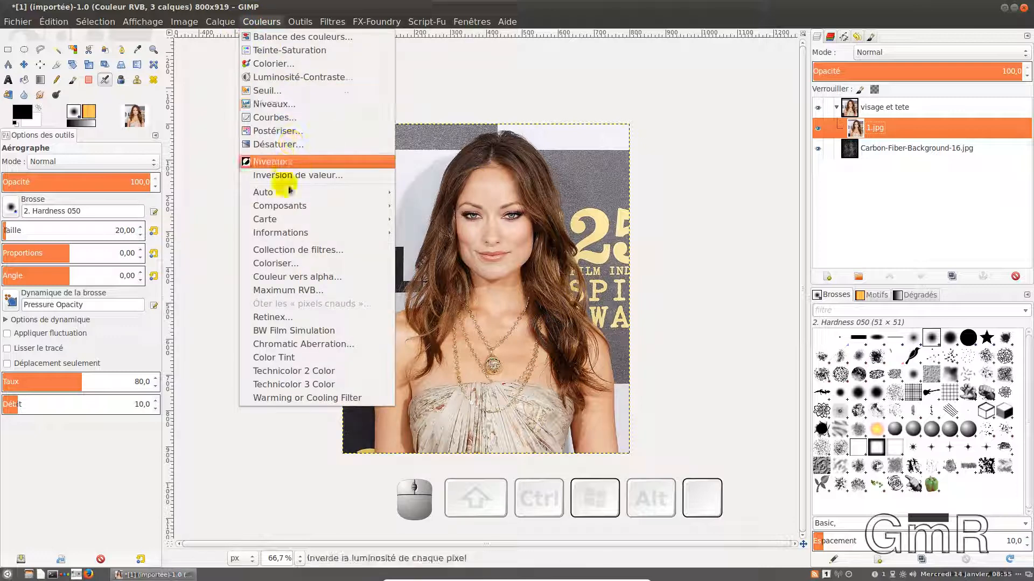
mouse_move(290, 209)
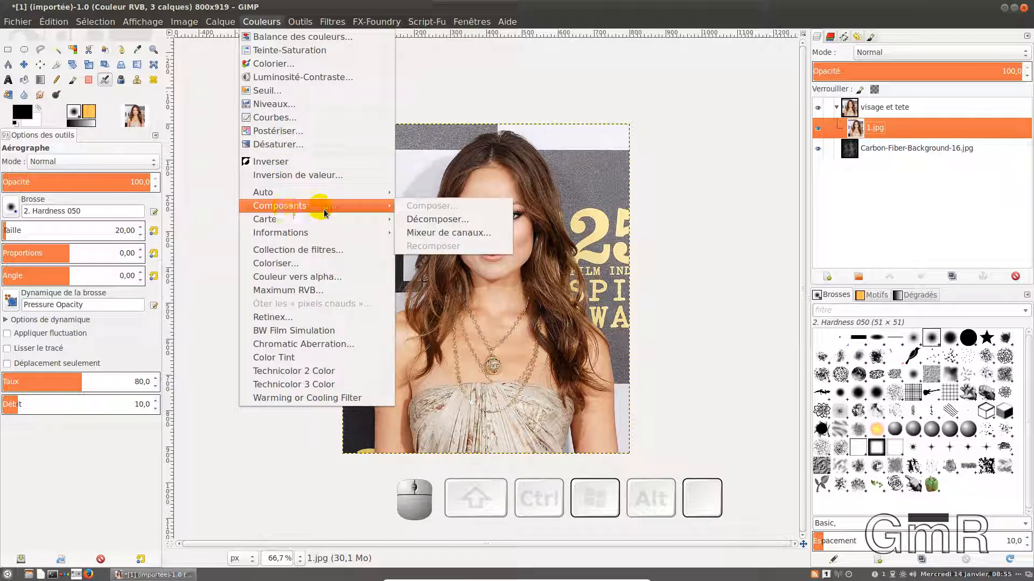
left_click(438, 222)
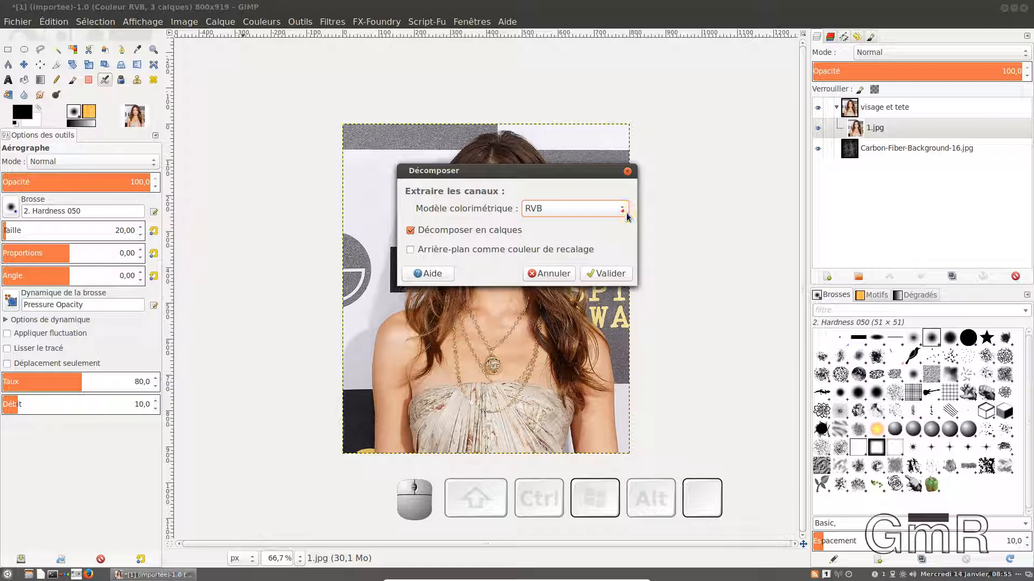
left_click(627, 217)
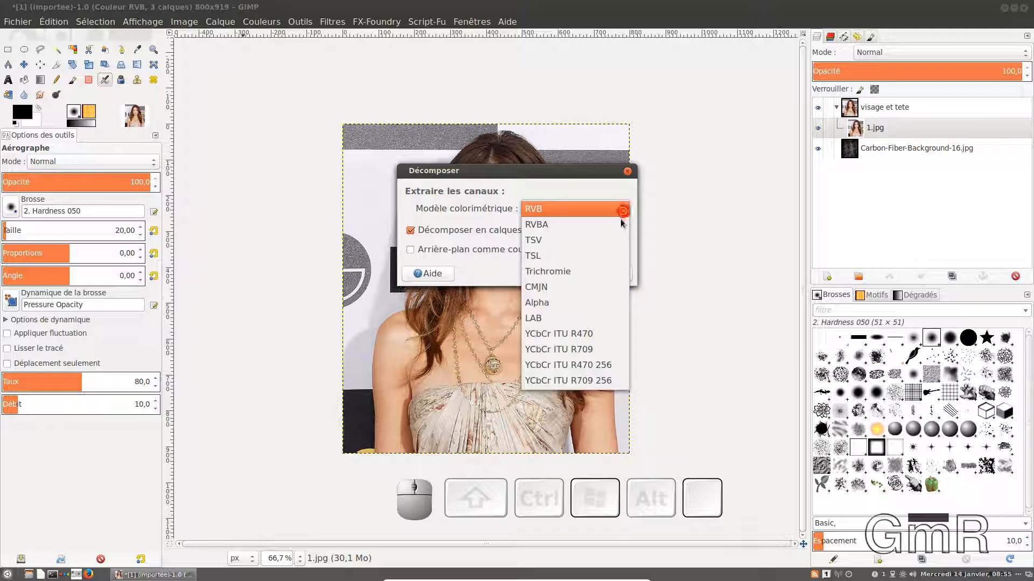
left_click(560, 293)
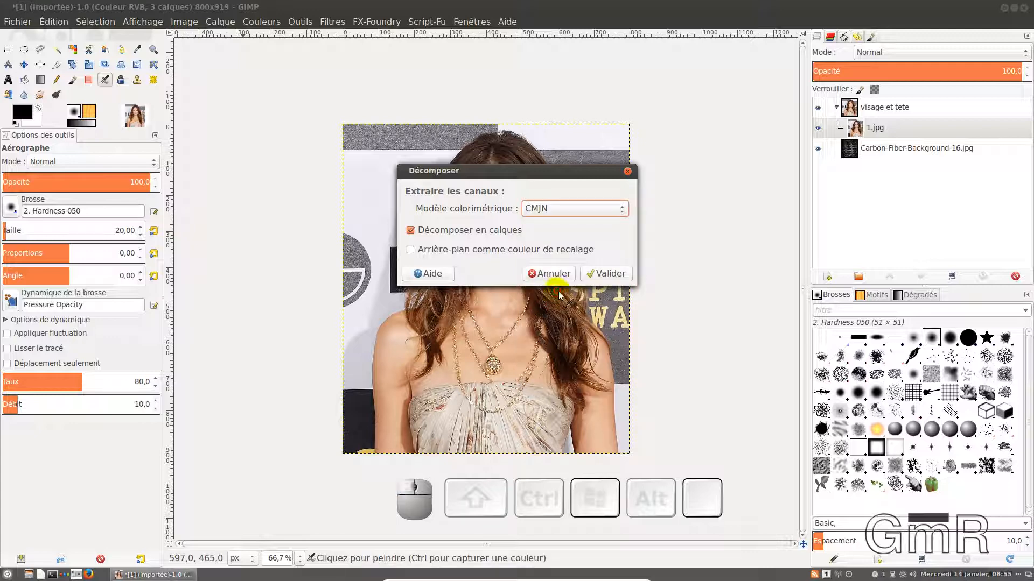
left_click(602, 275)
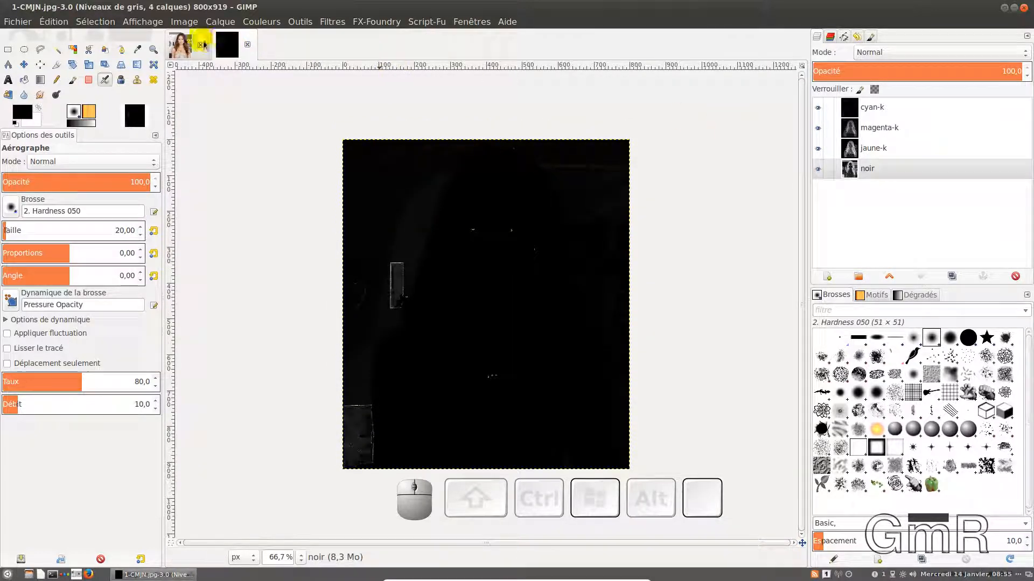
Return to the original portrait image and save it to the desktop as doll.xcf.
left_click(233, 51)
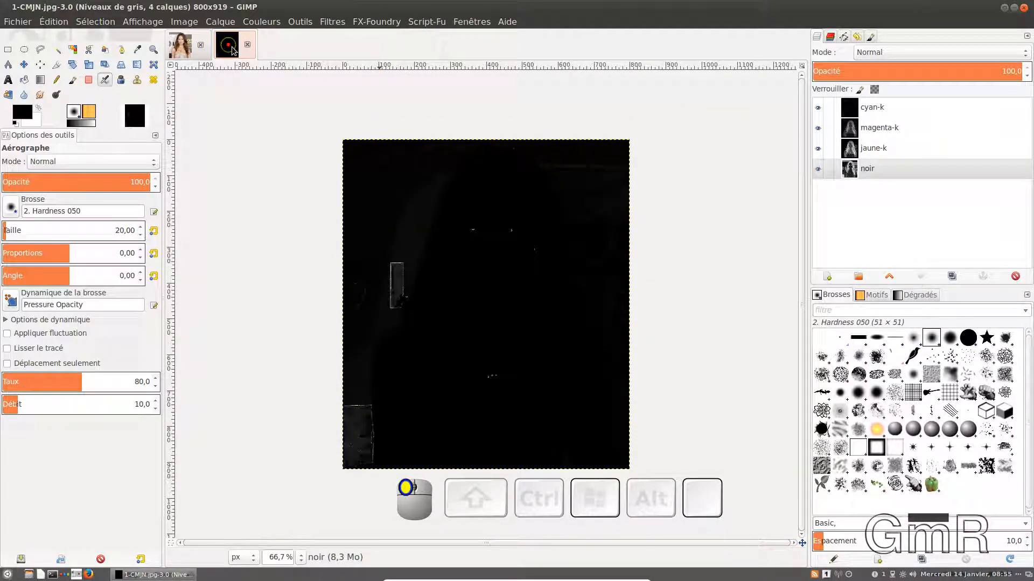
left_click(186, 54)
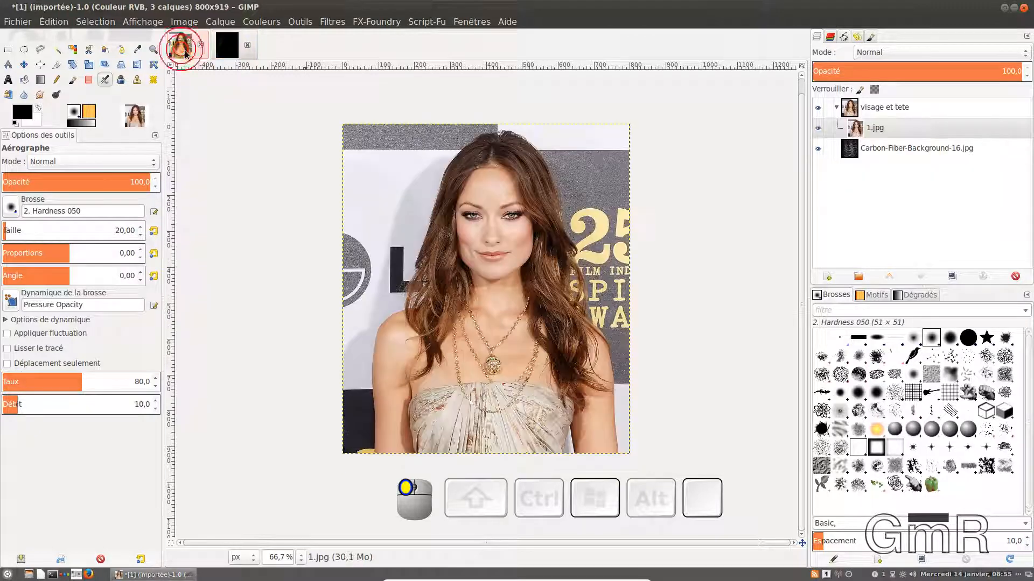
left_click(25, 22)
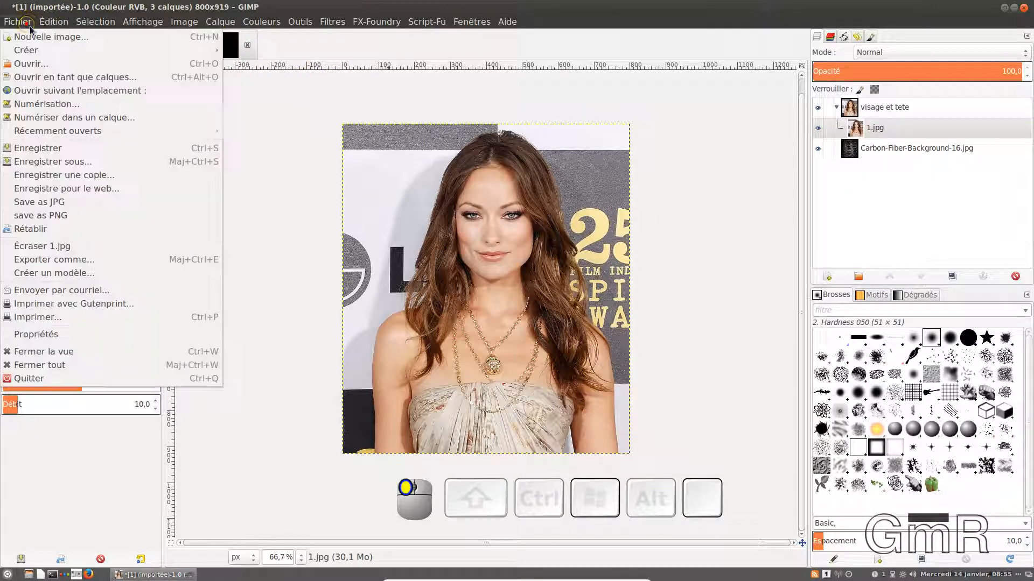
left_click(44, 162)
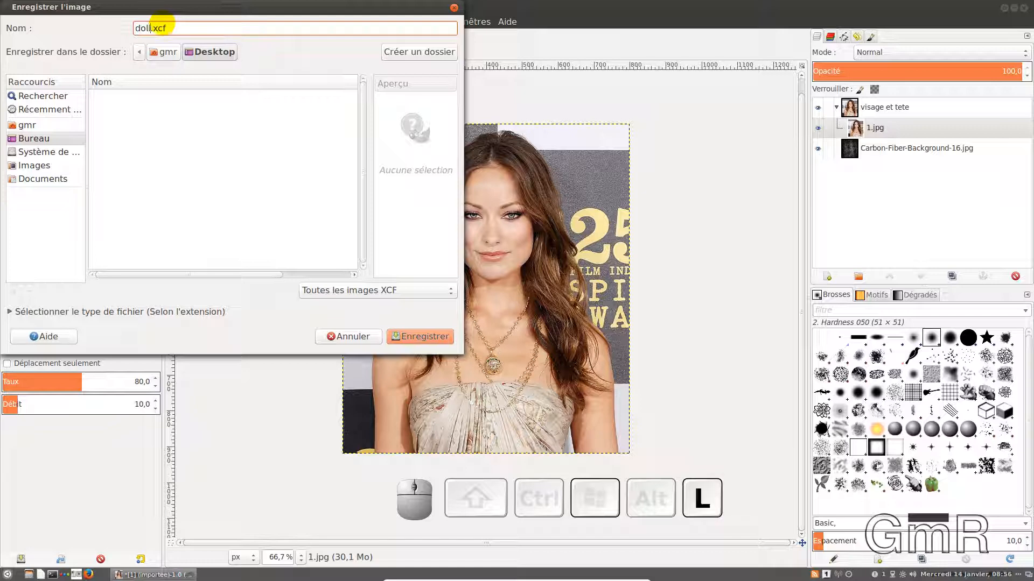
left_click(429, 343)
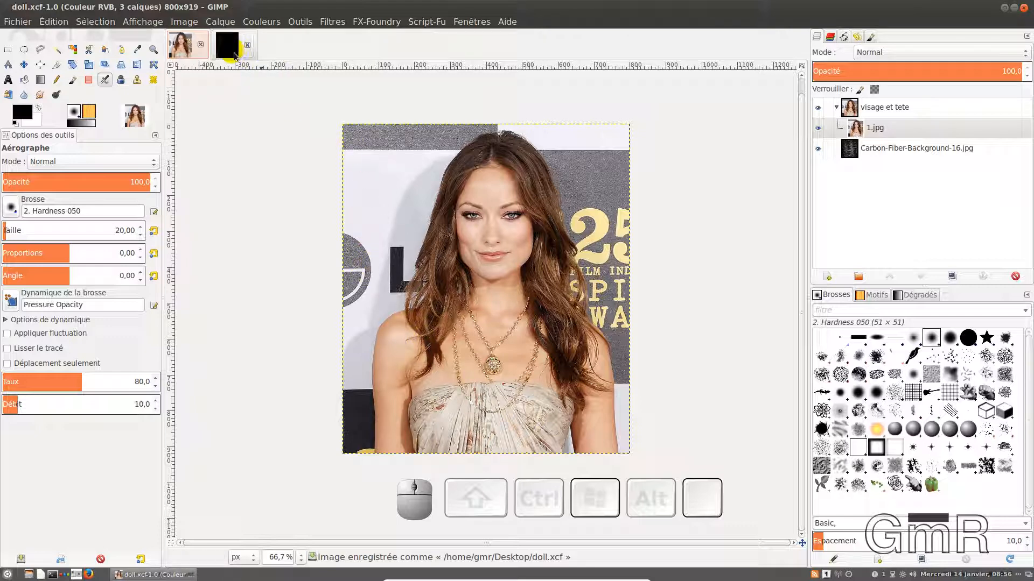
Hide the cyan-k and magenta-k layers in the decomposed CMJN image.
left_click(235, 54)
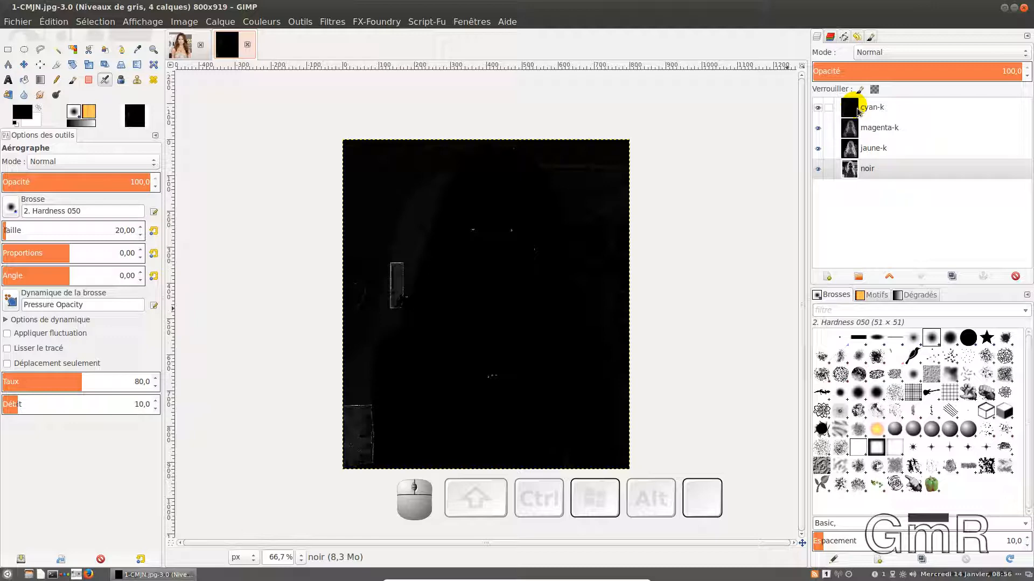
left_click(819, 109)
left_click(824, 129)
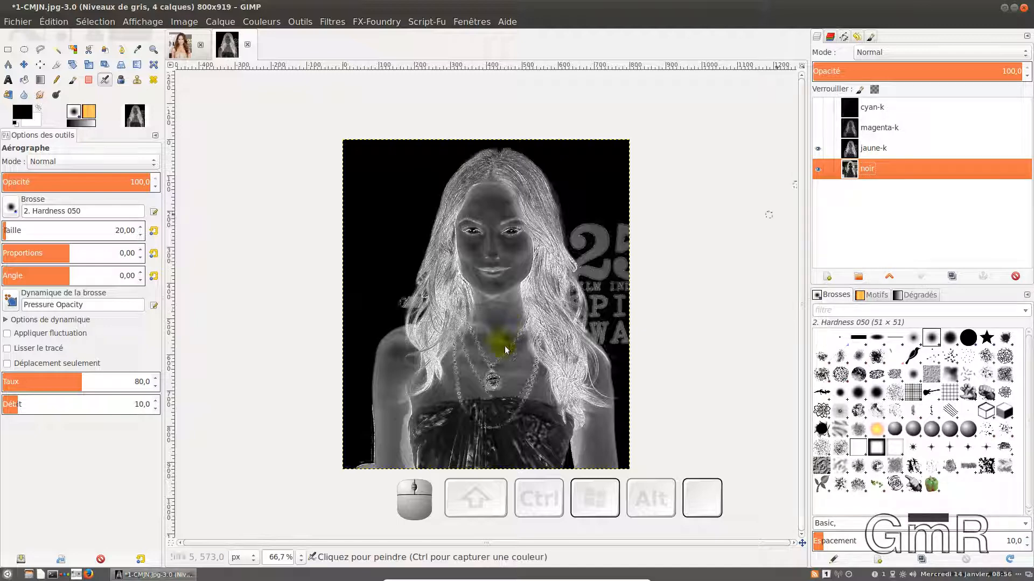
Toggle the decomposed layers' visibility one by one to compare them, leaving only jaune-k visible.
left_click(817, 149)
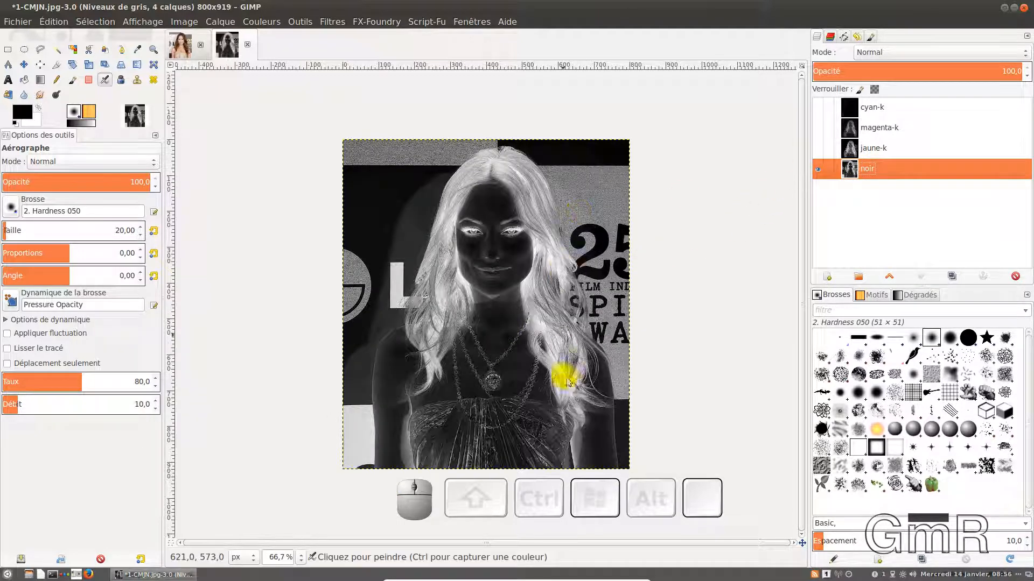
left_click(818, 170)
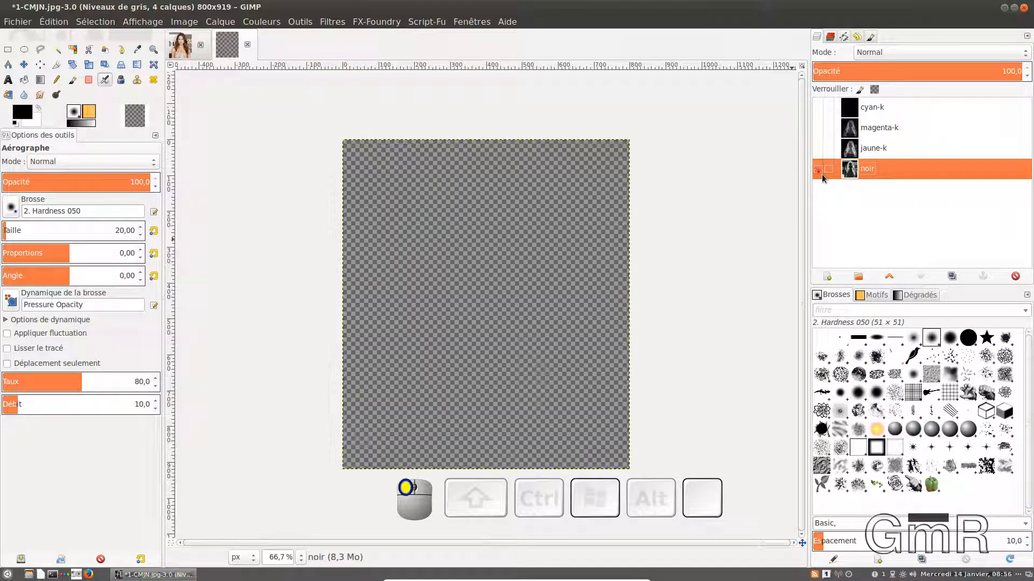
left_click(818, 151)
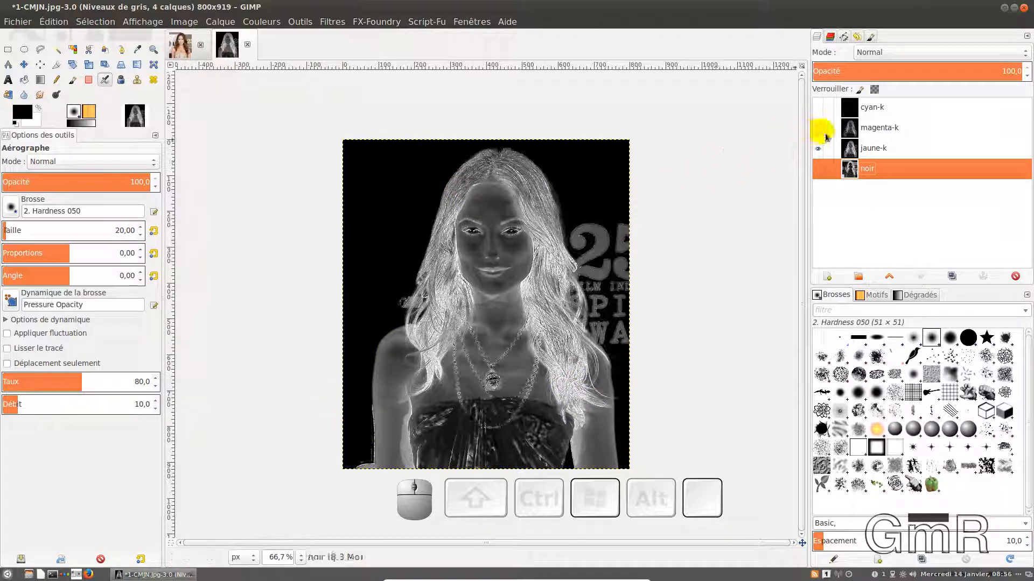
left_click(819, 129)
left_click(819, 129)
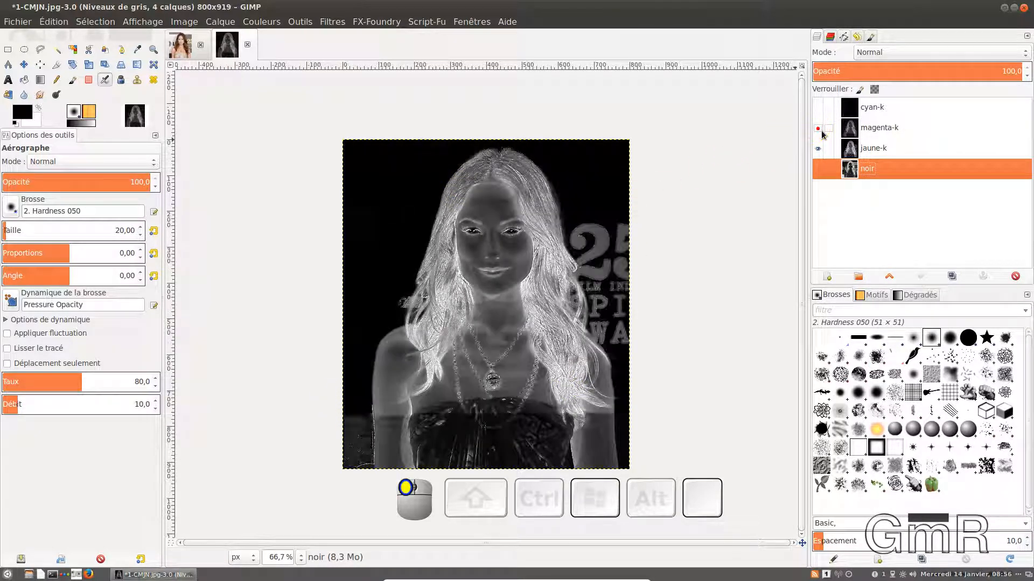
left_click(819, 108)
left_click(819, 108)
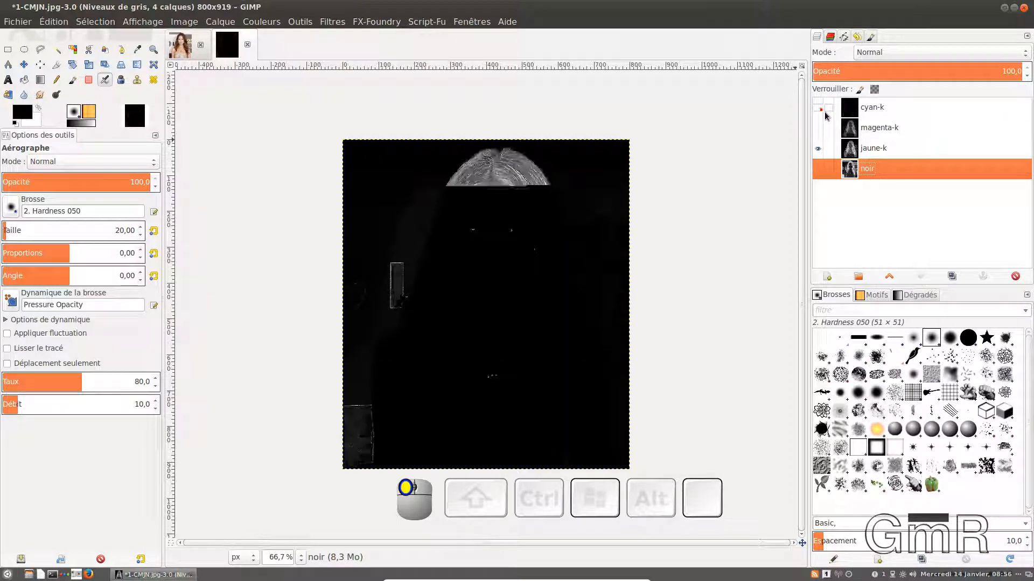
left_click(824, 111)
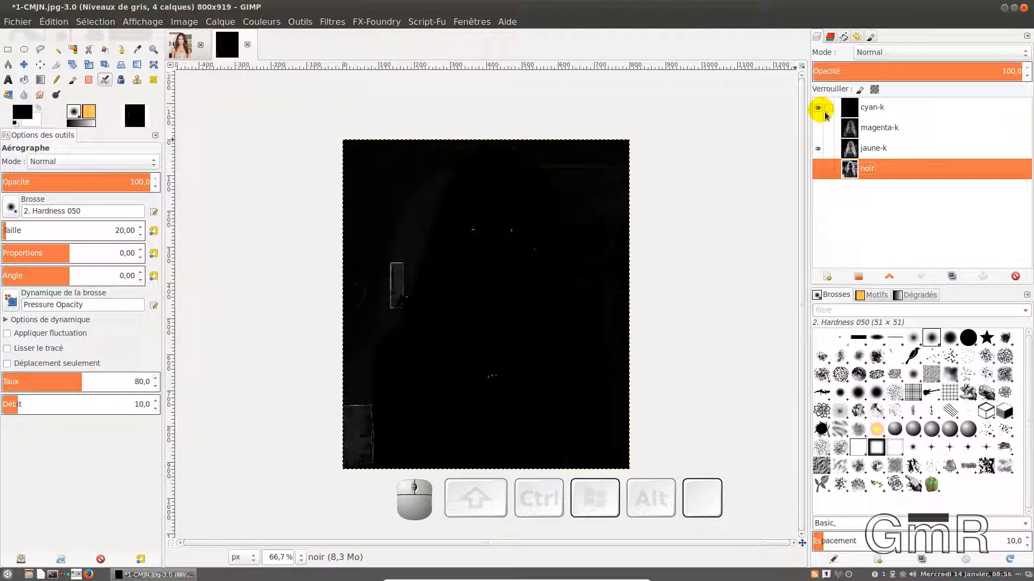
left_click(825, 112)
Increase the jaune-k layer's contrast with an S-shaped Curves adjustment, placing points at about 69, 71 and 140, 231.
left_click(872, 149)
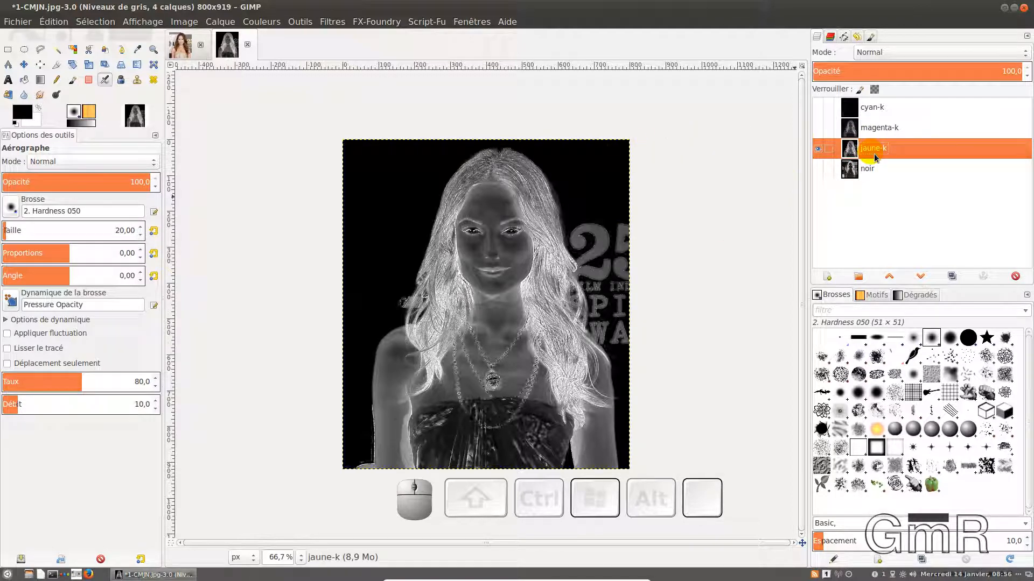
left_click(261, 22)
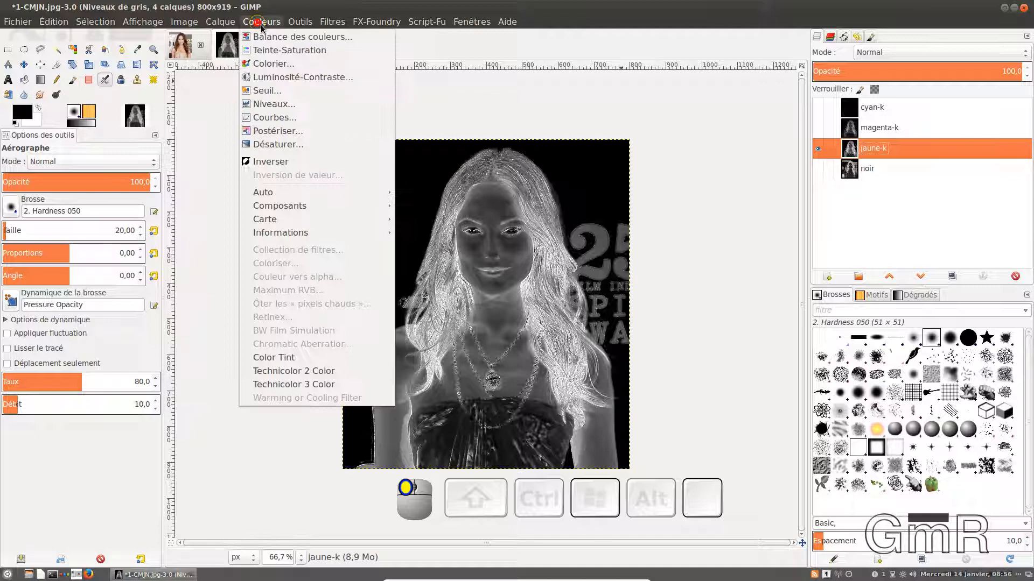
left_click(267, 118)
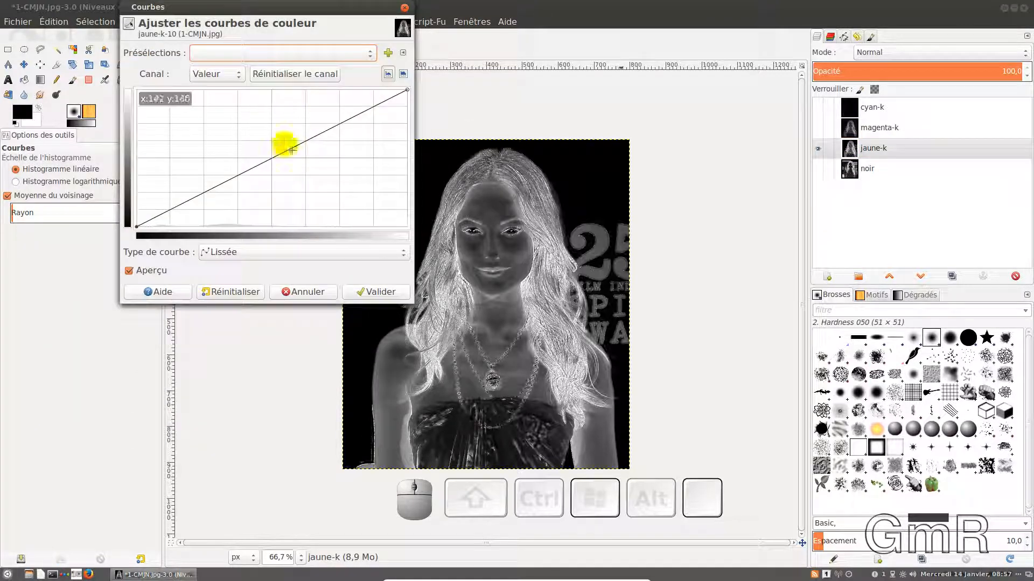
left_click_drag(338, 129, 317, 108)
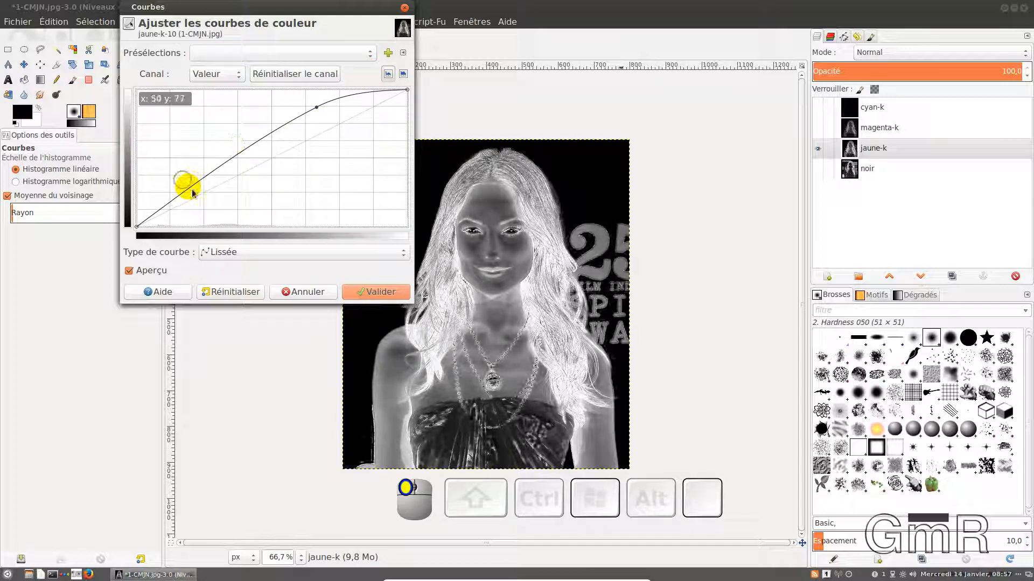
left_click_drag(185, 188, 213, 203)
left_click_drag(277, 7, 197, 26)
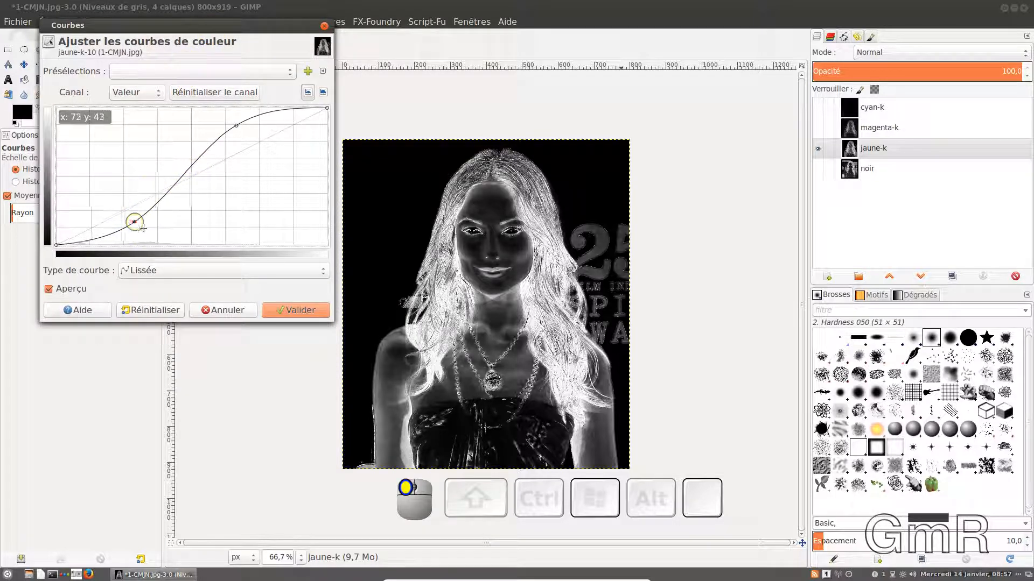
left_click_drag(132, 222, 140, 213)
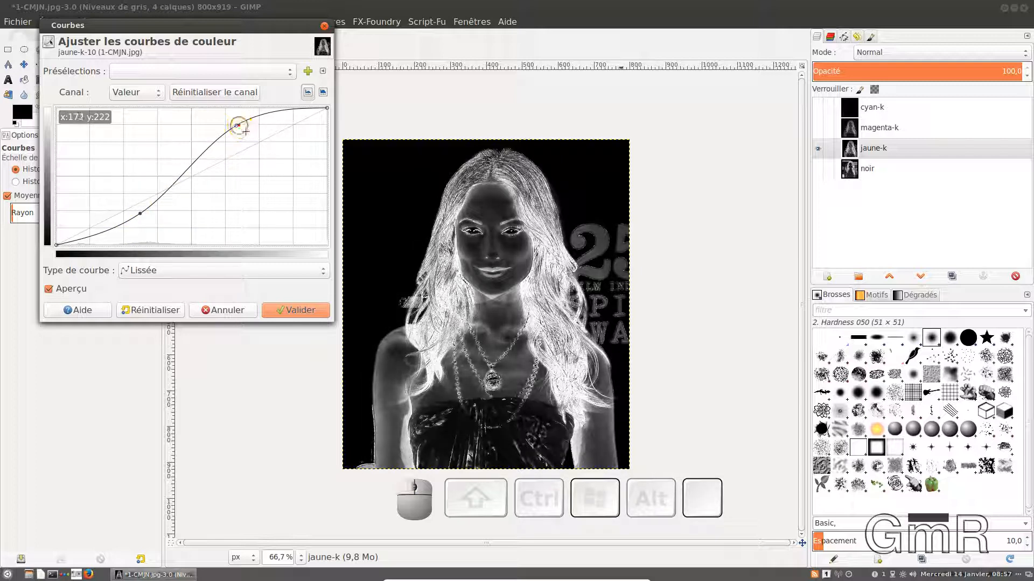
left_click_drag(238, 126, 206, 120)
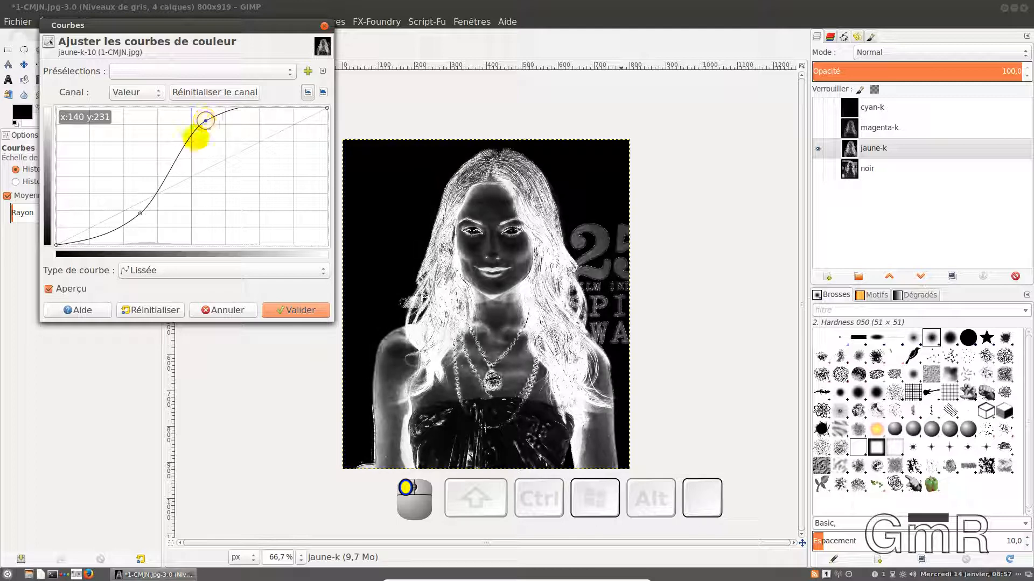
mouse_move(146, 218)
left_mouse_down()
mouse_move(156, 226)
mouse_move(126, 205)
mouse_move(136, 213)
left_mouse_up()
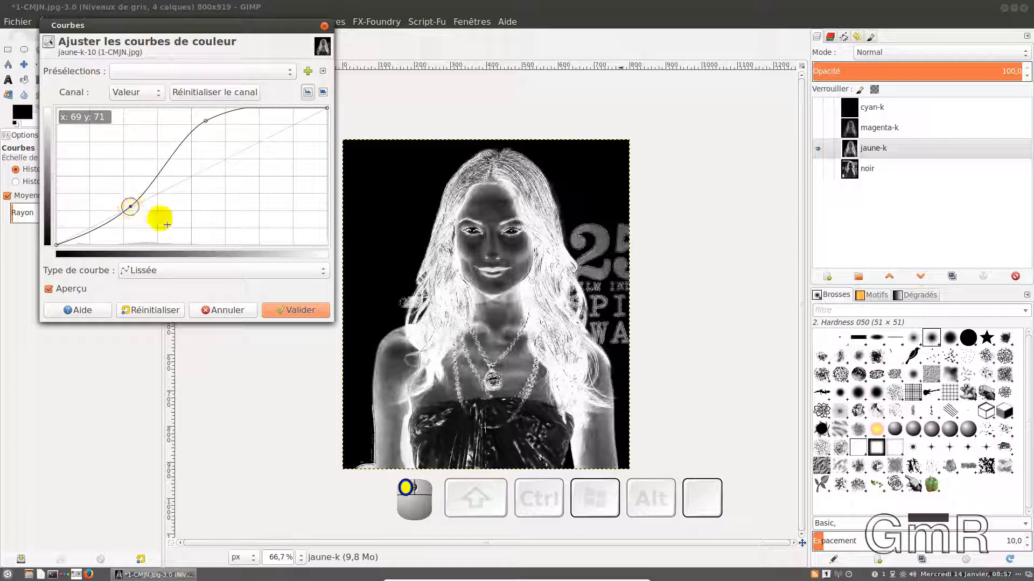
left_click(301, 317)
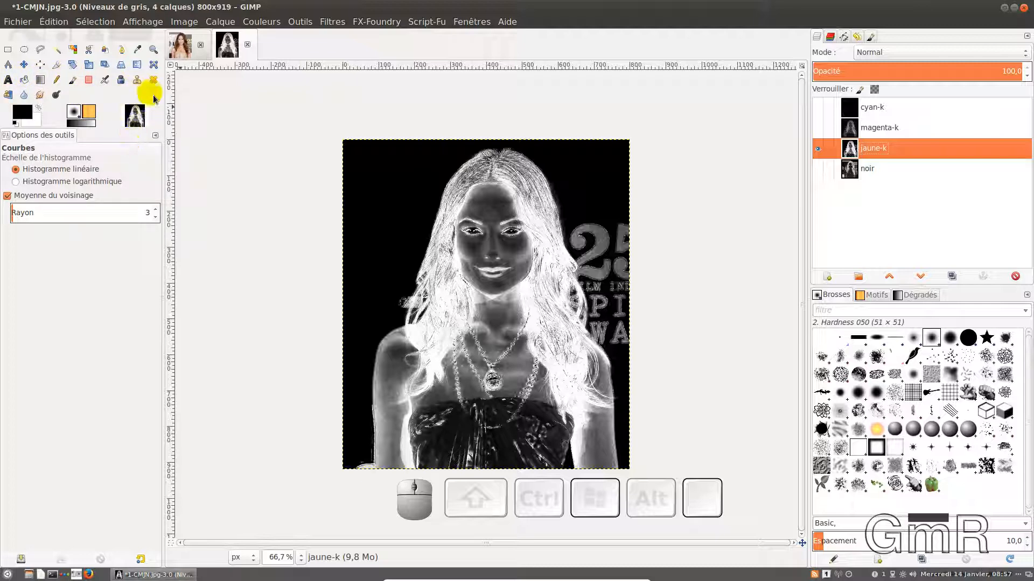
Paint black over the large "25" beside the hair using the Paintbrush at size 321.96.
left_click(74, 82)
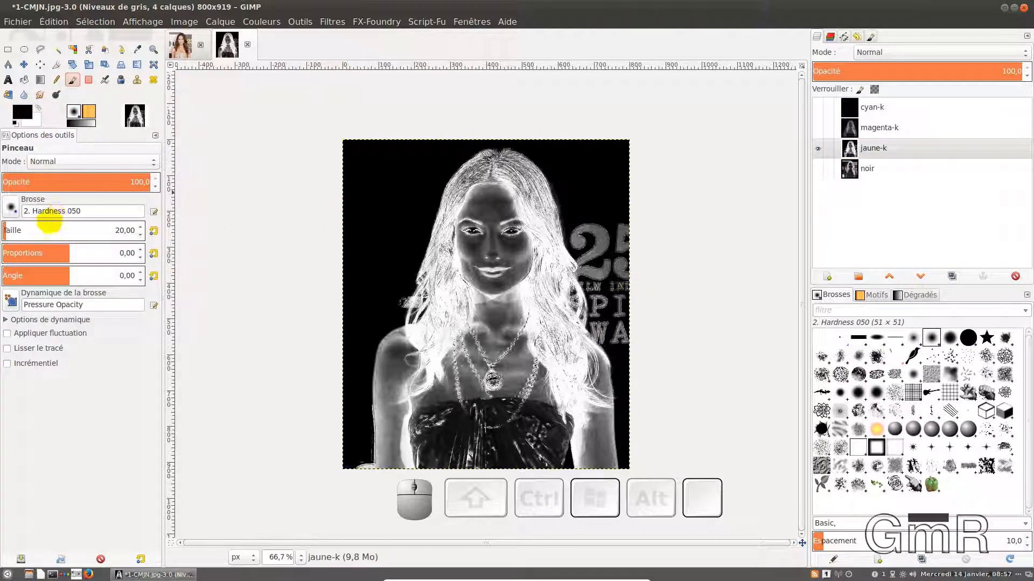
left_click_drag(34, 231, 51, 232)
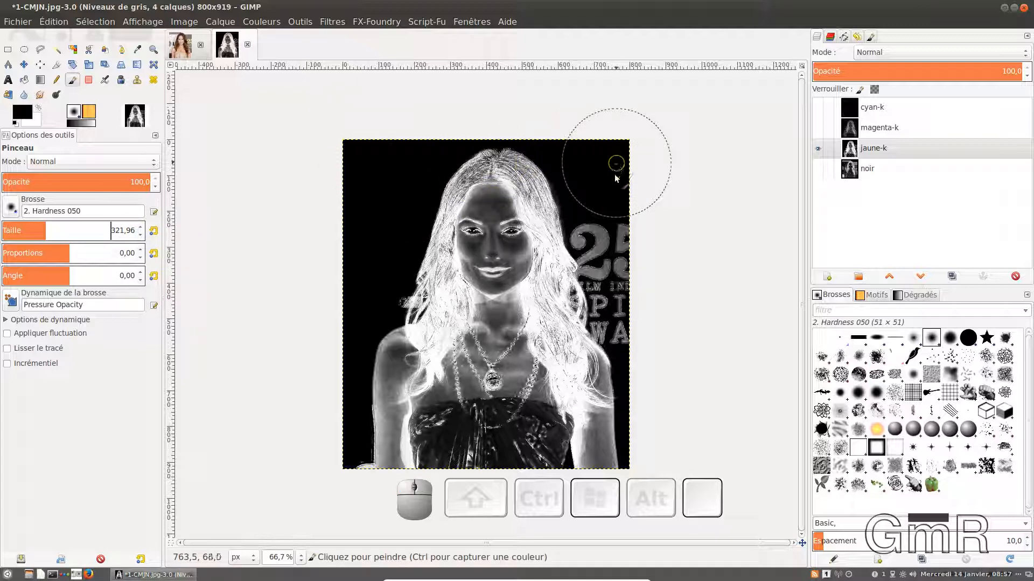
mouse_move(616, 162)
left_mouse_down()
mouse_move(620, 235)
mouse_move(619, 226)
left_mouse_up()
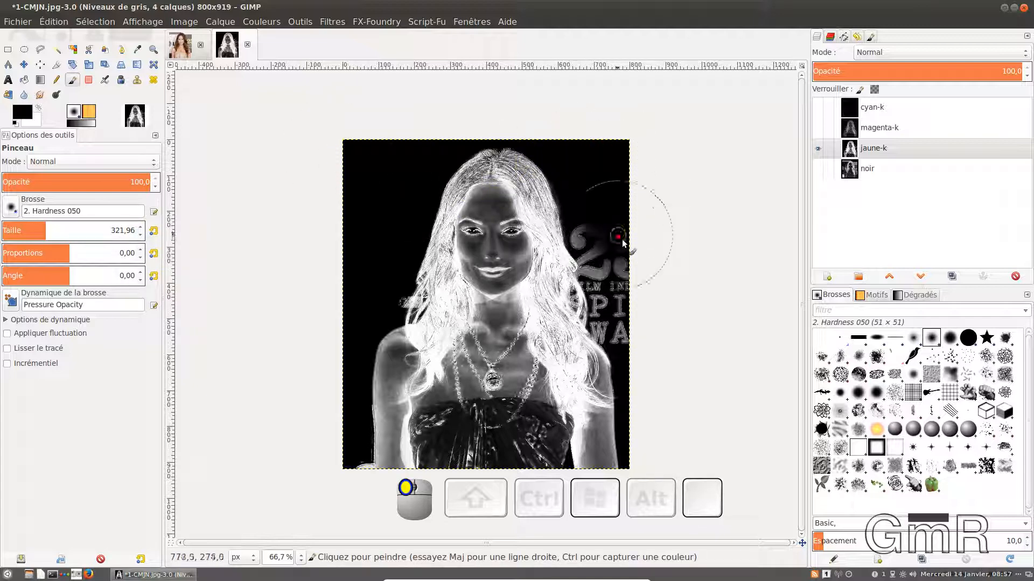
Switch to the 2. Hardness 075 brush at size 173.52 and paint black over the background lettering beside the hair.
left_click(22, 214)
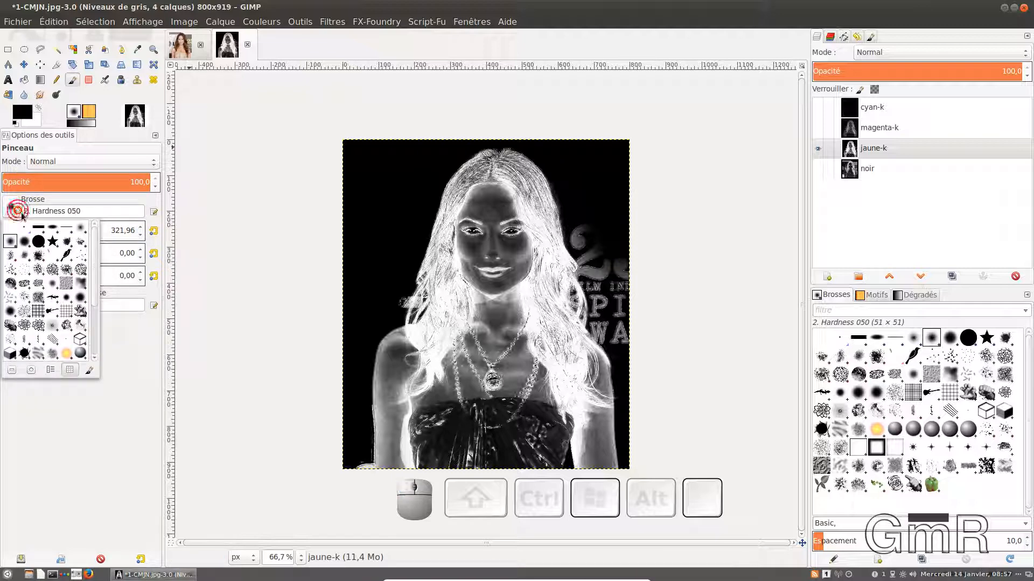
left_click(28, 243)
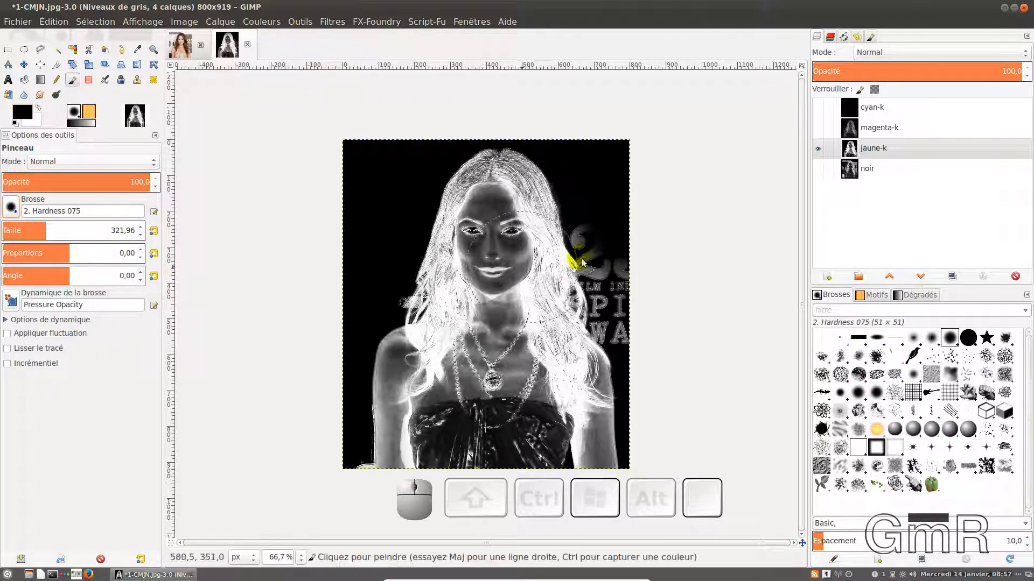
left_click_drag(45, 227, 30, 233)
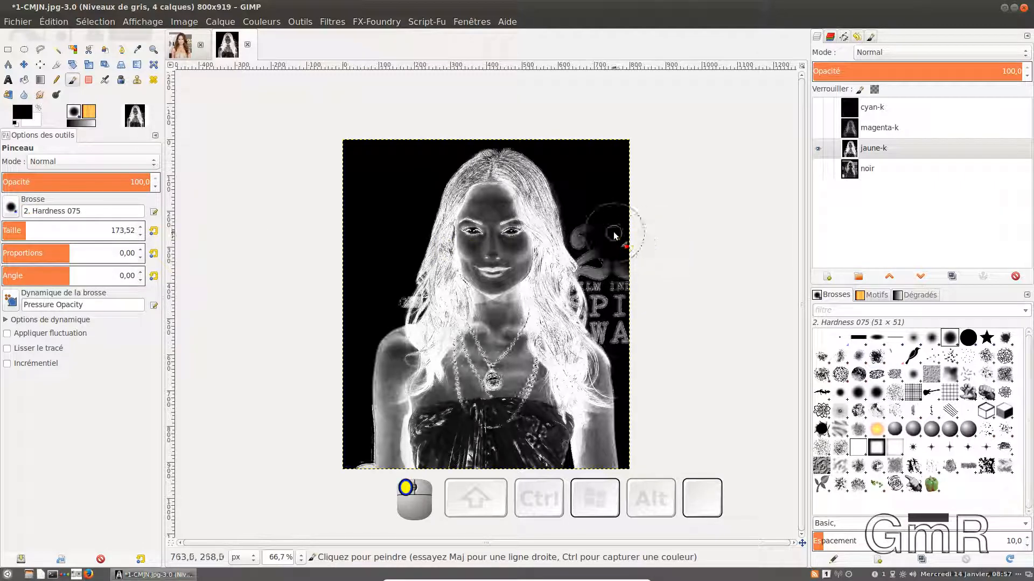
mouse_move(614, 234)
left_mouse_down()
mouse_move(592, 224)
mouse_move(636, 334)
mouse_move(626, 326)
left_mouse_up()
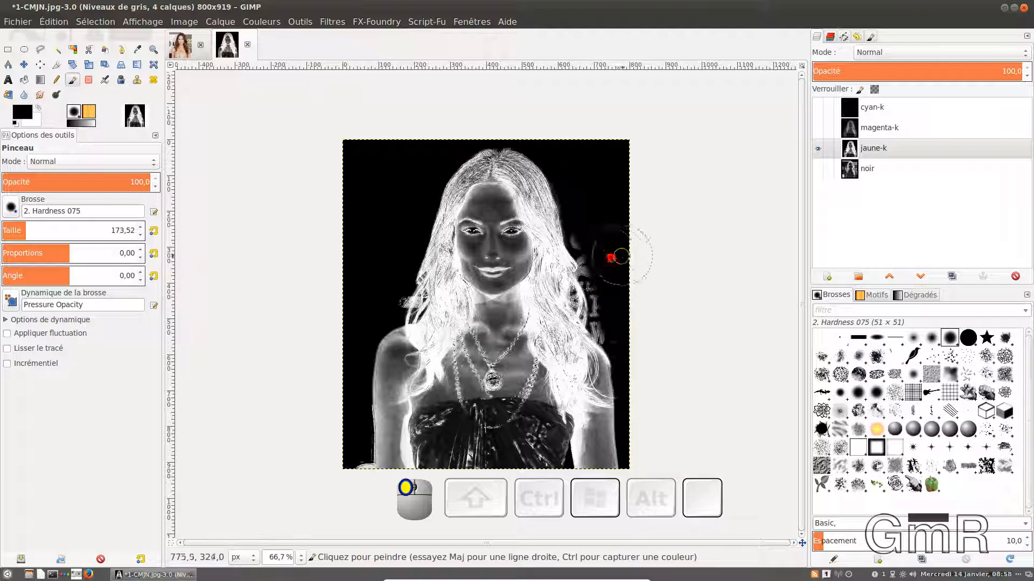
Reduce the brush size to 101.30 and paint out the background remnants close to both sides of the hair in black.
scroll(614, 262, "up", 2, "ctrl")
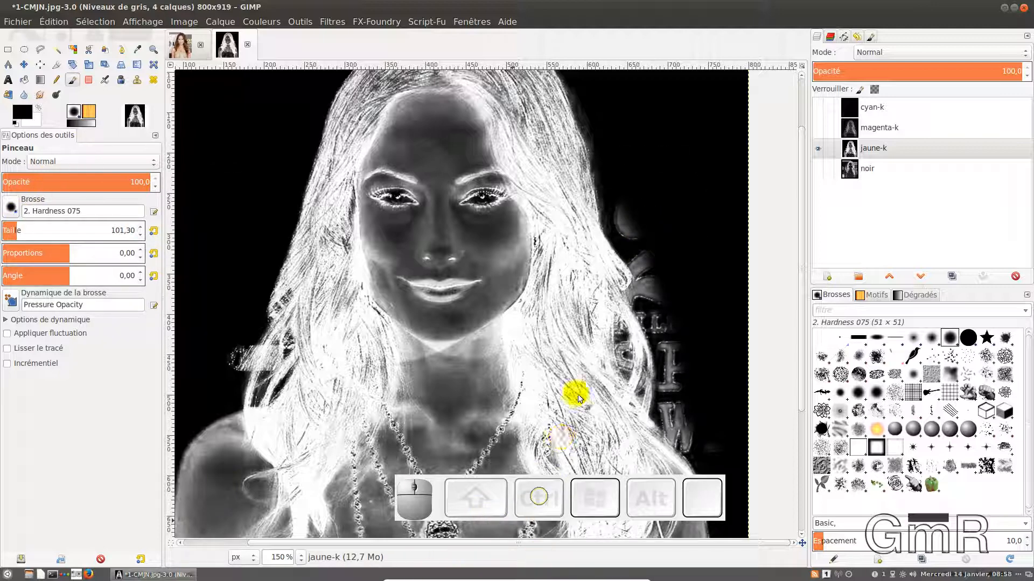
left_click_drag(626, 284, 667, 248)
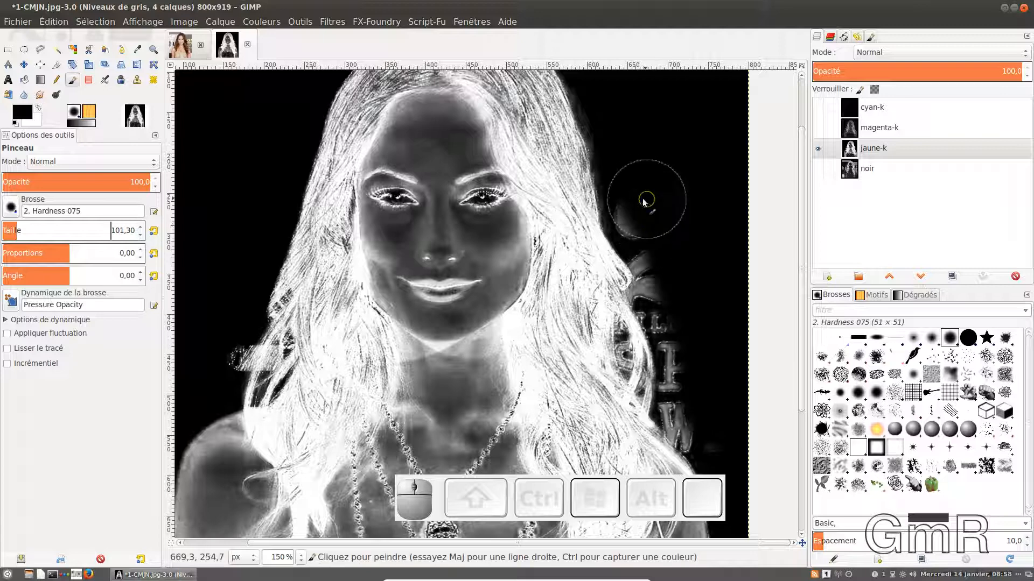
left_click_drag(644, 208, 694, 333)
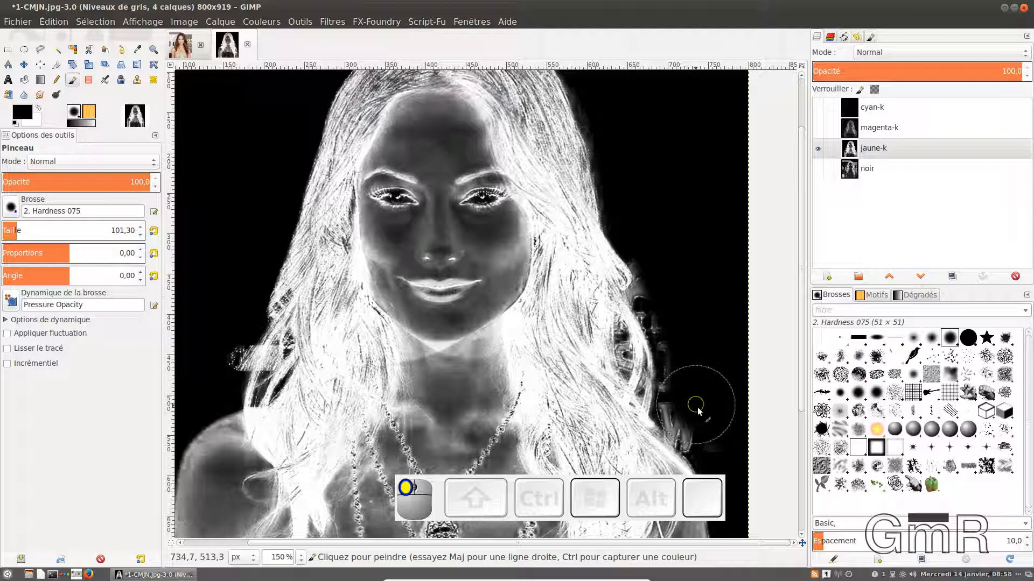
mouse_move(697, 409)
left_mouse_down()
mouse_move(723, 428)
mouse_move(716, 401)
left_mouse_up()
scroll(717, 402, "down", 5)
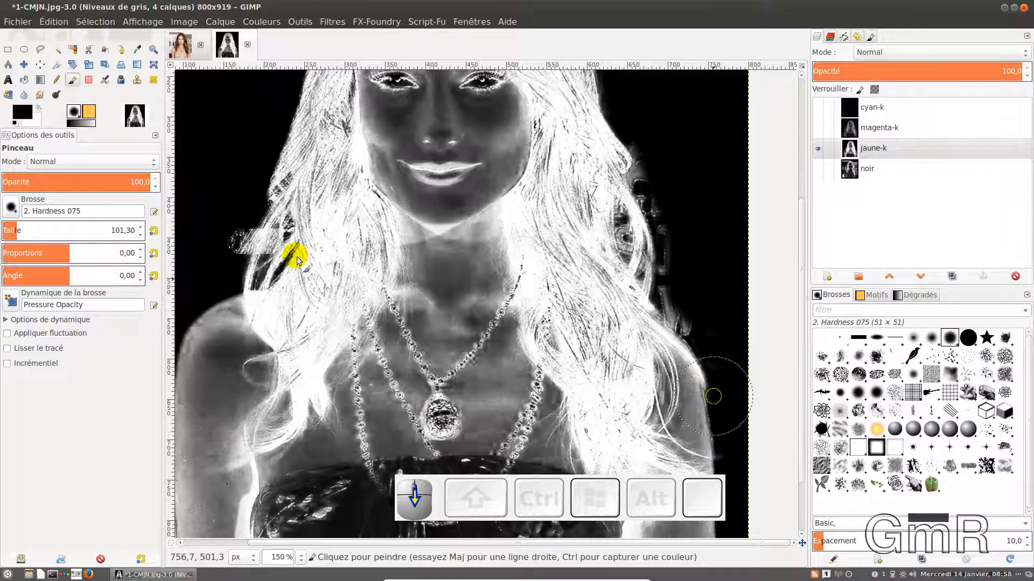
left_click(210, 232, "ctrl")
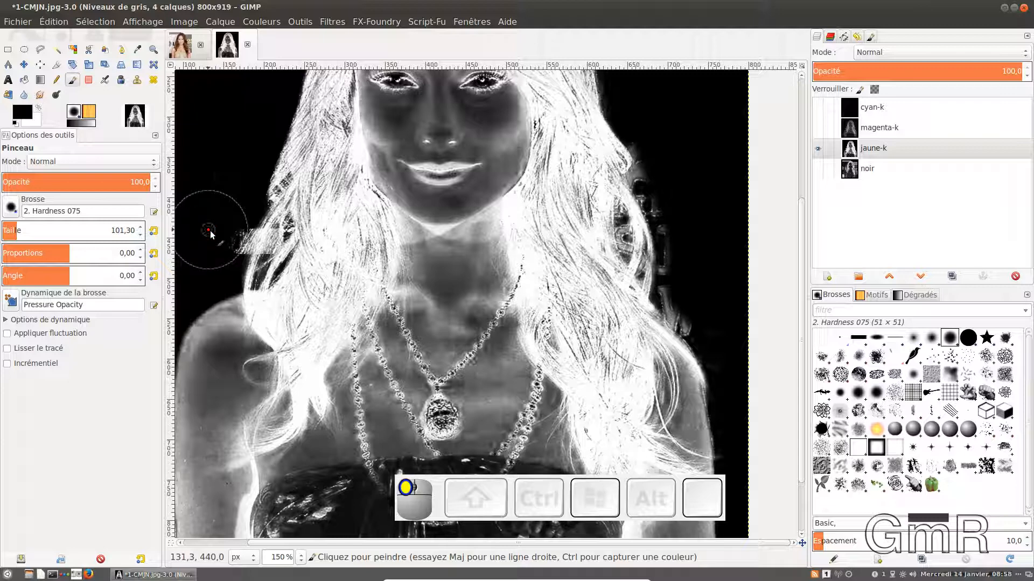
Swap the foreground colour to white and paint over the face, neck and inner hair down to the left shoulder of the image.
key("x")
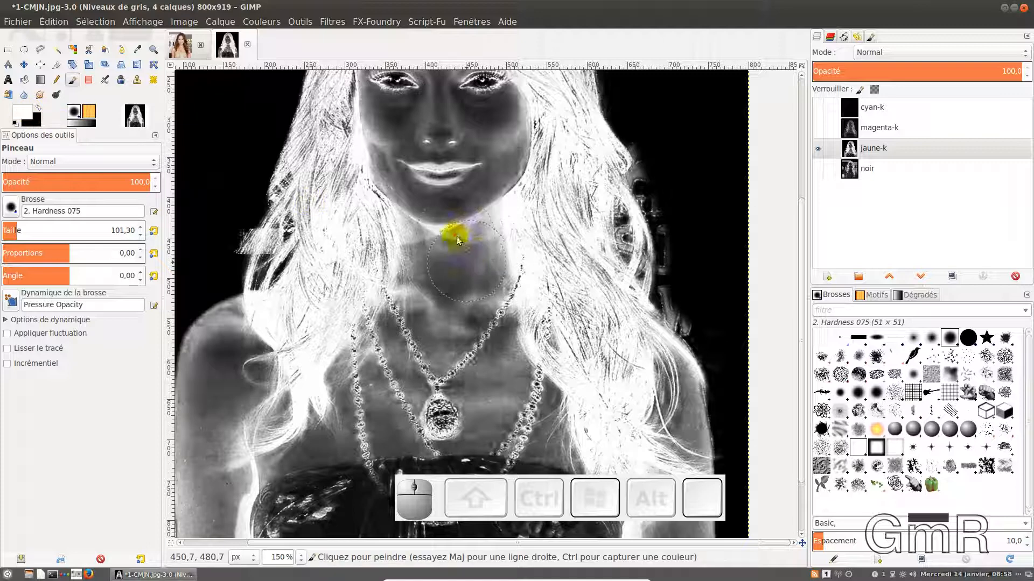
left_click_drag(455, 236, 451, 162)
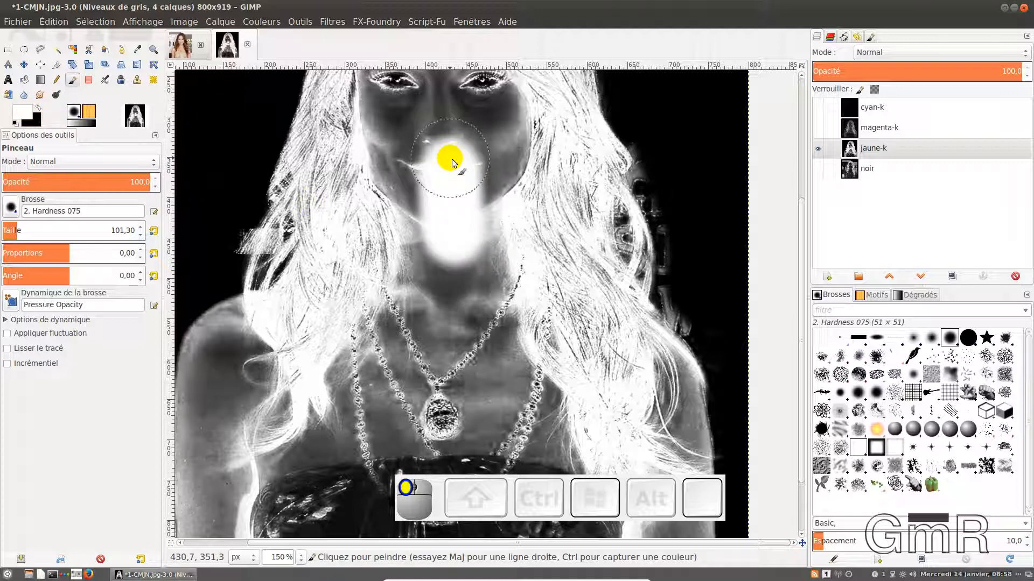
scroll(452, 160, "down", 1, "ctrl")
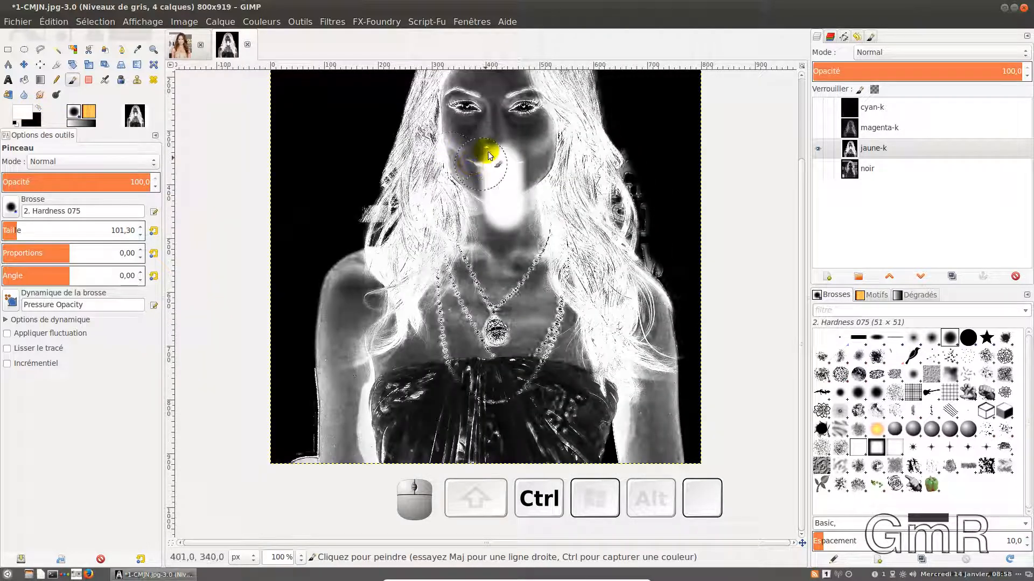
scroll(487, 155, "up", 3)
mouse_move(489, 157)
left_mouse_down()
mouse_move(491, 122)
mouse_move(531, 133)
mouse_move(544, 159)
mouse_move(545, 144)
mouse_move(533, 123)
mouse_move(483, 140)
mouse_move(463, 127)
mouse_move(449, 198)
mouse_move(431, 227)
mouse_move(439, 270)
mouse_move(489, 168)
mouse_move(502, 173)
mouse_move(513, 284)
mouse_move(531, 183)
mouse_move(518, 157)
mouse_move(544, 167)
mouse_move(564, 189)
mouse_move(576, 371)
mouse_move(591, 405)
mouse_move(538, 215)
mouse_move(522, 328)
mouse_move(491, 220)
mouse_move(474, 338)
mouse_move(452, 295)
mouse_move(399, 343)
mouse_move(372, 354)
mouse_move(348, 347)
mouse_move(350, 360)
mouse_move(365, 348)
left_mouse_up()
scroll(469, 333, "down", 2)
left_click(370, 348)
Paint white over the shoulder and arm at the left of the image, the necklace area of the chest, and the lower hair opposite.
left_click(350, 359)
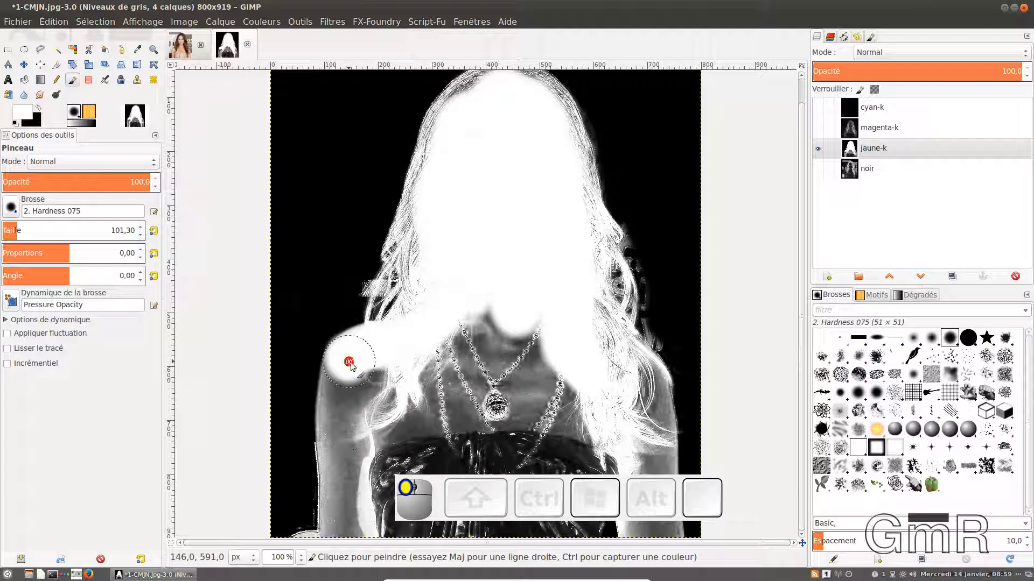
left_click(346, 530, "shift")
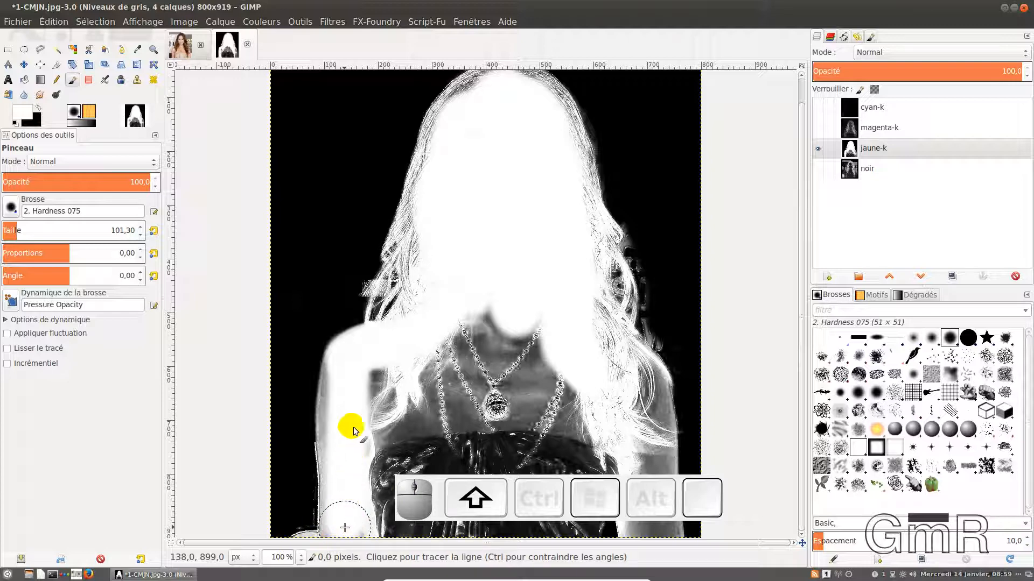
left_click(347, 380)
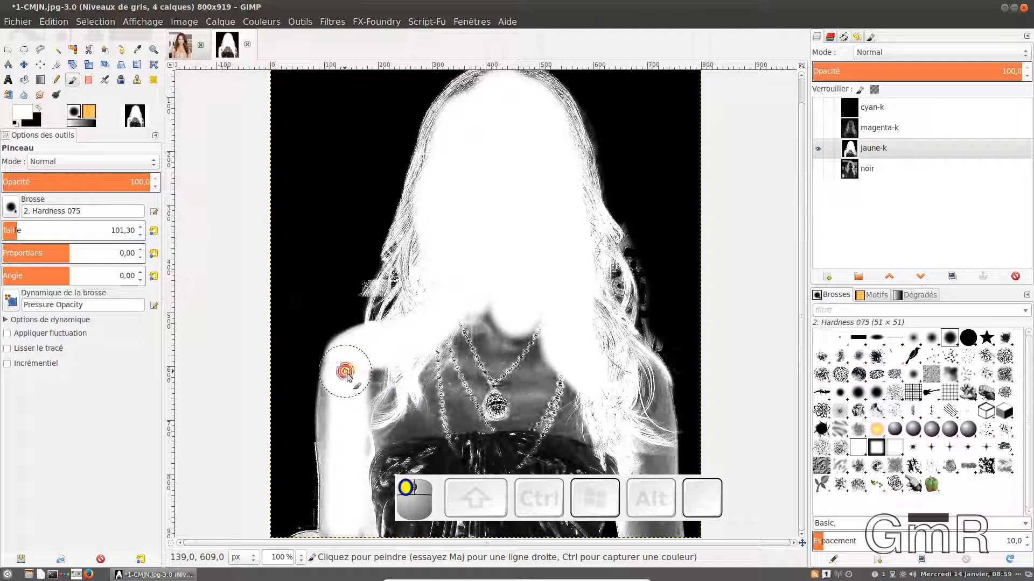
left_click_drag(348, 375, 341, 421)
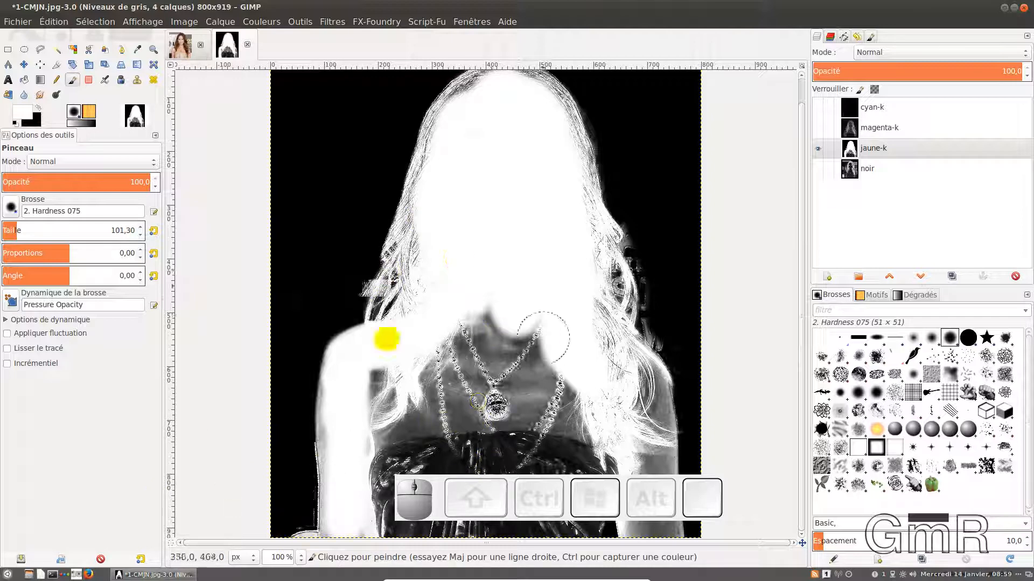
left_click_drag(492, 326, 492, 425)
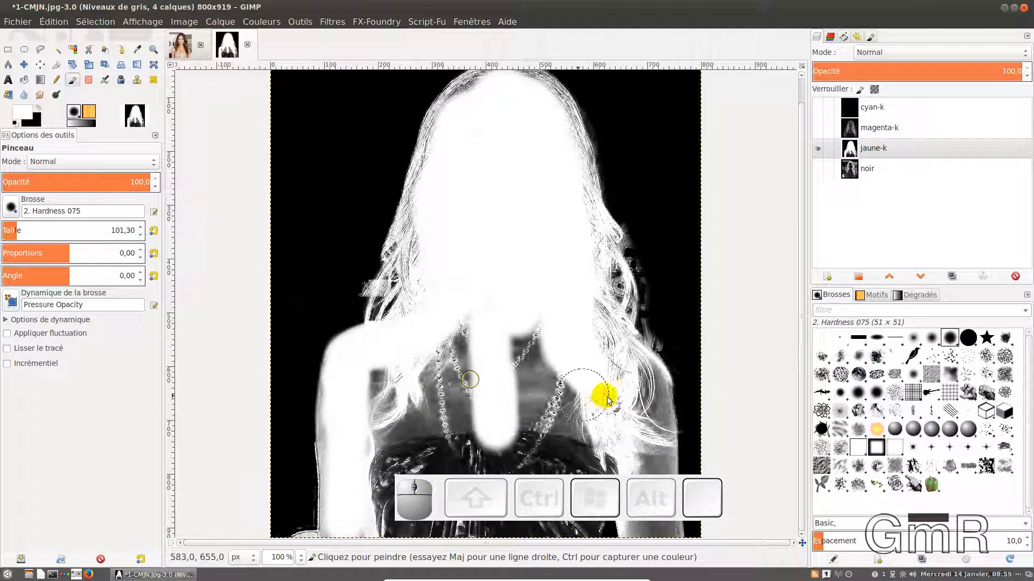
left_click_drag(620, 396, 624, 431)
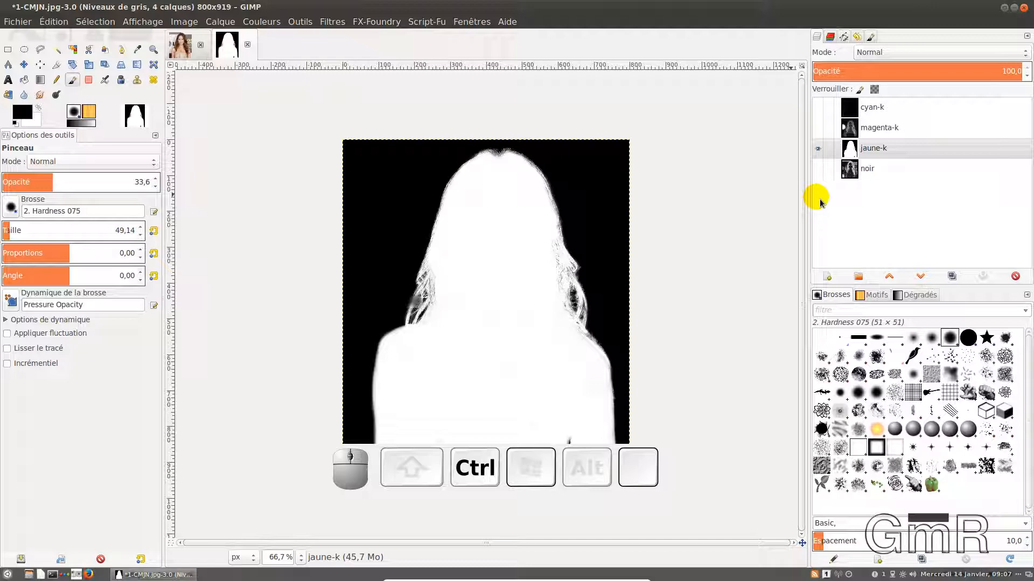
Select the jaune-k layer and copy the visible black-and-white mask to the clipboard.
left_click(871, 149)
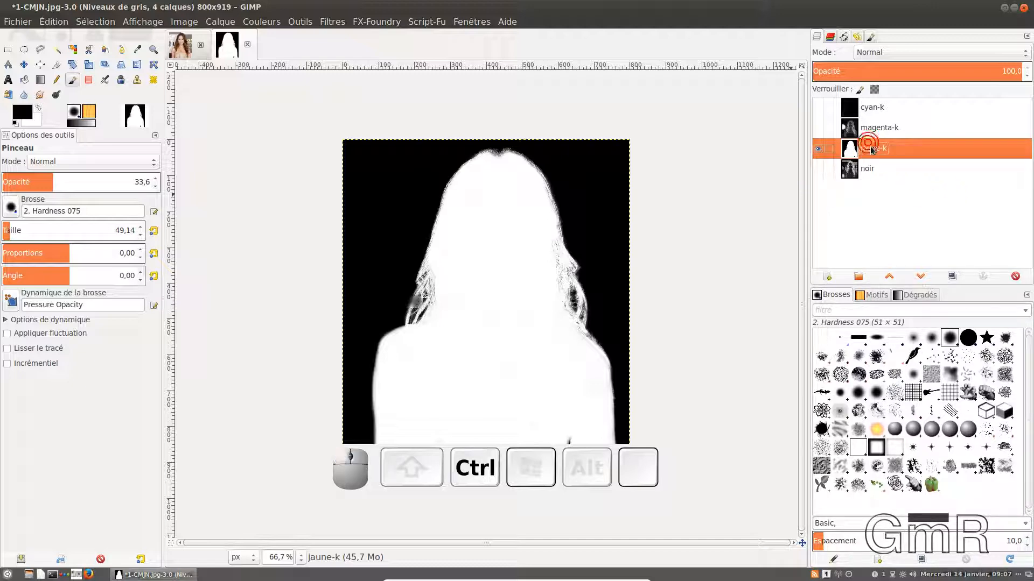
right_click(872, 150)
left_click(531, 193)
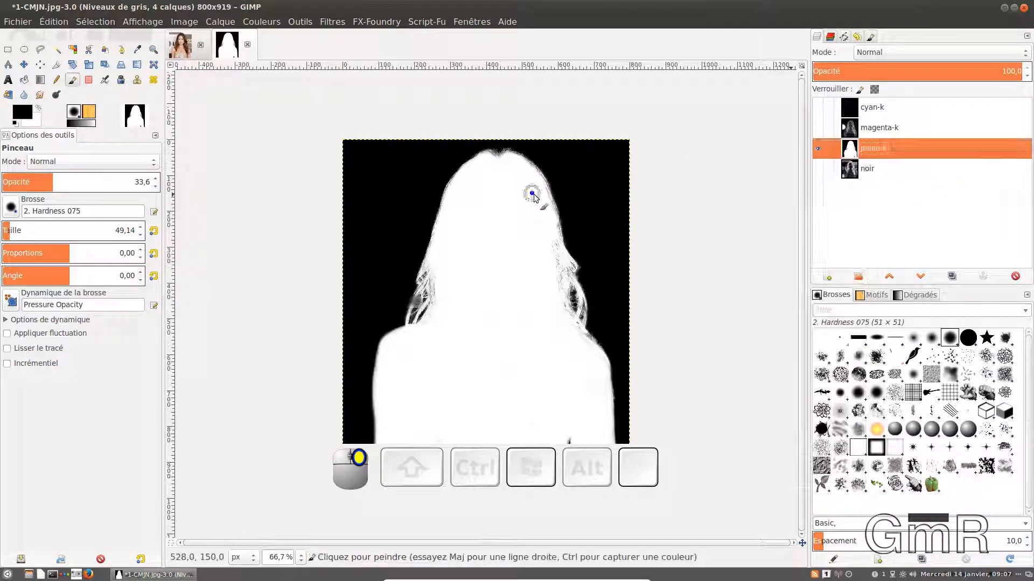
left_click(531, 192)
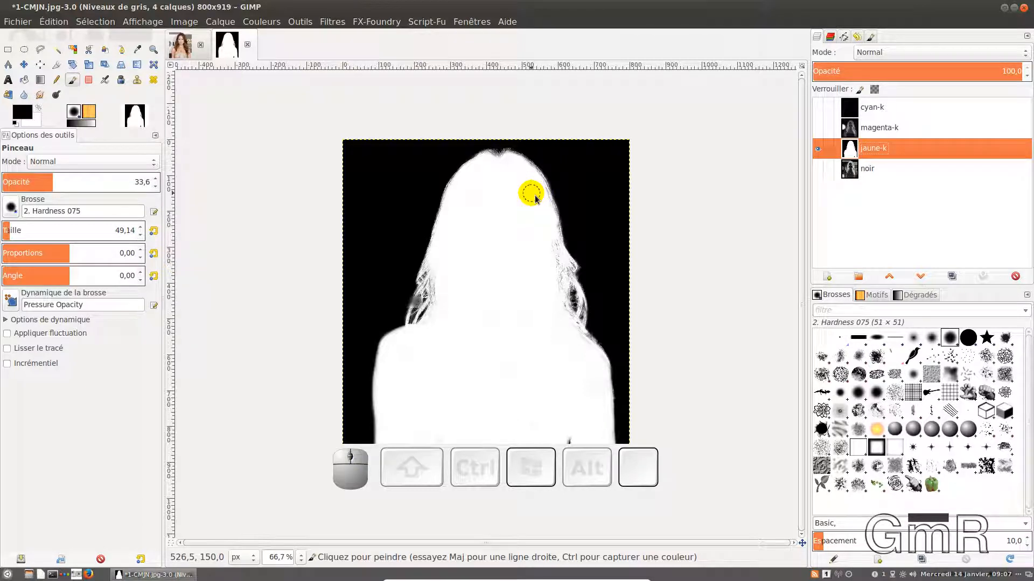
right_click(533, 200)
mouse_move(538, 223)
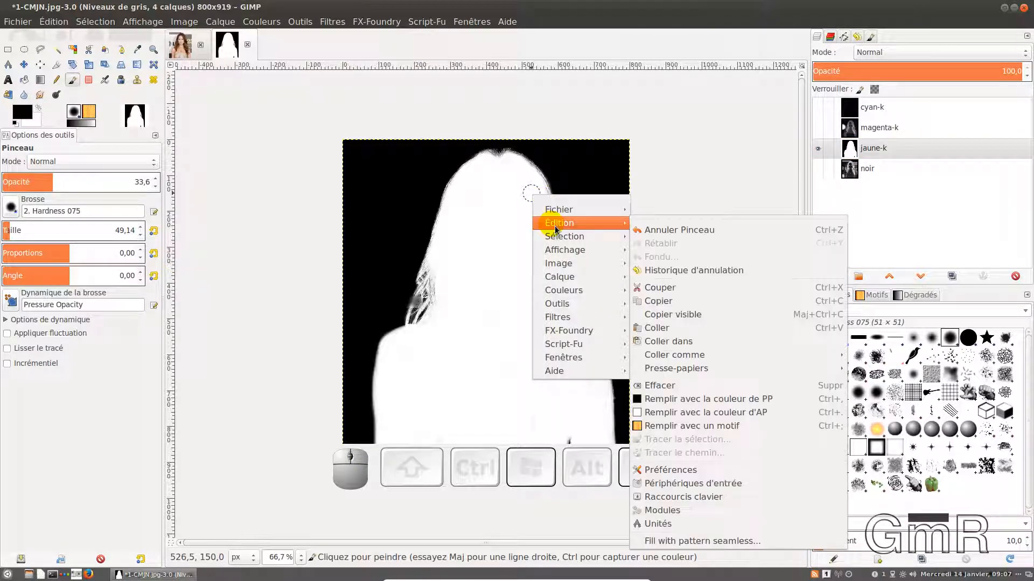
left_click(689, 316)
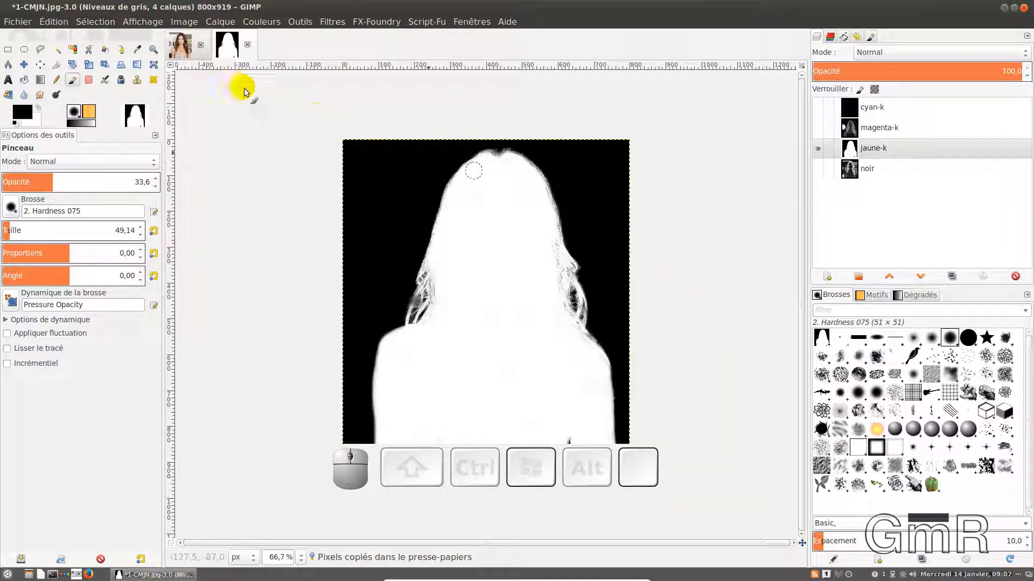
Switch to the doll.xcf image and add a layer mask initialised to Blanc (opacité complète) to the 1.jpg layer.
left_click(188, 48)
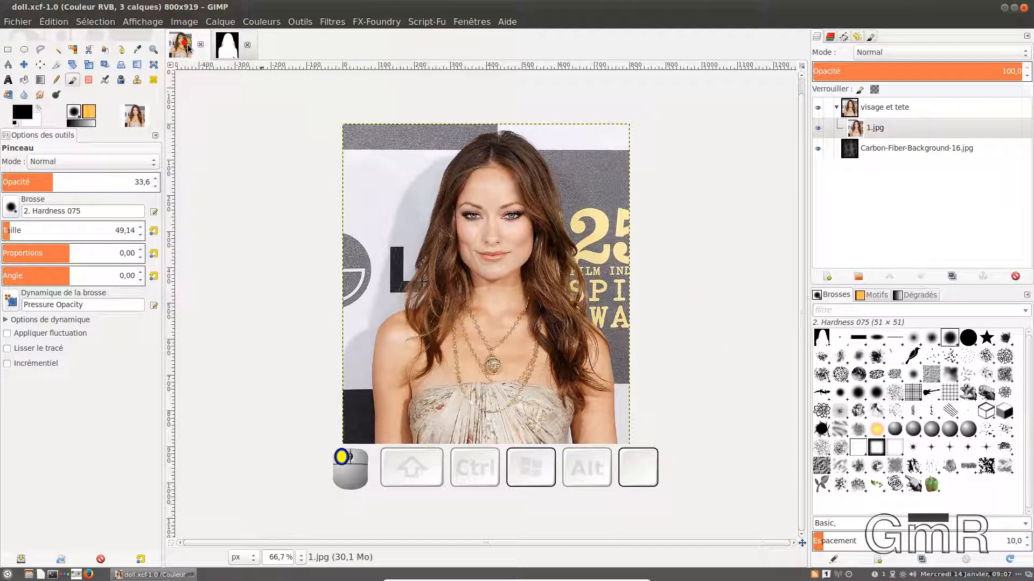
left_click(862, 133)
right_click(861, 133)
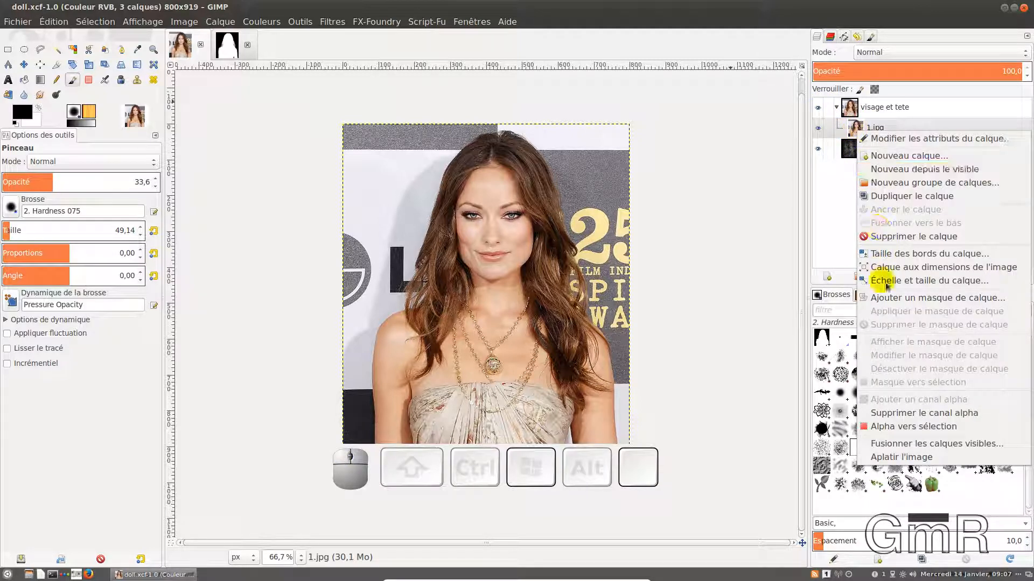
left_click(890, 299)
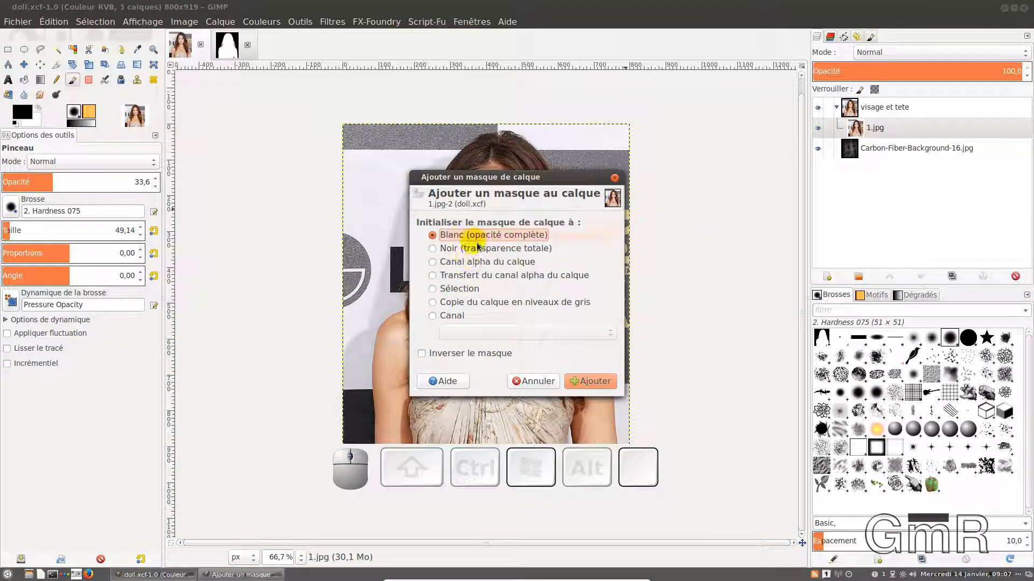
left_click(595, 382)
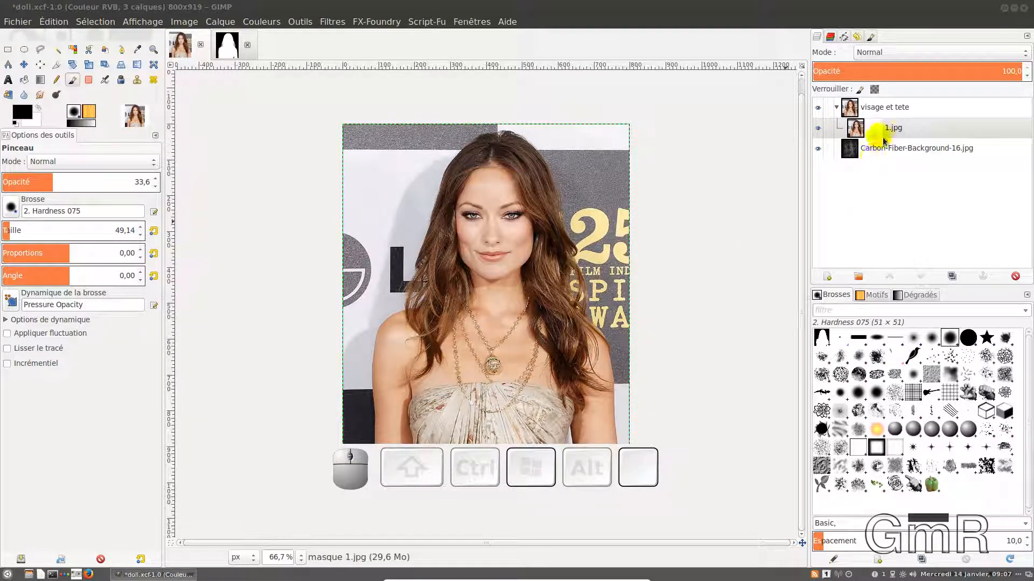
Paste the copied black-and-white mask onto the layer mask of 1.jpg.
left_click(880, 132)
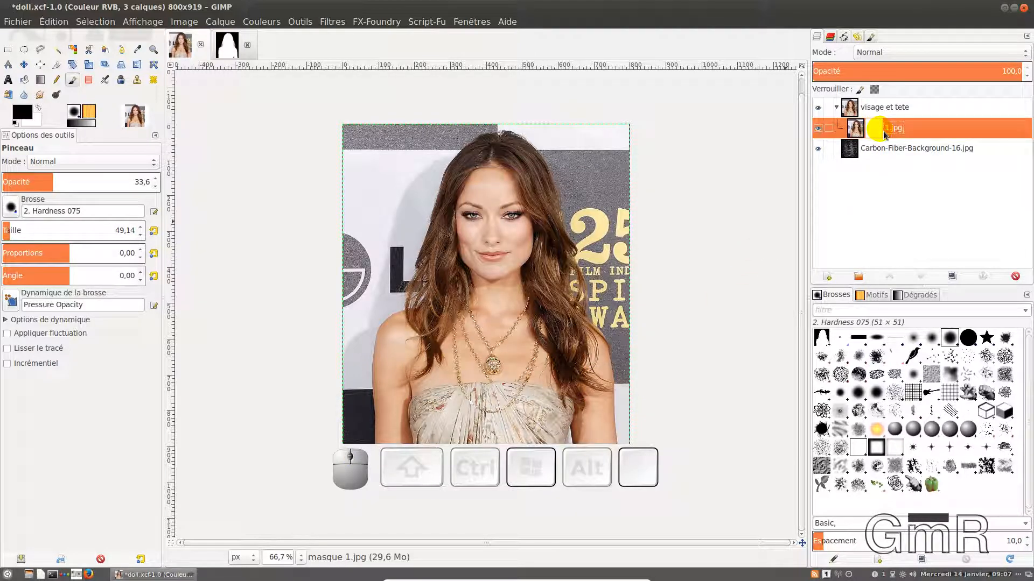
right_click(515, 248)
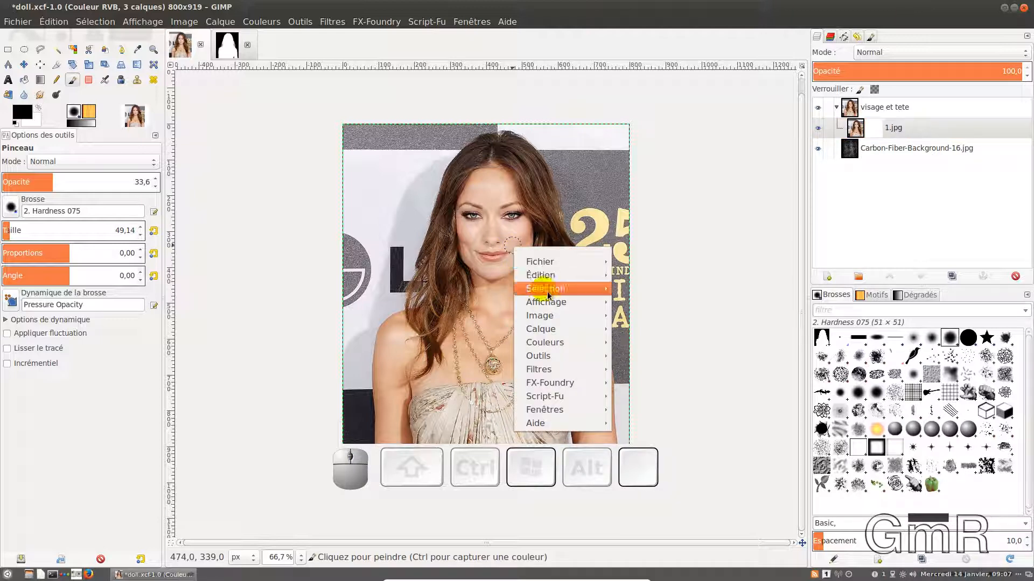
mouse_move(549, 294)
mouse_move(550, 275)
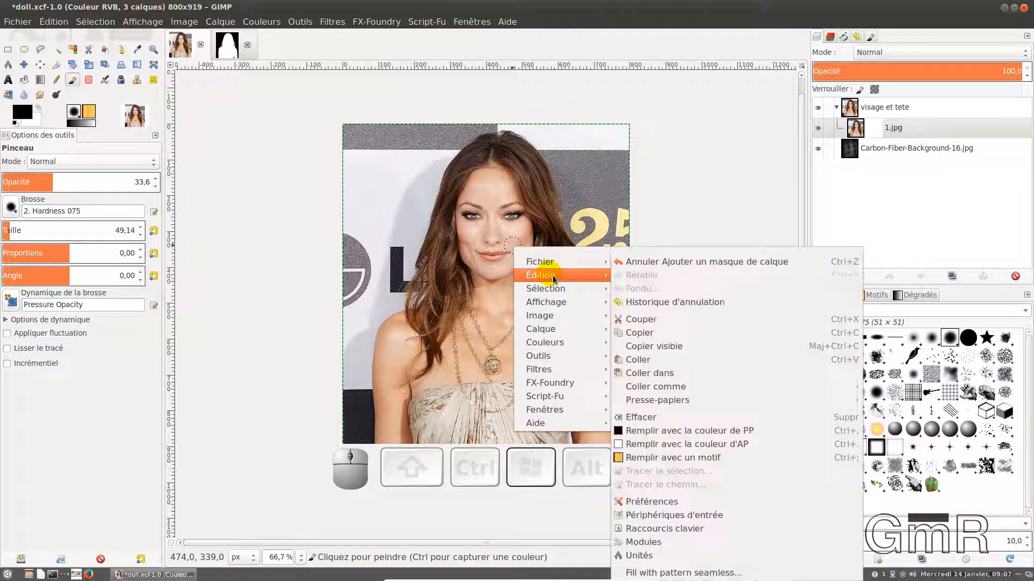
left_click(651, 370)
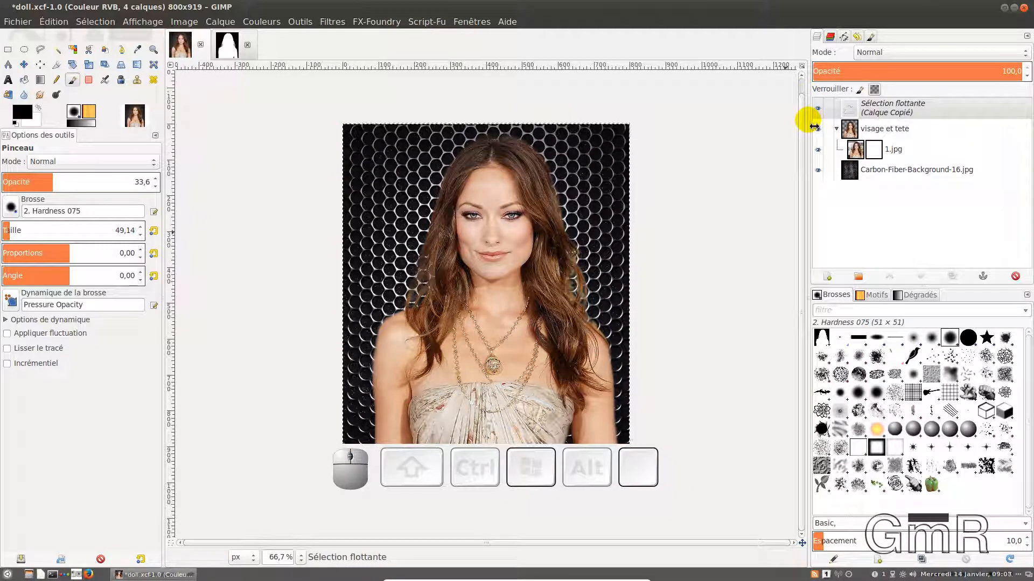
Hide the Carbon-Fiber-Background-16.jpg layer to inspect the cut-out on transparency, and show it again.
left_click(818, 171)
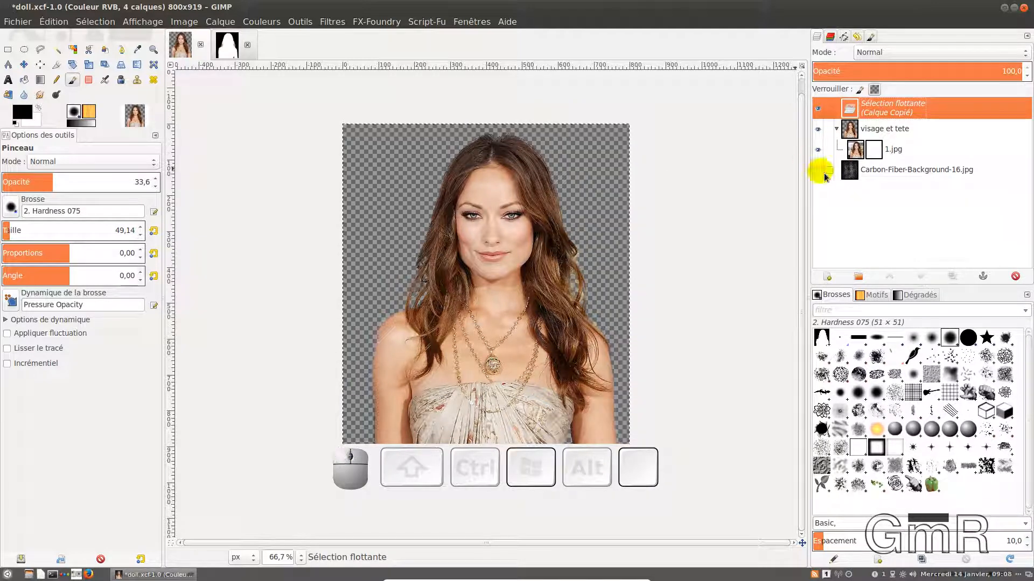
left_click(875, 150)
left_click(873, 151)
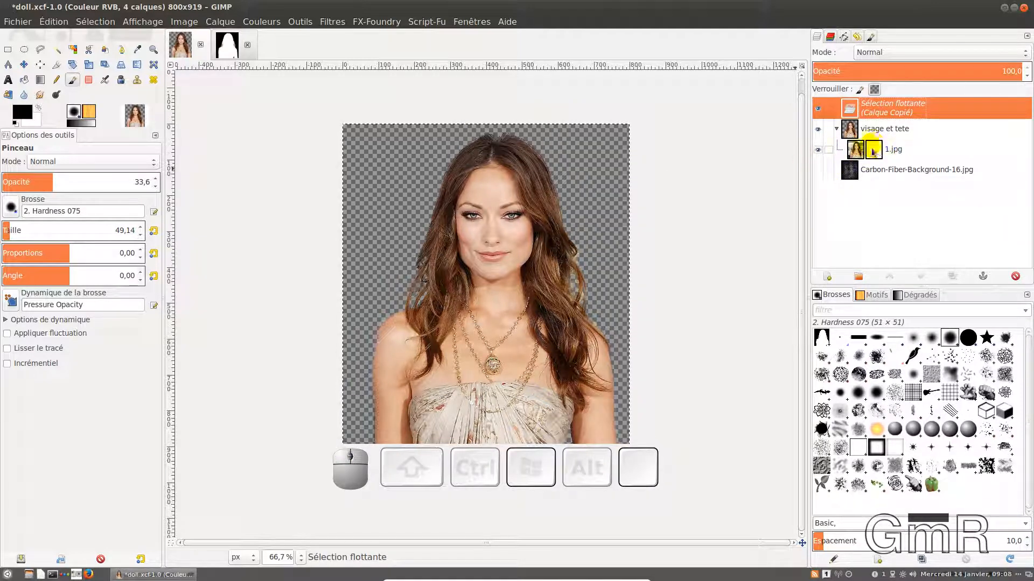
left_click(818, 171)
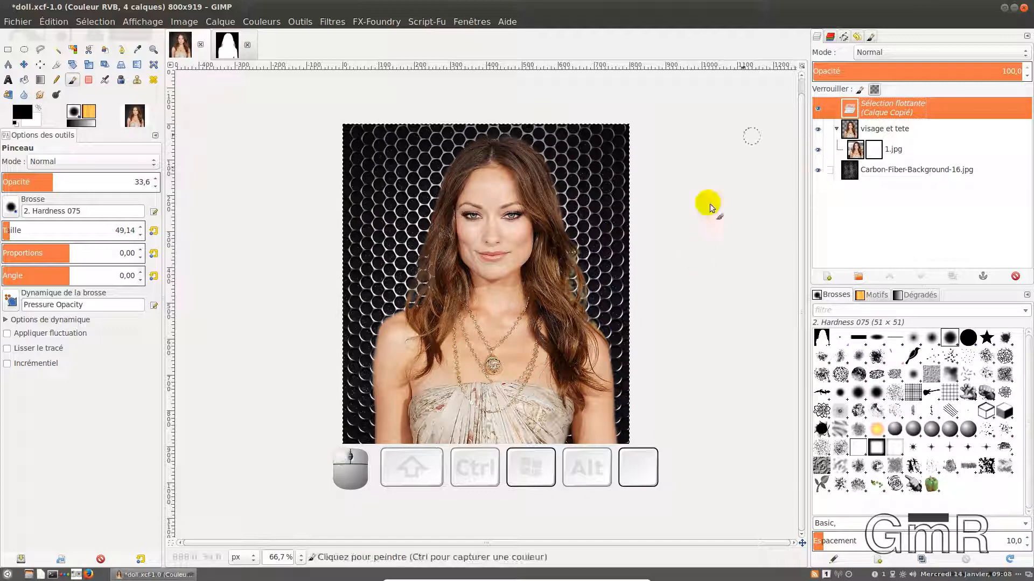
Anchor the floating selection to the mask of the 1.jpg layer.
left_click(855, 150)
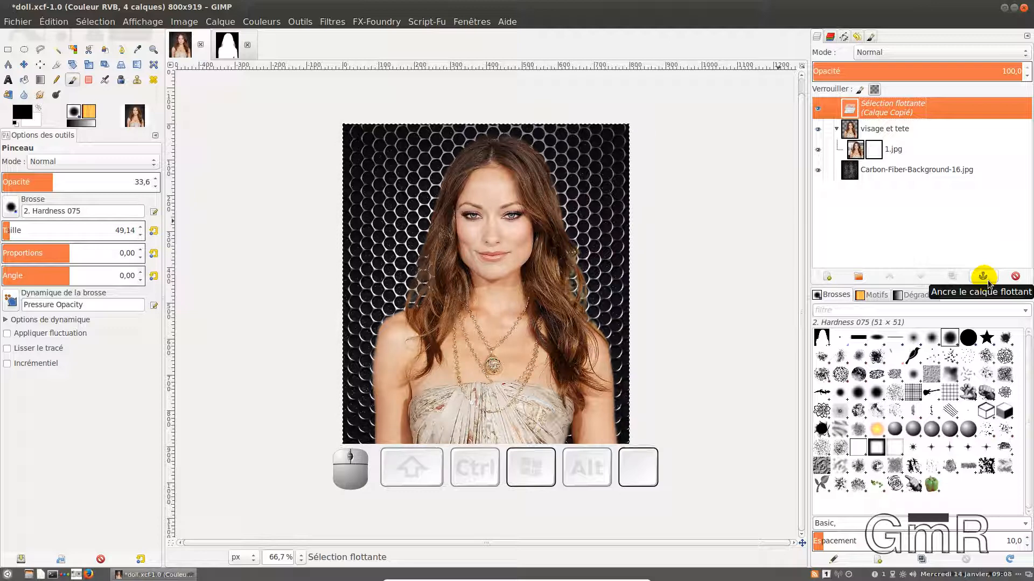
left_click(989, 283)
left_click(883, 134)
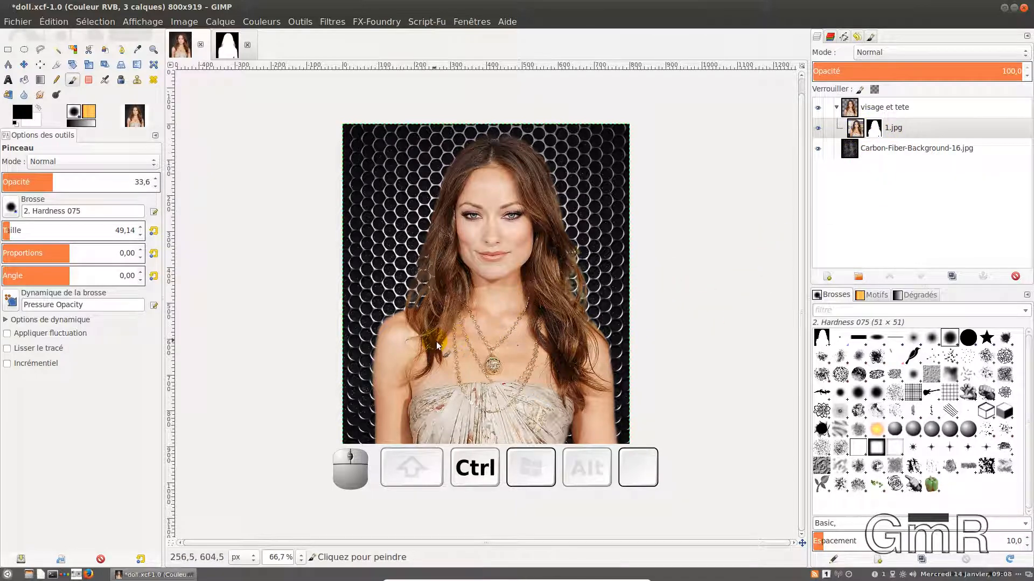
Swap the foreground colour to white and touch up the 1.jpg layer mask over the shoulder at the left of the image.
scroll(436, 341, "up", 2, "ctrl")
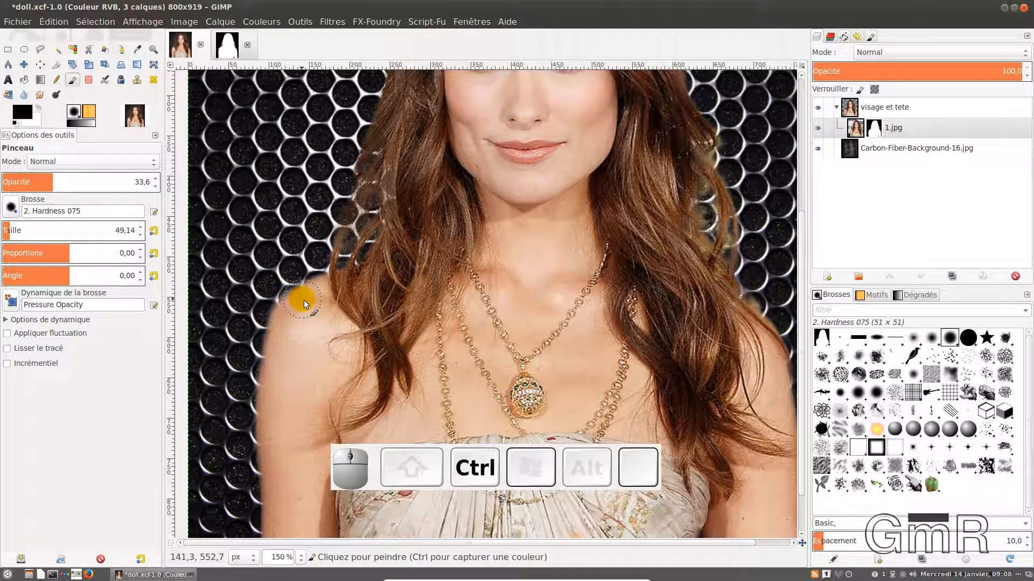
left_click(873, 128, "ctrl")
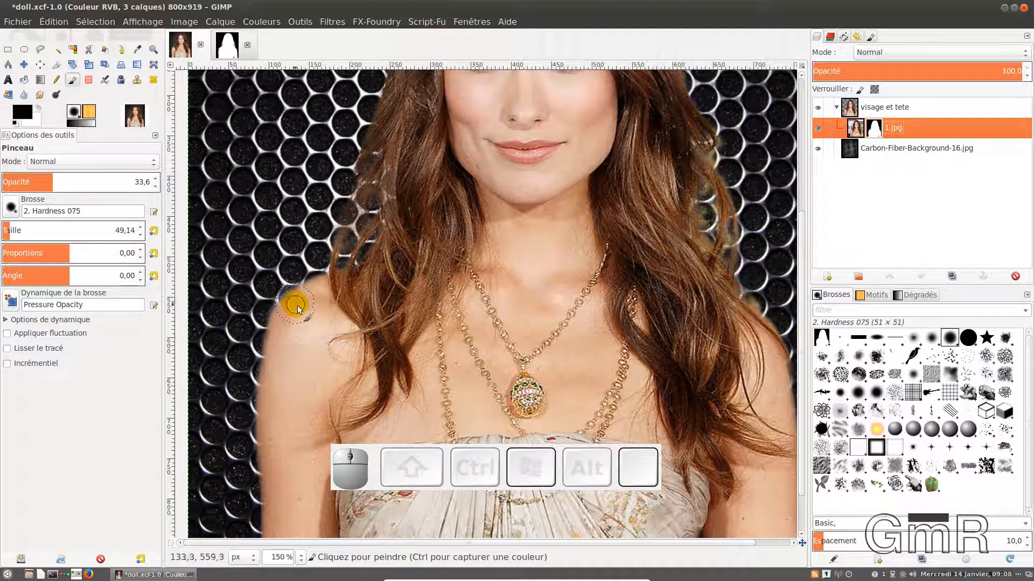
mouse_move(299, 313)
left_mouse_down()
mouse_move(296, 301)
mouse_move(314, 324)
left_mouse_up()
key("x")
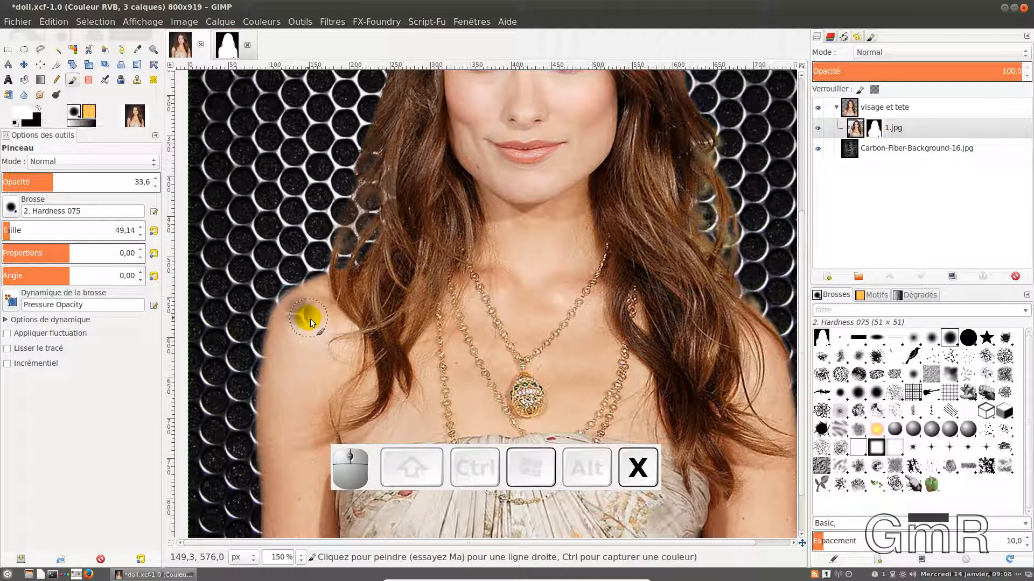
mouse_move(307, 318)
left_mouse_down()
mouse_move(299, 310)
mouse_move(327, 296)
mouse_move(297, 301)
mouse_move(299, 311)
mouse_move(335, 298)
left_mouse_up()
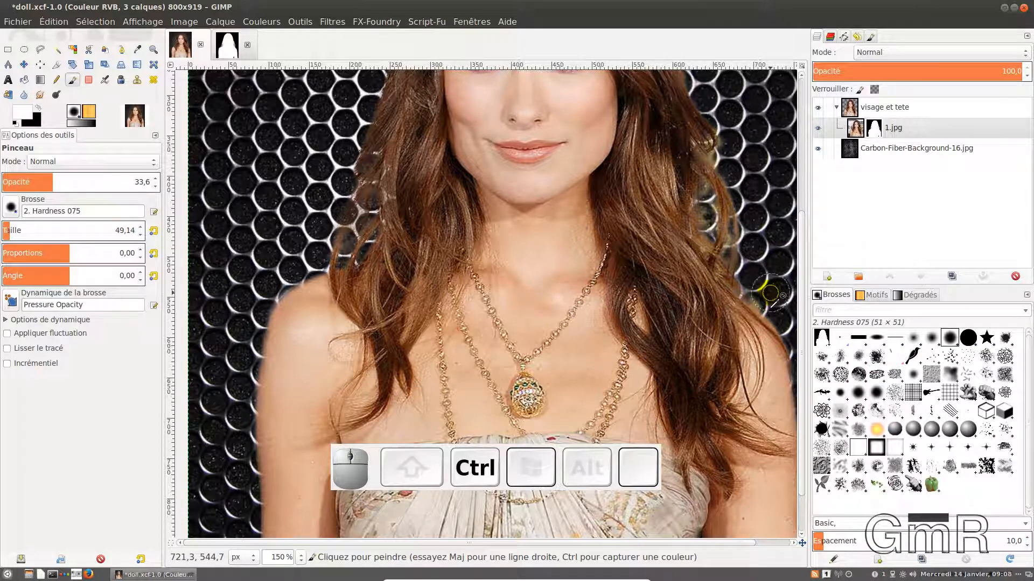
With black and a 15.14 brush size, paint out the leftover background patch between the hair and the shoulder on the right on the 1.jpg mask.
scroll(770, 297, "down", 1)
scroll(693, 285, "up", 1)
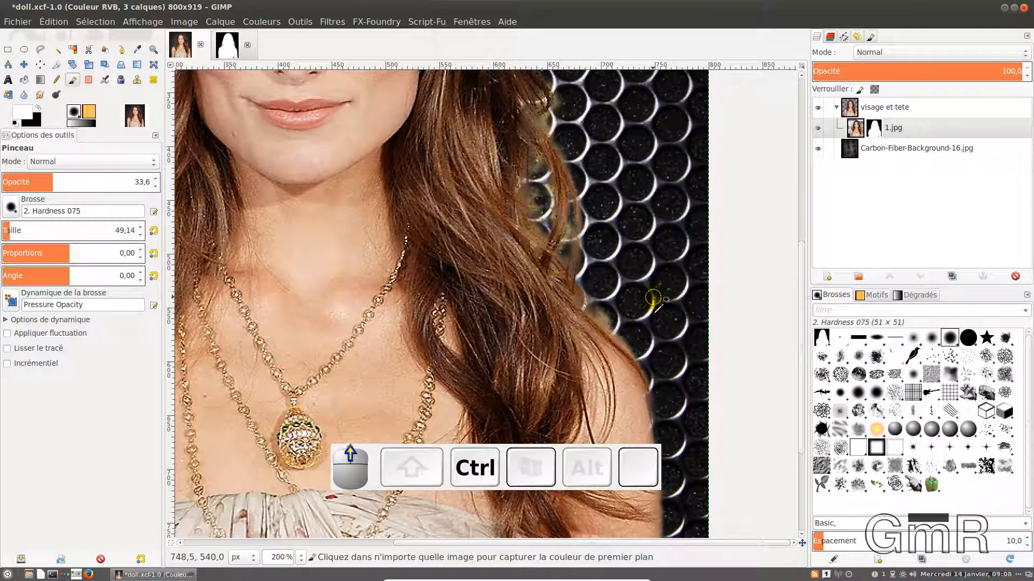
scroll(654, 299, "up", 2)
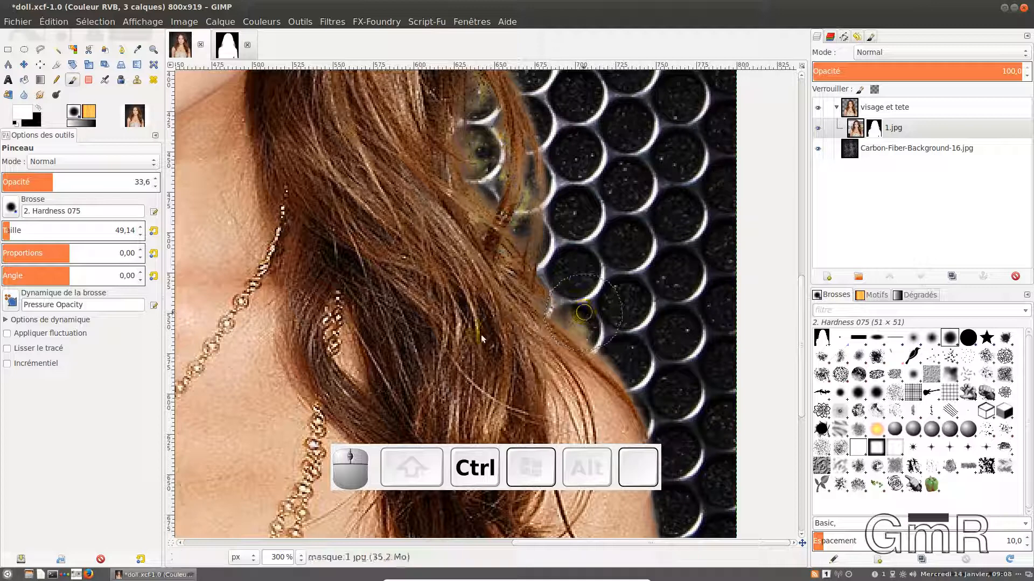
key("shift")
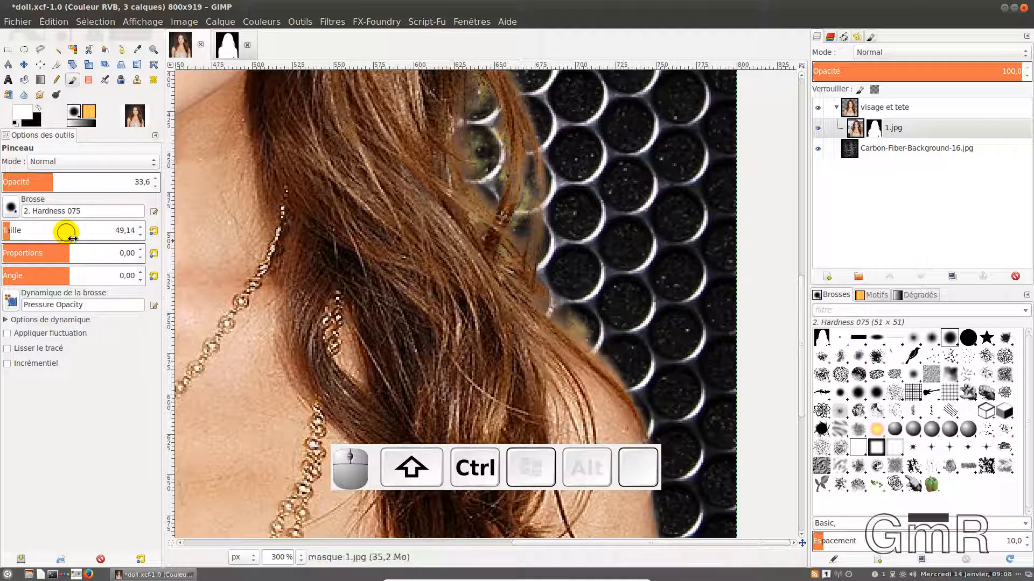
scroll(66, 229, "down", 2)
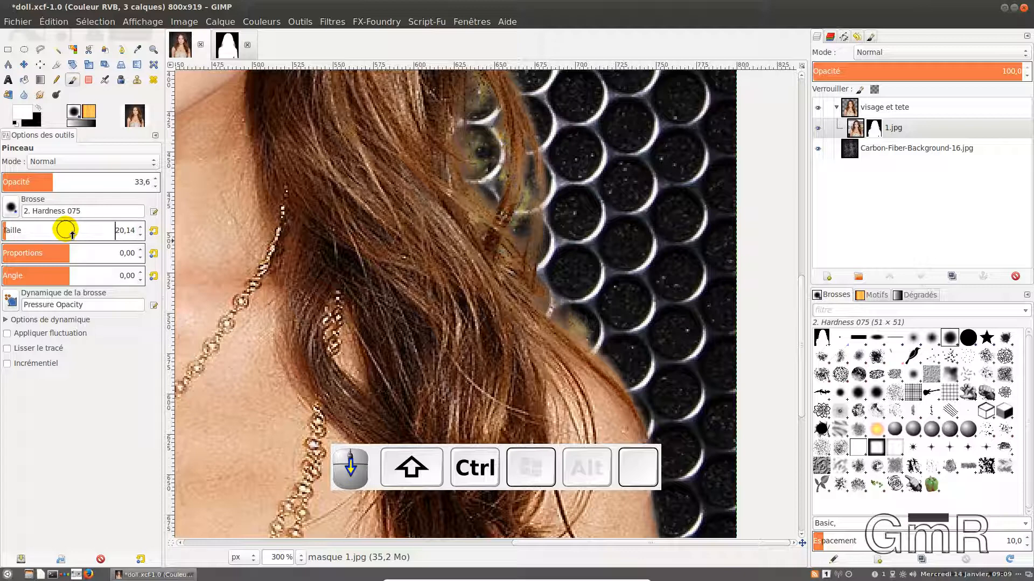
scroll(65, 230, "down", 5)
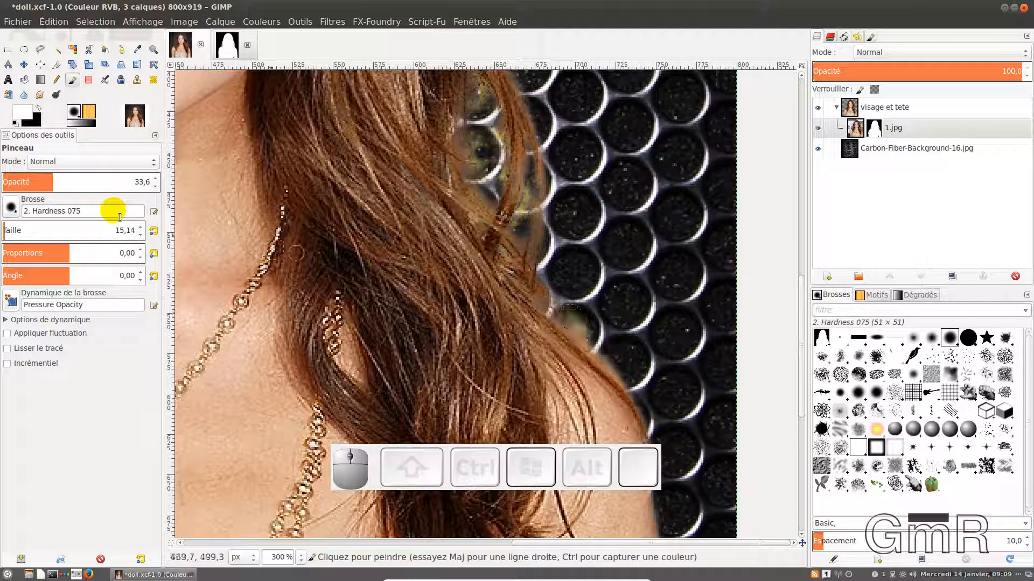
left_click(41, 109)
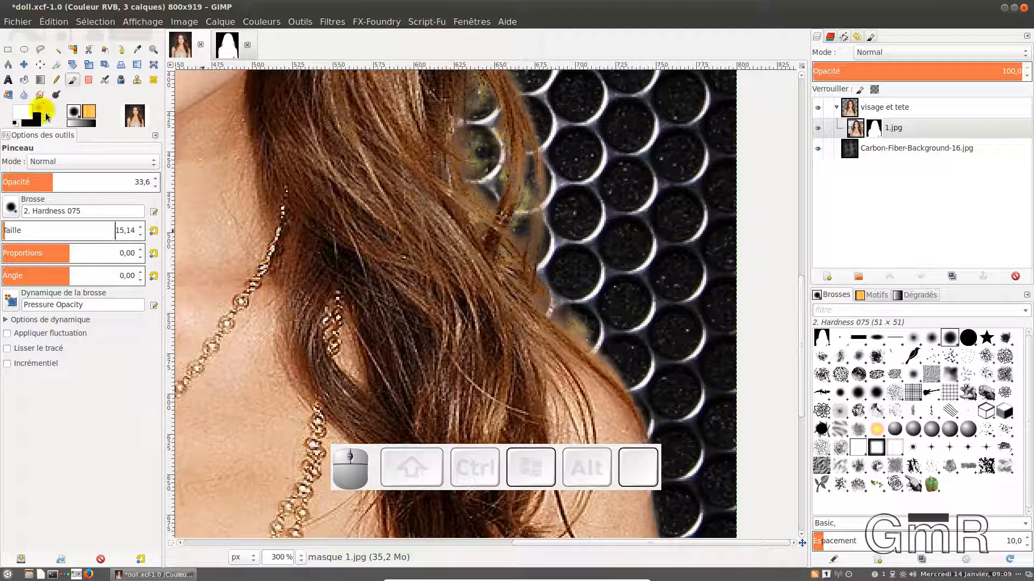
left_click(41, 109)
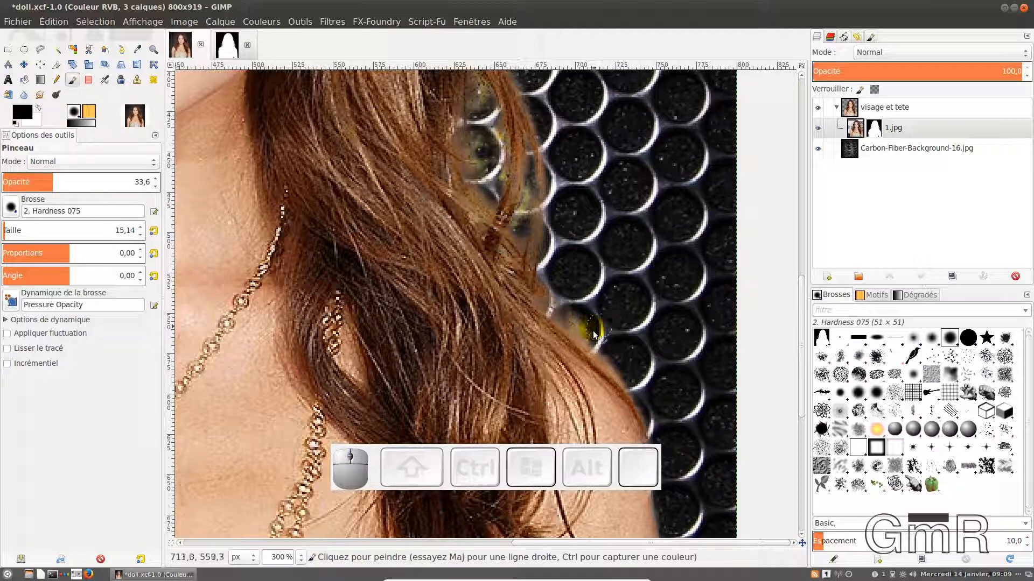
mouse_move(590, 332)
left_mouse_down()
mouse_move(625, 376)
mouse_move(561, 308)
mouse_move(581, 339)
mouse_move(575, 320)
mouse_move(628, 363)
mouse_move(603, 334)
left_mouse_up()
scroll(593, 291, "down", 4)
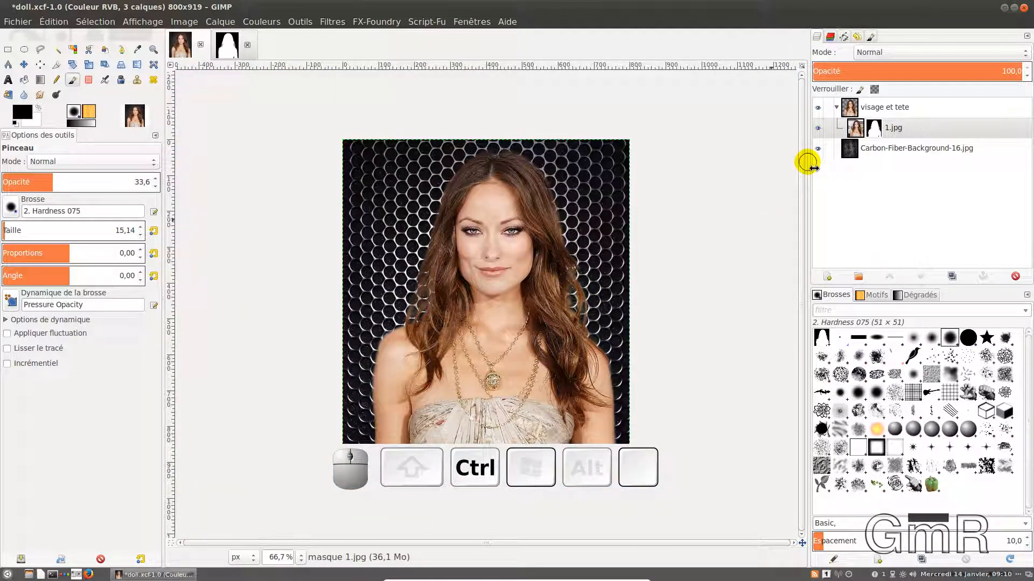
Apply the layer mask of 1.jpg to its layer.
left_click(860, 131, "ctrl")
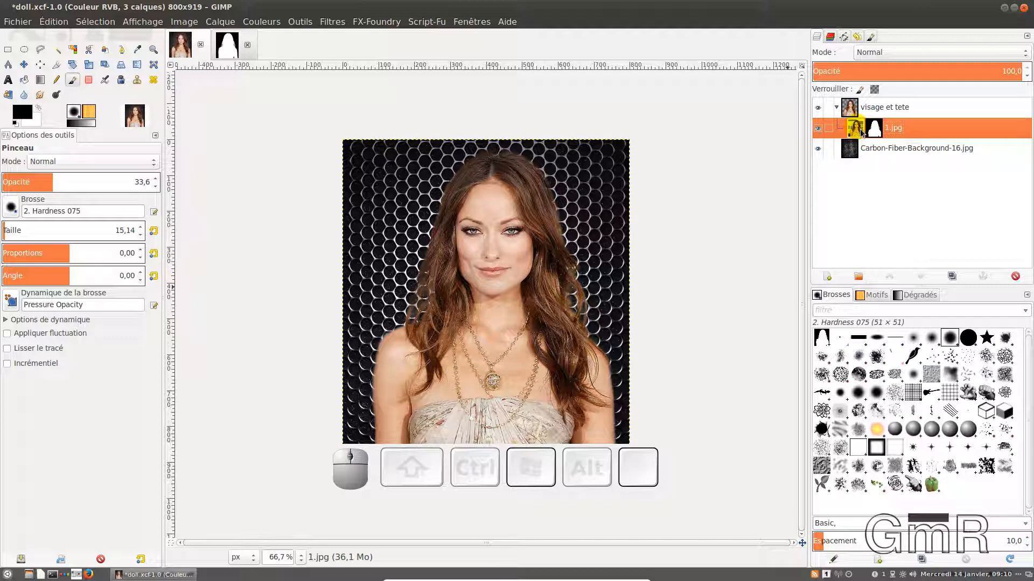
right_click(861, 130)
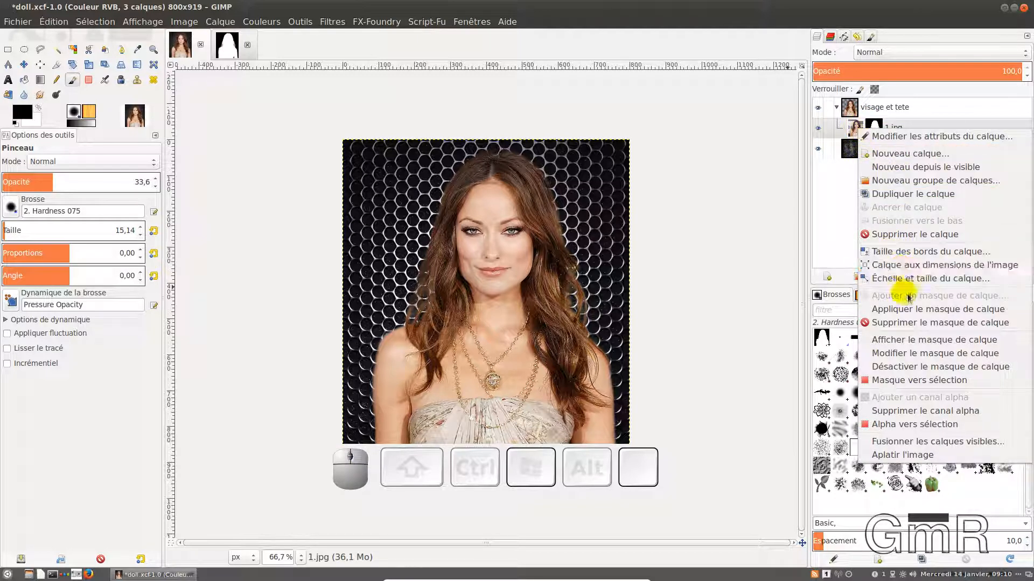
left_click(900, 309)
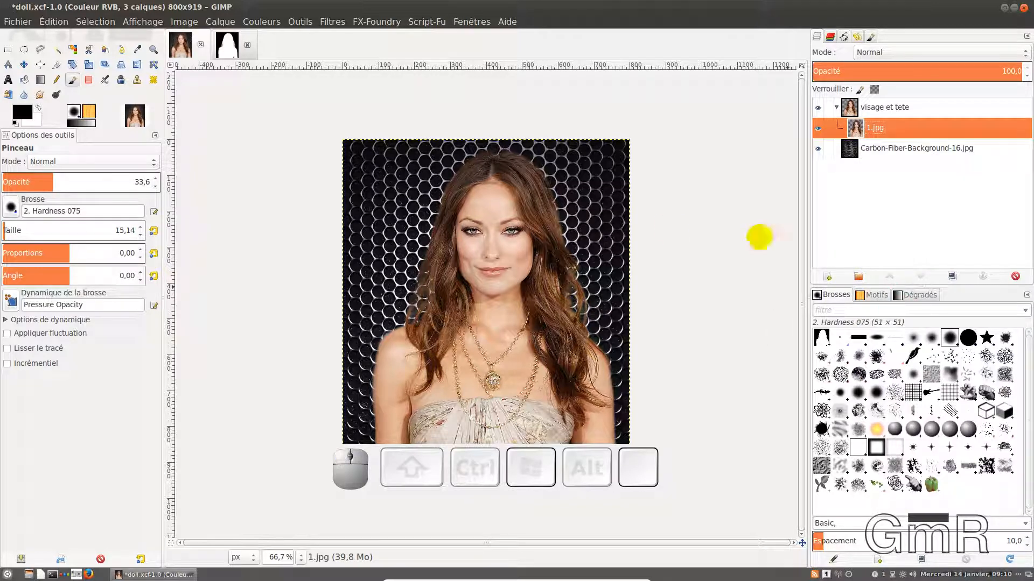
Hide the Carbon-Fiber-Background-16.jpg layer and duplicate the 1.jpg layer, keeping the copy active.
left_click(818, 149)
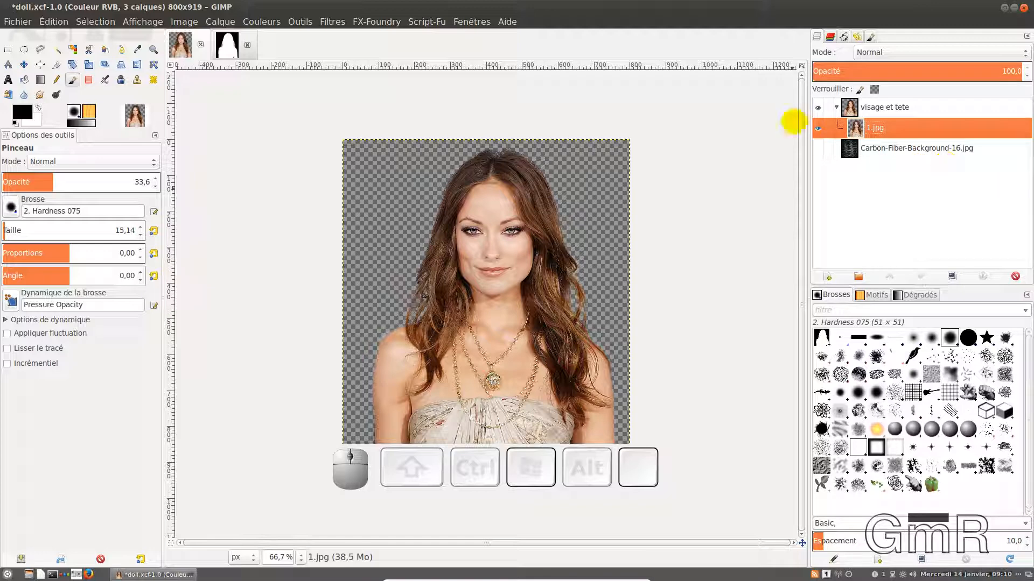
left_click(957, 277)
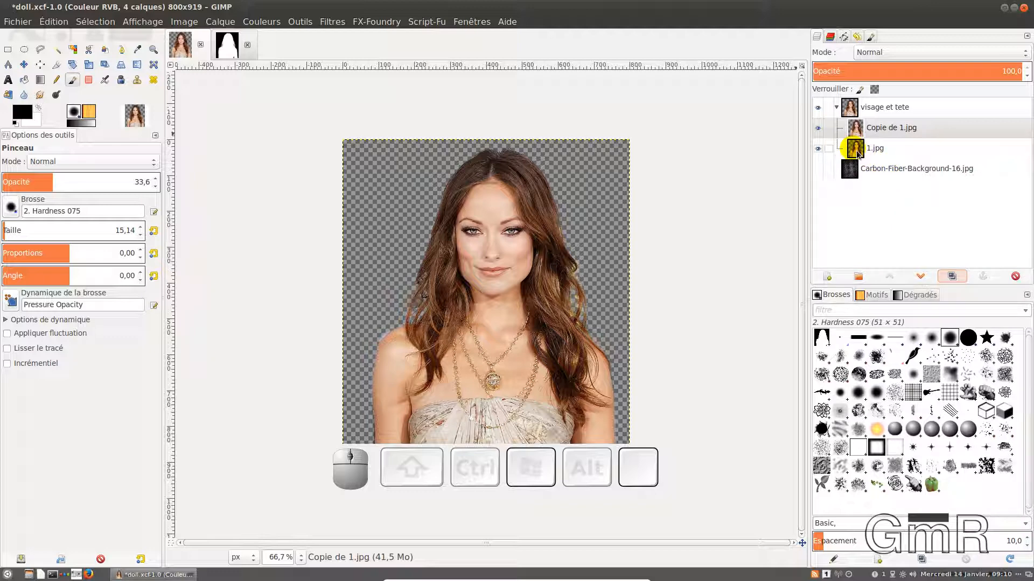
left_click(857, 131)
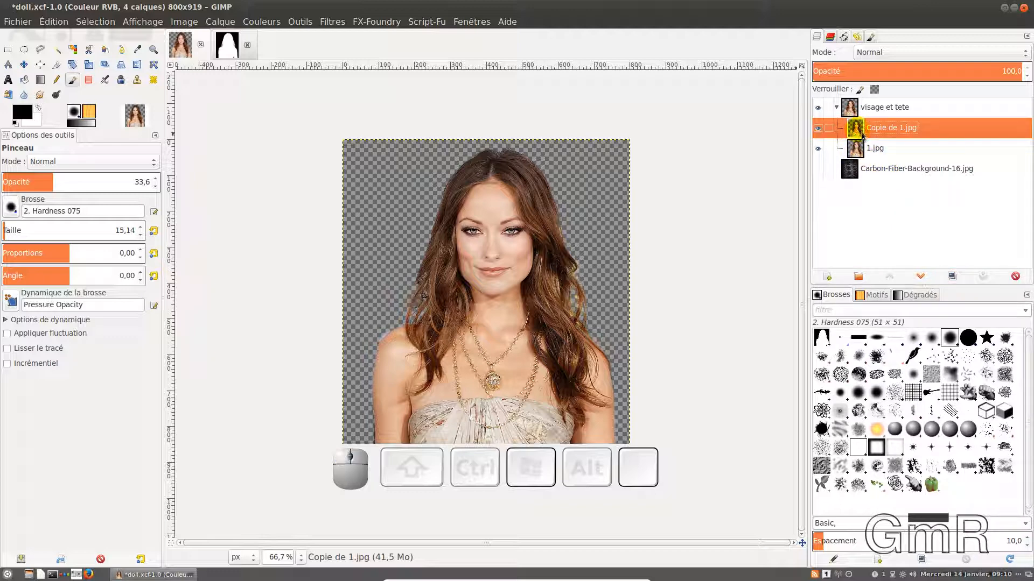
Draw a rectangular selection of about 391 × 417 px around the head.
left_click(8, 49)
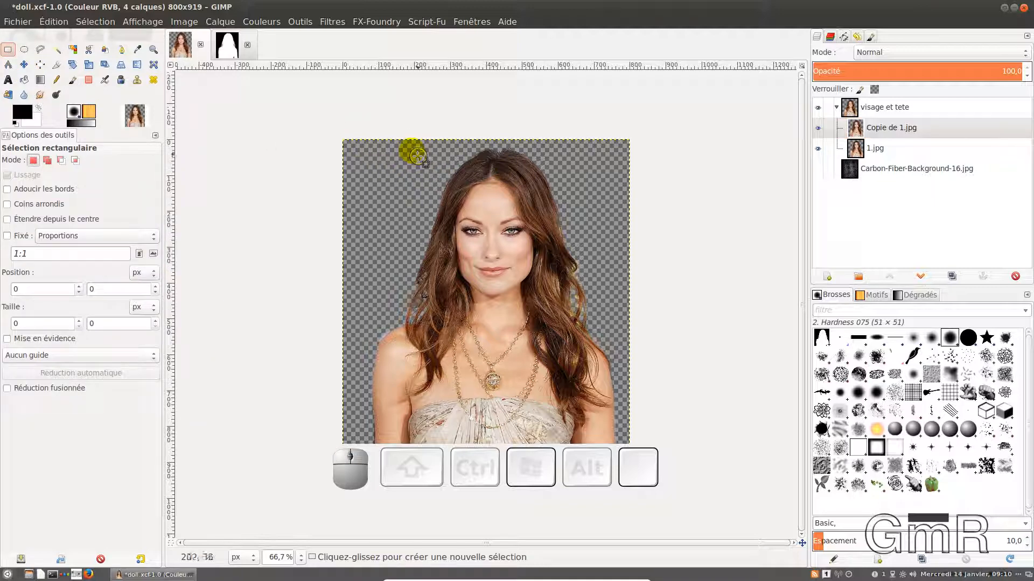
mouse_move(417, 156)
left_mouse_down()
mouse_move(426, 243)
mouse_move(464, 275)
mouse_move(524, 281)
mouse_move(552, 301)
left_mouse_up()
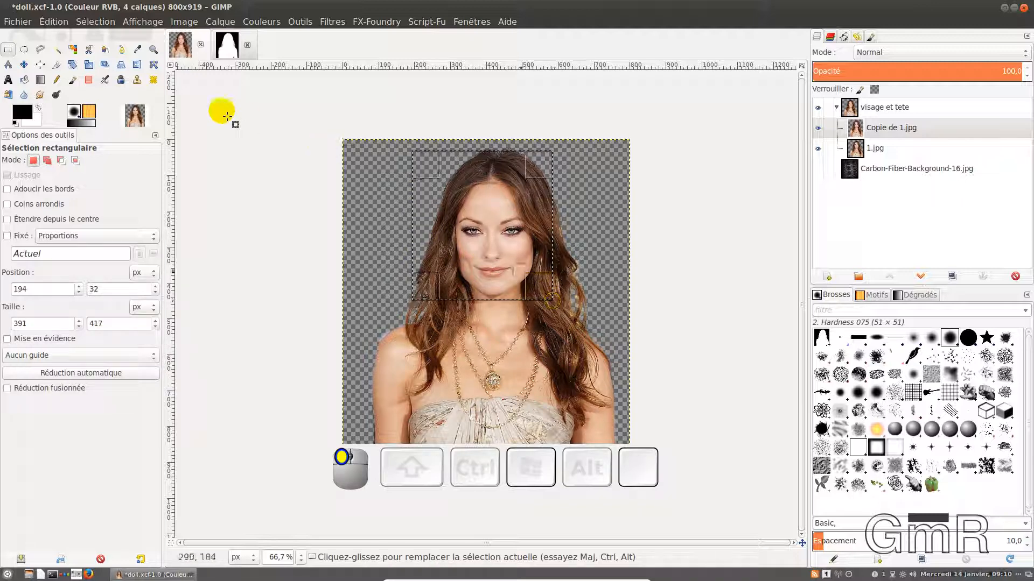
Clear the rectangular selection and outline the head from the chin around the hair with a freehand selection.
left_click(43, 49)
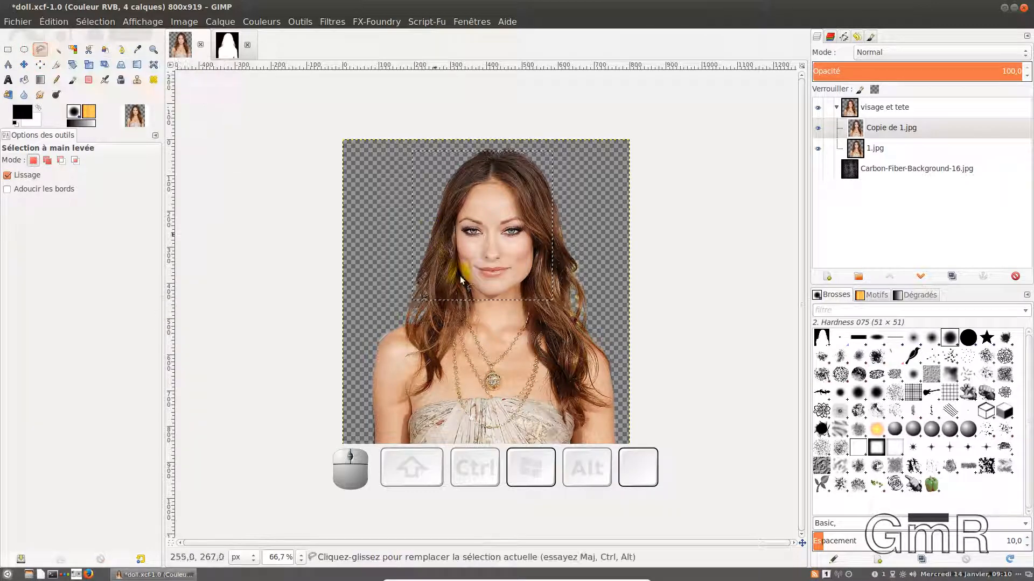
key("ctrl")
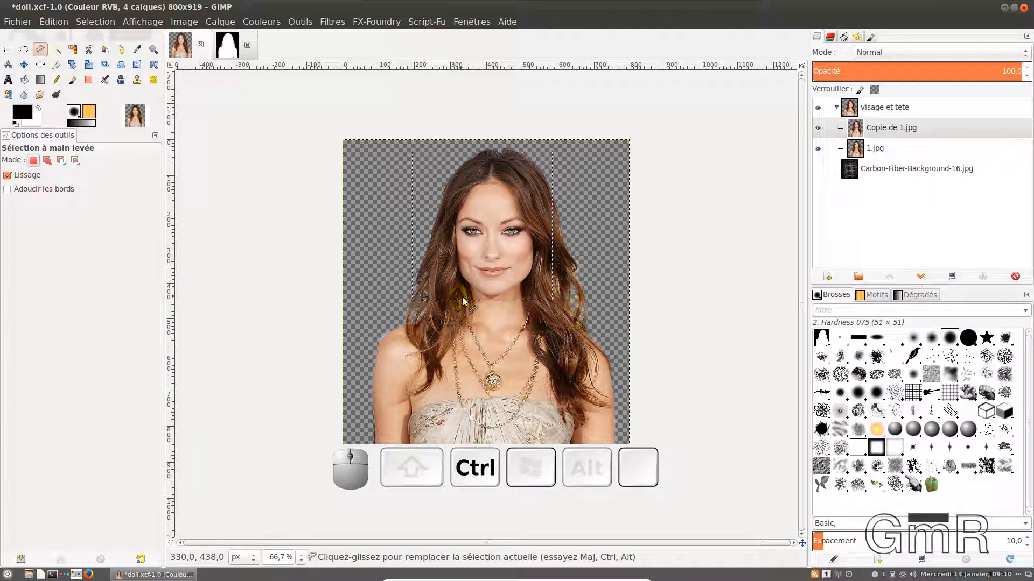
key("shift")
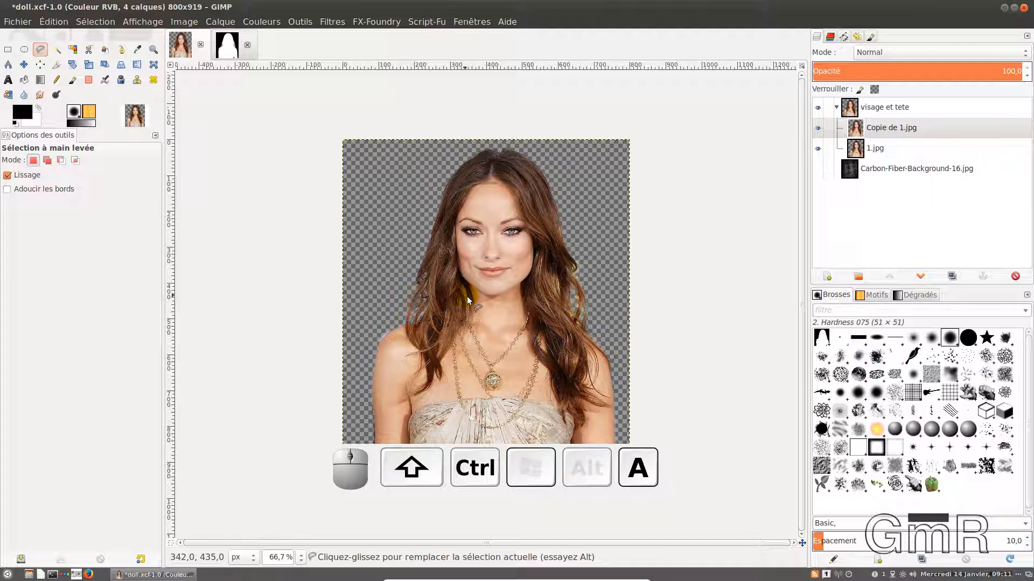
key("ctrl+shift+a")
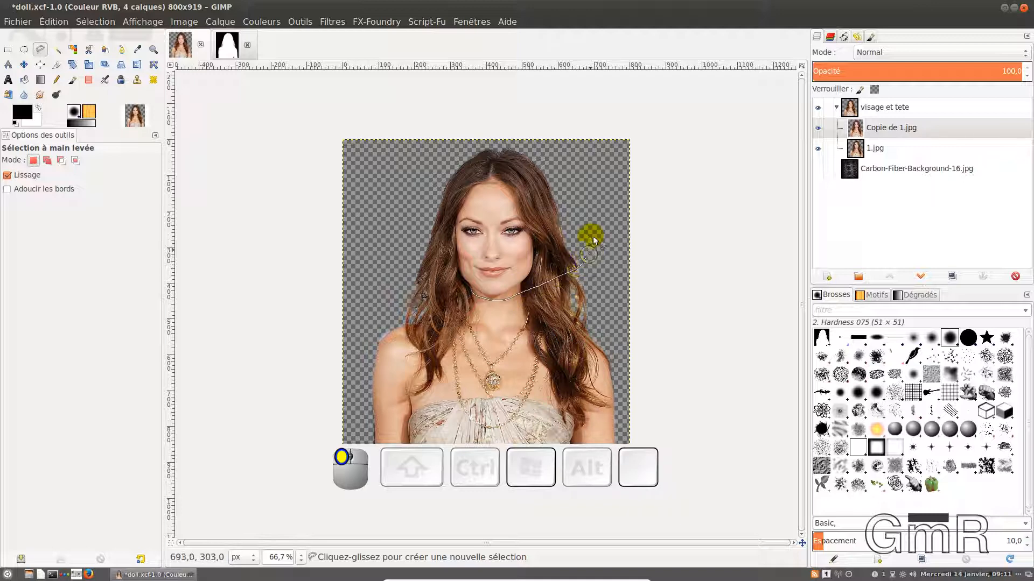
mouse_move(592, 188)
left_mouse_down()
mouse_move(552, 155)
mouse_move(489, 146)
left_mouse_up()
mouse_move(421, 224)
left_mouse_down()
mouse_move(431, 239)
mouse_move(421, 265)
mouse_move(469, 290)
left_mouse_up()
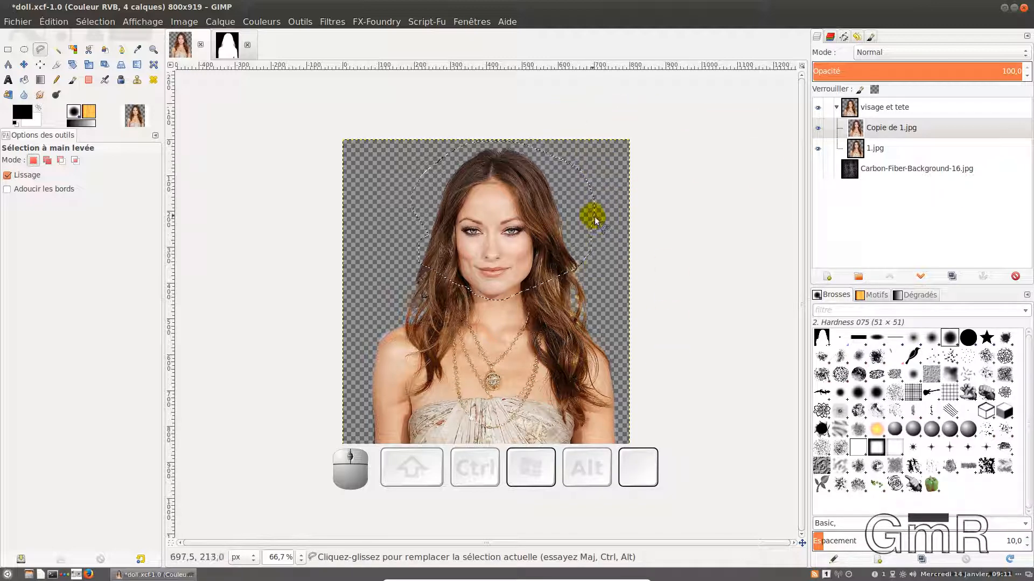
Set the canvas height to 1100 px in the canvas size settings, keeping the width at 800 px.
left_click(178, 23)
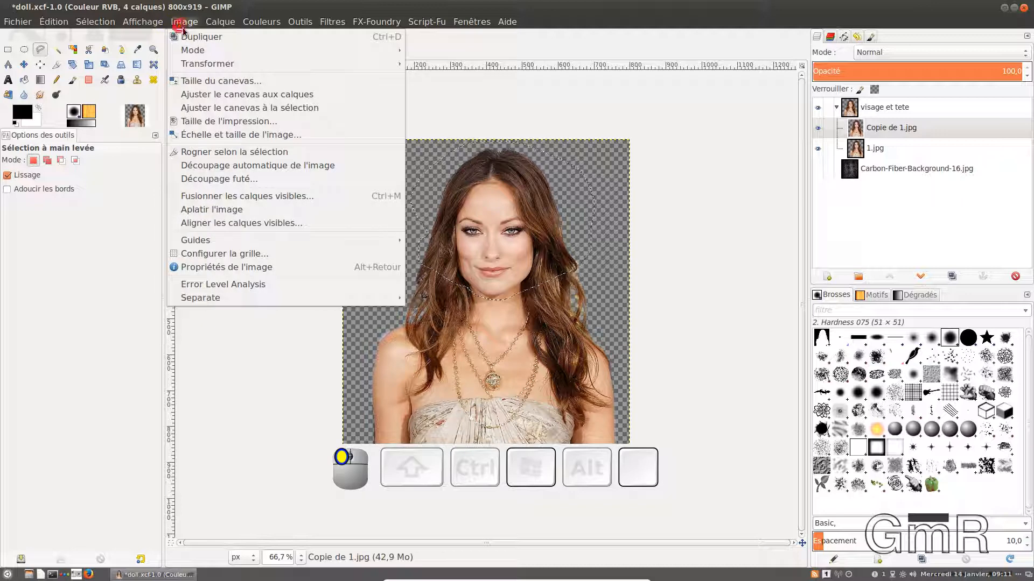
left_click(207, 82)
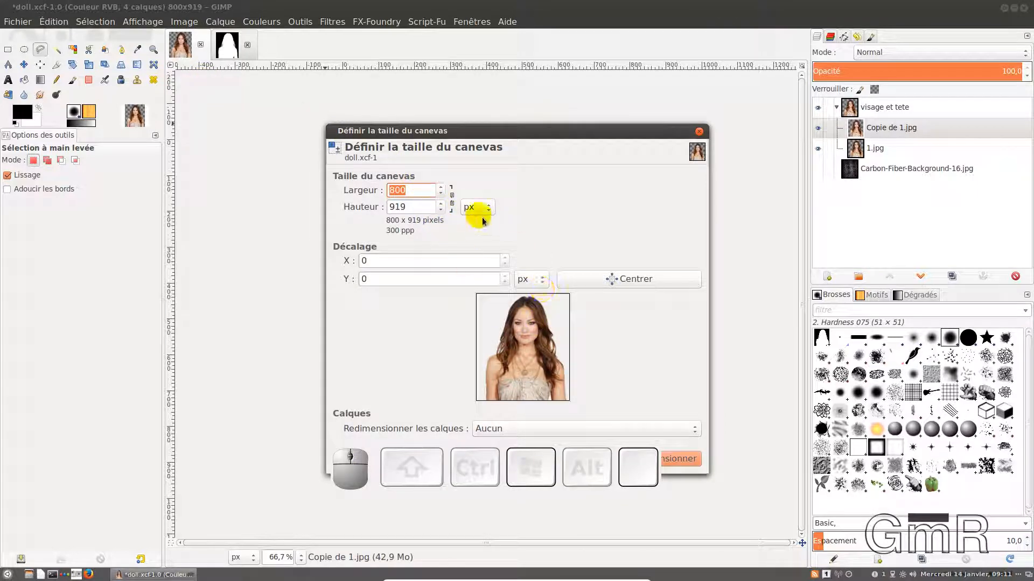
left_click(442, 204)
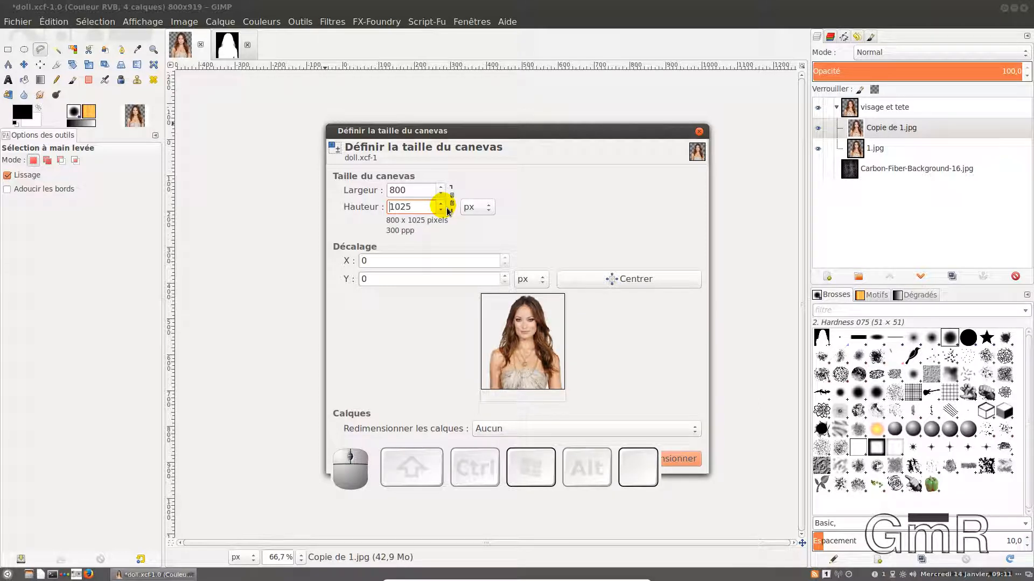
left_click(443, 205)
left_click(446, 206)
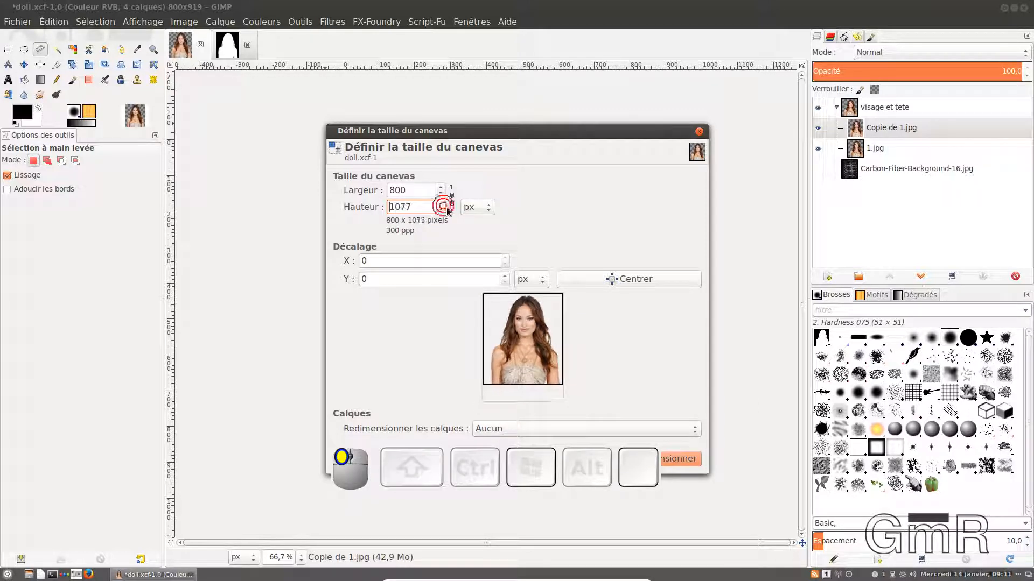
left_click(446, 206)
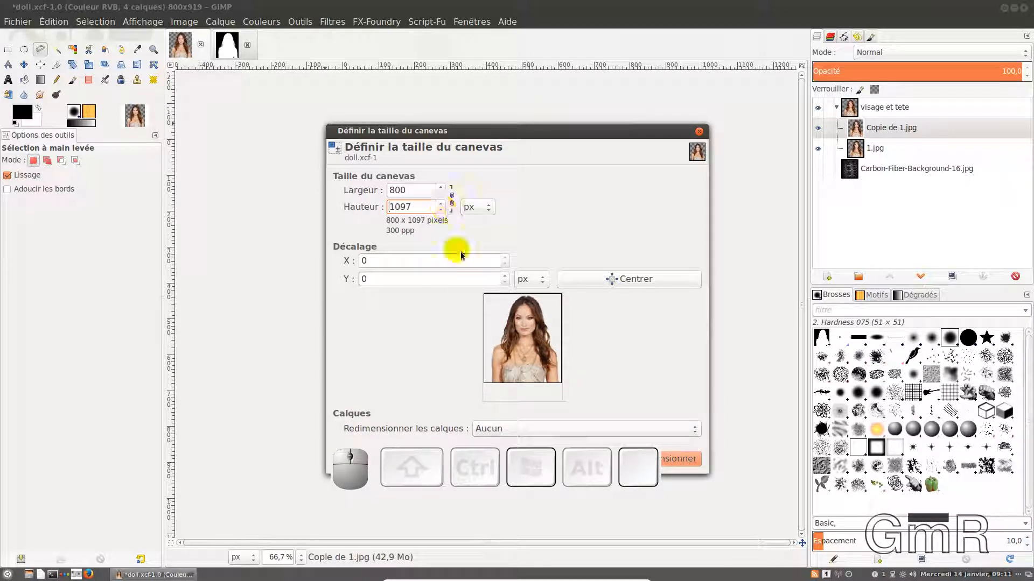
double_click(410, 208)
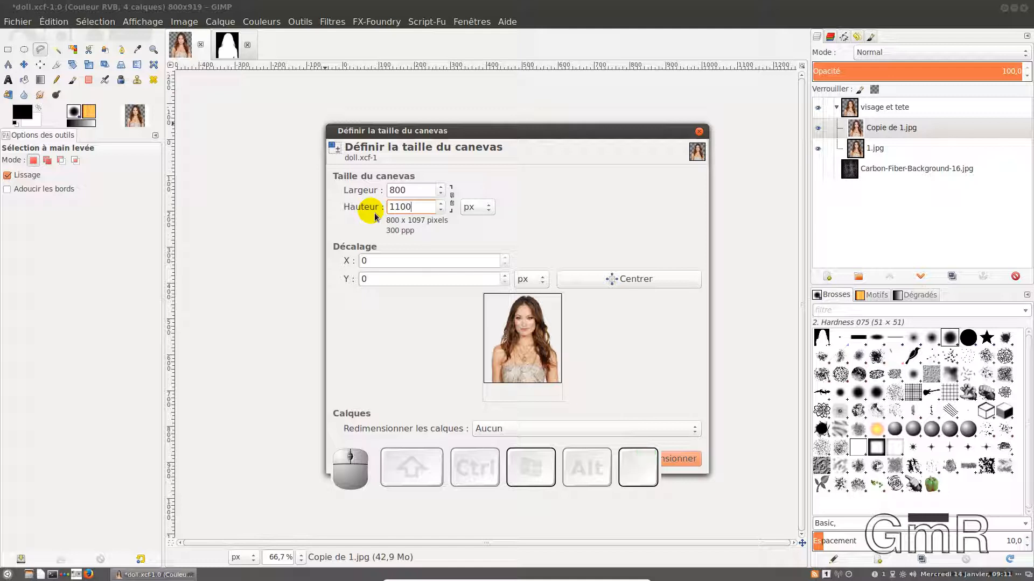
key("Return")
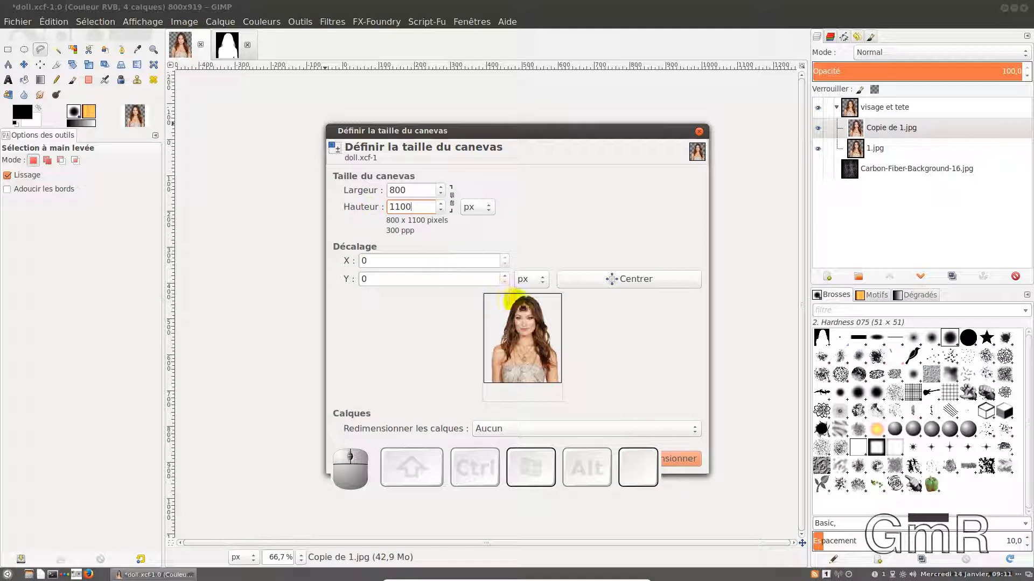
Move the image to the bottom of the enlarged canvas with a Y offset of 181 px and apply the resize.
left_click_drag(530, 326, 591, 374)
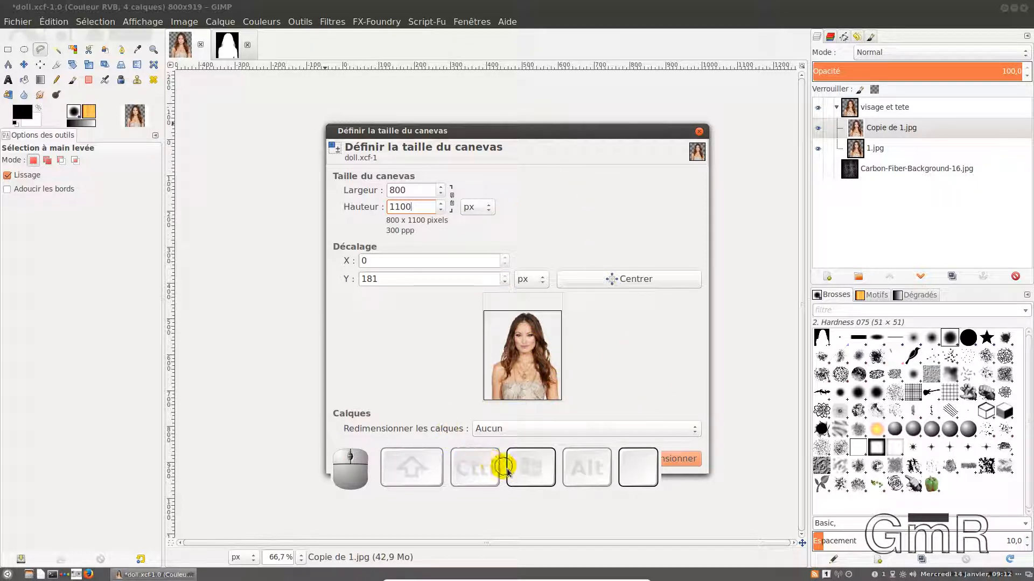
left_click_drag(502, 468, 510, 515)
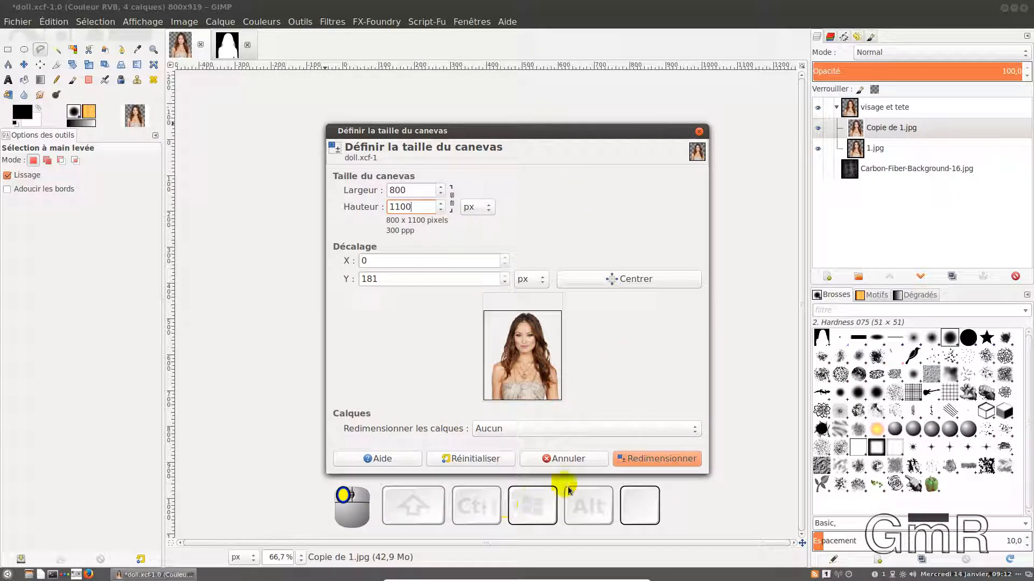
left_click(641, 464)
left_click(644, 463)
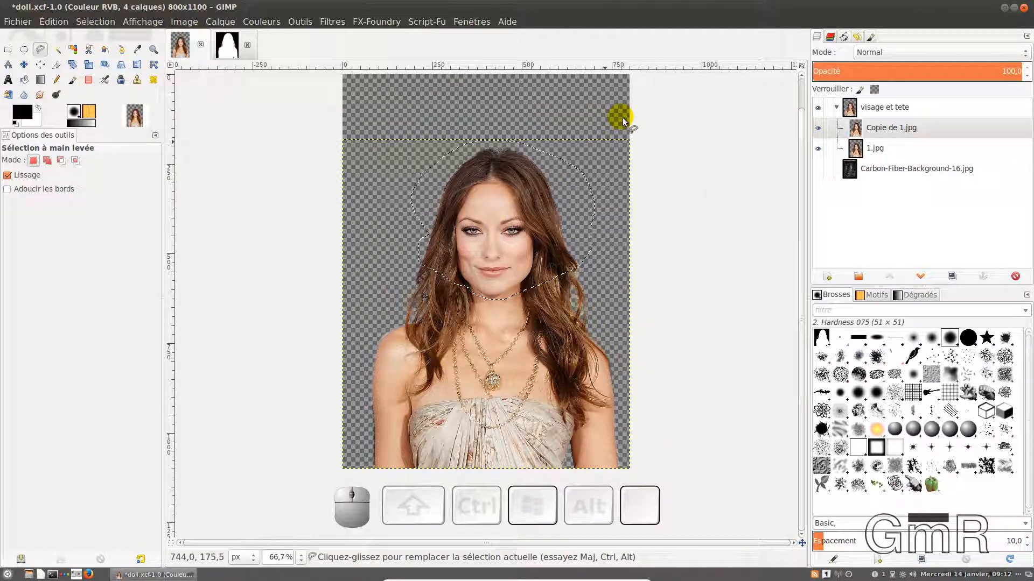
Expand the Copie de 1.jpg layer to the image size.
right_click(891, 137)
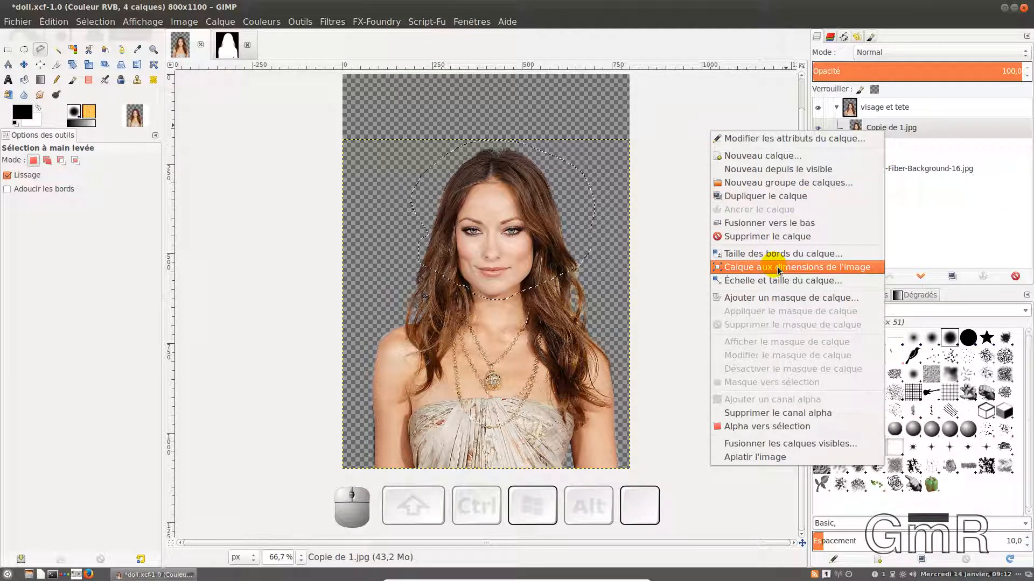
left_click(780, 268)
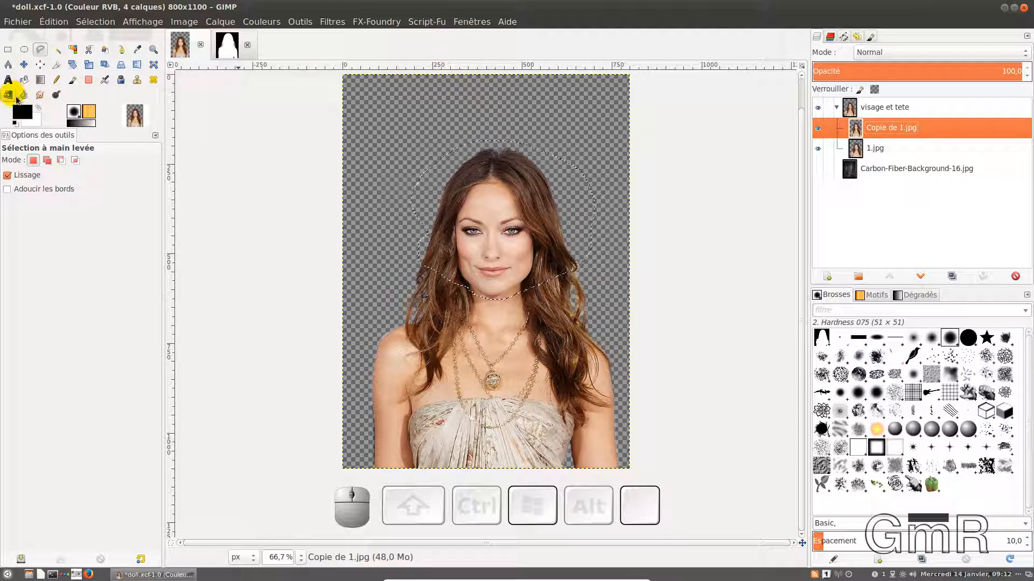
Start a Perspective transform on the selected head and pull its two upper corners outward to the canvas's upper corners.
left_click(121, 65)
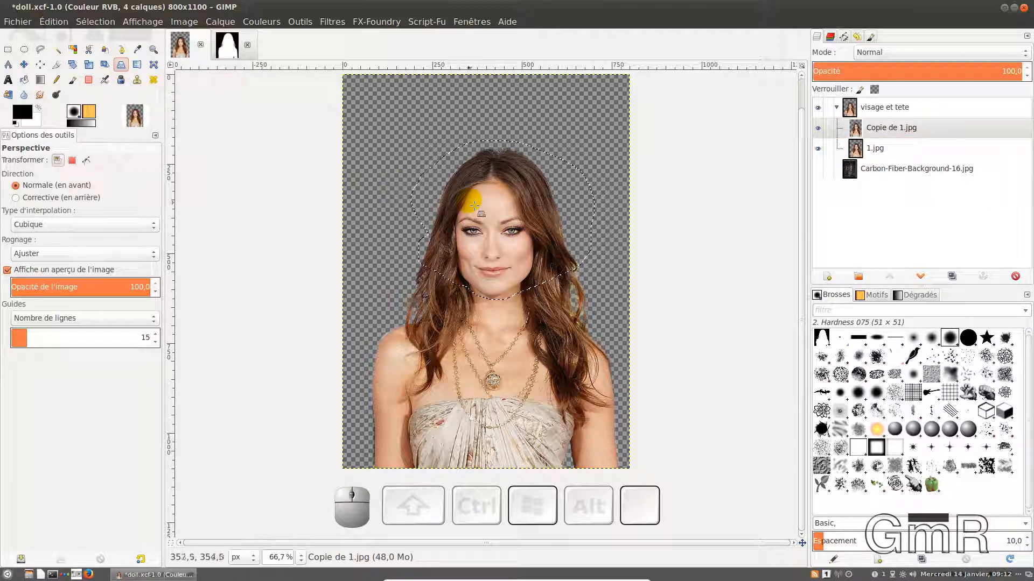
left_click(493, 218)
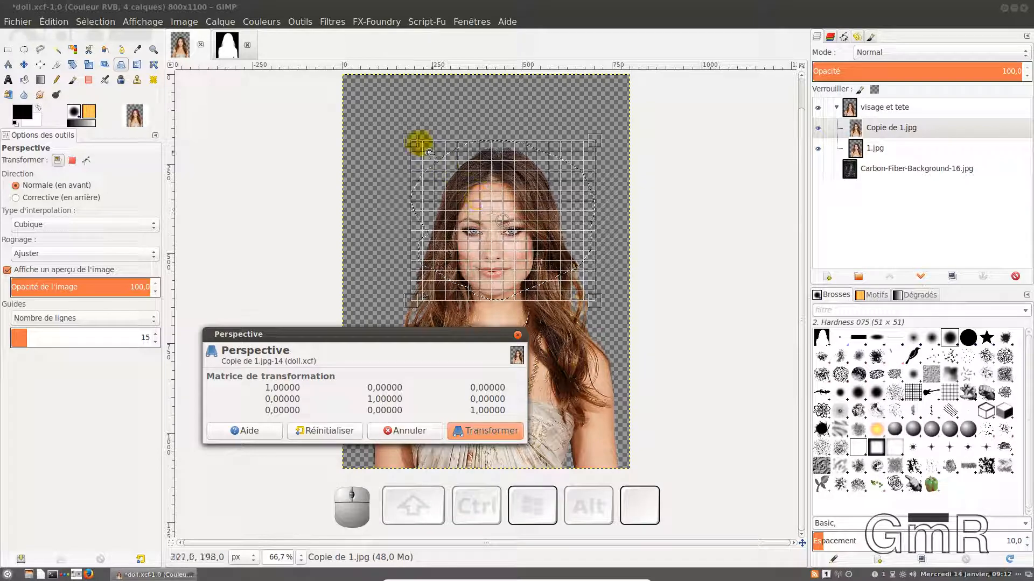
left_click_drag(418, 147, 348, 75)
left_click_drag(350, 76, 346, 76)
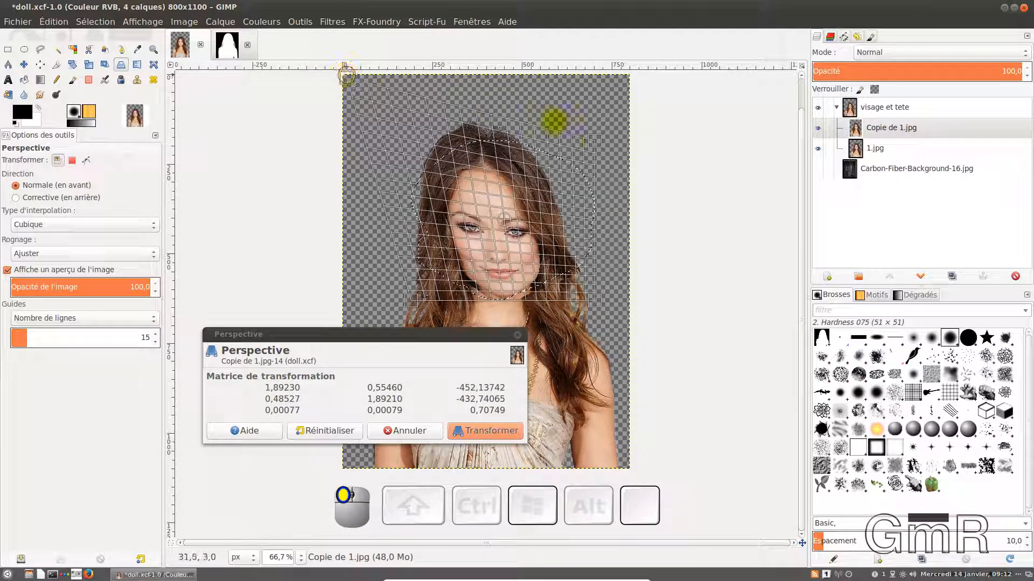
left_click_drag(595, 139, 635, 66)
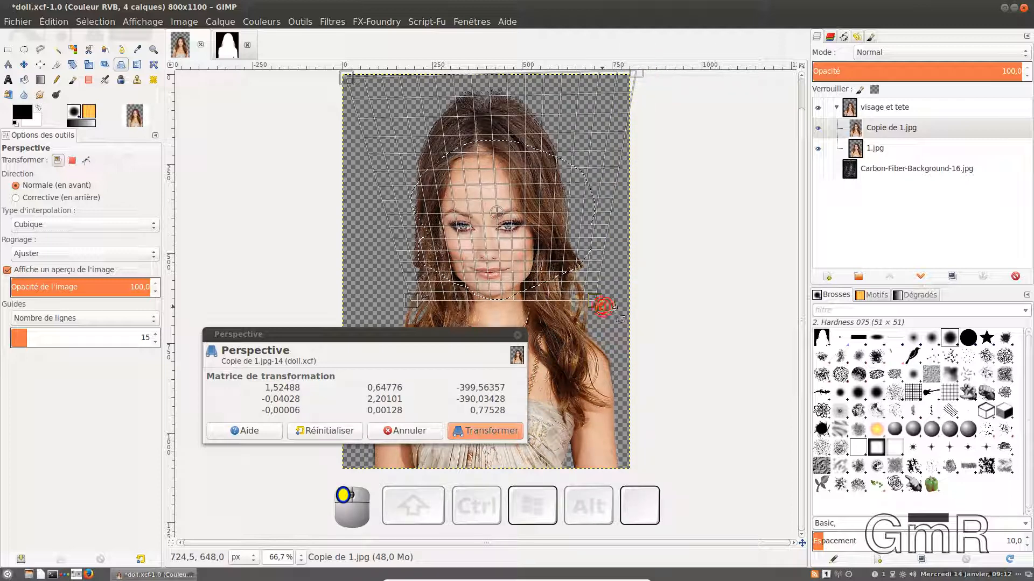
mouse_move(603, 306)
left_mouse_down()
mouse_move(629, 297)
mouse_move(603, 305)
left_mouse_up()
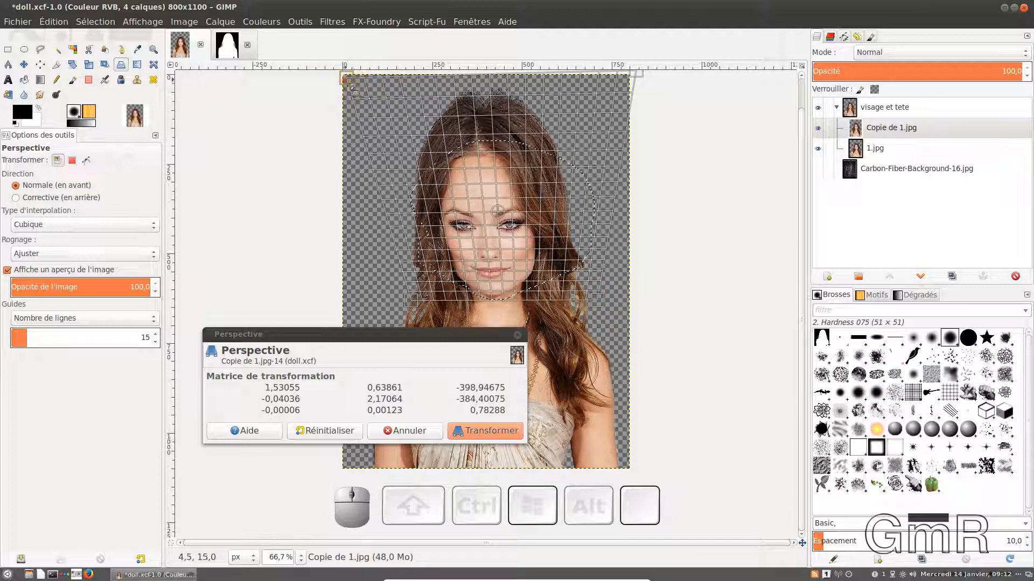
Widen the perspective grid's upper corners far beyond both sides of the canvas at nearly equal height, enlarging the forehead and hair.
left_click_drag(343, 79, 258, 78)
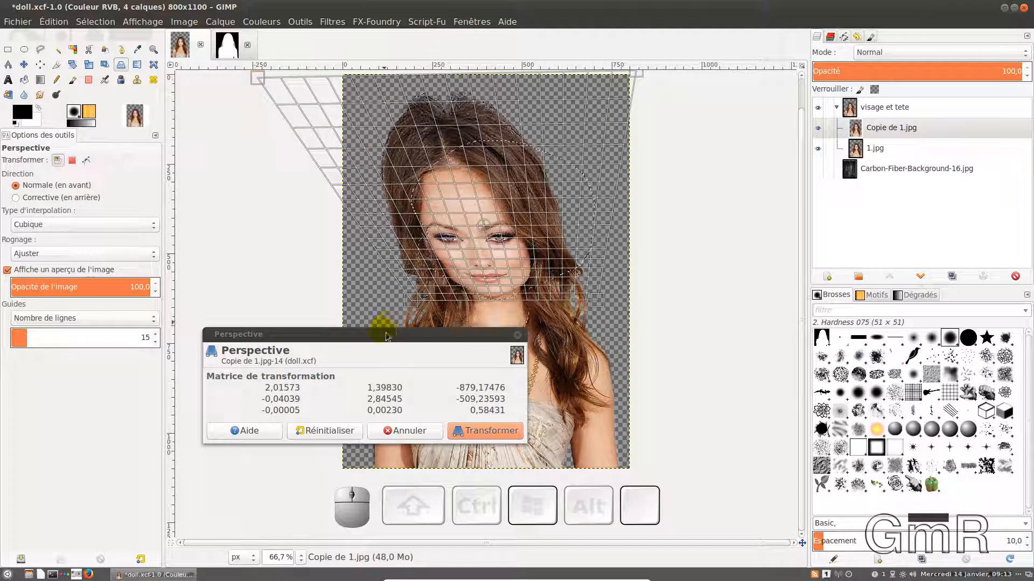
mouse_move(388, 341)
left_mouse_down()
mouse_move(579, 332)
mouse_move(976, 399)
left_mouse_up()
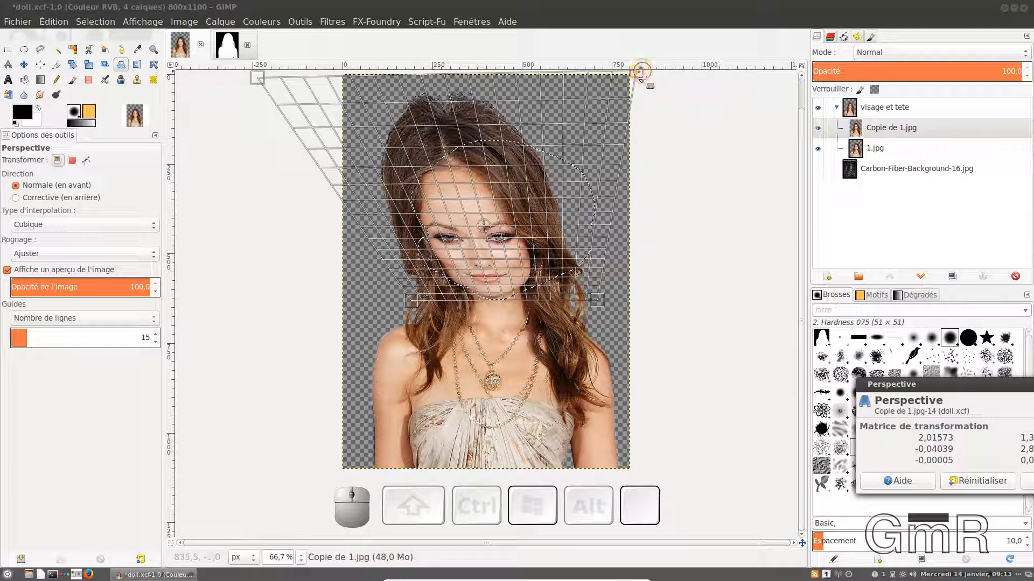
left_click_drag(638, 72, 795, 74)
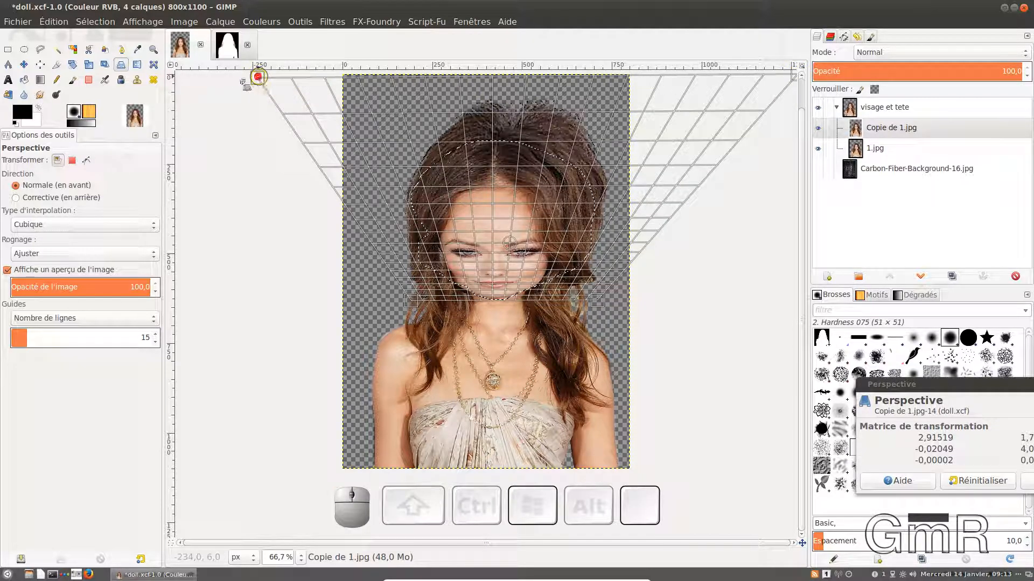
left_click_drag(258, 76, 175, 43)
scroll(659, 298, "down", 1)
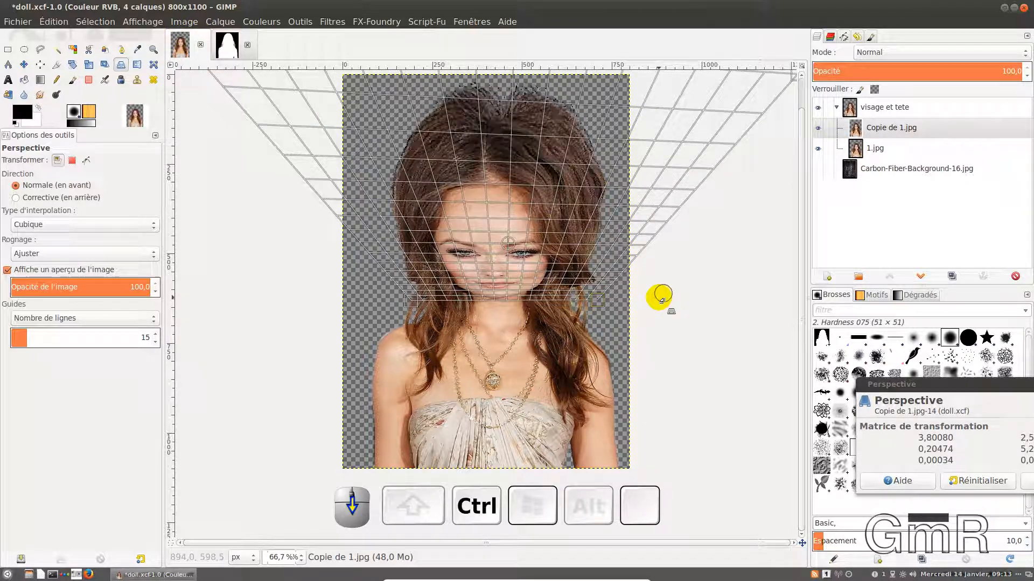
scroll(662, 300, "down", 1)
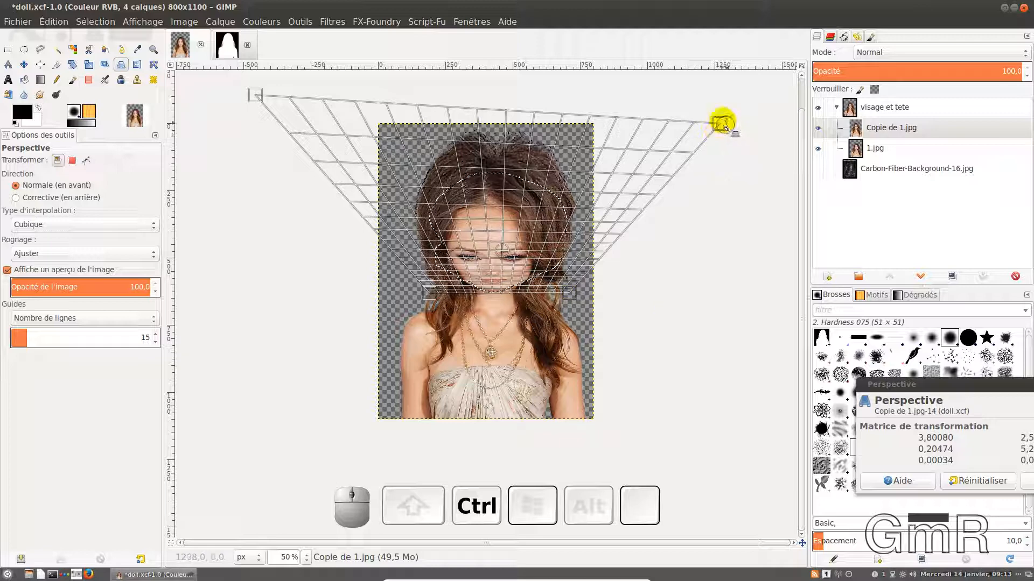
left_click_drag(725, 103, 773, 97)
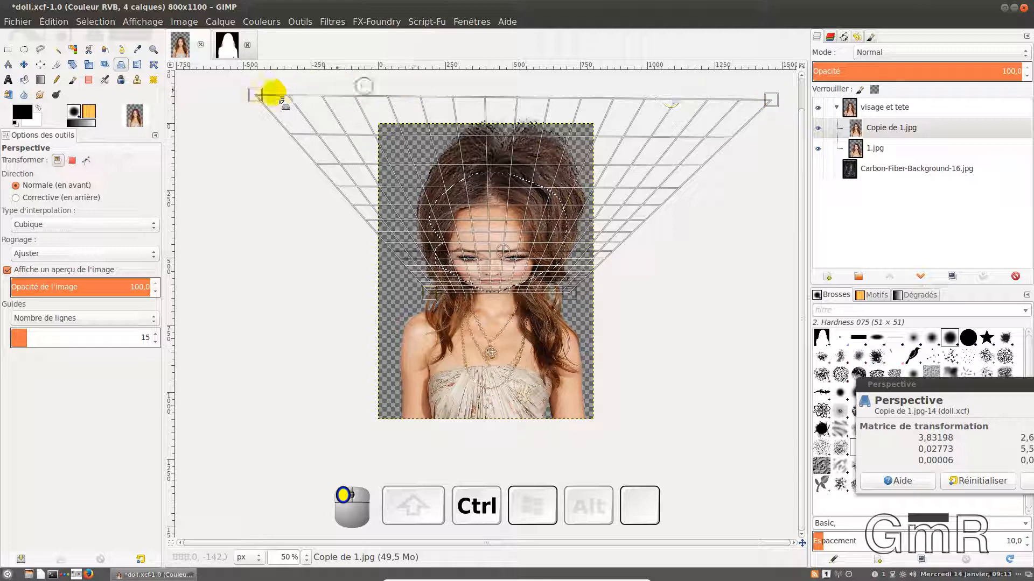
left_click_drag(259, 95, 243, 103)
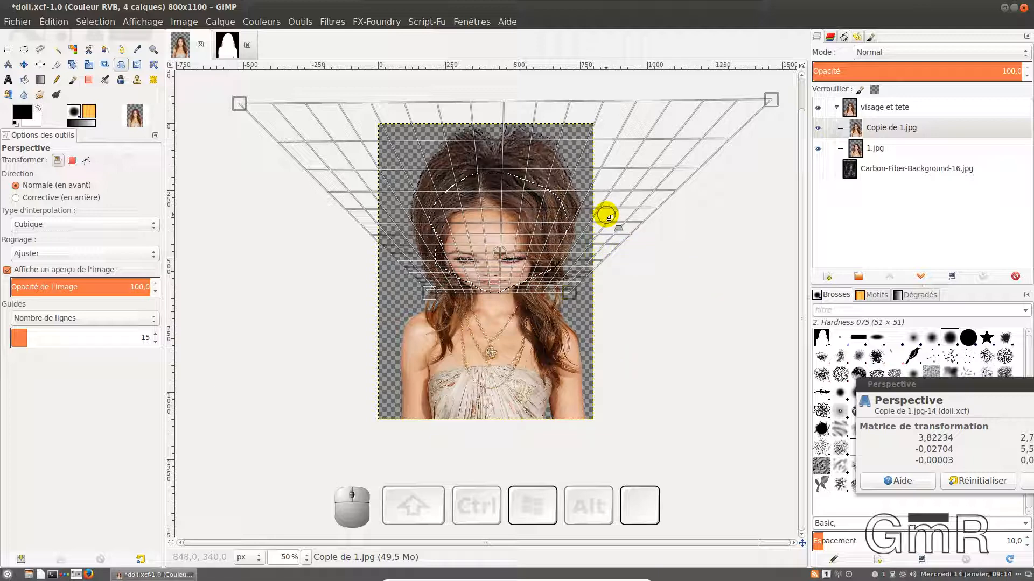
Apply the perspective transform, clear the selection and anchor the floating head to the Copie de 1.jpg layer.
key("Return")
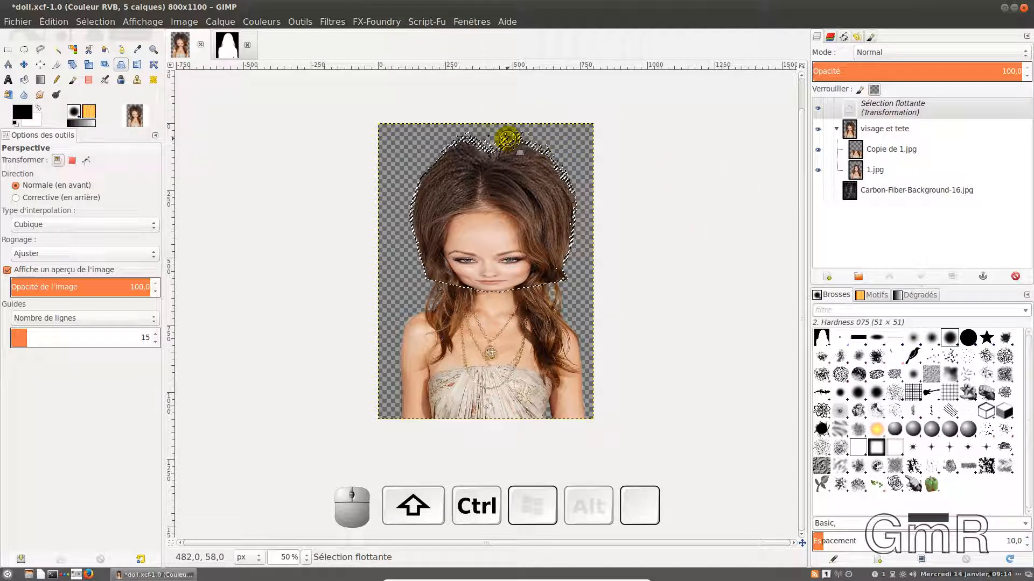
key("ctrl+shift+a")
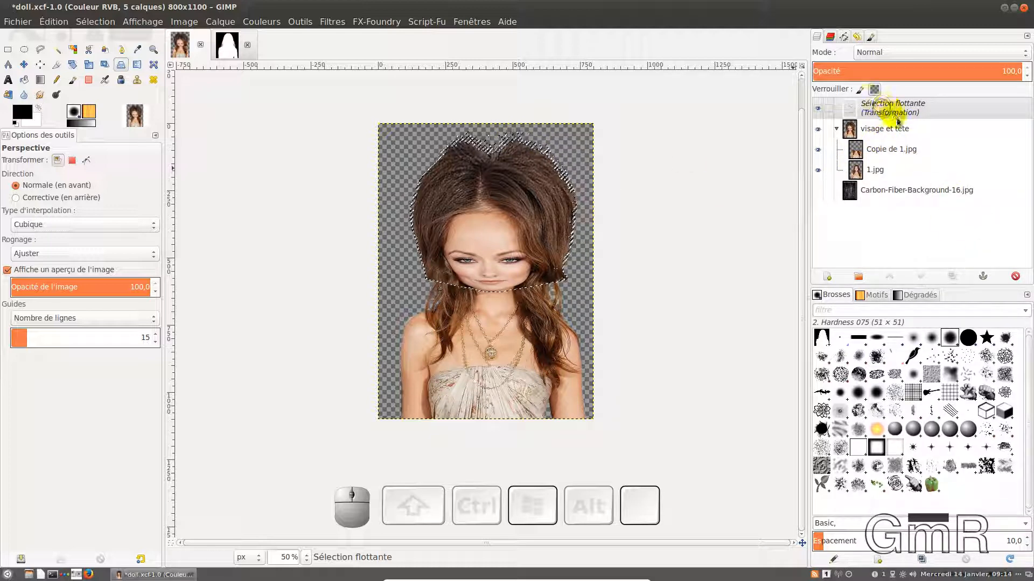
left_click(984, 278)
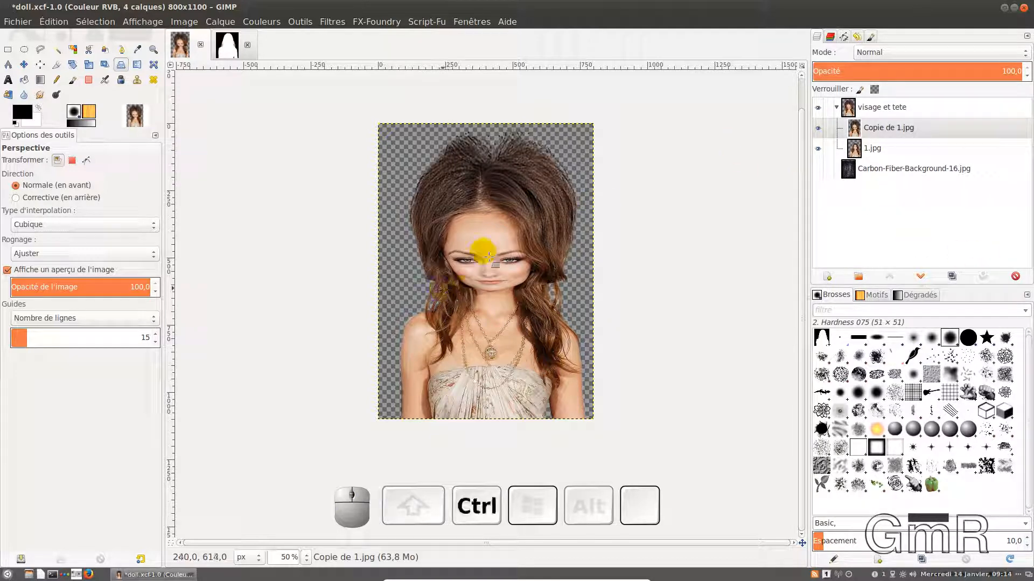
Inspect the enlarged head, hide the Copie de 1.jpg layer and make the original 1.jpg layer active for a rectangular selection.
scroll(476, 249, "up", 1, "ctrl")
scroll(489, 254, "down", 1, "ctrl")
scroll(490, 254, "up", 2, "ctrl")
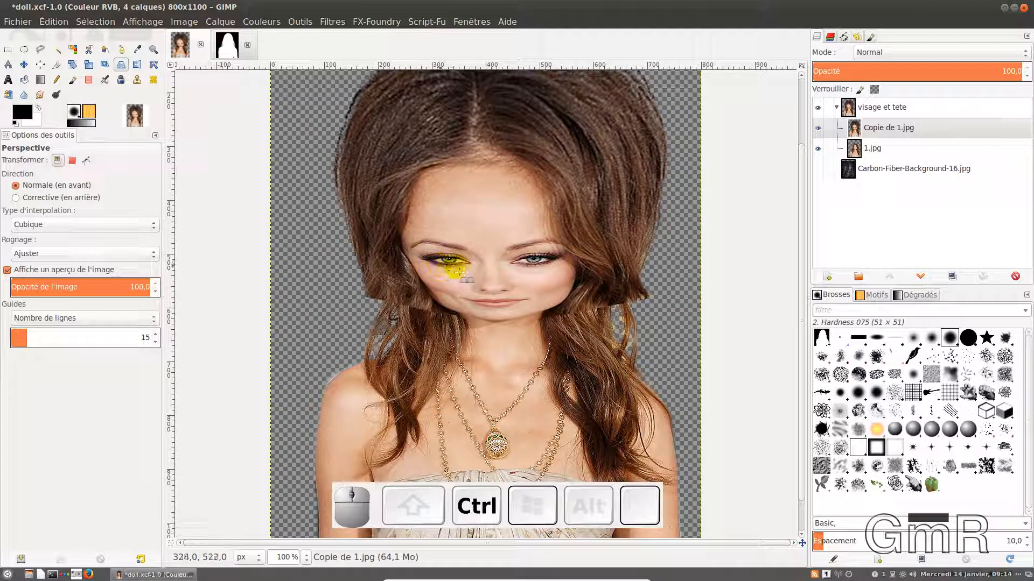
scroll(462, 274, "down", 1)
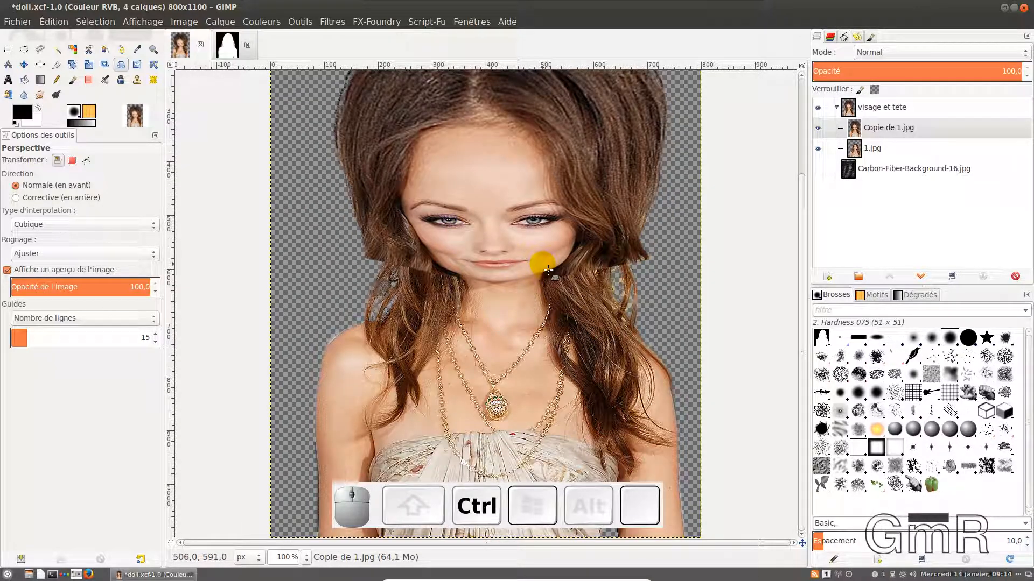
scroll(549, 269, "up", 3)
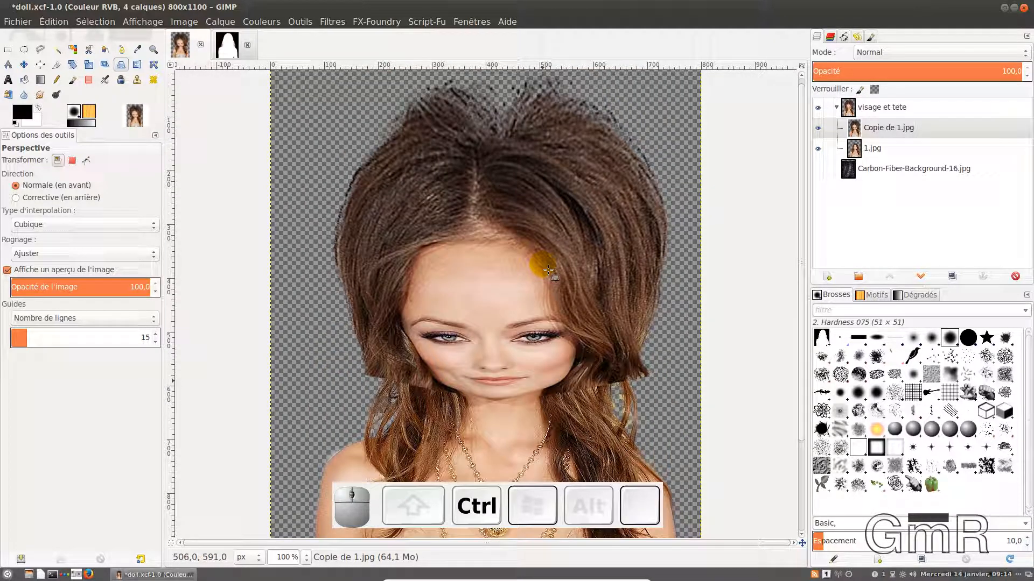
left_click(818, 128)
left_click(863, 152)
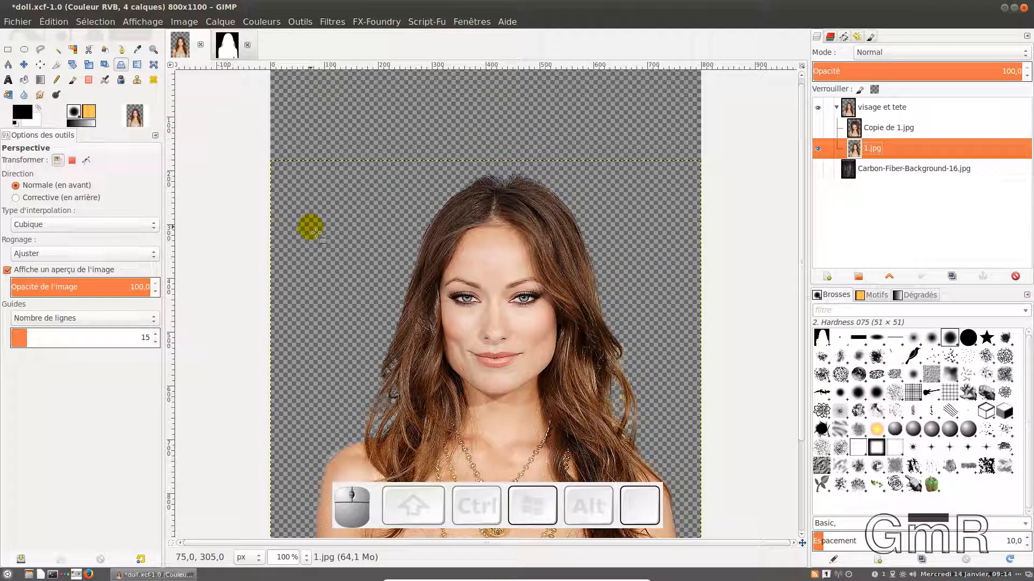
left_click(8, 51)
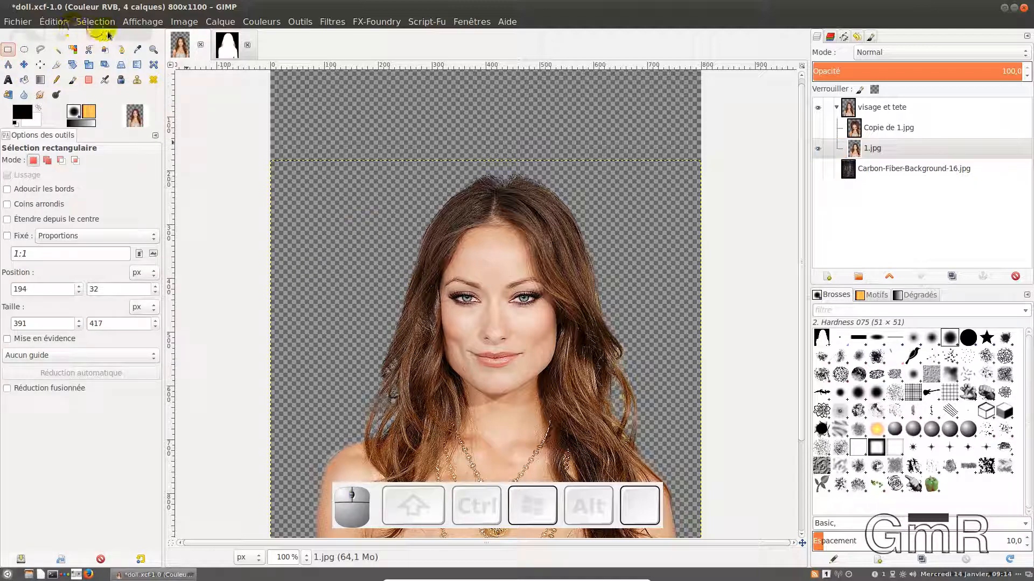
Assign the keyboard shortcut W to the Édition action Nouveau calque, which pastes as a new layer, and close the shortcut settings.
left_click(54, 21)
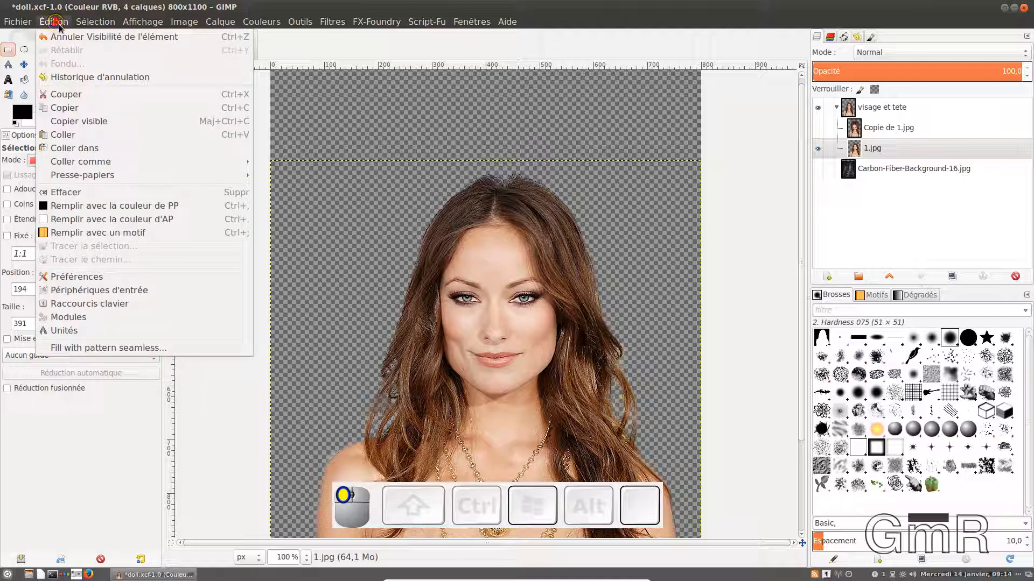
left_click(93, 307)
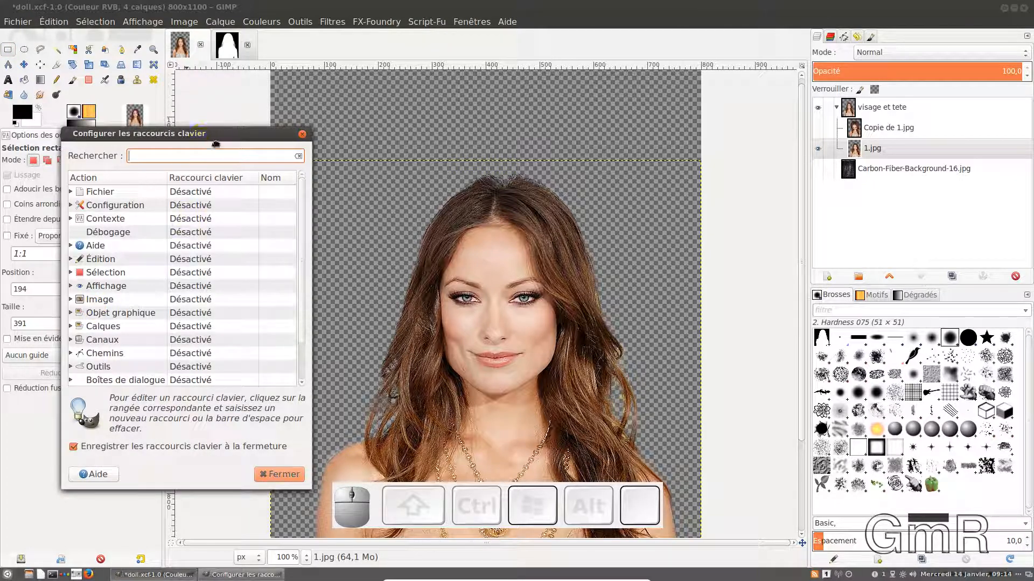
left_click_drag(216, 144, 344, 122)
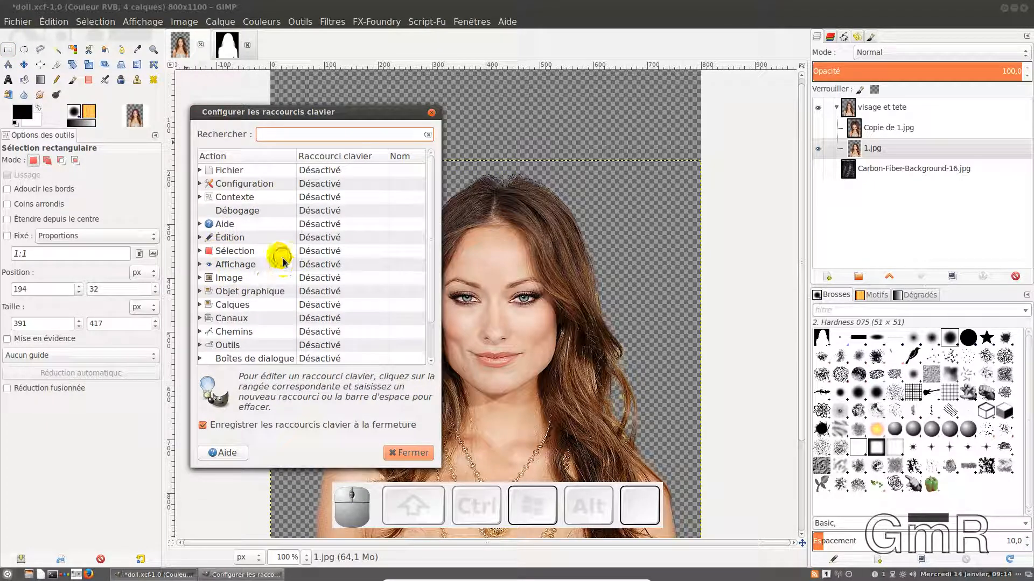
left_click(199, 238)
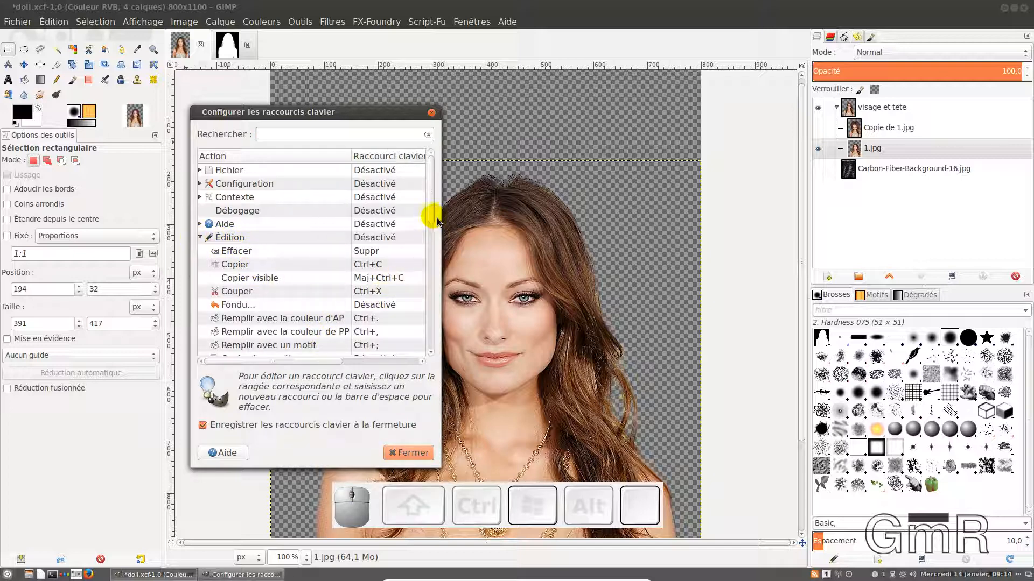
left_click_drag(433, 218, 432, 275)
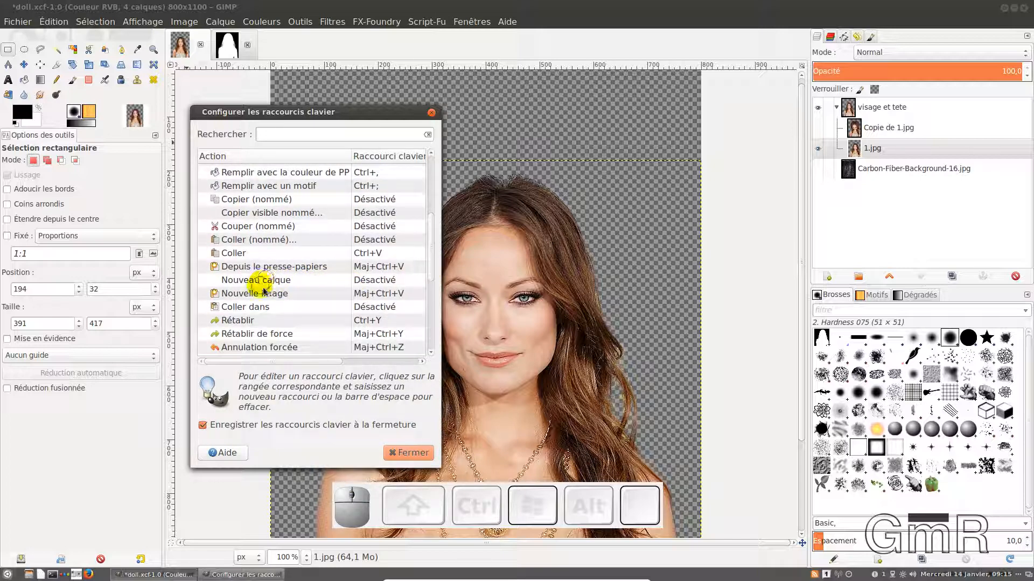
left_click(374, 283)
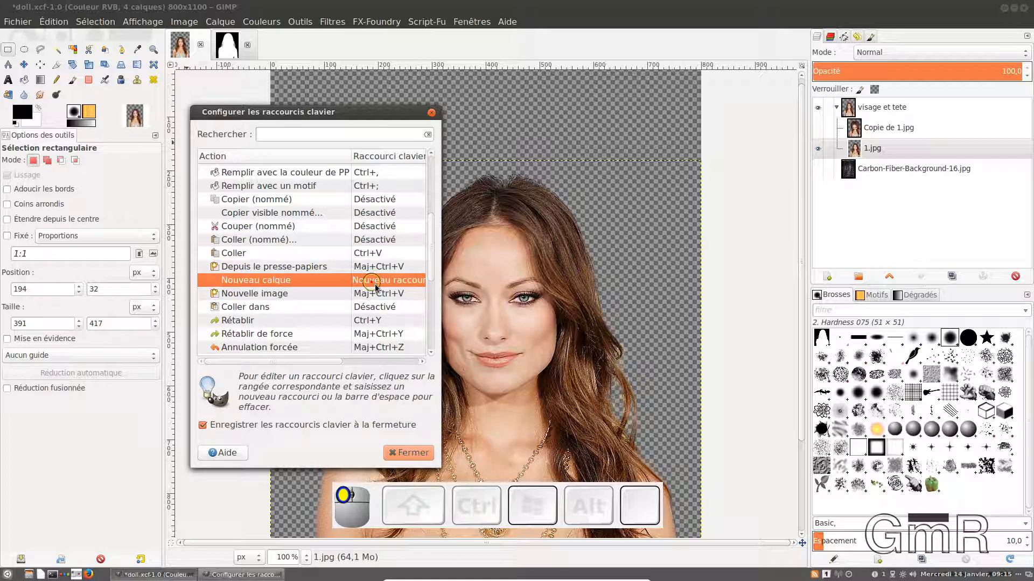
key("w")
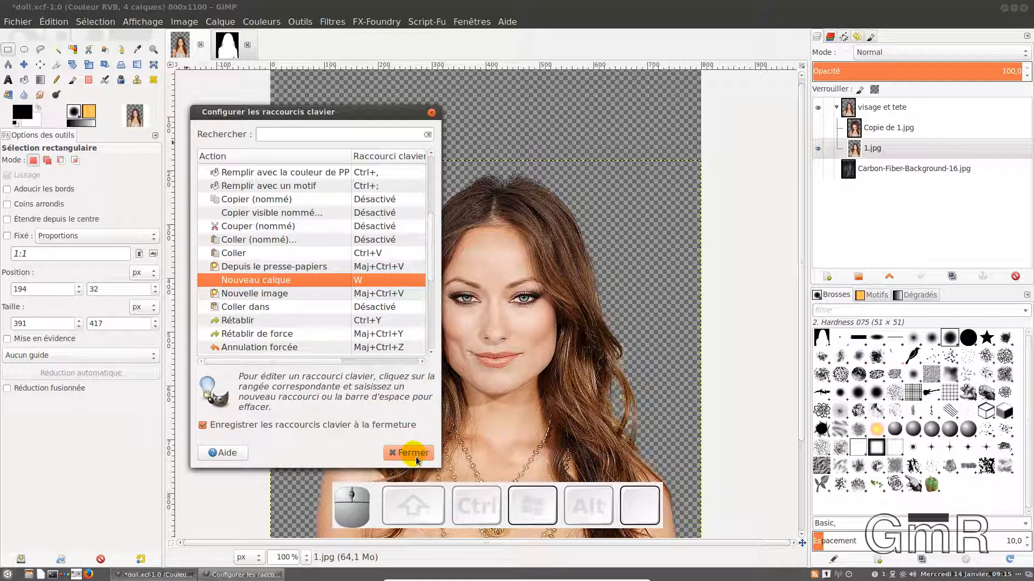
left_click(401, 270)
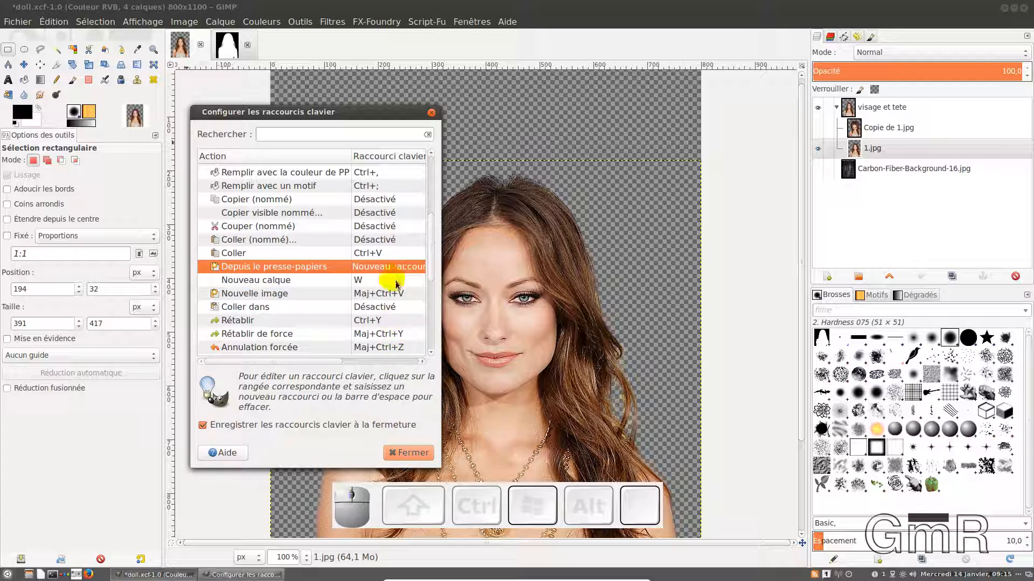
left_click(379, 282)
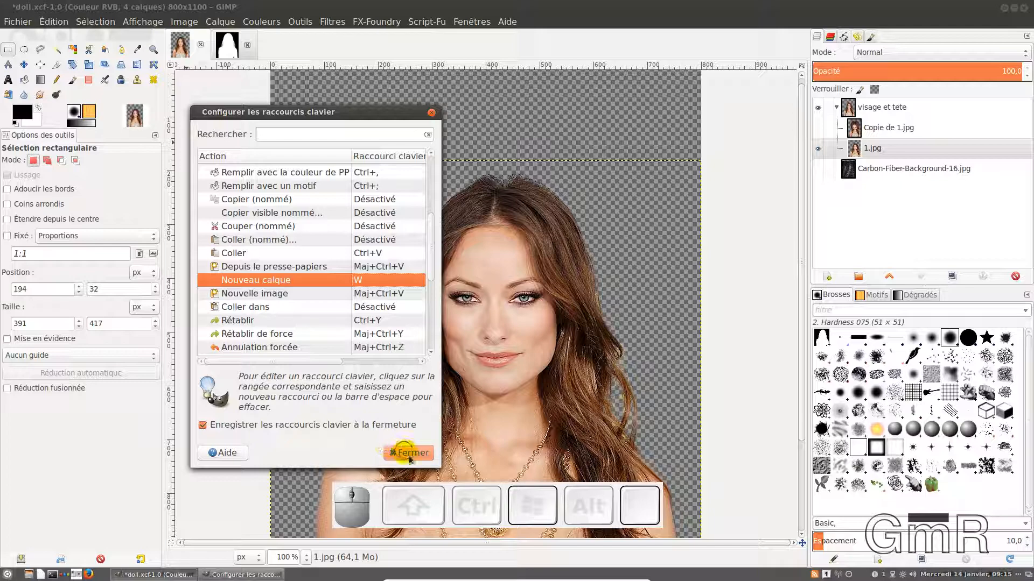
left_click(418, 454)
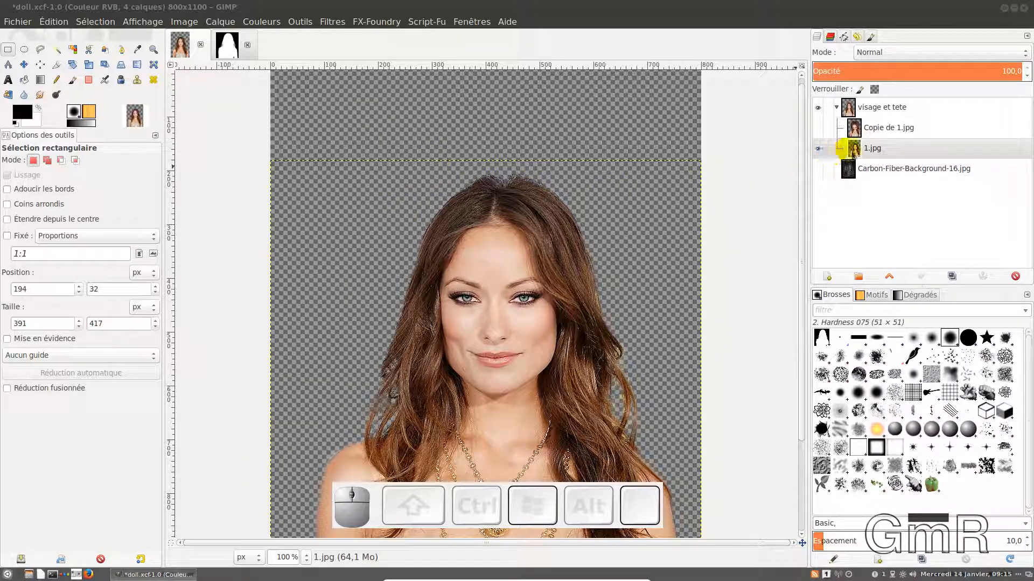
Expand the 1.jpg layer to the image size and make a rectangular selection of about 96 × 69 px around the left-hand eye.
right_click(858, 153)
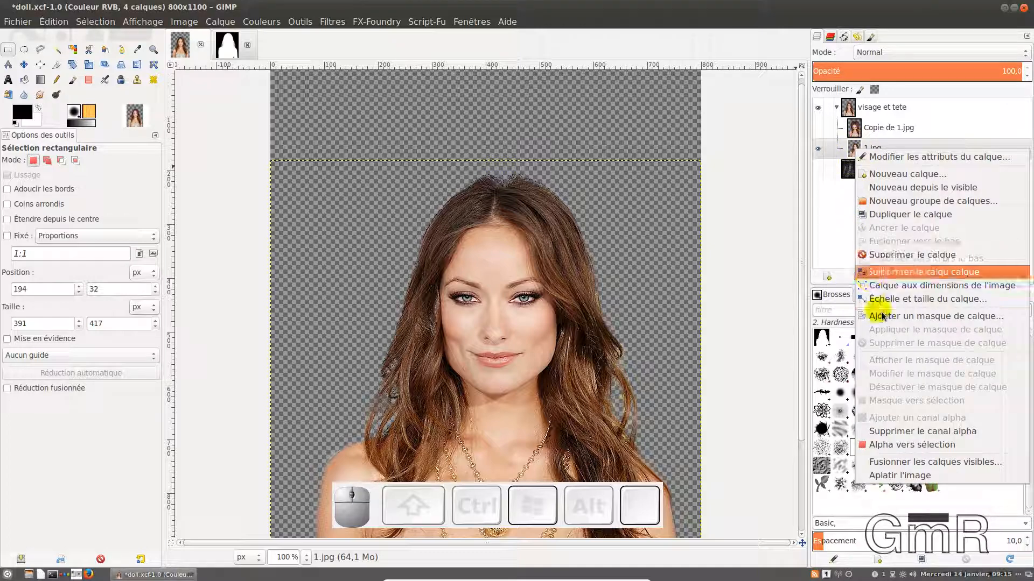
left_click(908, 287)
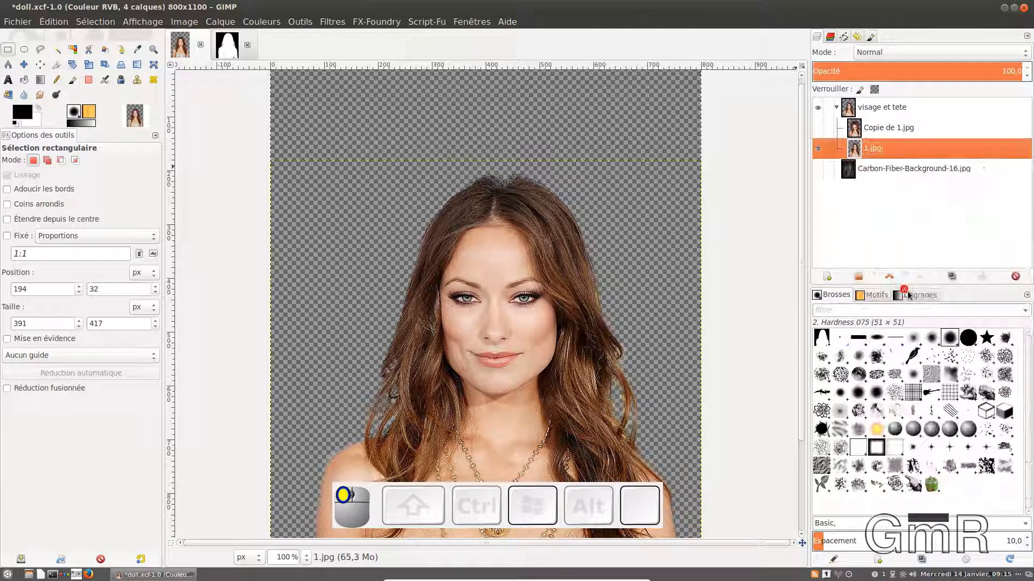
left_click(9, 52)
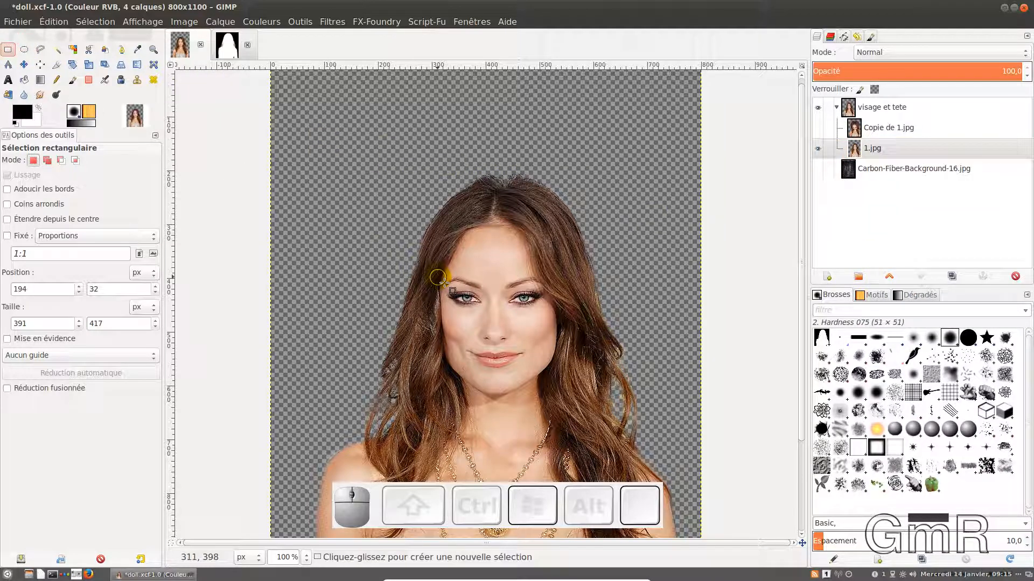
left_click_drag(439, 277, 490, 315)
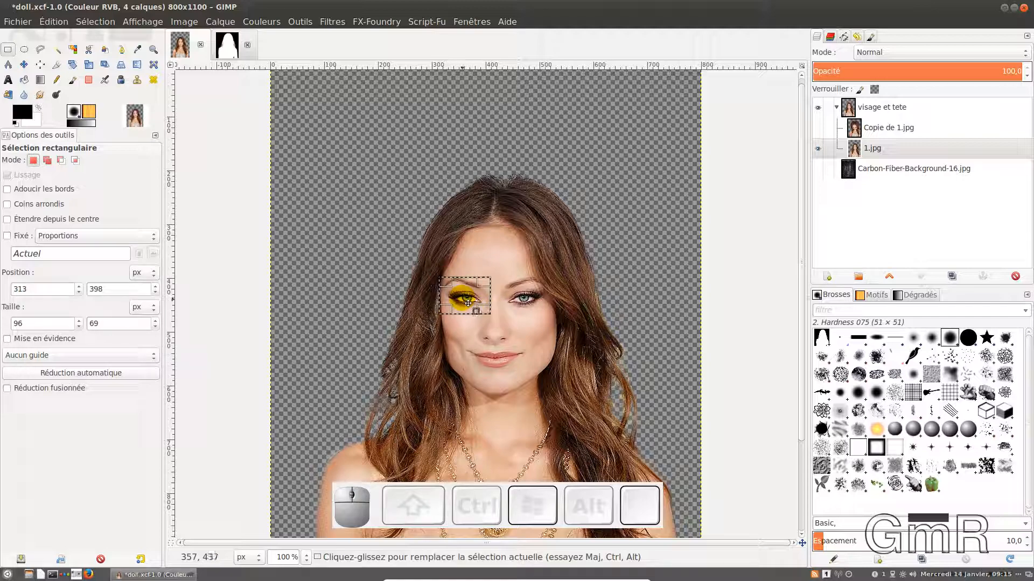
left_click(860, 157)
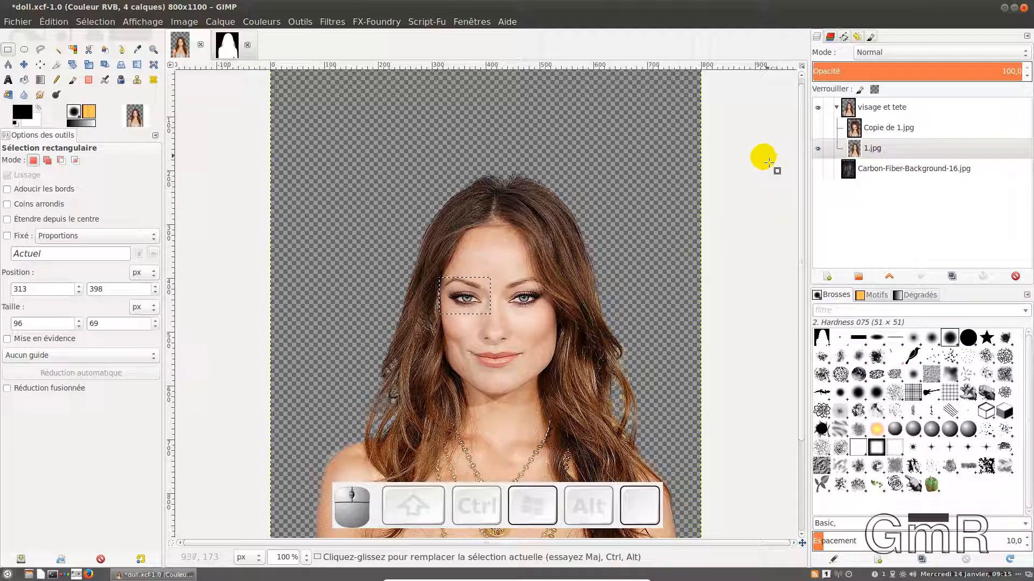
Copy the selected eye from 1.jpg, paste it as a new layer and rename that layer OG.
key("ctrl")
key("ctrl+c")
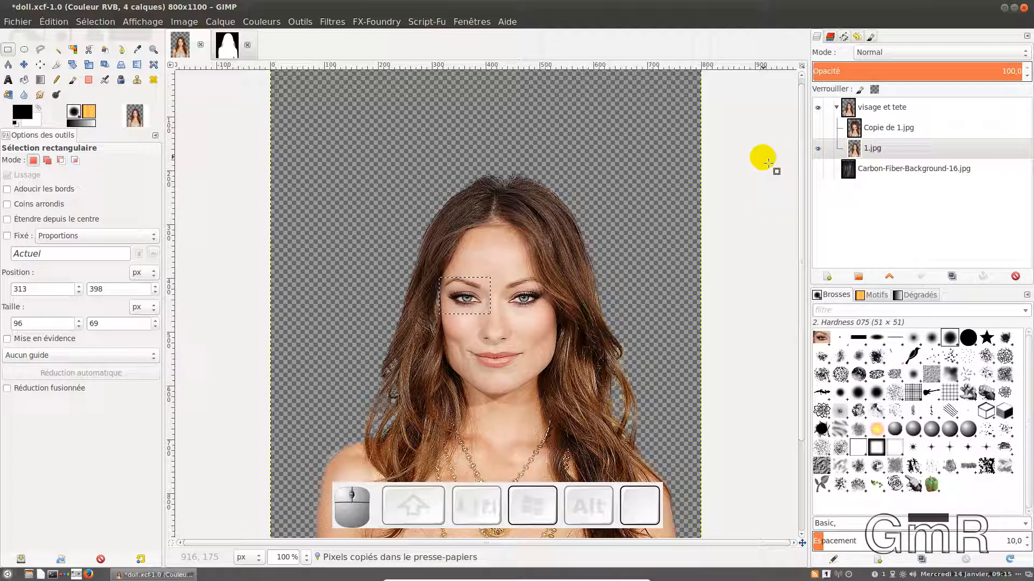
key("ctrl+w")
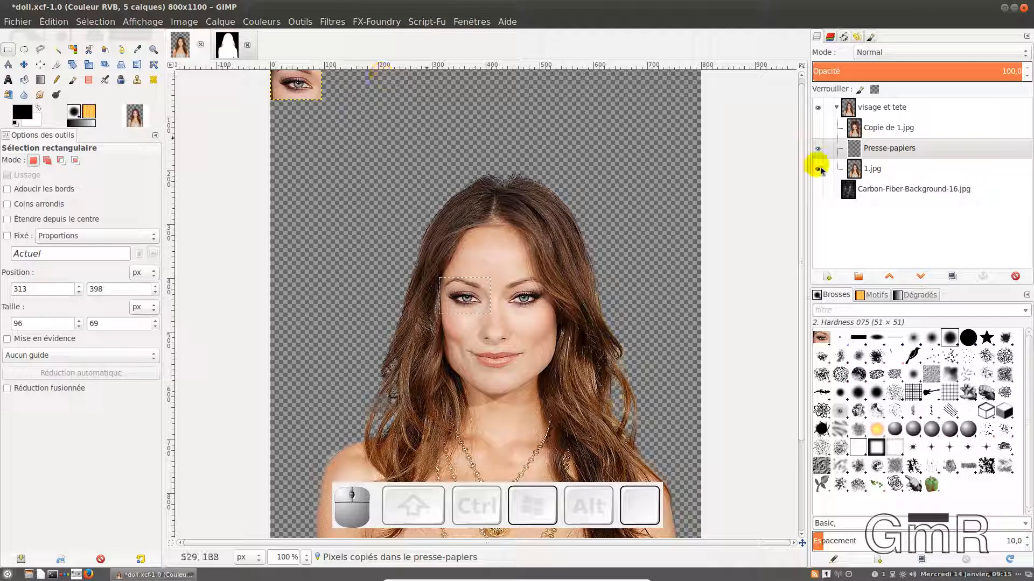
double_click(885, 148)
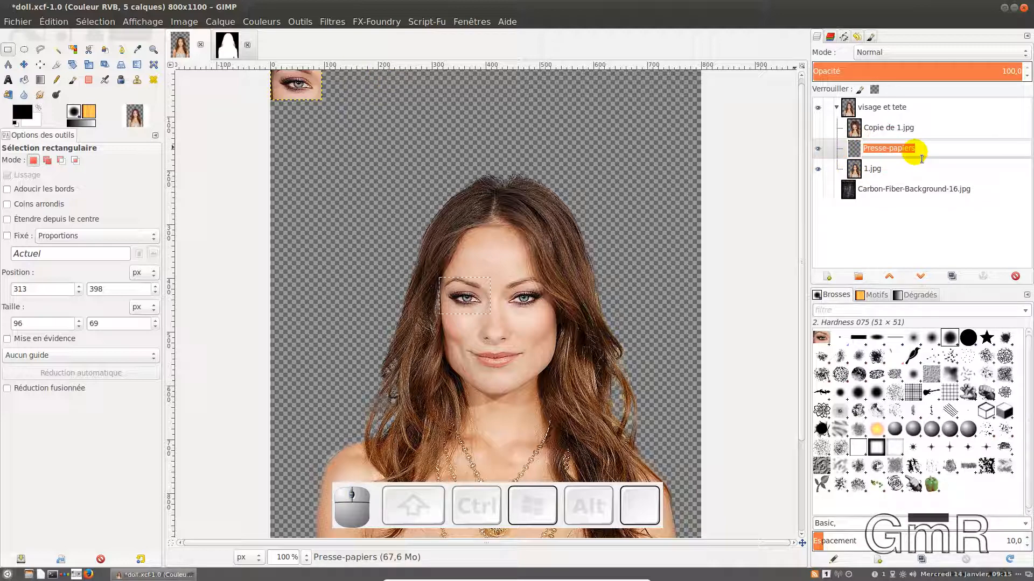
type("OG")
key("Return")
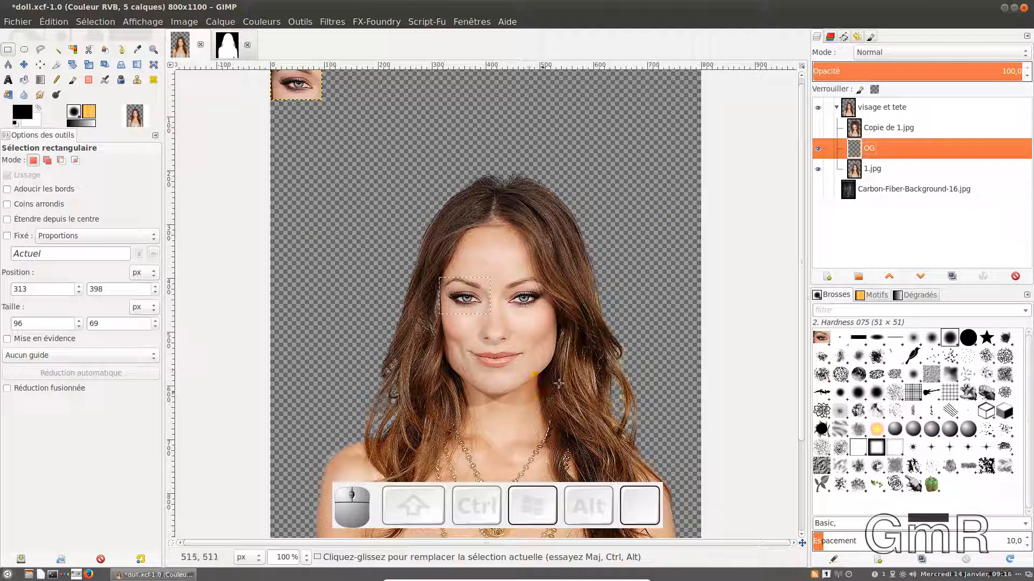
Select an area of about 88 × 67 px around the right-hand eye on 1.jpg and paste its copy as a new layer.
left_click(860, 175)
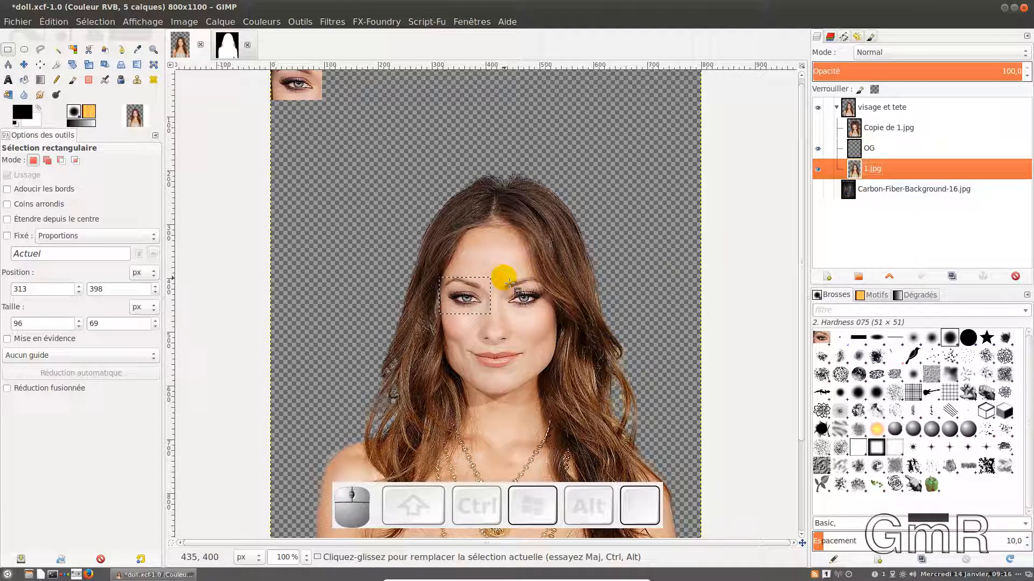
left_click_drag(503, 278, 555, 318)
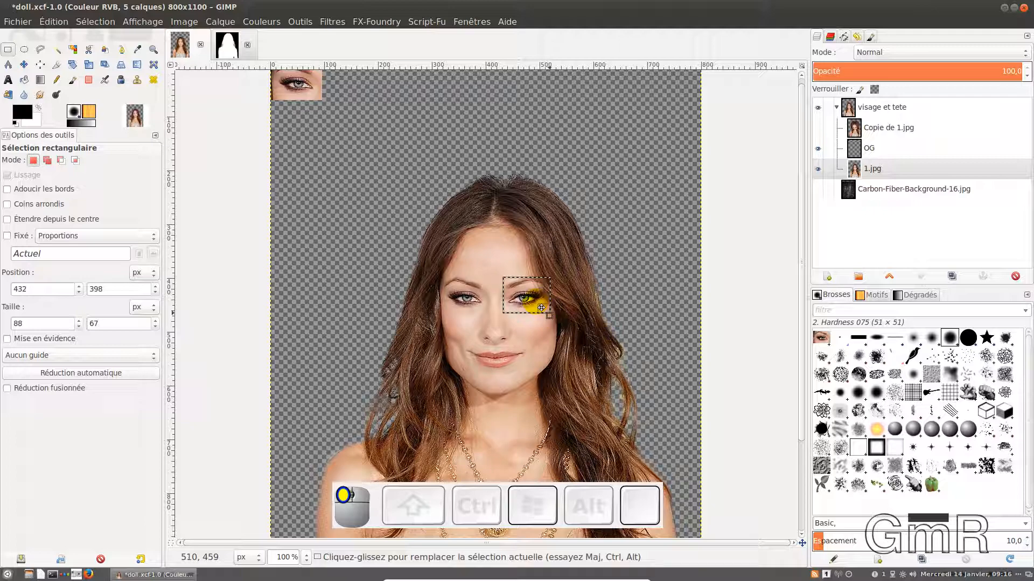
left_click(545, 298)
key("ctrl+c")
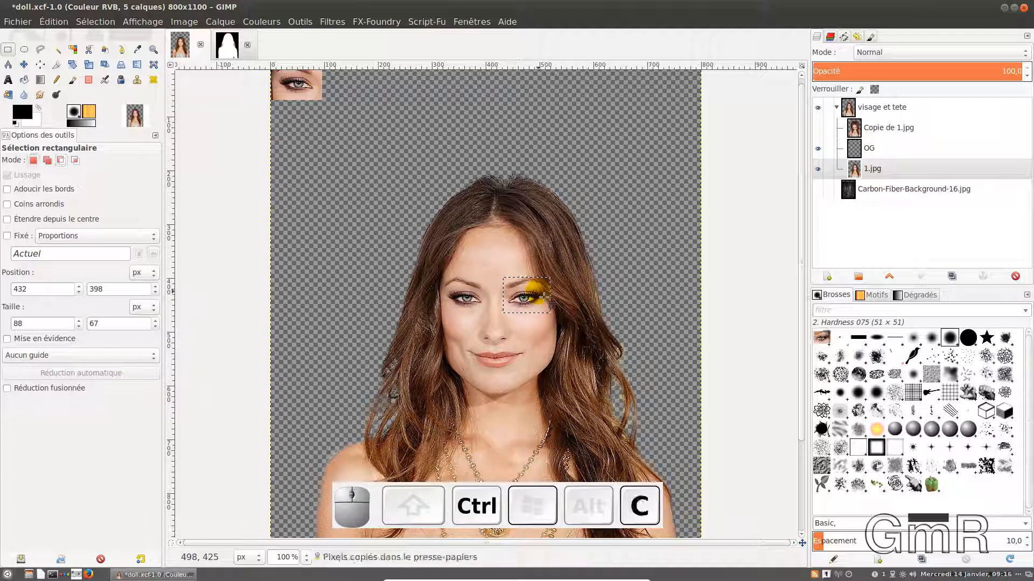
key("w")
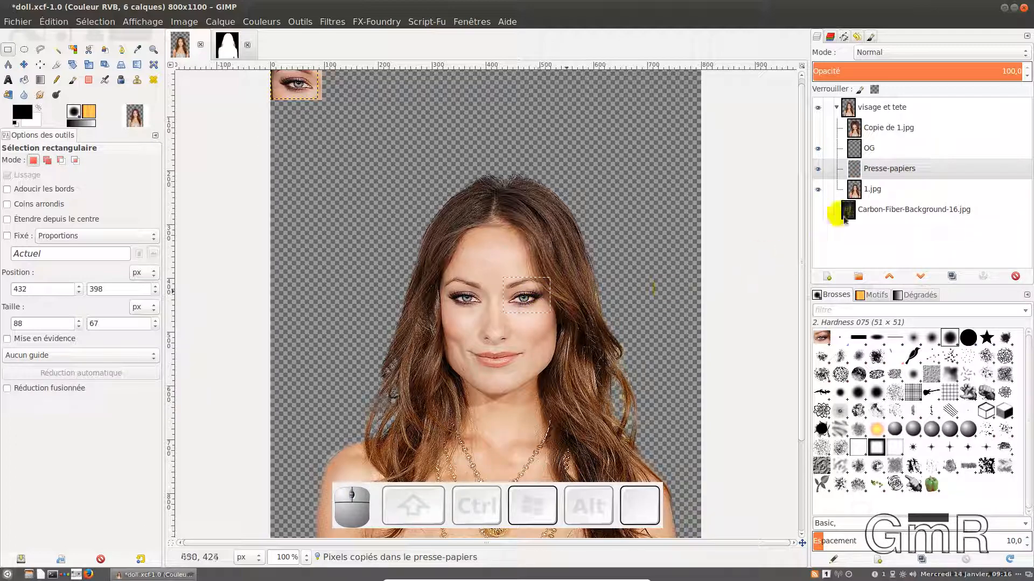
Move the two pasted eye pieces out of the canvas corner, placing one on each side of the head.
left_click(864, 170)
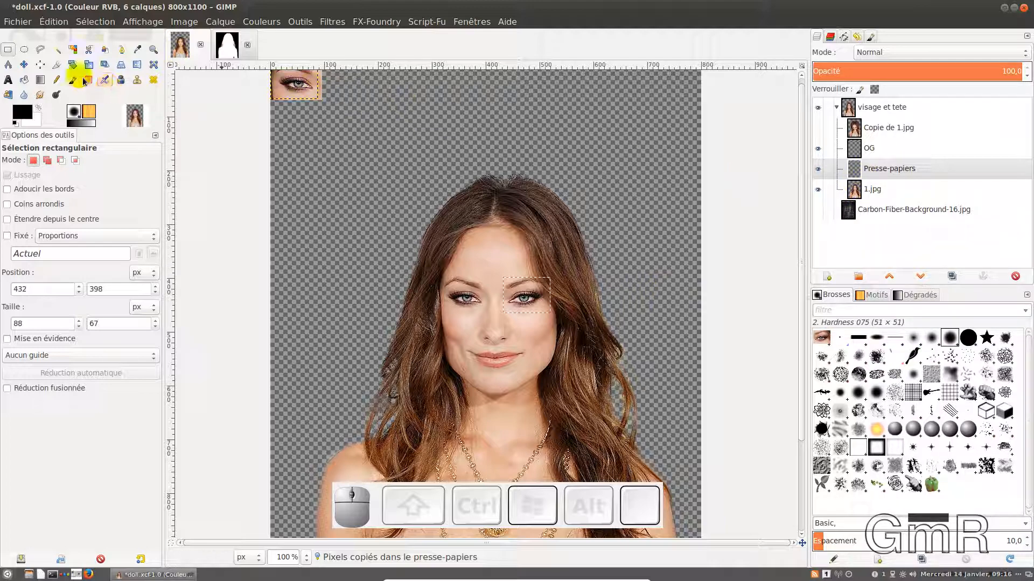
left_click(23, 65)
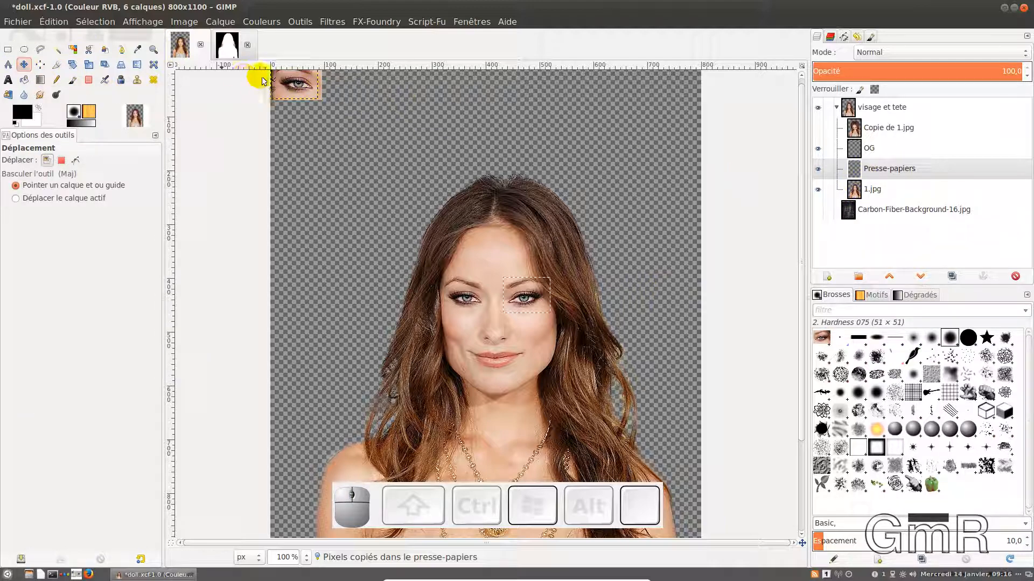
left_click_drag(289, 83, 329, 210)
left_click_drag(320, 98, 678, 249)
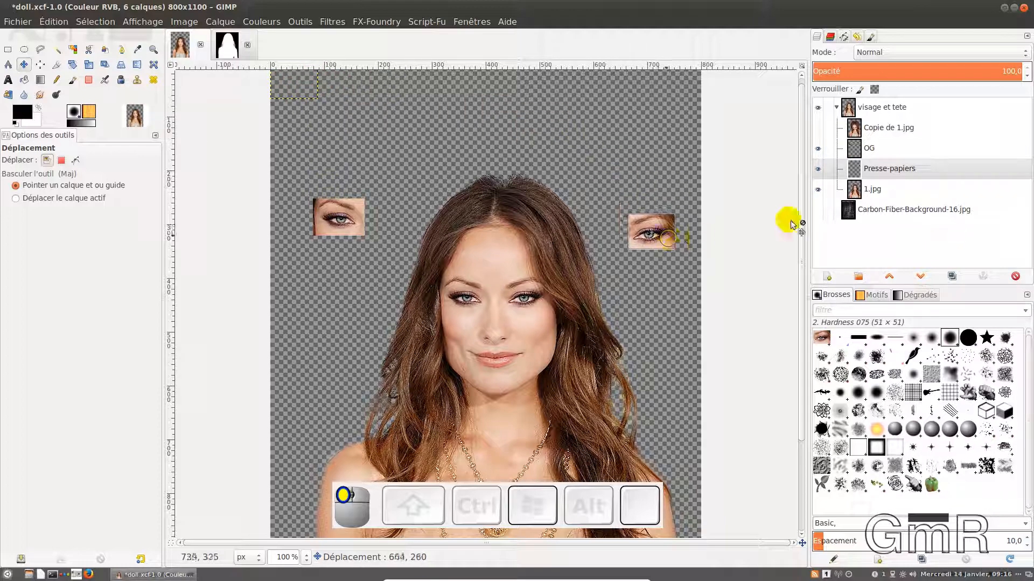
Rename the layer holding the right-hand eye piece as OD.
double_click(895, 169)
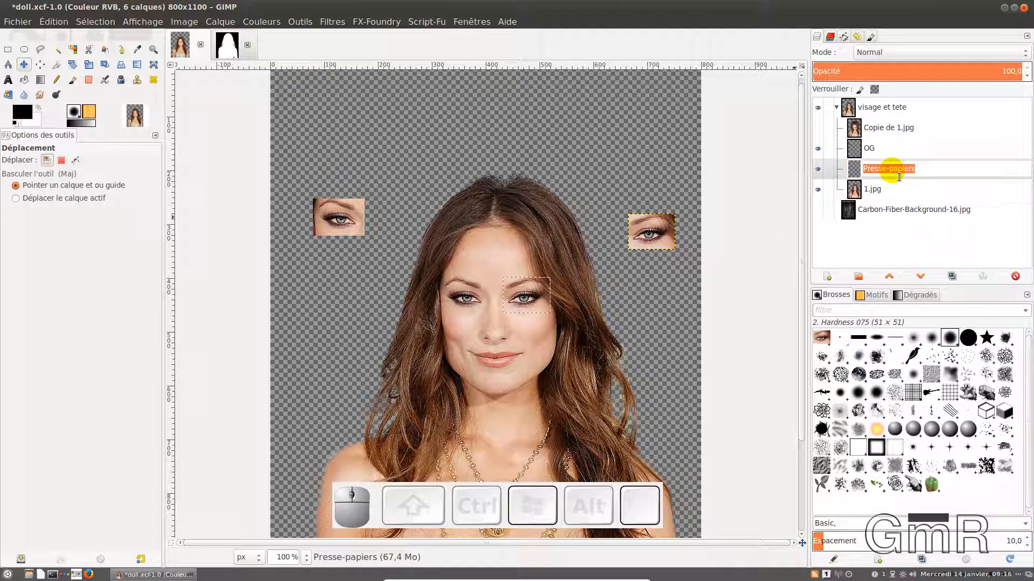
type("O")
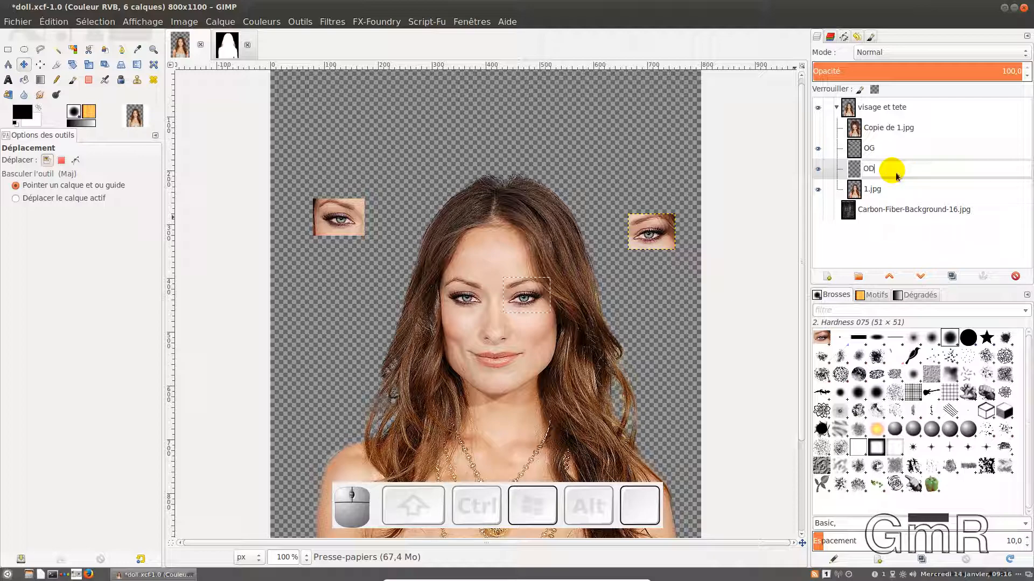
type("D")
key("Return")
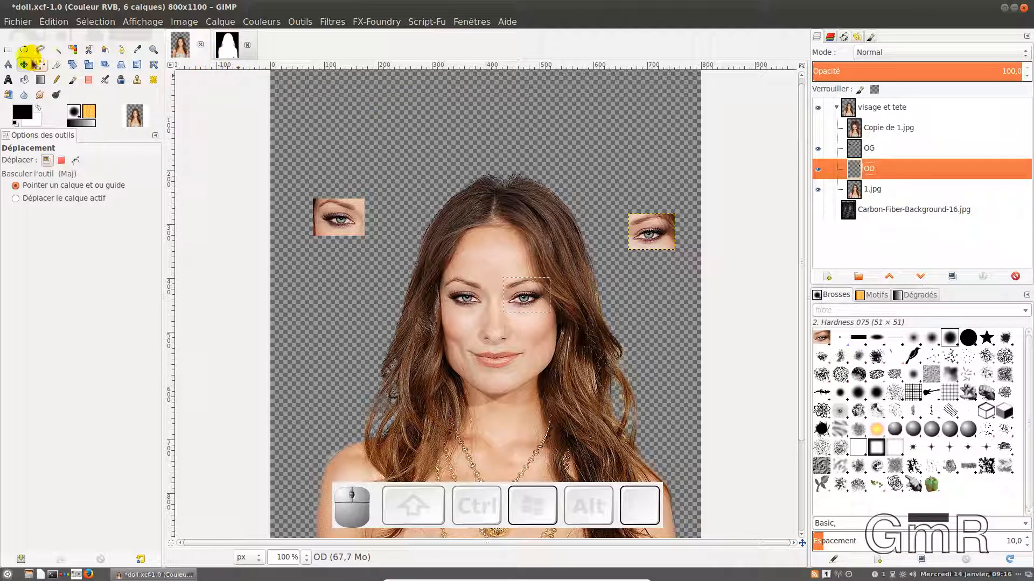
Make a rectangular selection of about 71 × 101 px around the nose with the 1.jpg layer active.
left_click(8, 49)
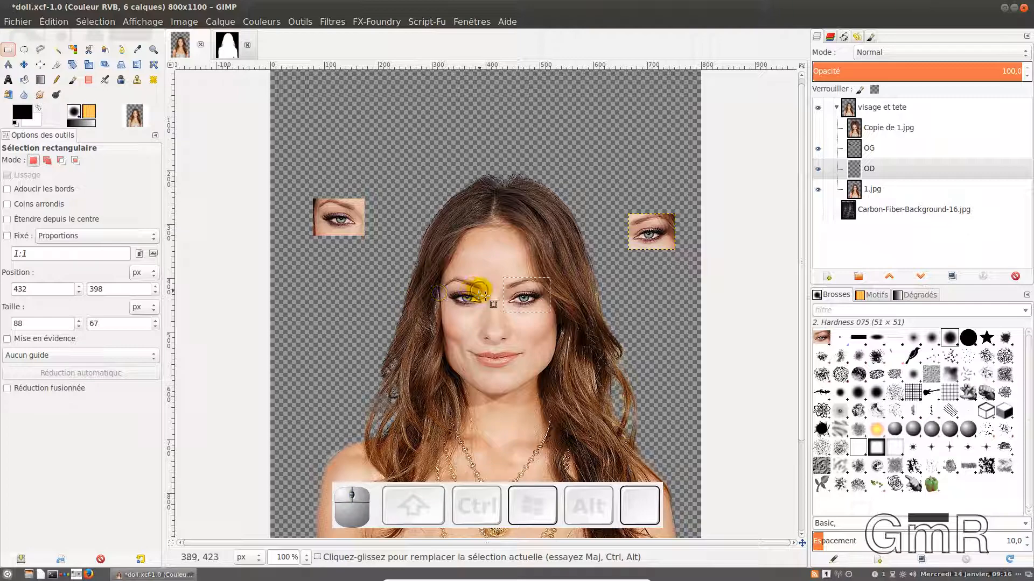
left_click_drag(482, 294, 512, 342)
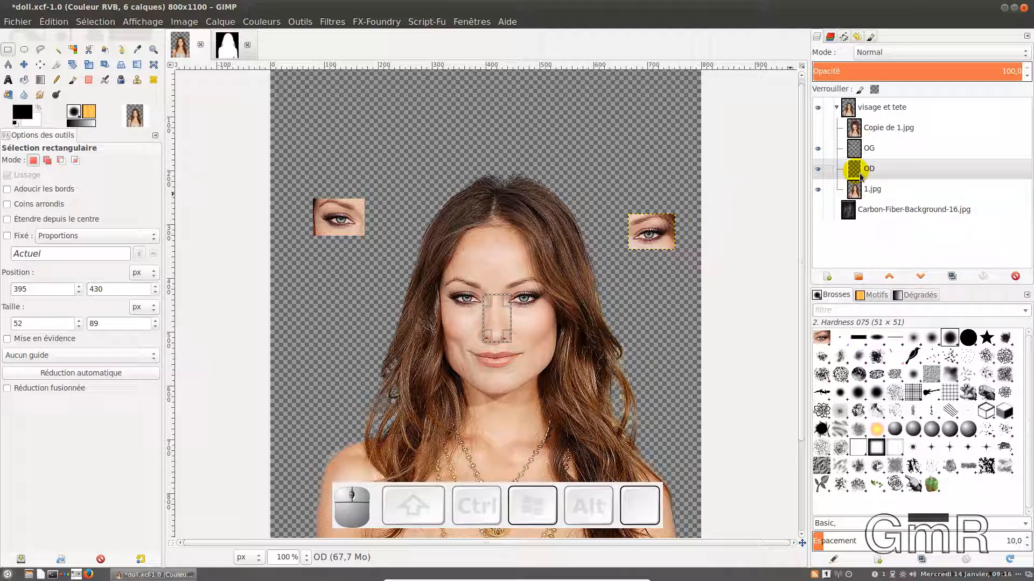
left_click(863, 195)
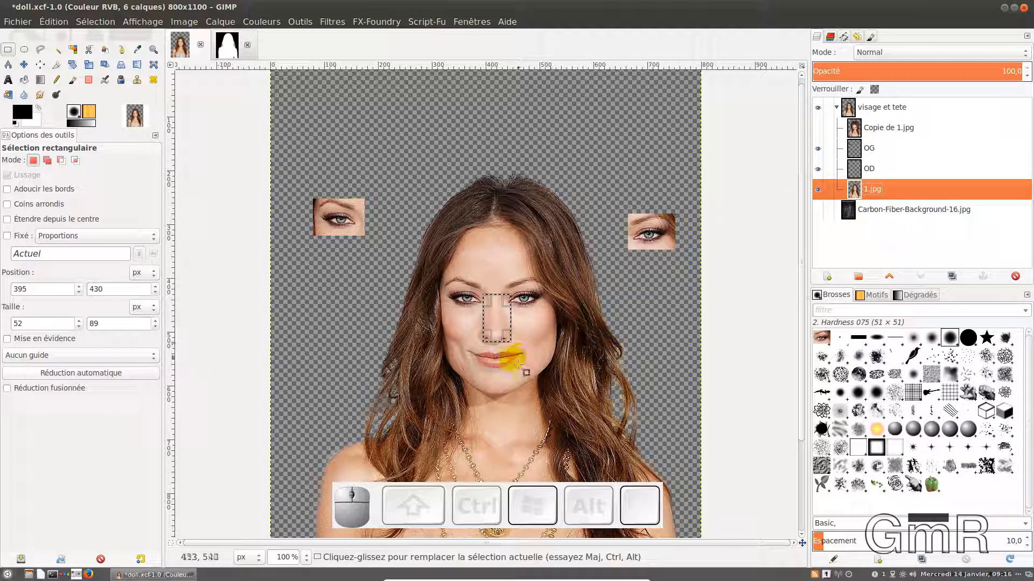
scroll(517, 364, "up", 2)
scroll(518, 365, "up", 1)
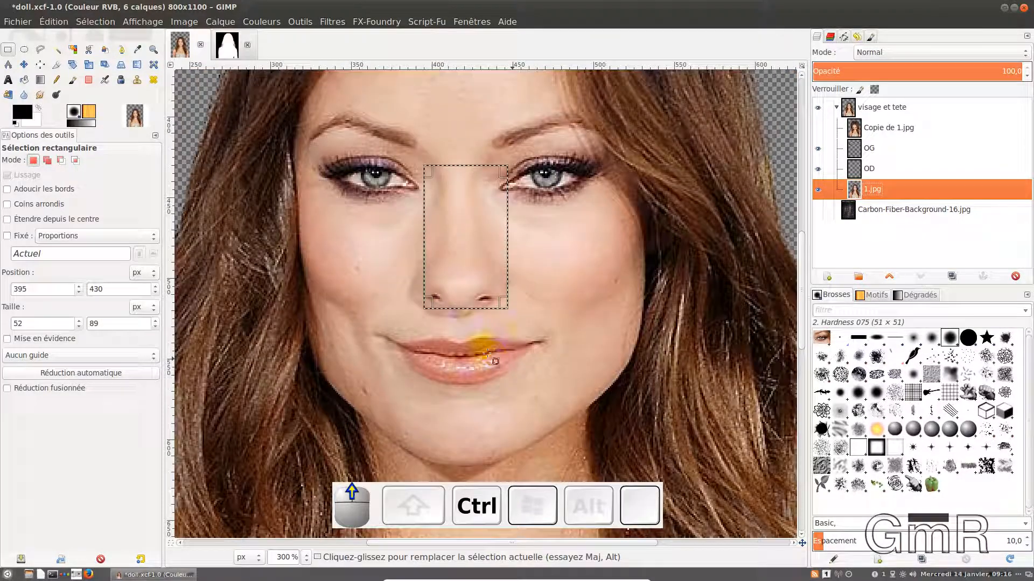
mouse_move(424, 312)
left_mouse_down()
mouse_move(414, 309)
mouse_move(416, 325)
left_mouse_up()
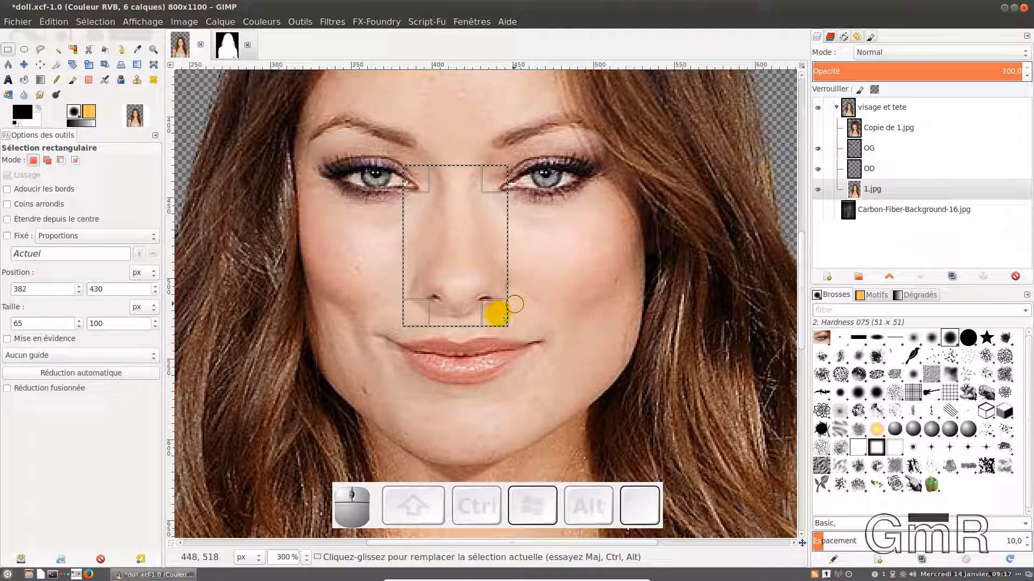
left_click_drag(496, 315, 506, 317)
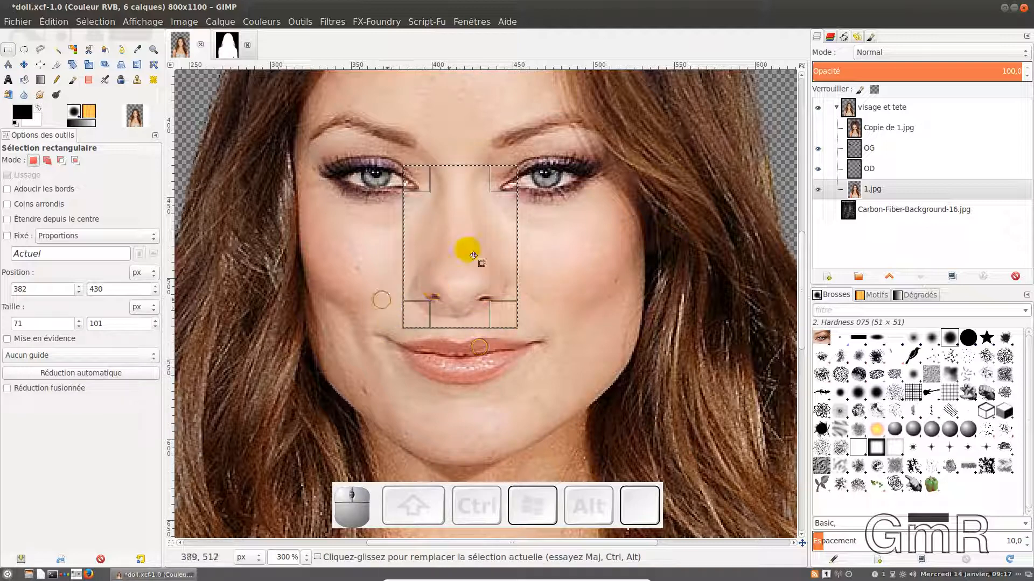
Copy the selected nose, paste it as a new layer and rename that layer Nez.
key("ctrl+c")
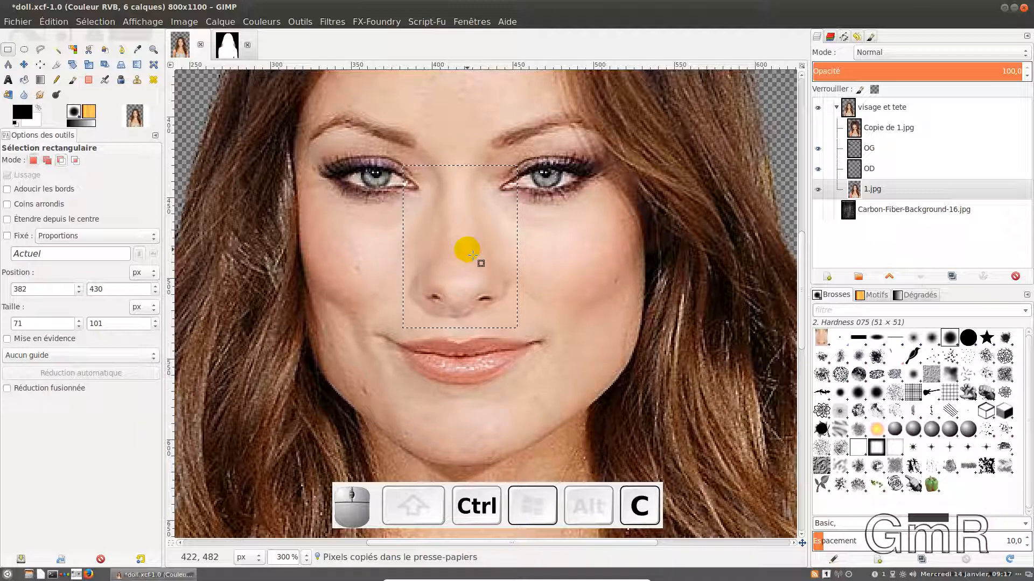
key("w")
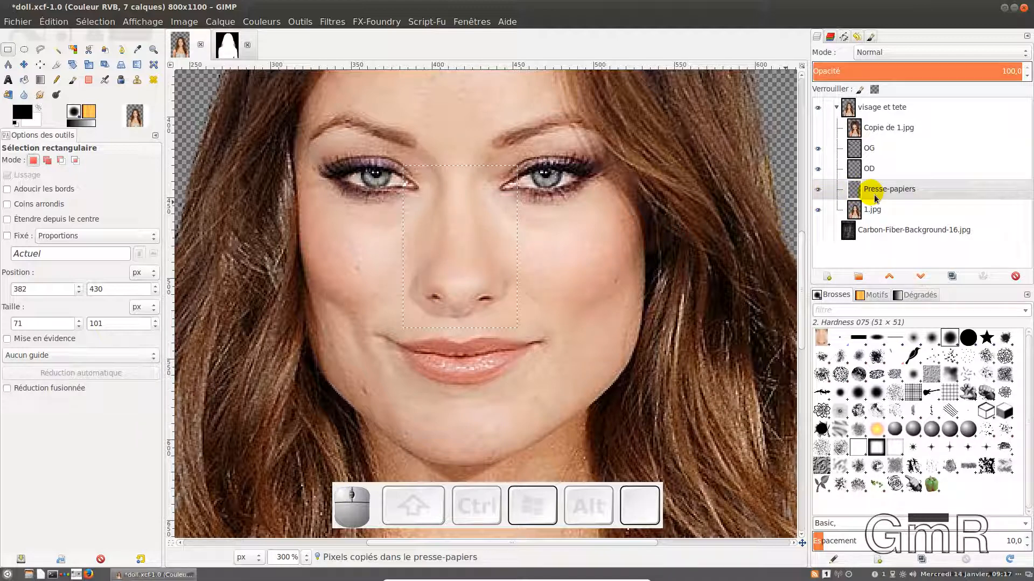
left_click(877, 198)
left_click(876, 196)
type("N")
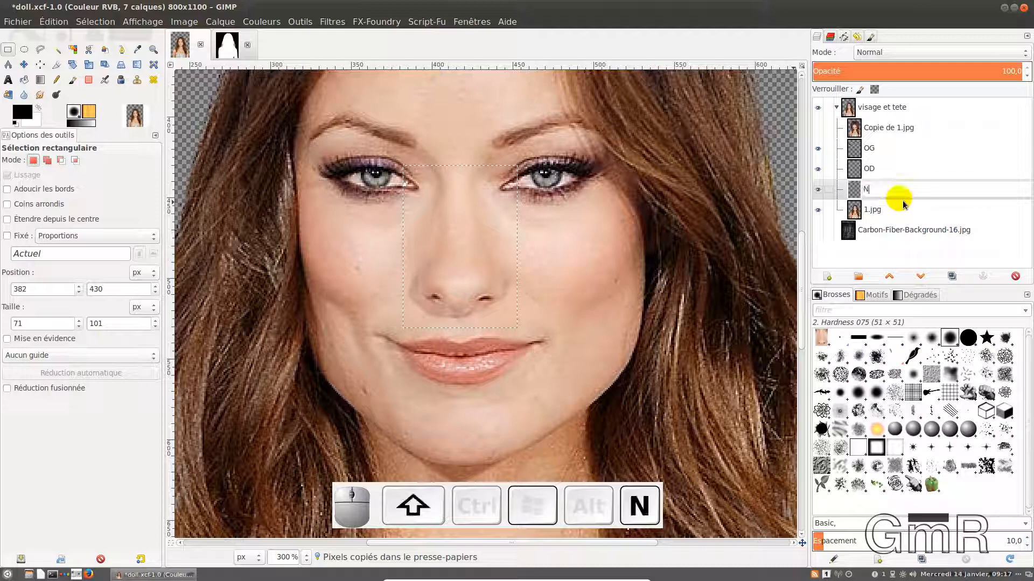
type("ez")
key("Return")
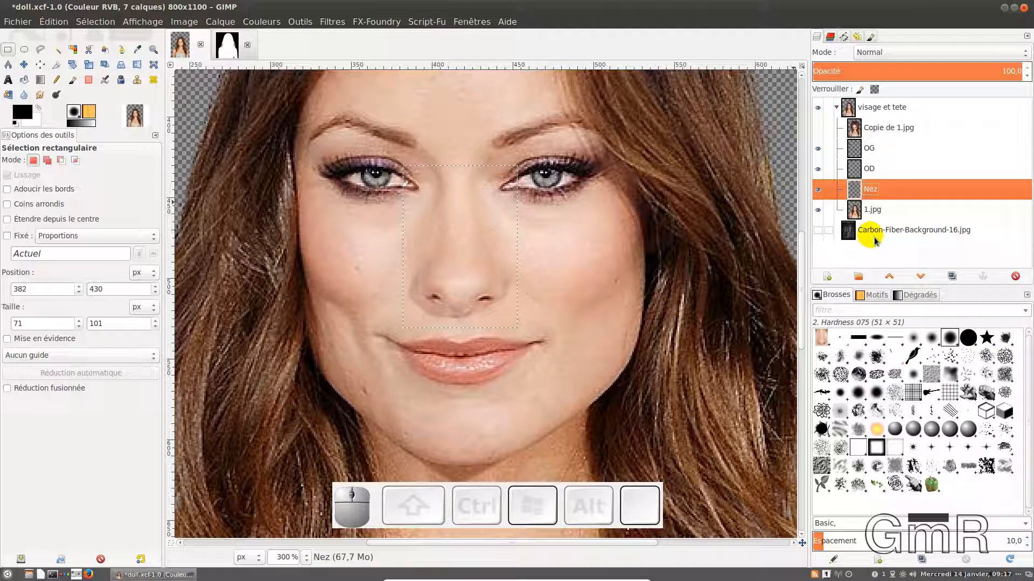
Replace the nose selection with a rectangular selection of about 118 × 45 px around the mouth on the 1.jpg layer.
left_click(873, 211)
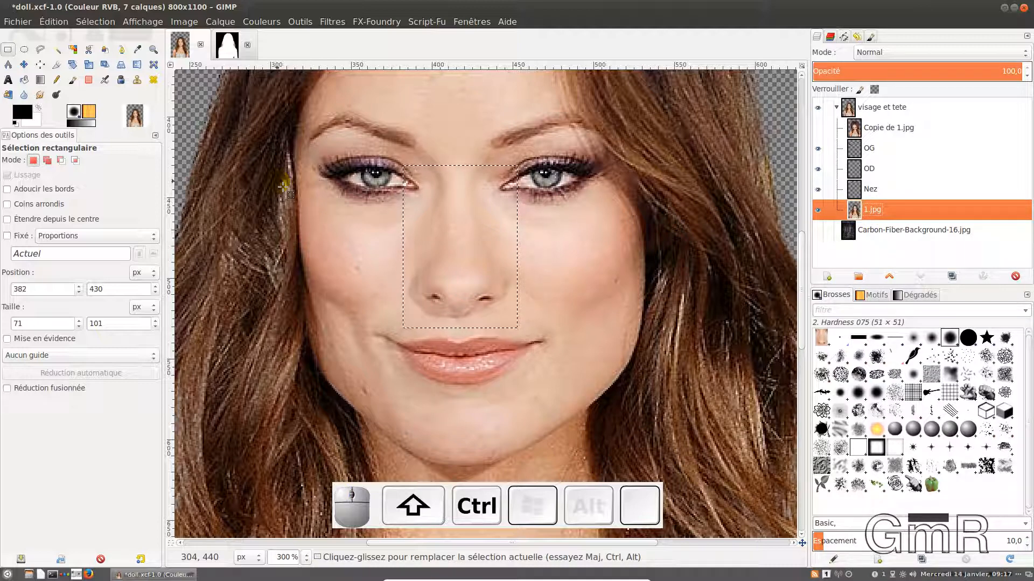
key("ctrl+shift+a")
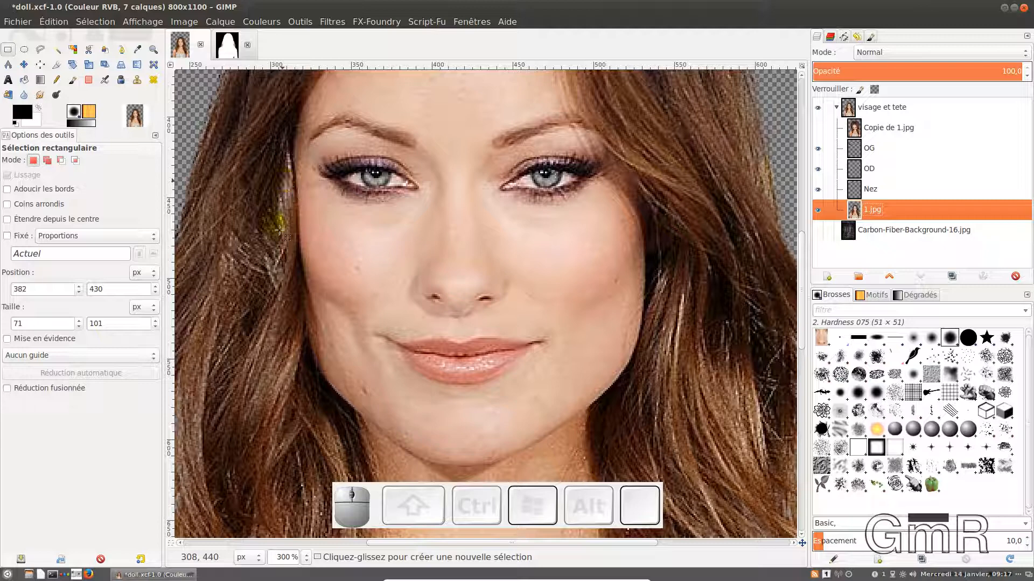
left_click_drag(363, 315, 552, 388)
left_click(478, 366)
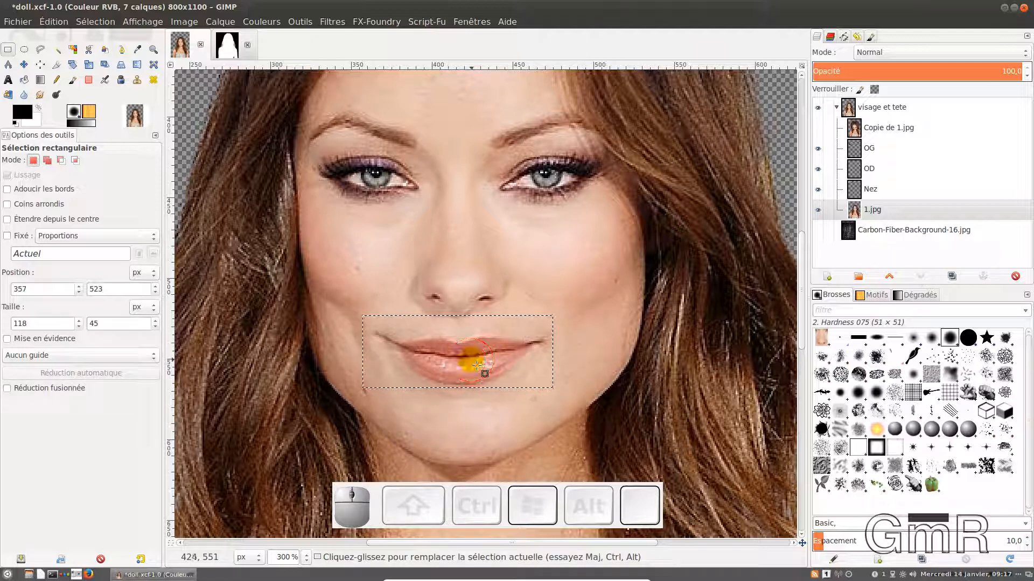
Copy the selected mouth, paste it as a new layer and rename that layer Bouche.
key("ctrl+c")
key("w")
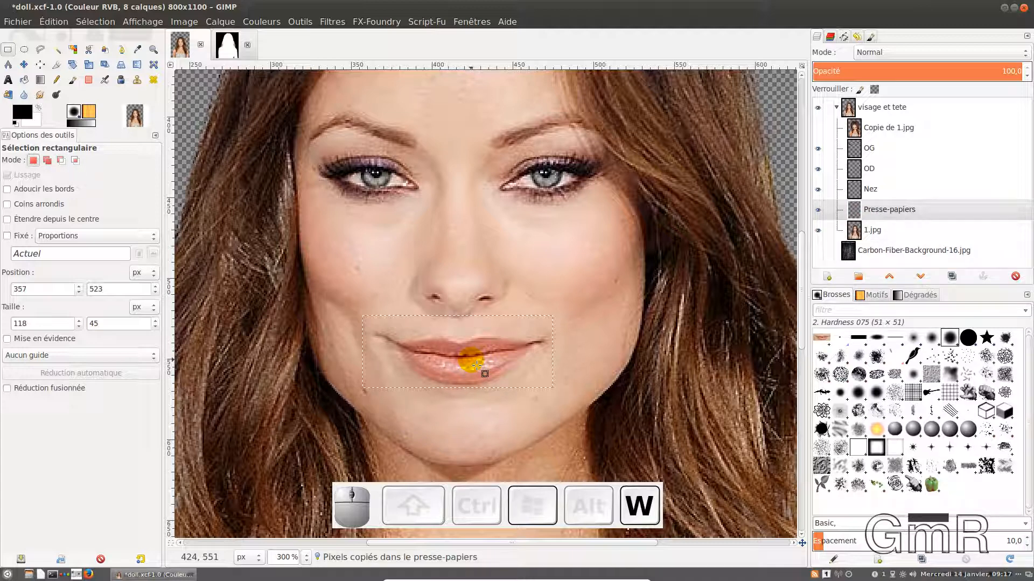
double_click(886, 215)
type("Bo")
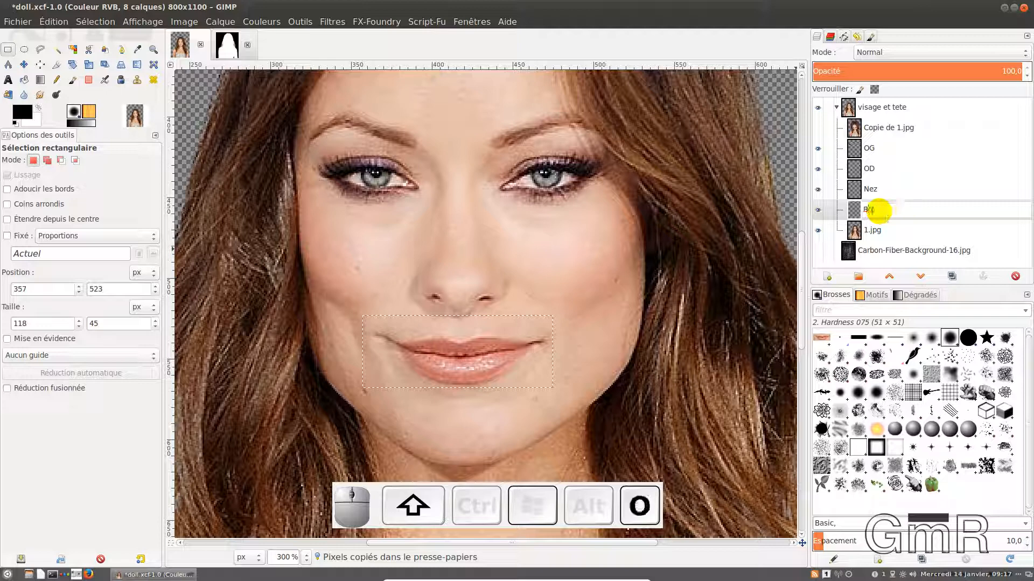
type("uche")
key("Return")
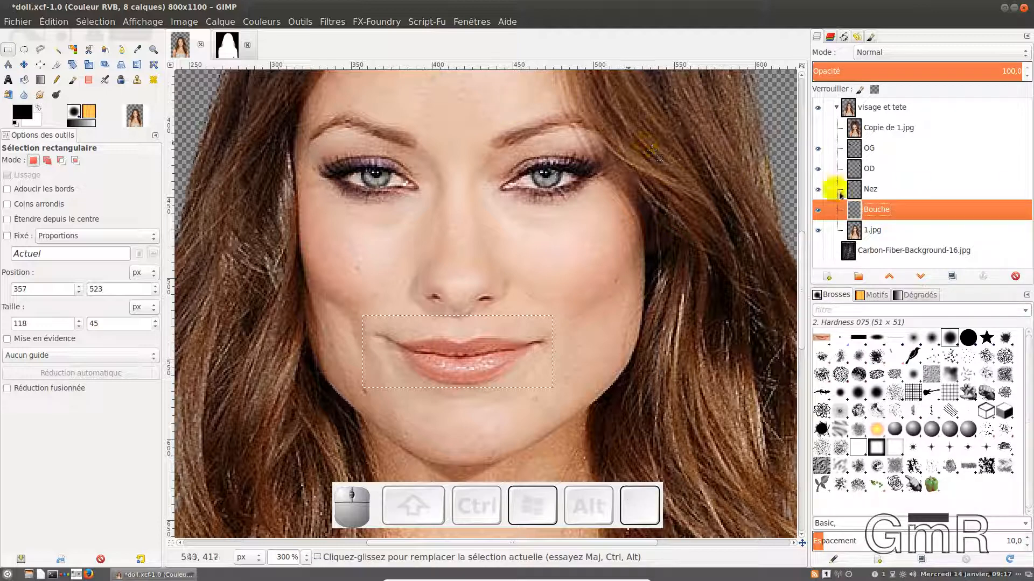
Hide the original 1.jpg layer and show the Copie de 1.jpg layer with the enlarged head.
left_click(820, 233)
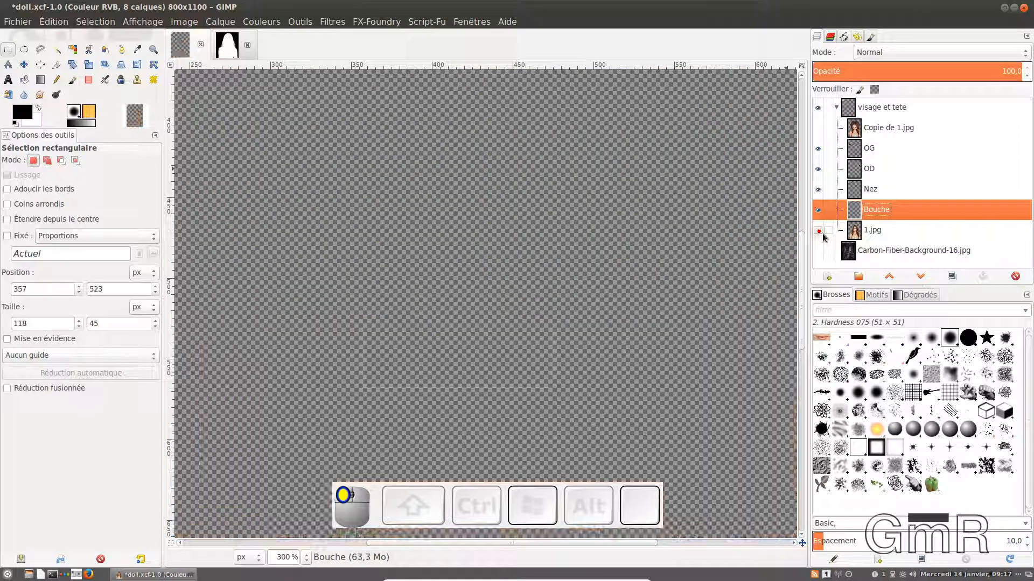
scroll(778, 203, "up", 3)
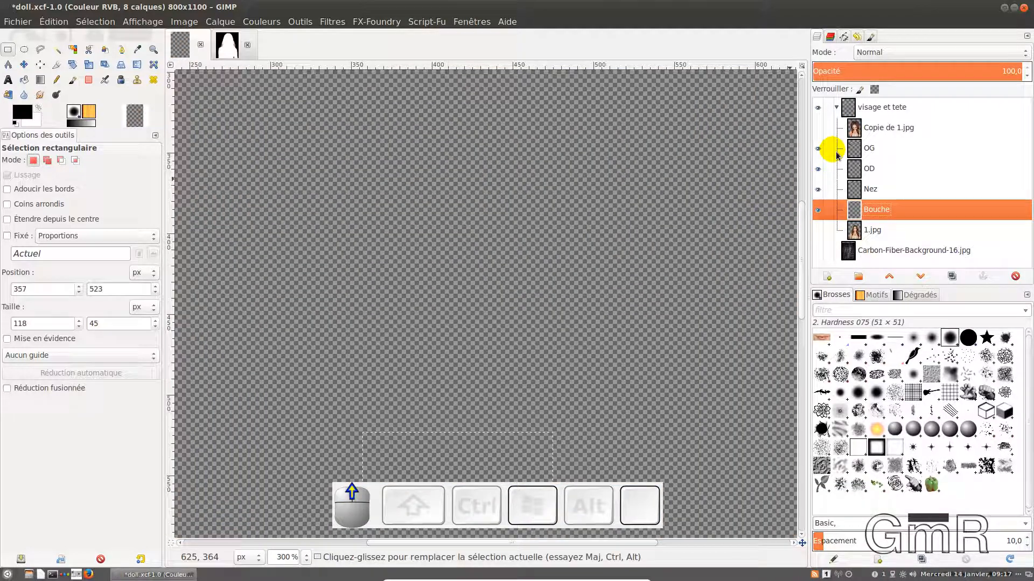
left_click(819, 130)
Lower the Copie de 1.jpg layer in the stack until it sits directly beneath the Bouche layer.
left_click(865, 130)
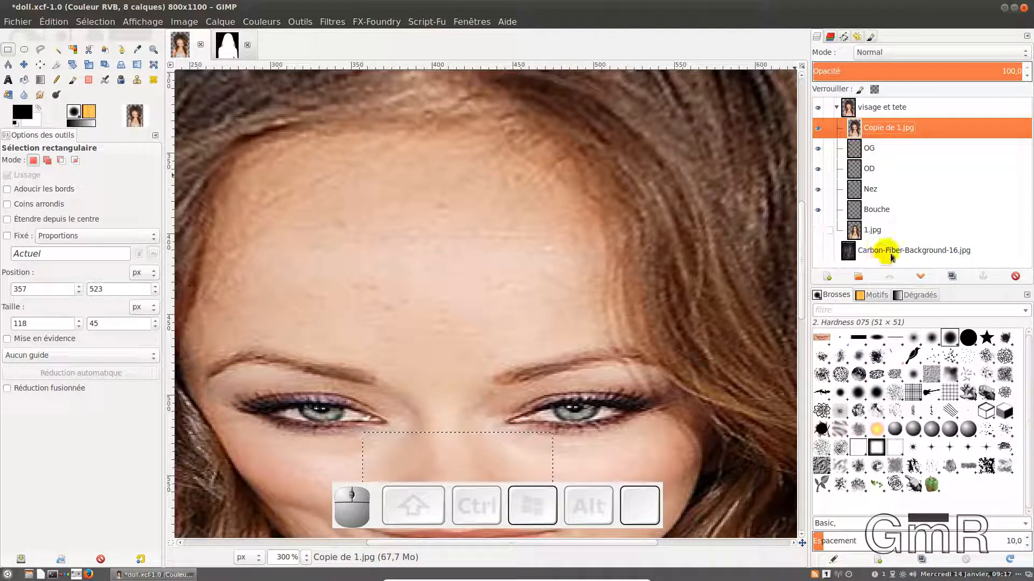
left_click(920, 276)
left_click(920, 276)
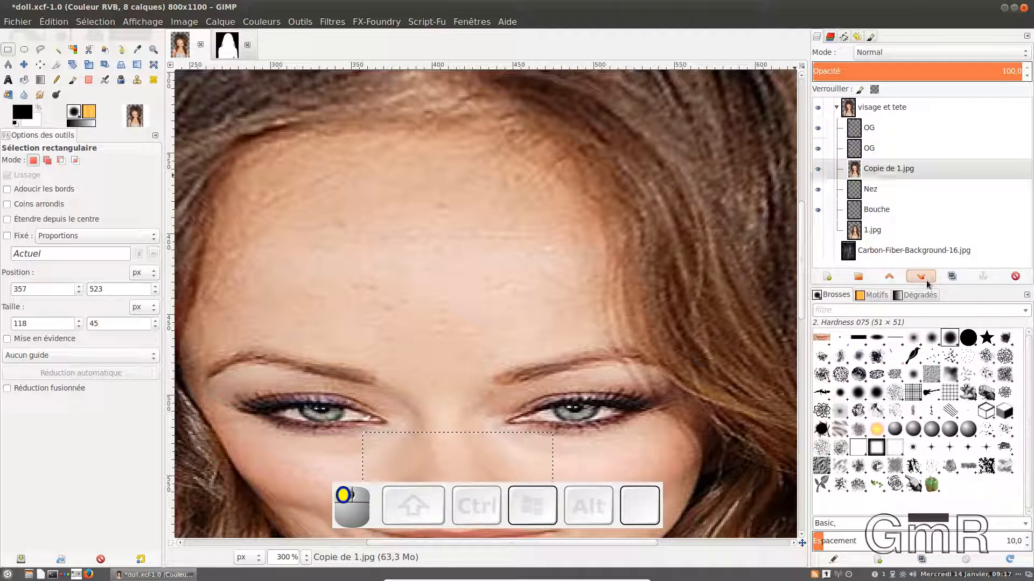
left_click(920, 276)
left_click(921, 277)
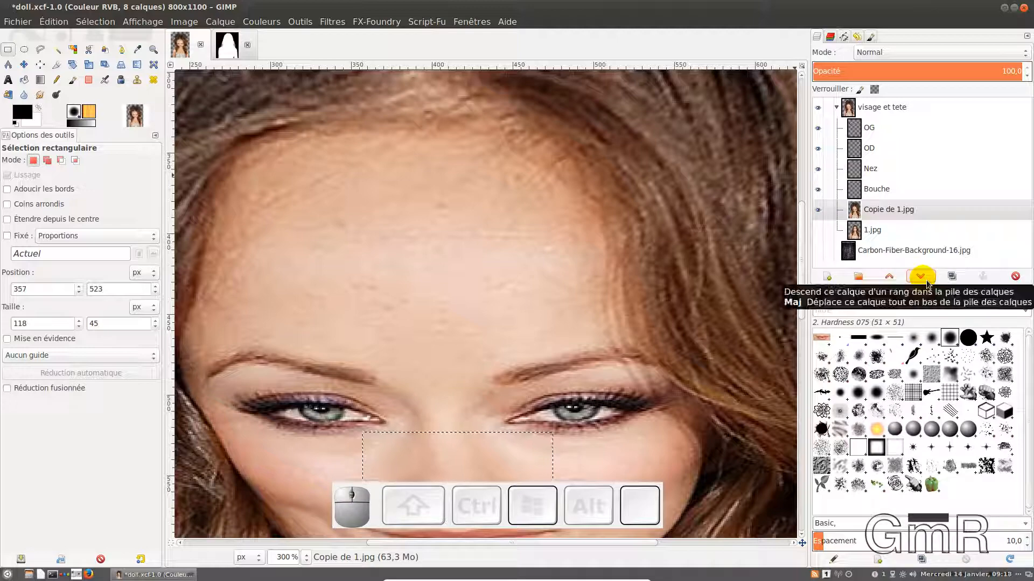
Clear the rectangular selection left over from the mouth copy.
scroll(579, 221, "down", 3, "ctrl")
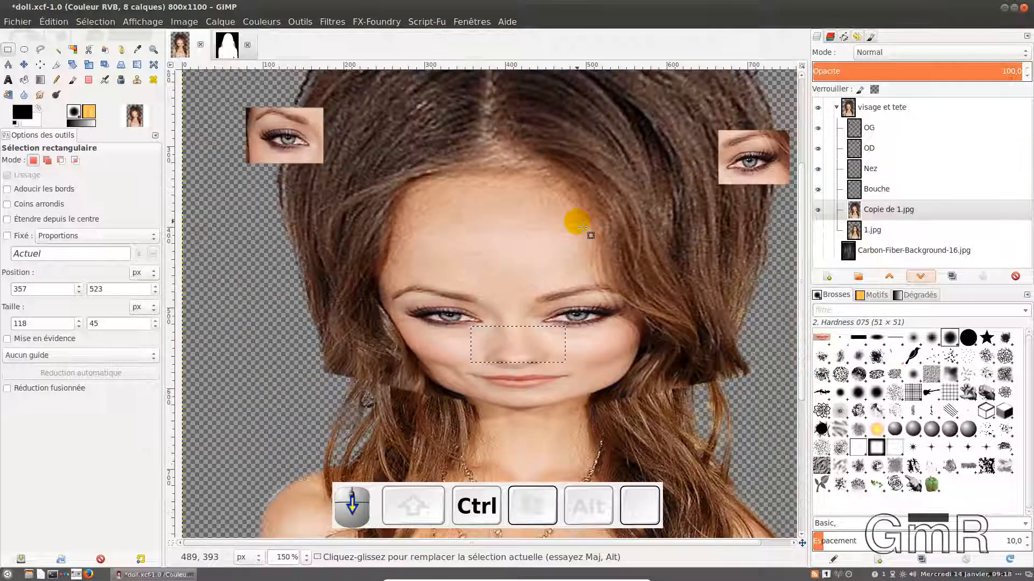
scroll(528, 302, "up", 2, "ctrl")
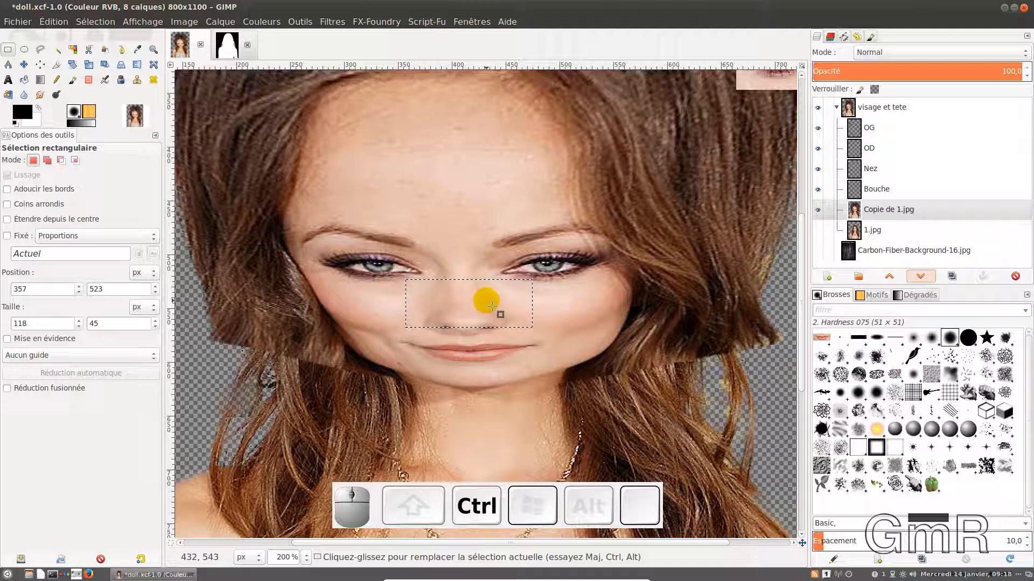
key("shift+ctrl+a")
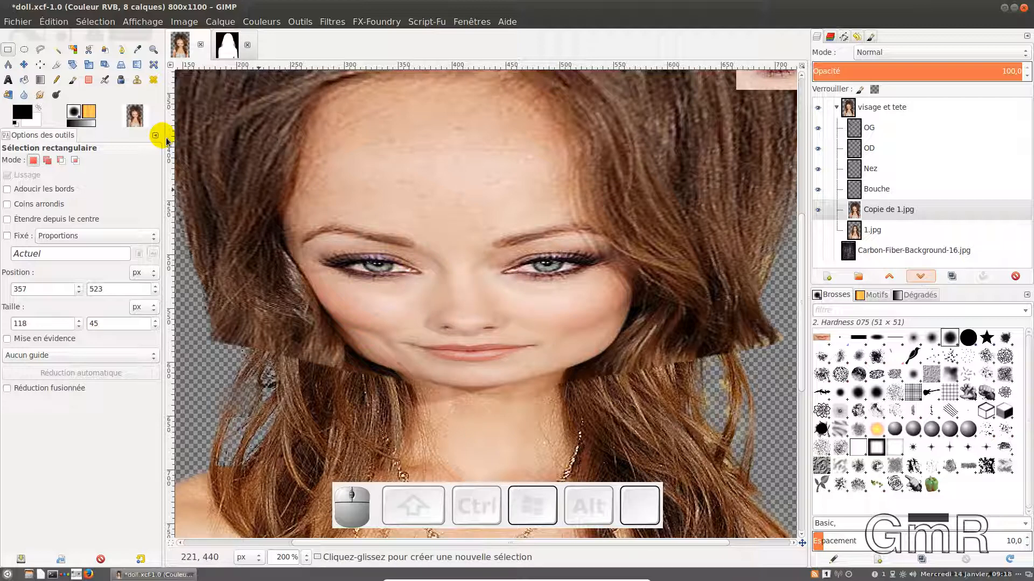
Set up the Clone tool with opacity 32.9 and brush size 93.28, and sample the middle of the forehead as the source.
left_click(141, 84)
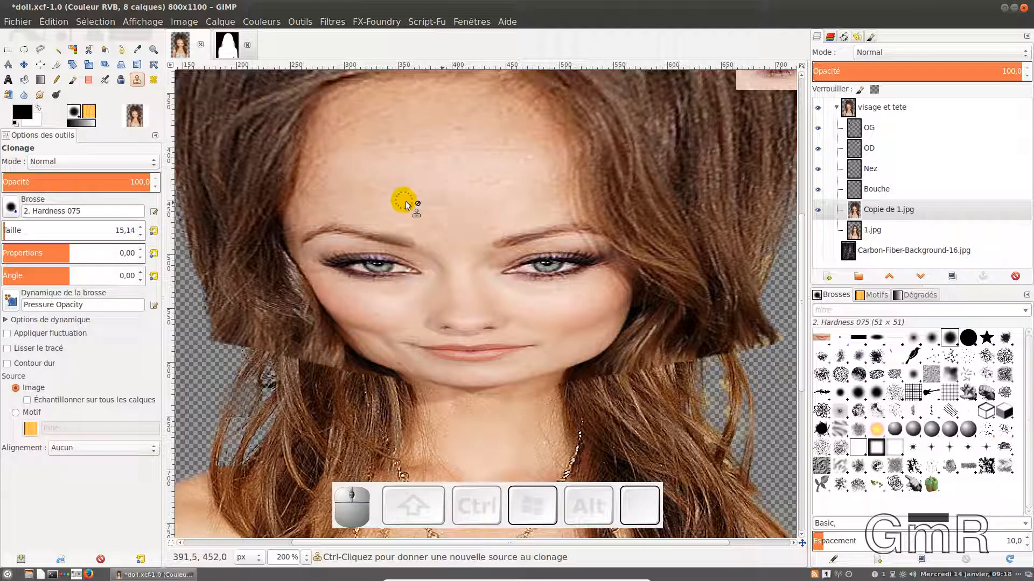
left_click_drag(54, 233, 68, 227)
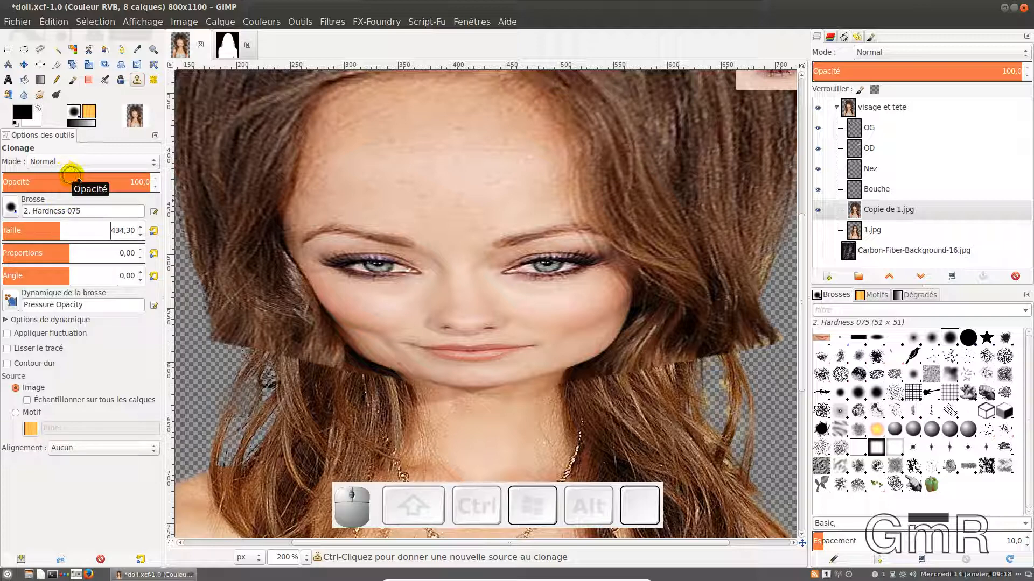
left_click(73, 182)
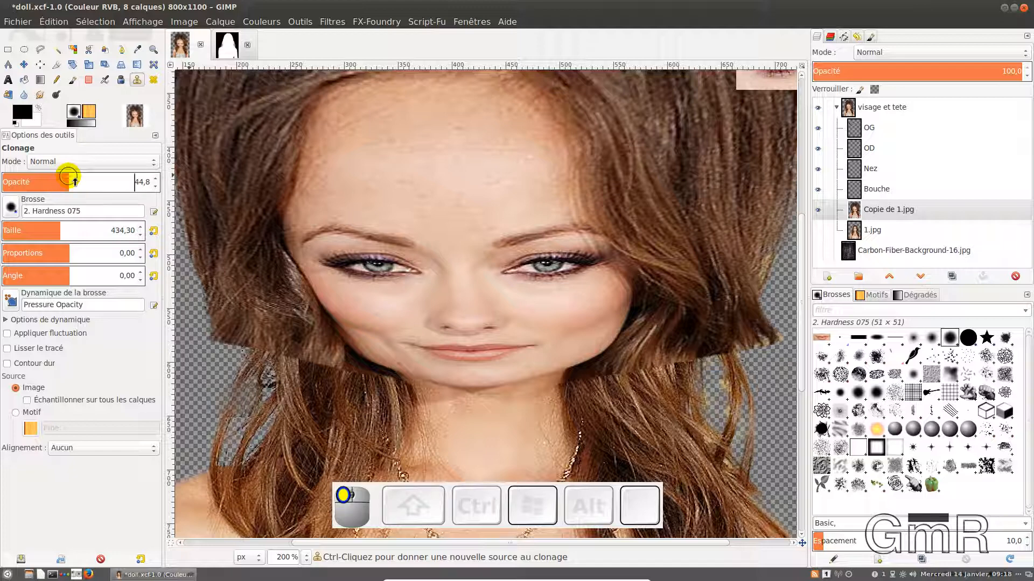
left_click_drag(74, 182, 44, 230)
left_click(35, 230)
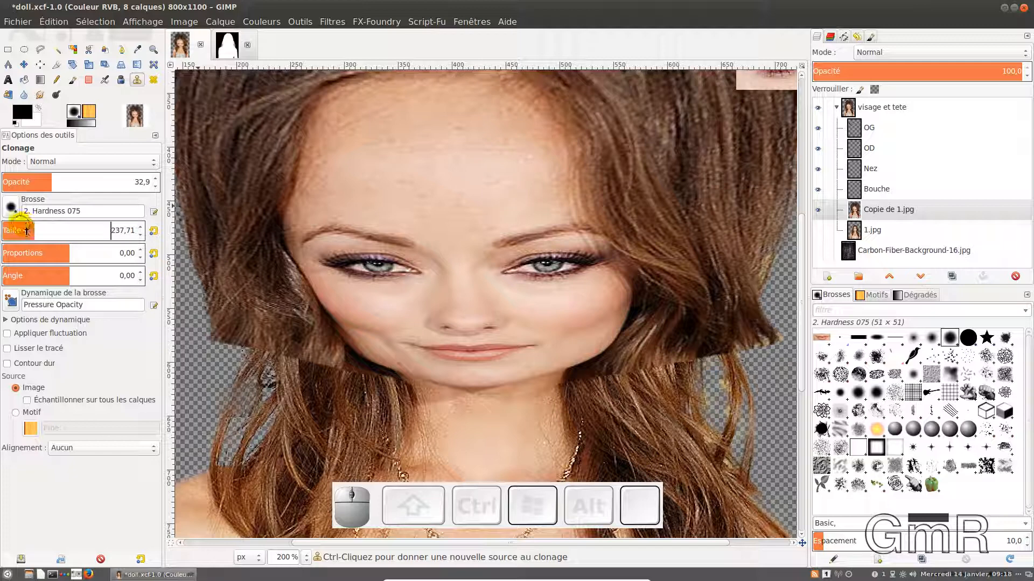
left_click(15, 231)
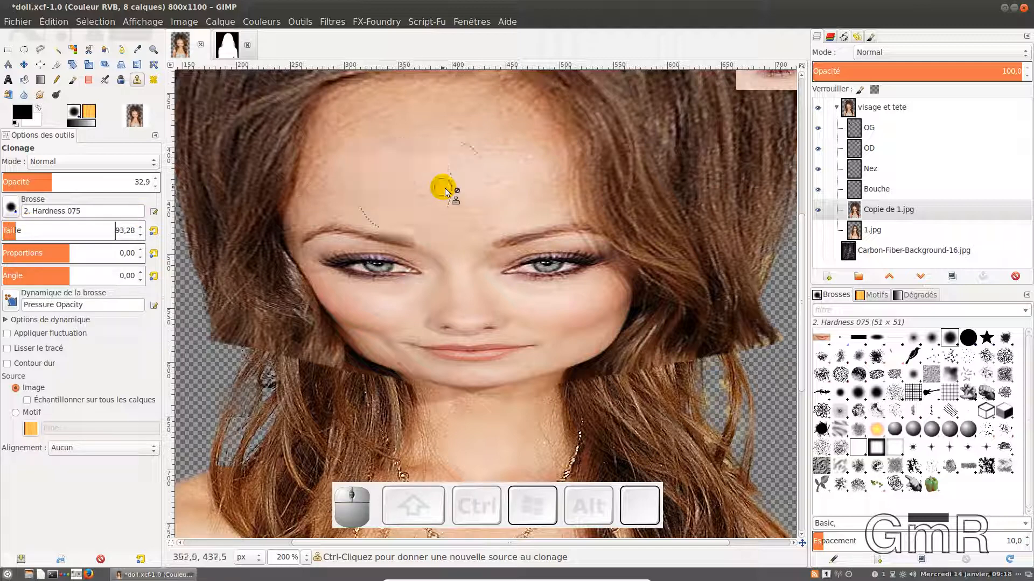
key("ctrl")
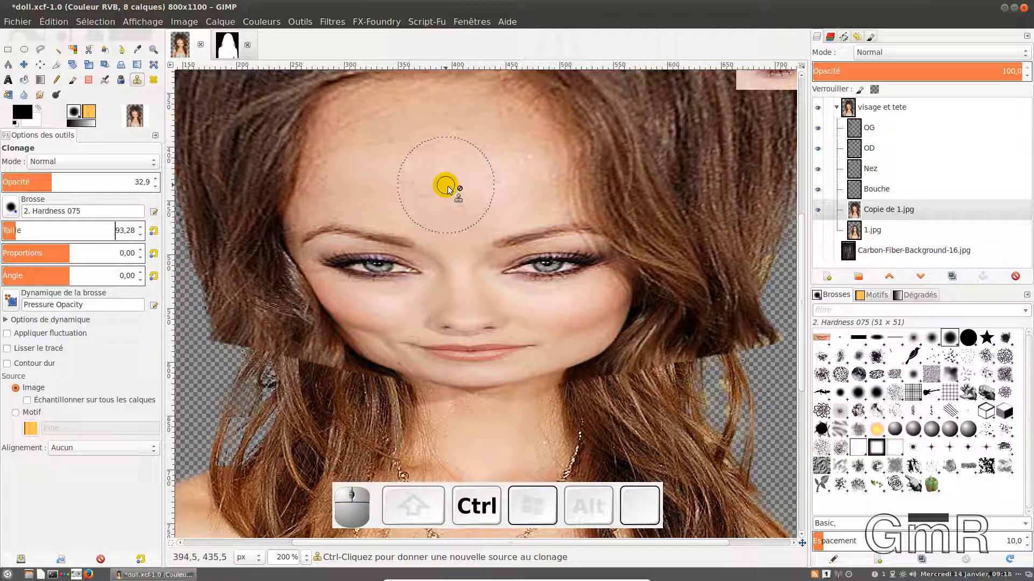
left_click(448, 187, "ctrl")
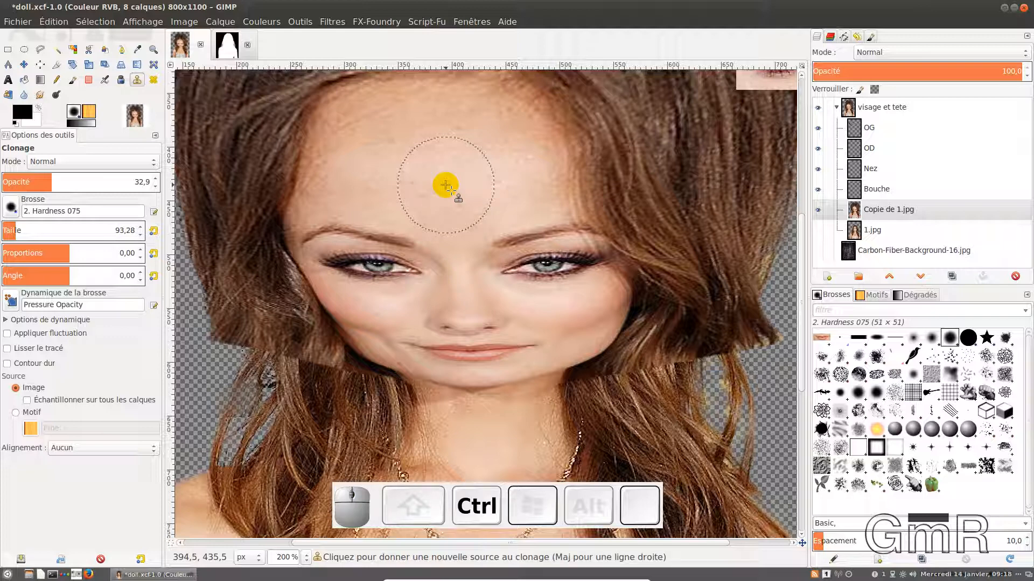
Duplicate the Copie de 1.jpg layer.
left_click(855, 212)
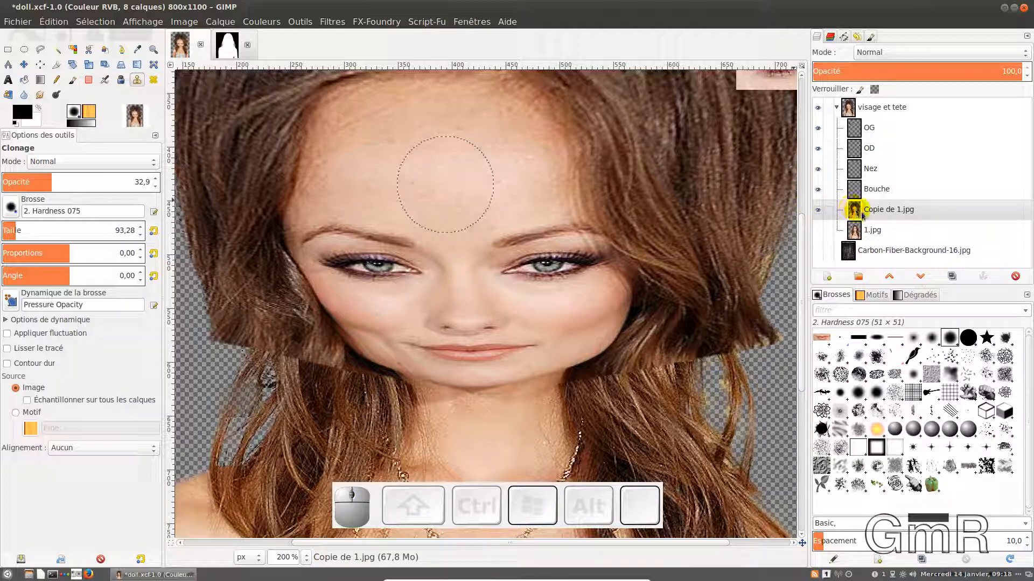
left_click(952, 276)
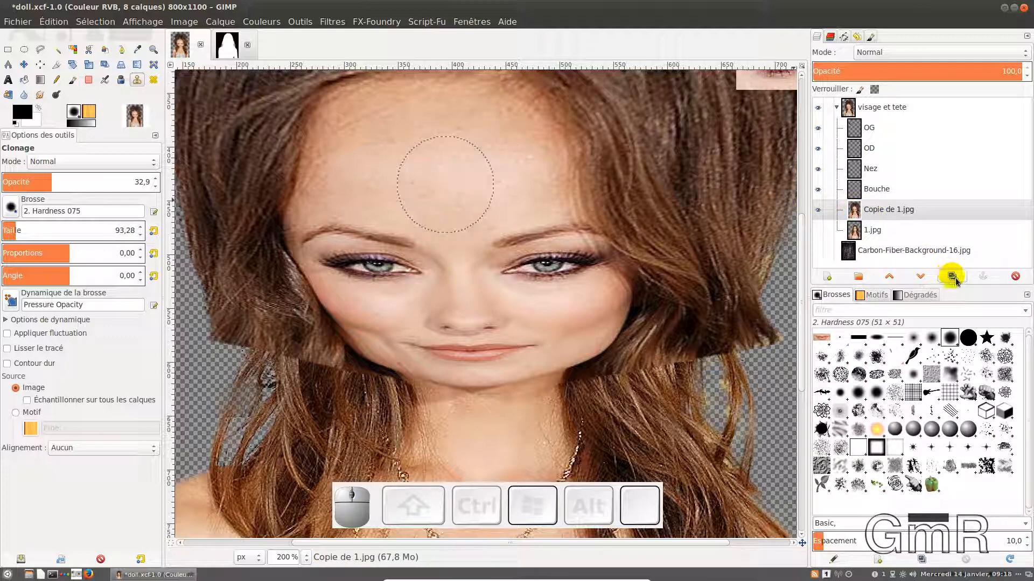
left_click(953, 276)
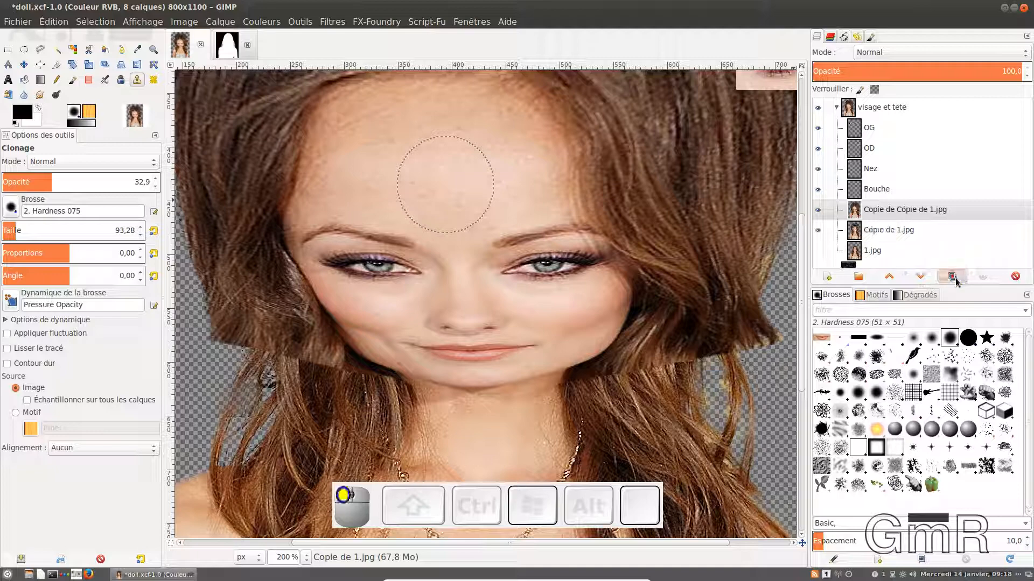
Hide the "Copie de 1.jpg" layer and set the Clone tool's alignment to Fixé.
left_click(817, 232)
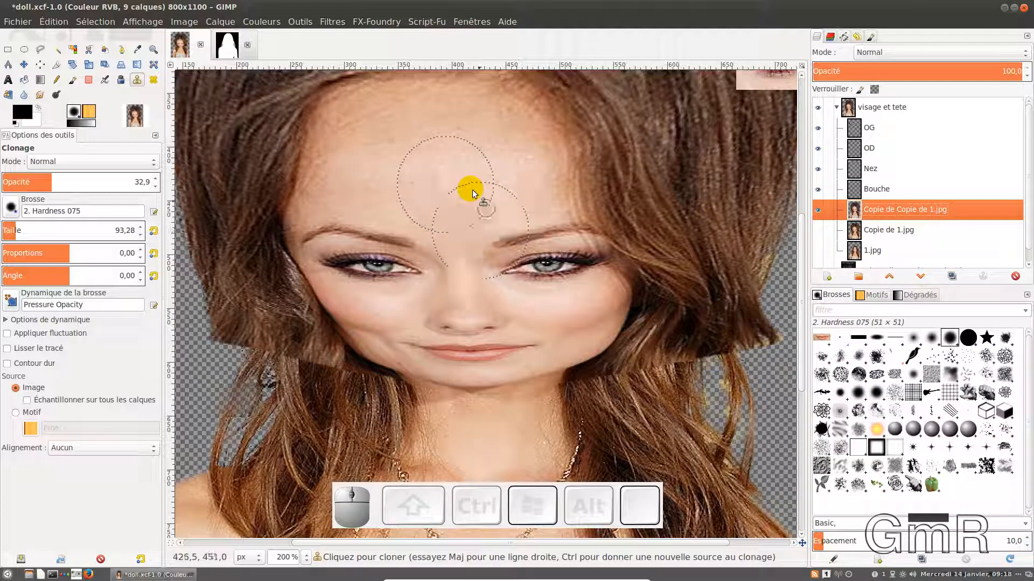
left_click(427, 260)
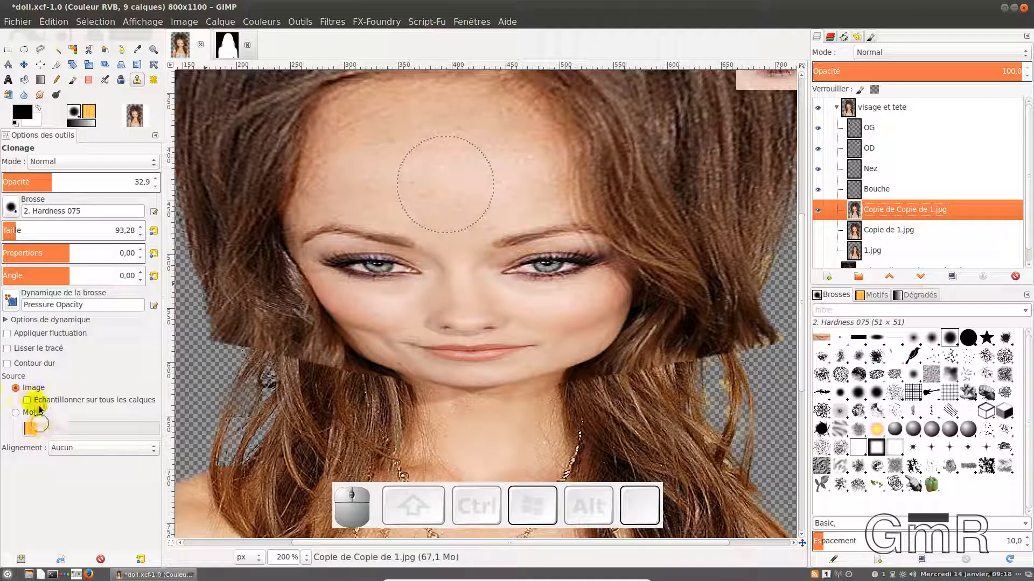
left_click(78, 451)
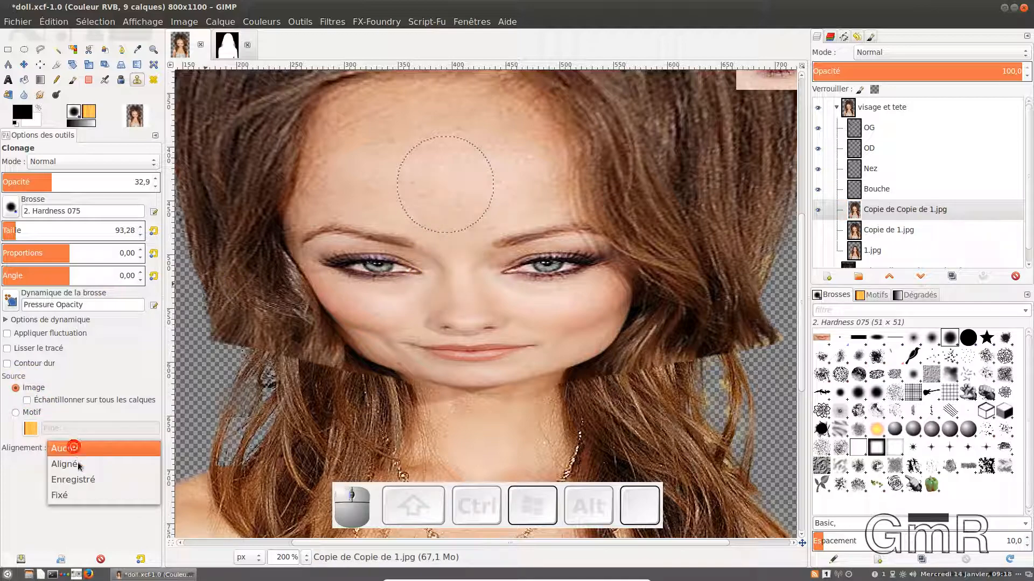
left_click(74, 496)
Clone forehead skin over the left-hand eye and eyebrow on the "Copie de Copie de 1.jpg" layer.
left_click(404, 277)
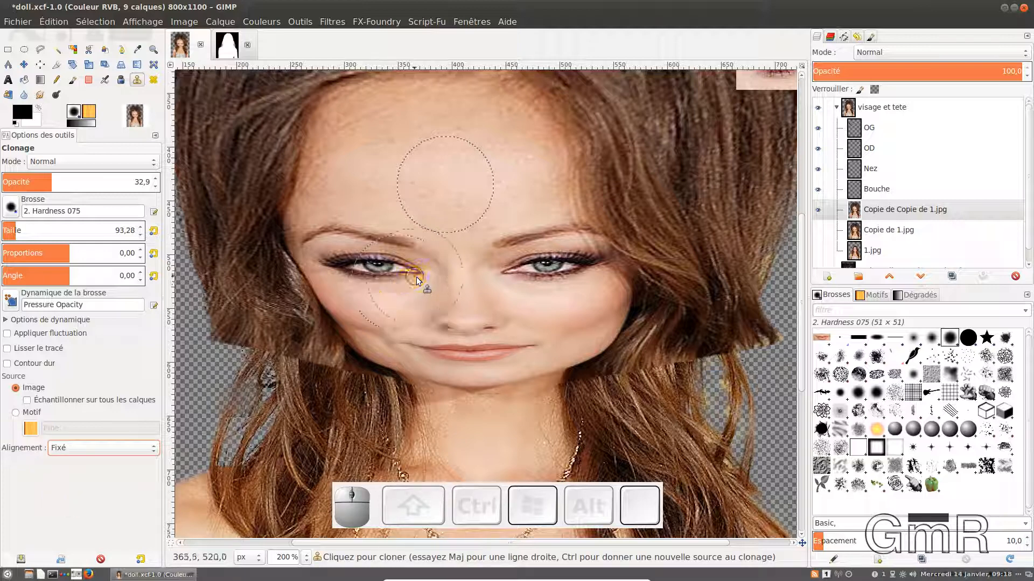
mouse_move(403, 262)
left_mouse_down()
mouse_move(335, 246)
mouse_move(349, 262)
mouse_move(428, 265)
mouse_move(358, 239)
left_mouse_up()
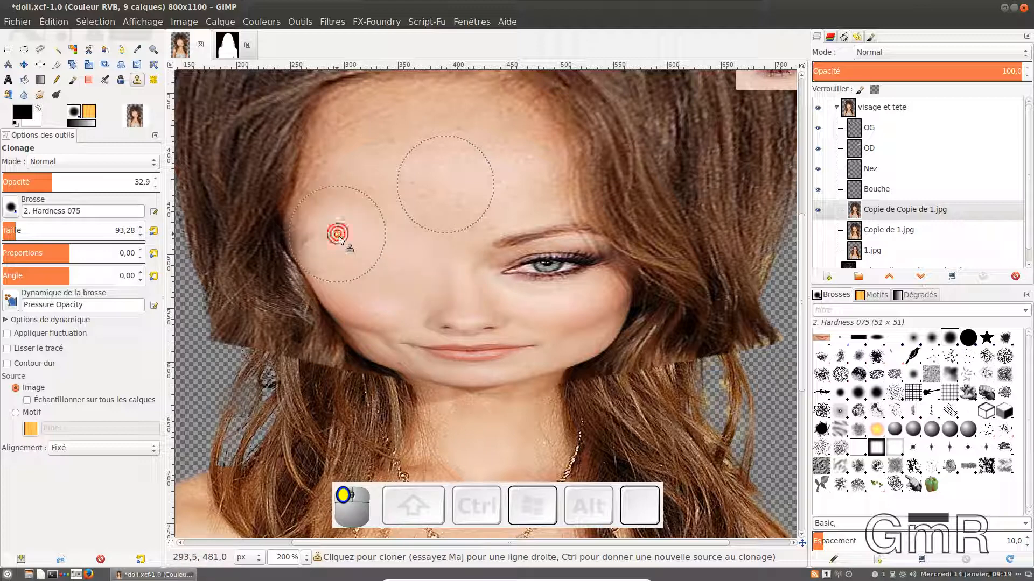
left_click(336, 237)
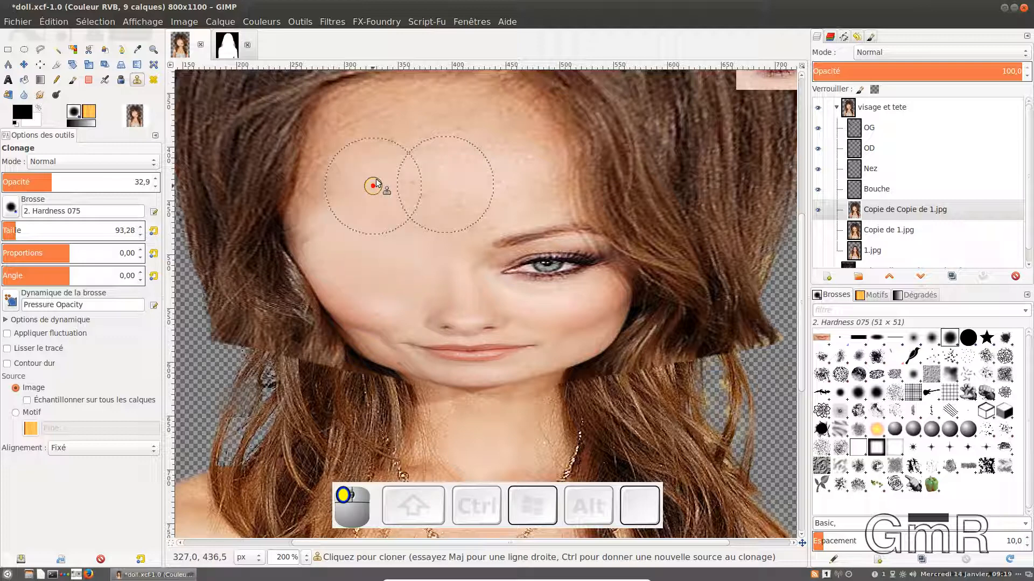
Clone smooth skin over the left side of the forehead and down the temple to even out the tone.
left_click(370, 147)
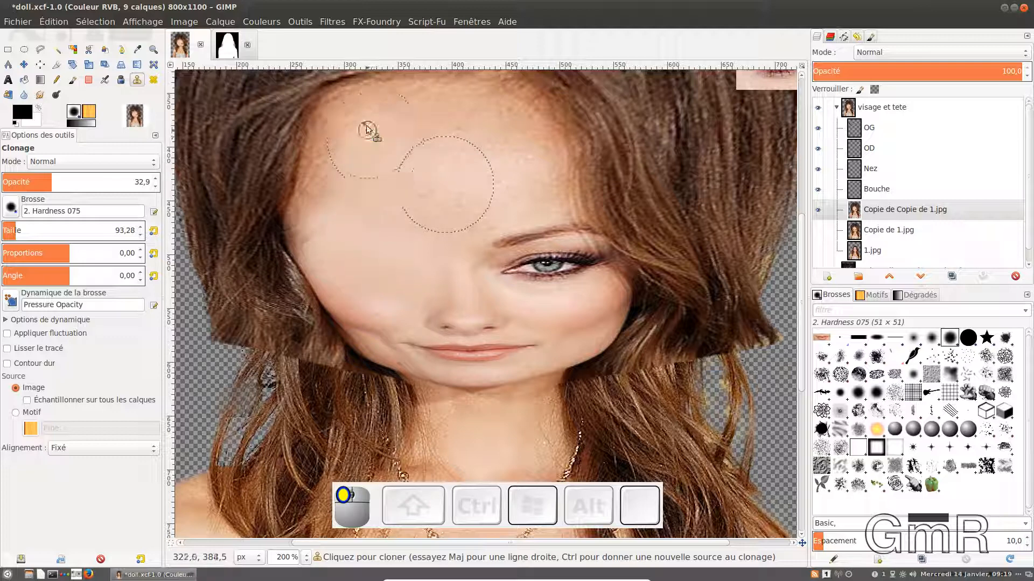
left_click(340, 175)
left_click(339, 192)
left_click(338, 221)
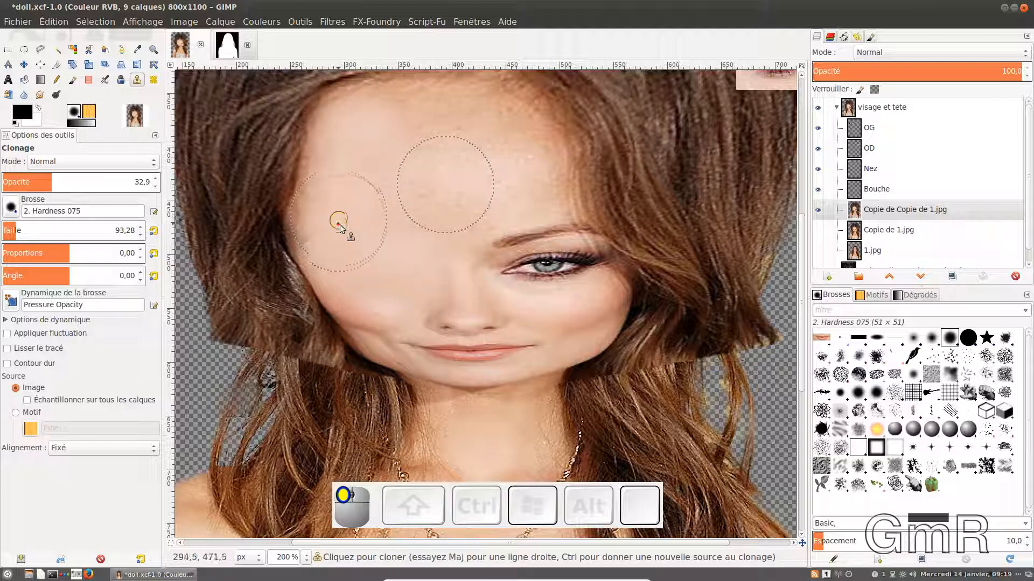
left_click(440, 185)
Clone forehead skin over the right-hand eyebrow and eye, working from the brow toward the outer corner.
left_click(511, 193)
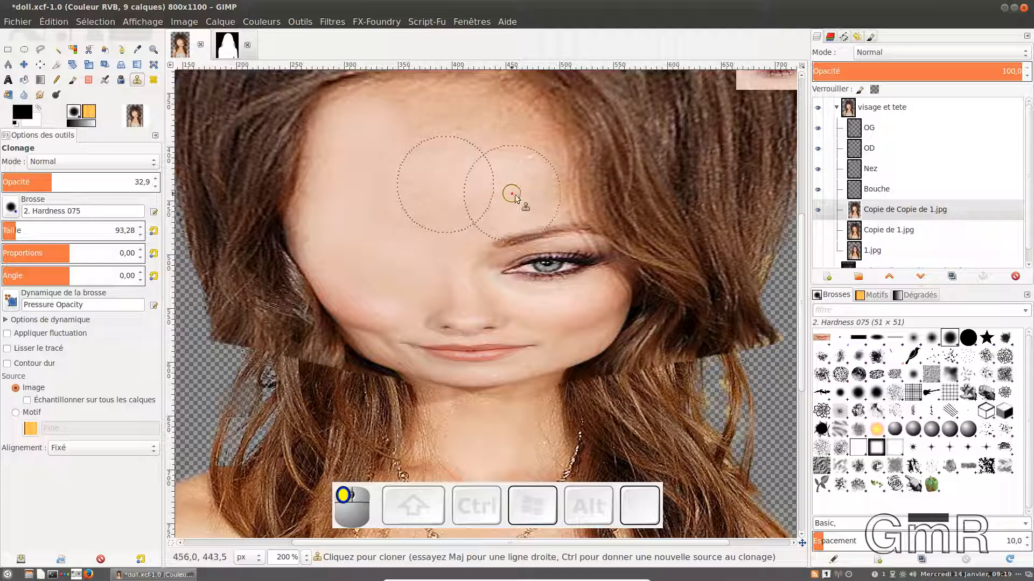
left_click(528, 215)
left_click(522, 246)
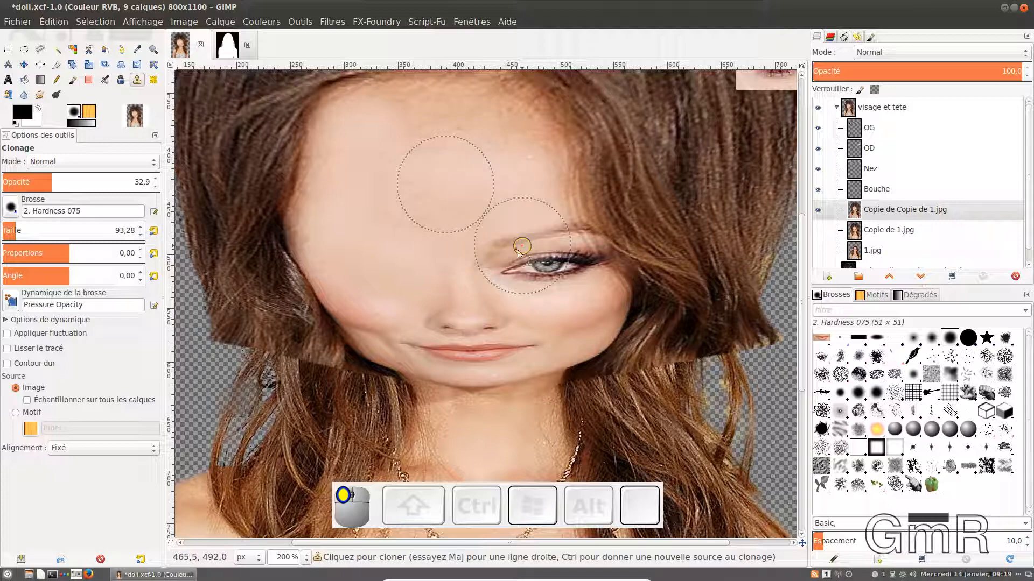
left_click(515, 247)
left_click(532, 258)
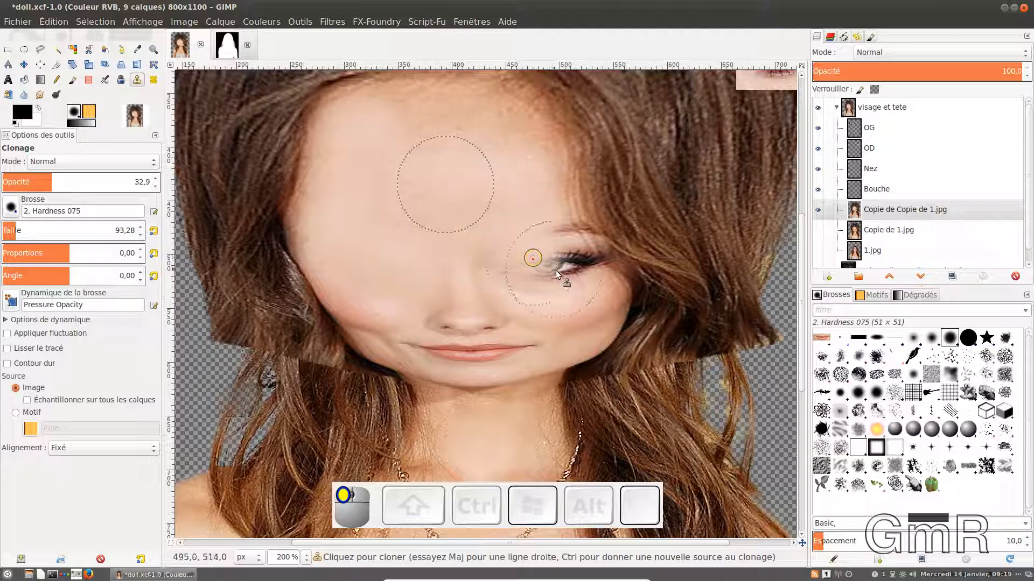
left_click(556, 270)
left_click(557, 270)
left_click(558, 254)
left_click(568, 247)
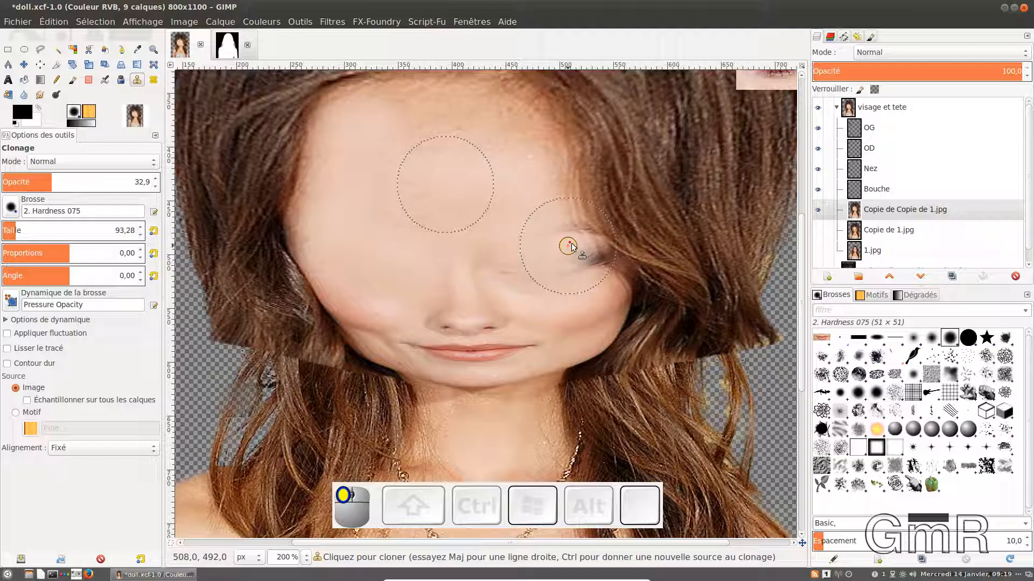
Try to clone skin over the right-hand eye's outer corner beside the hair, and undo those strokes.
left_click(570, 235)
left_click(570, 235)
left_click(574, 240)
left_click(576, 240)
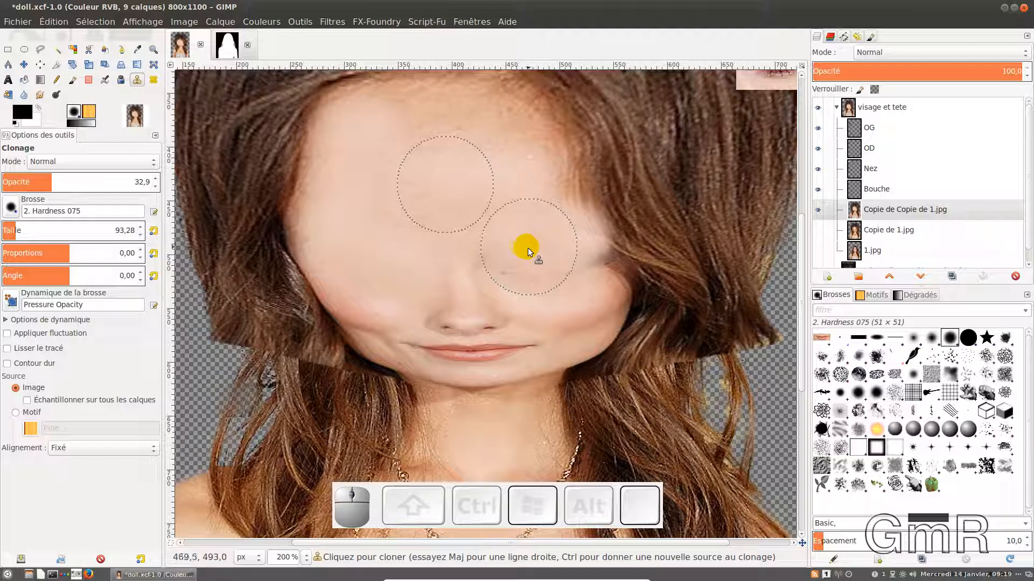
key("ctrl+z")
key("ctrl+z")
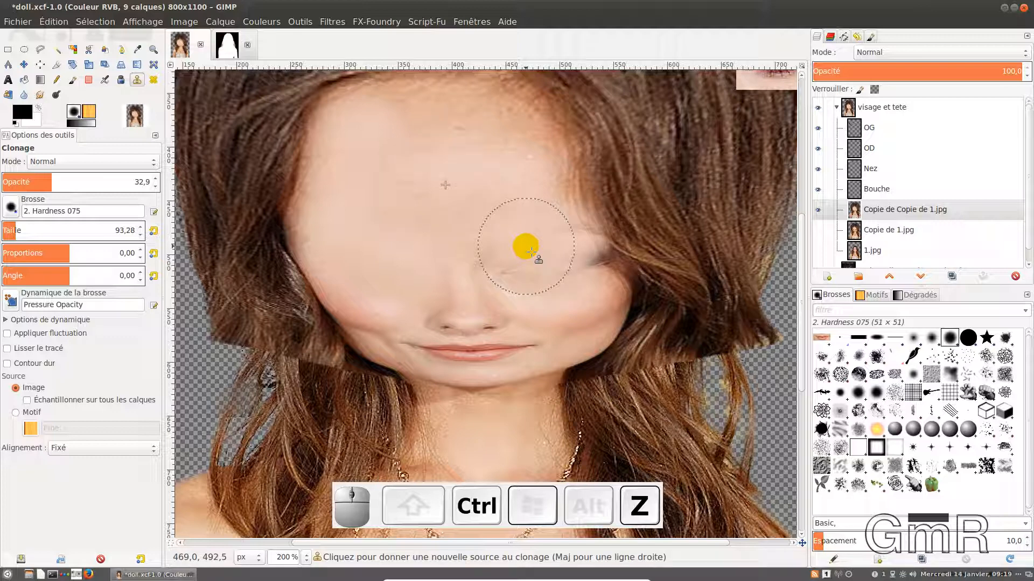
key("ctrl+z")
key("ctrl+z")
Clone away remaining traces of the right-hand eye and eyebrow, reducing the brush size to 37.11 for the finer spots.
left_click(531, 240)
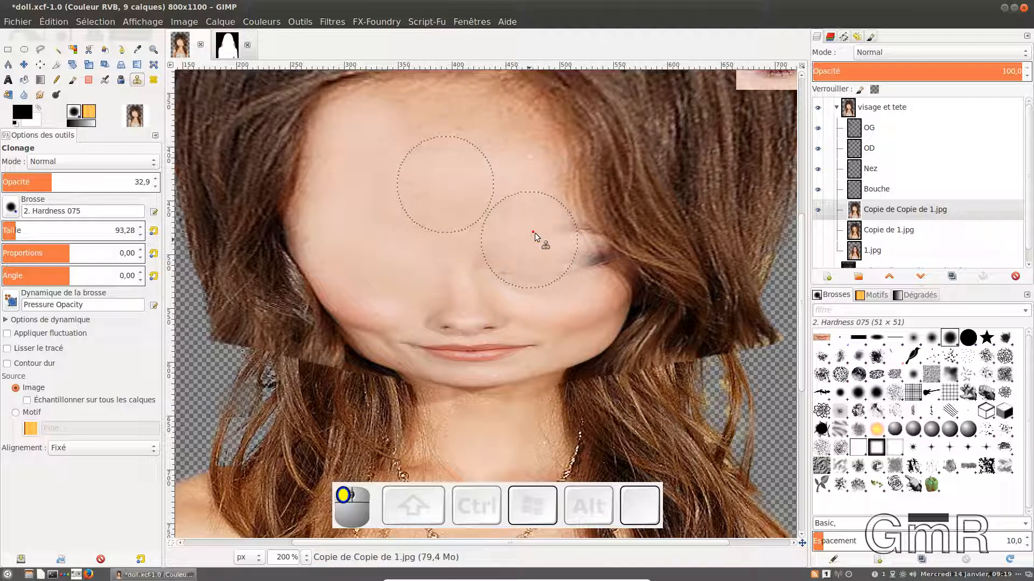
left_click_drag(535, 232, 532, 239)
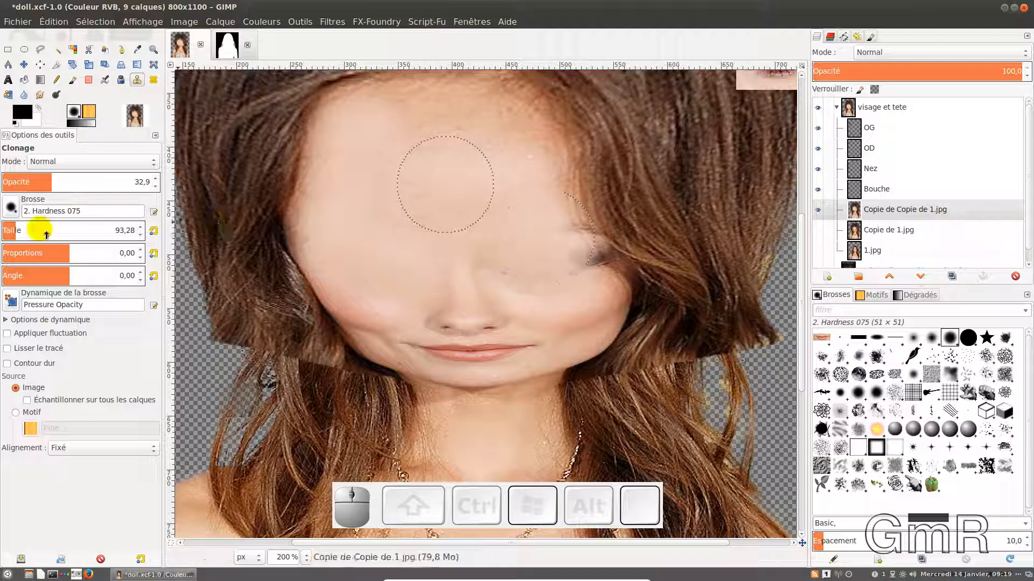
left_click_drag(12, 233, 14, 233)
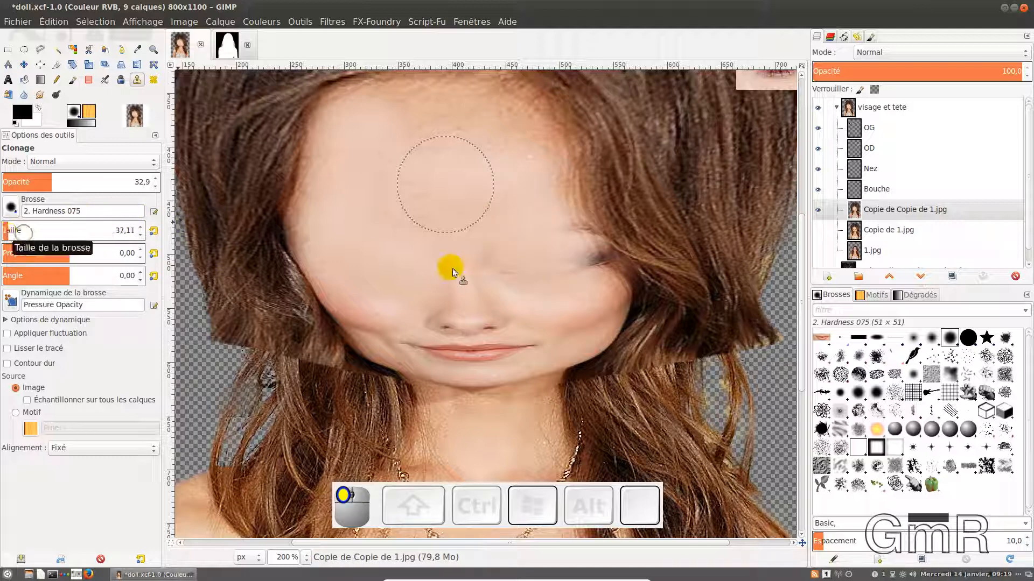
left_click_drag(590, 262, 477, 265)
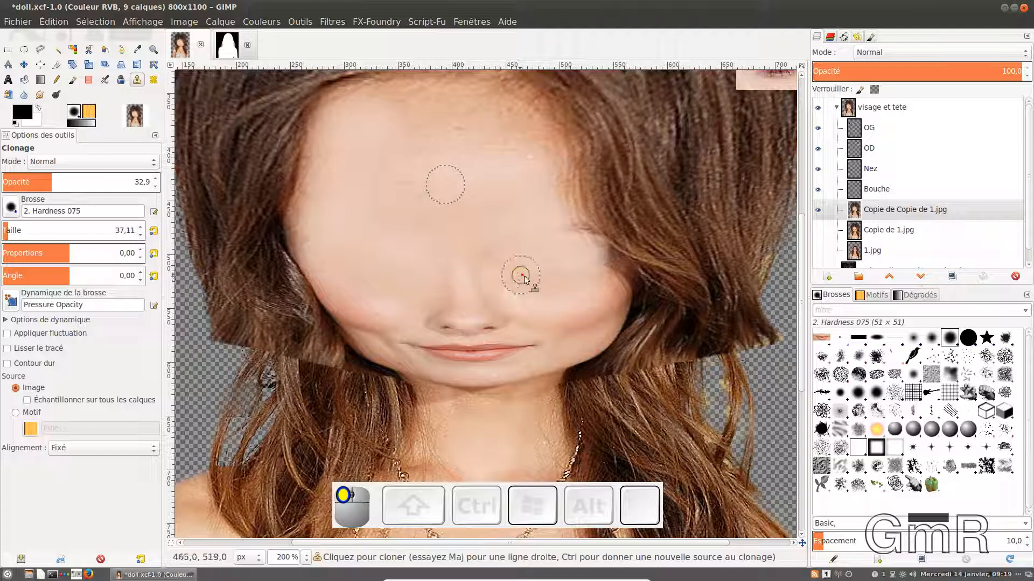
Set the brush size to 113.34 and clone forehead skin over the nose.
left_click_drag(37, 233, 51, 230)
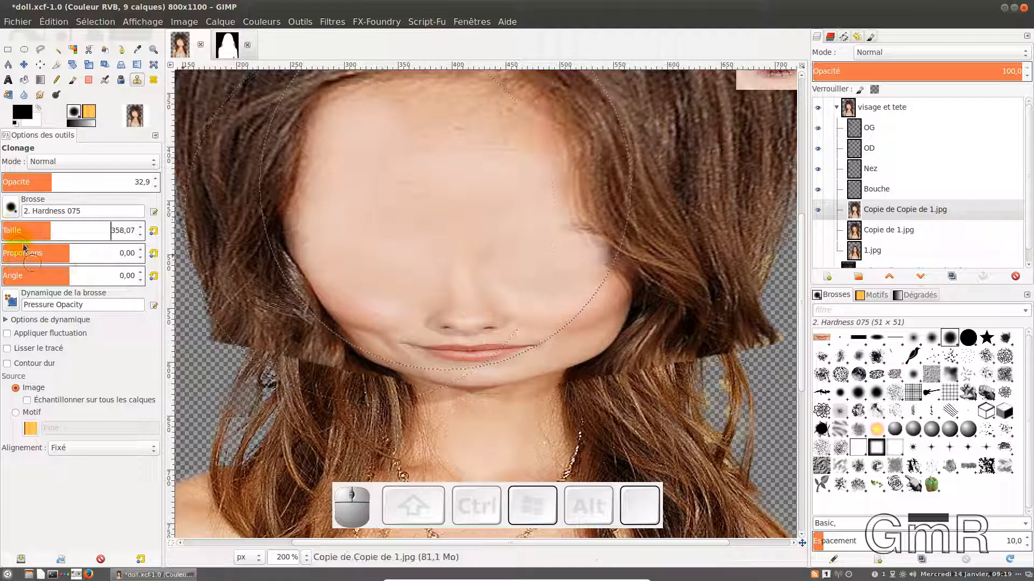
left_click_drag(28, 232, 23, 231)
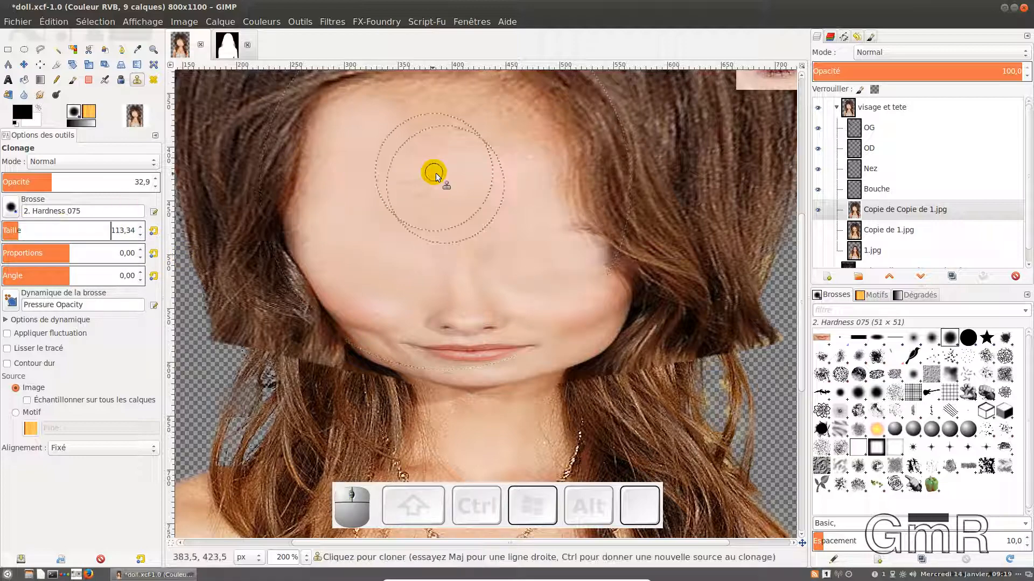
left_click(483, 263)
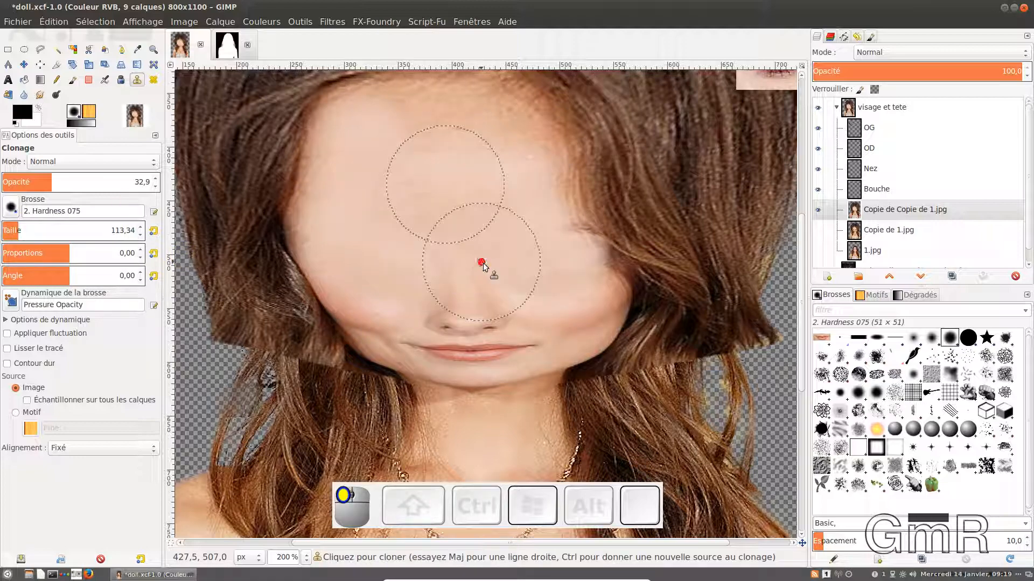
left_click(484, 266)
left_click_drag(471, 280, 462, 339)
left_click(459, 314)
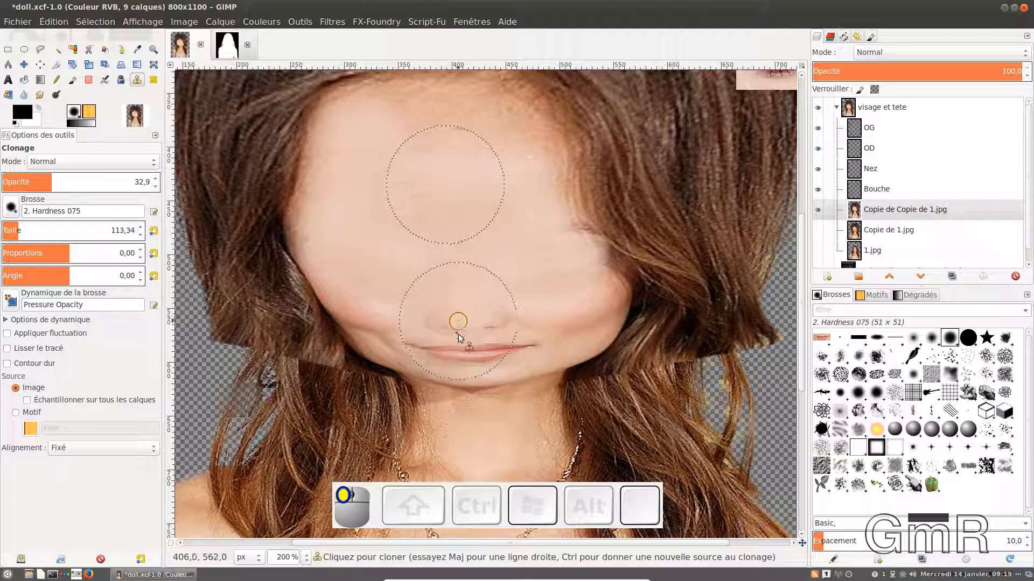
left_click(463, 333)
left_click(479, 318)
left_click(479, 318)
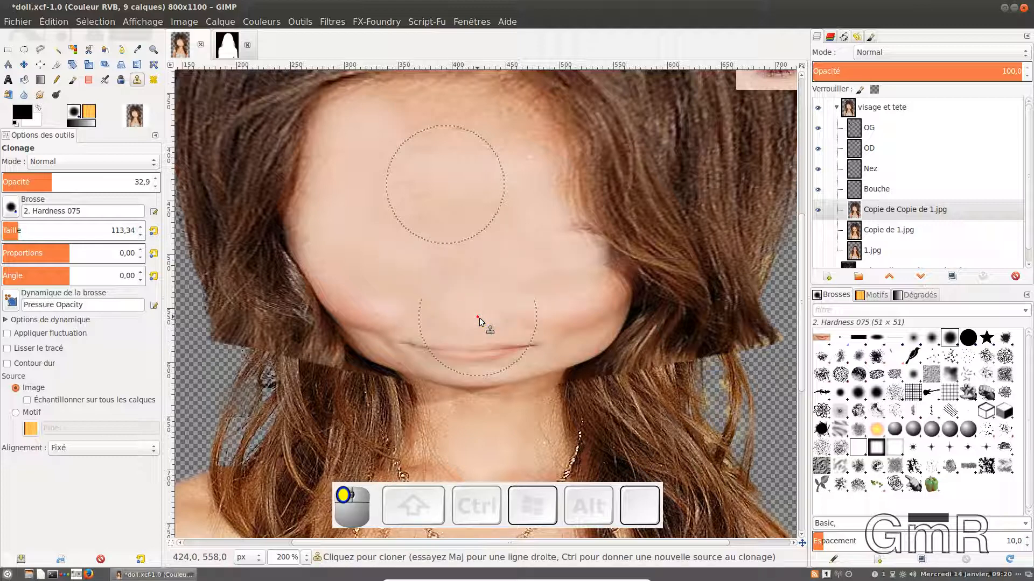
Clone skin over the mouth, using a brush size of 53.16 to remove its two corners.
left_click(483, 321)
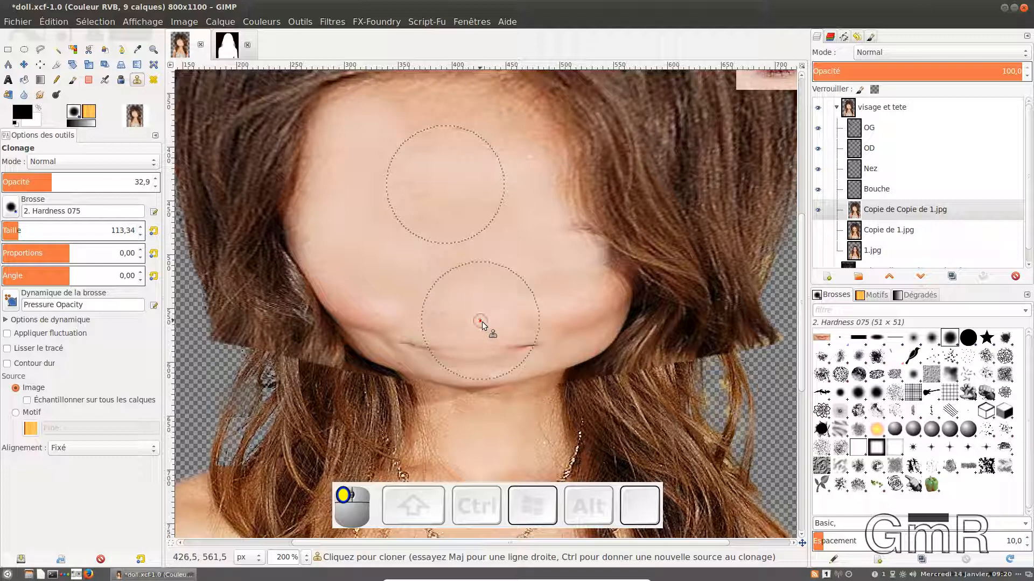
left_click(480, 318)
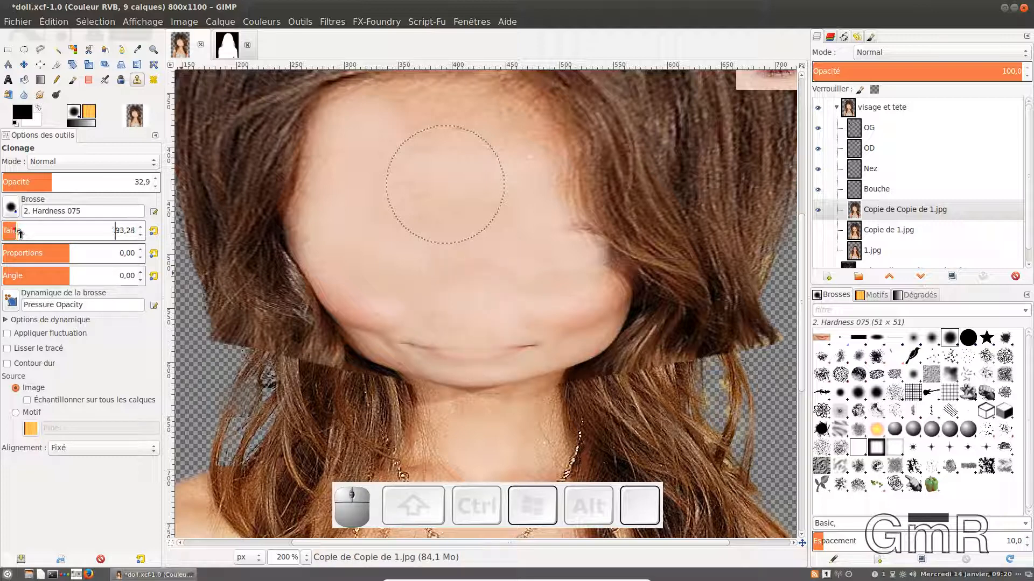
left_click(411, 347)
left_click(419, 347)
left_click(409, 347)
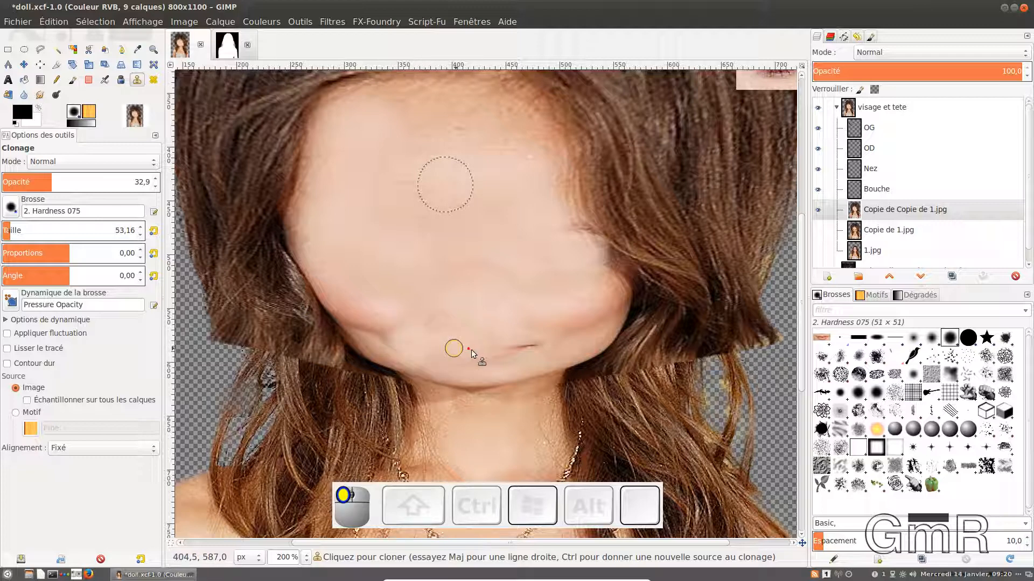
left_click(513, 348)
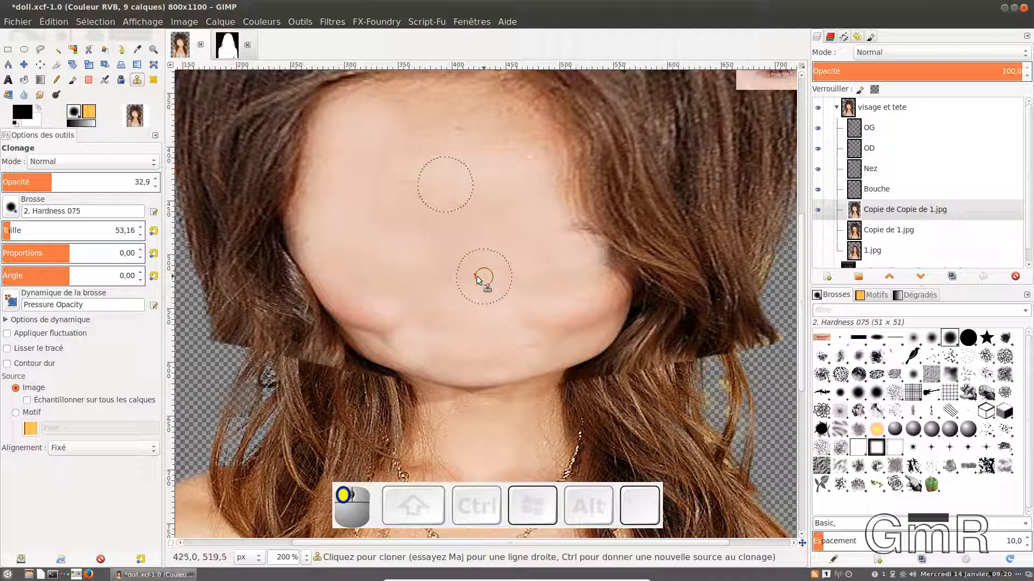
Clone smooth skin over the blemishes and uneven patches on the upper forehead, up to the hairline.
left_click(466, 150)
left_click(487, 139)
left_click(514, 133)
left_click(530, 145)
left_click(505, 124)
left_click(503, 112)
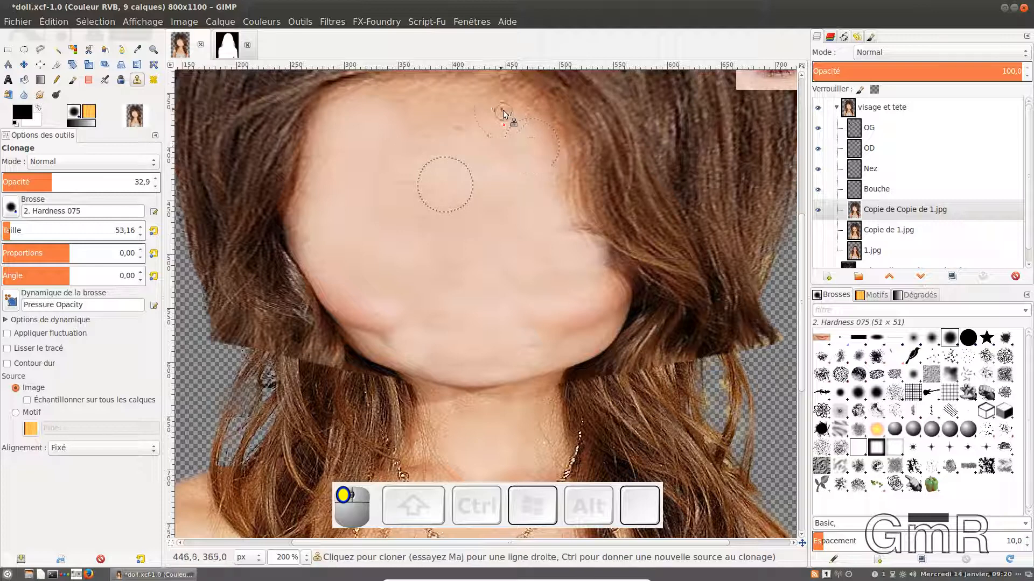
left_click(416, 95)
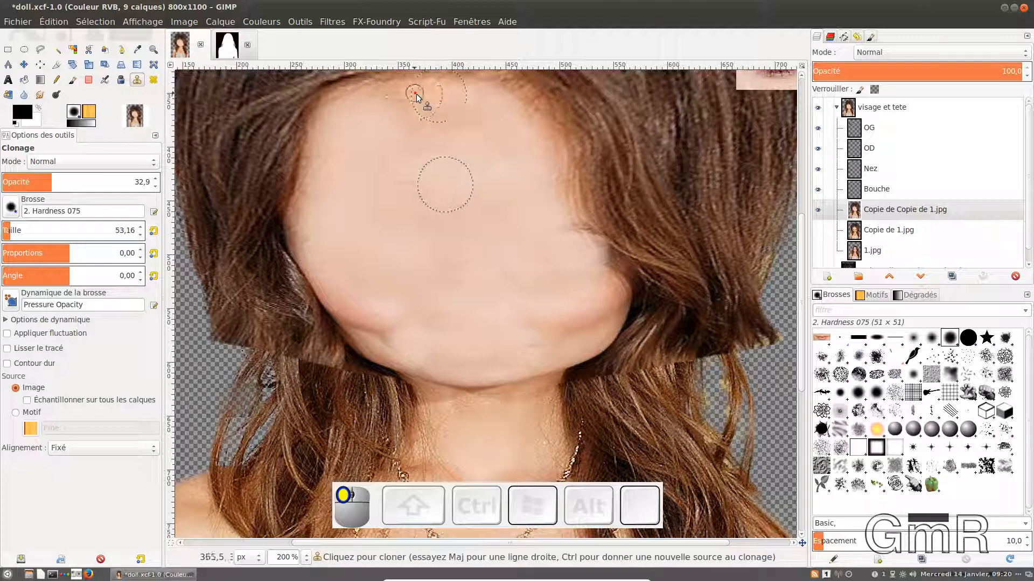
left_click(457, 118)
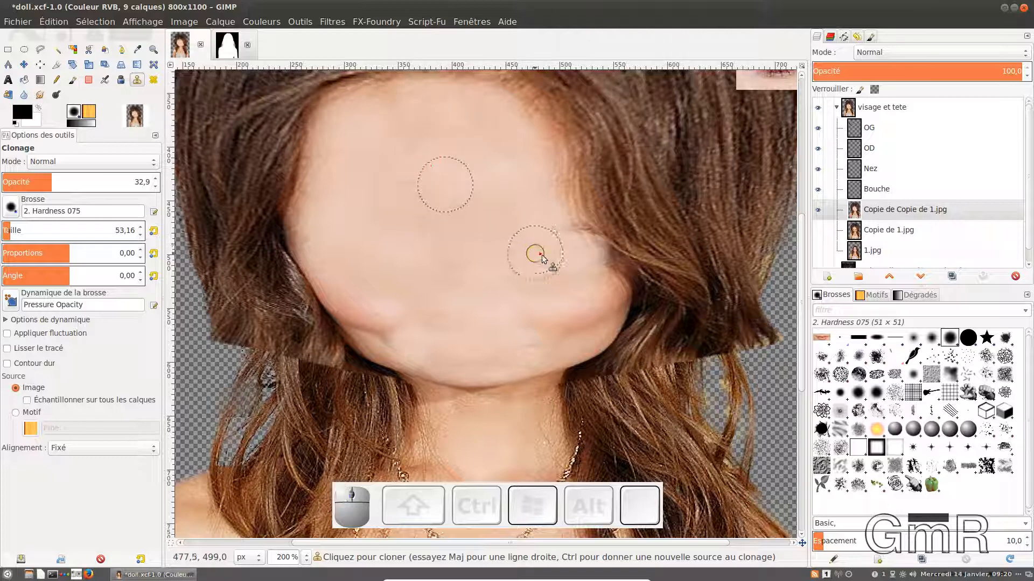
Clone skin along the edges of the forehead and both temples to even out the face near the hair.
left_click(548, 237)
left_click(561, 233)
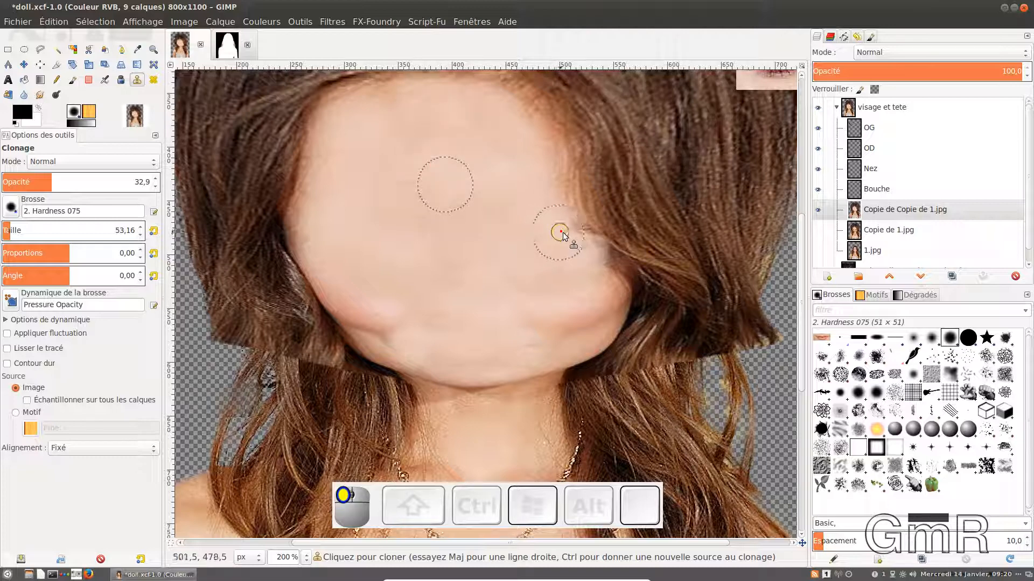
left_click(541, 153)
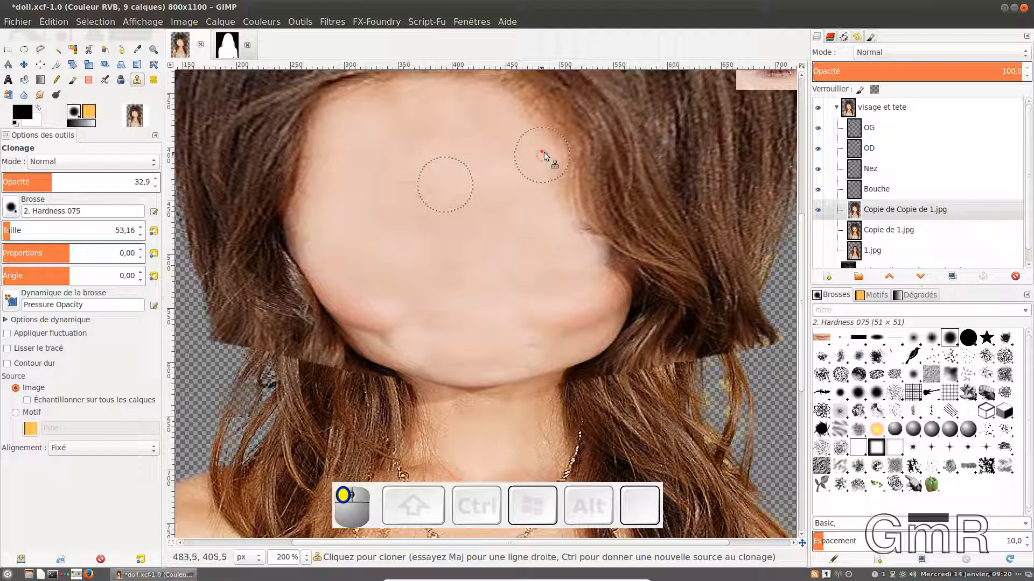
left_click(365, 132)
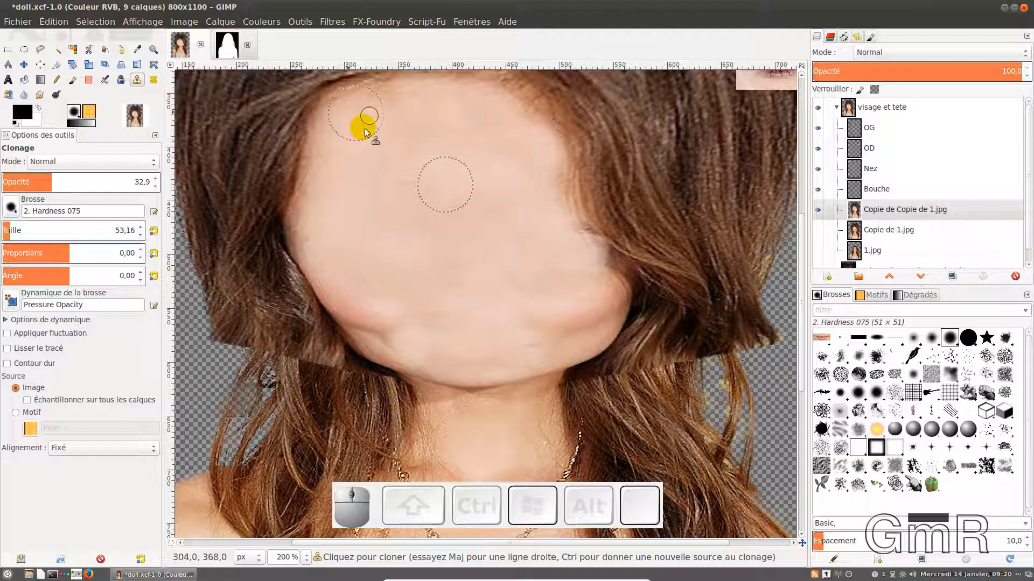
left_click(314, 233, "ctrl")
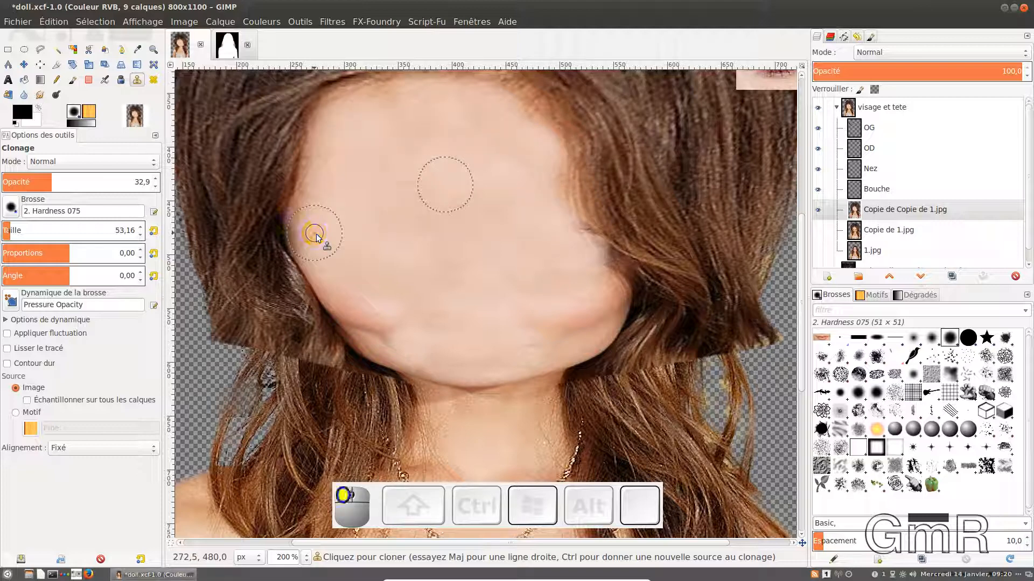
scroll(440, 239, "down", 1, "ctrl")
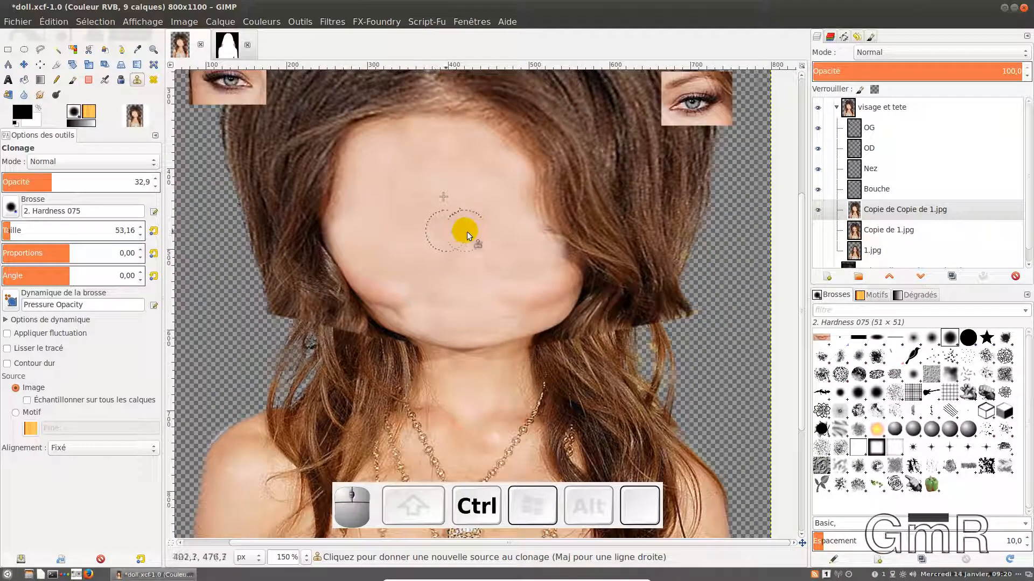
Move the OG eye cut-out onto the matching side of the blank face and widen the canvas area.
scroll(463, 231, "down", 1, "ctrl")
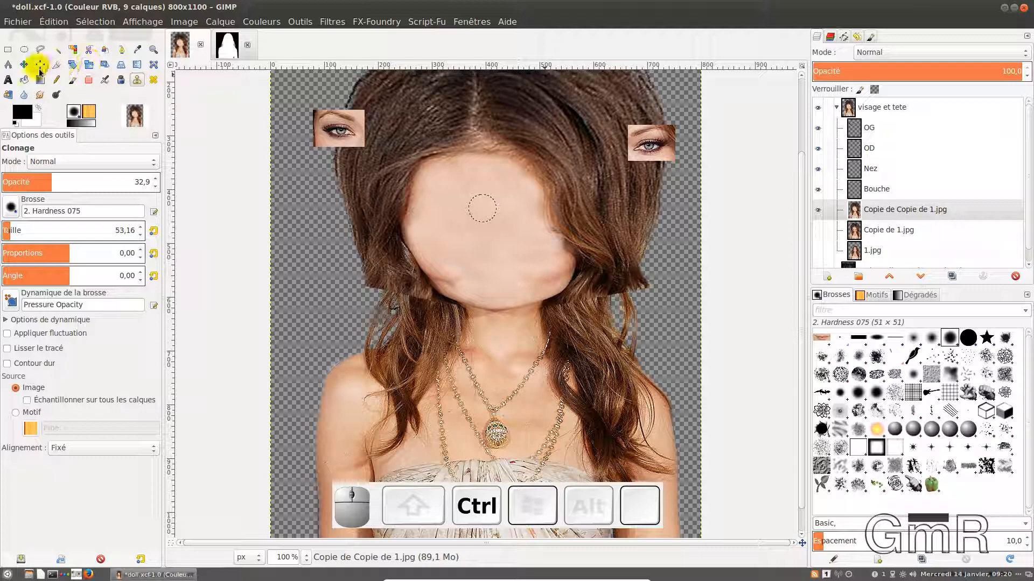
left_click(27, 67)
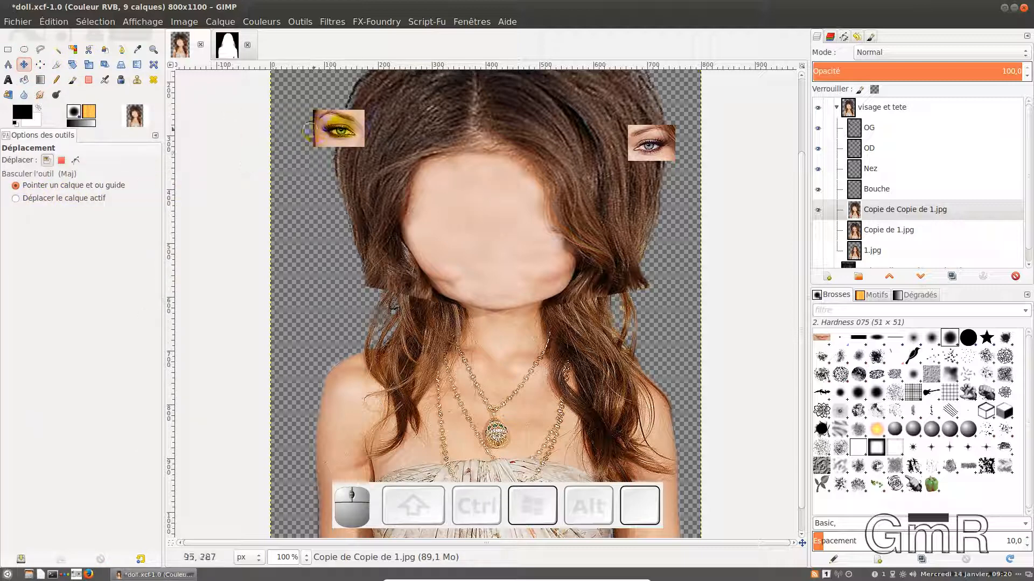
left_click_drag(350, 130, 446, 225)
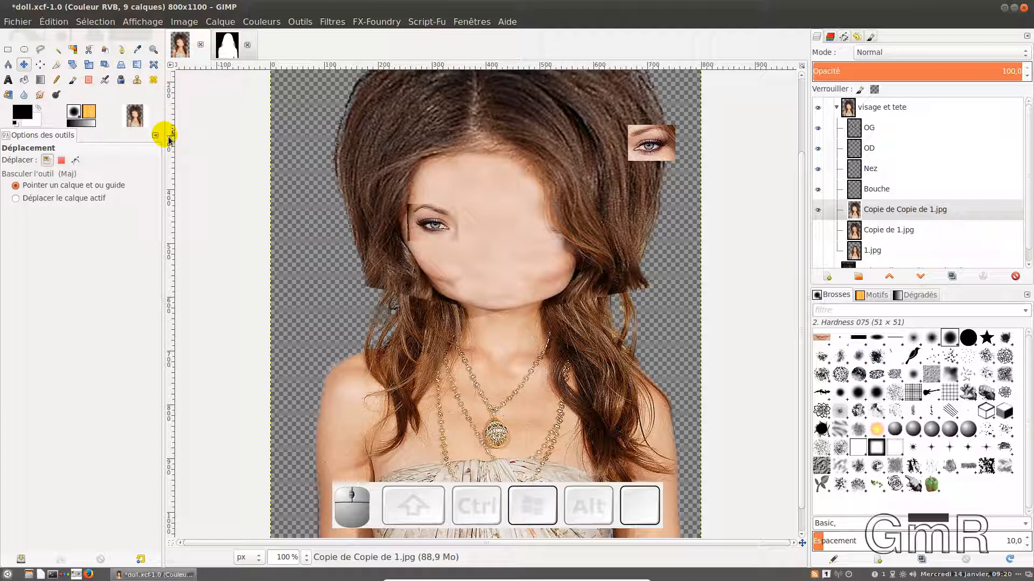
left_click_drag(170, 141, 120, 148)
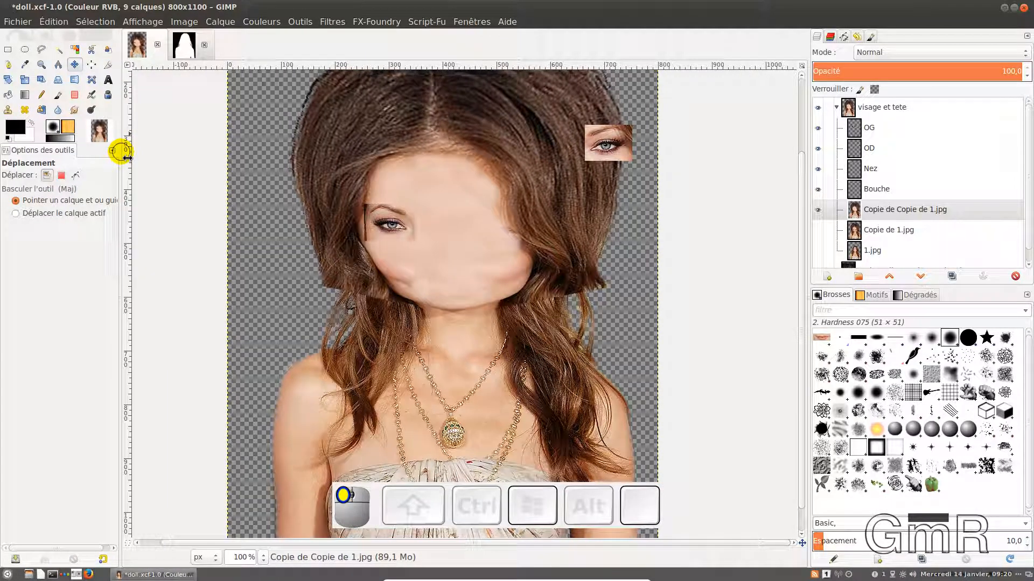
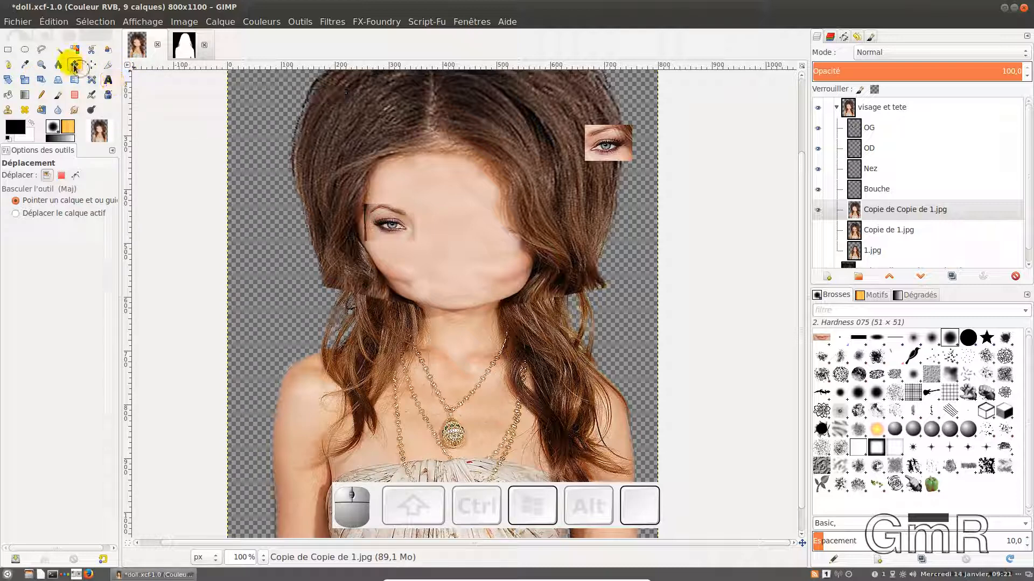
Scale the OG eye layer up to about 176 × 152 px over its side of the face.
left_click(25, 80)
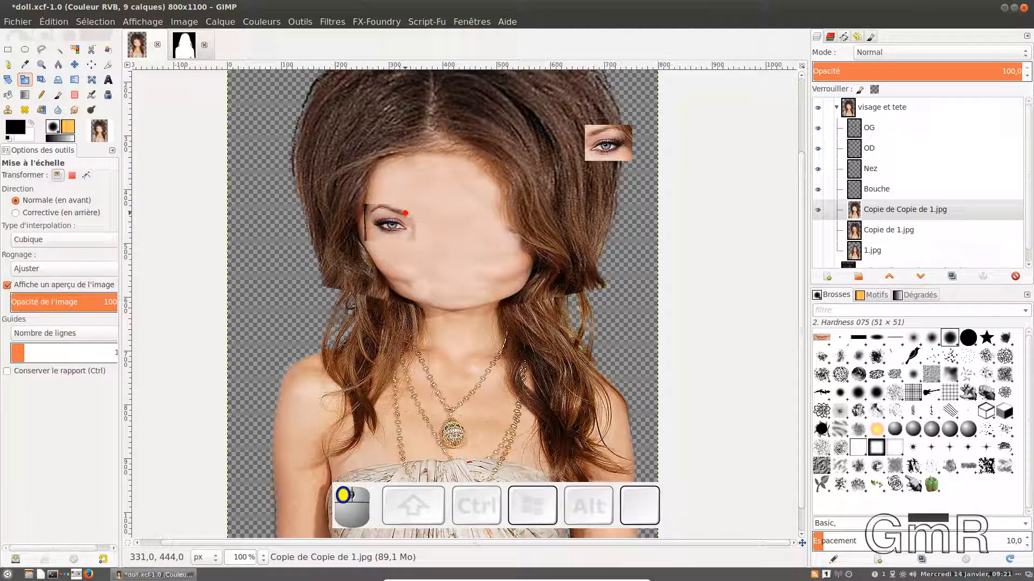
left_click(405, 213)
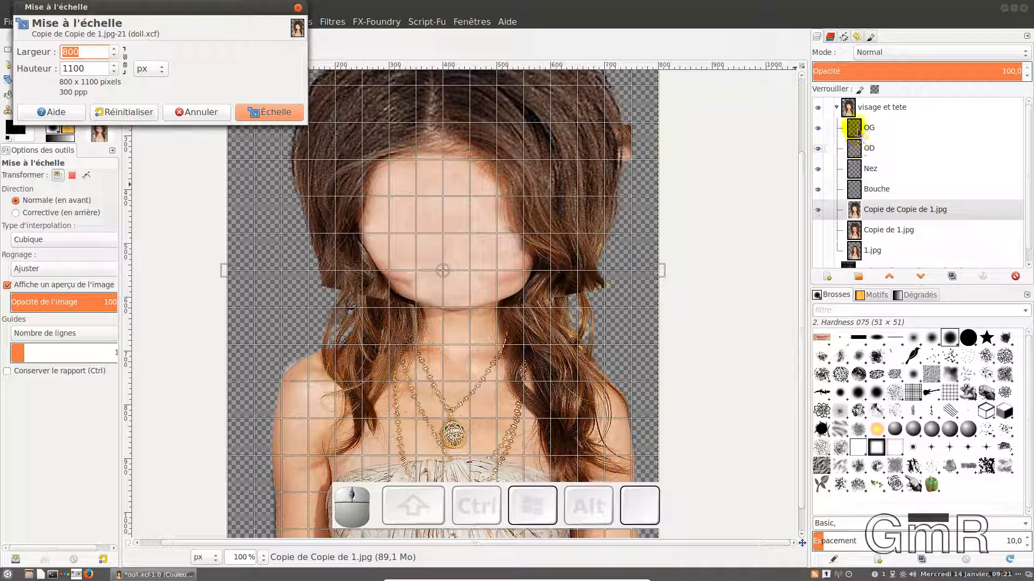
left_click(207, 113)
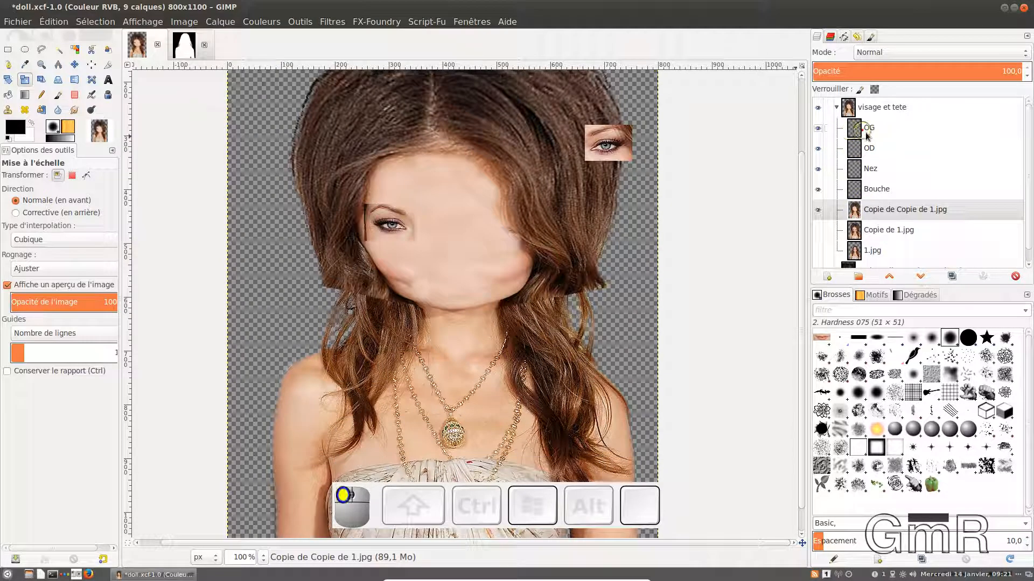
left_click(867, 136)
left_click(388, 222)
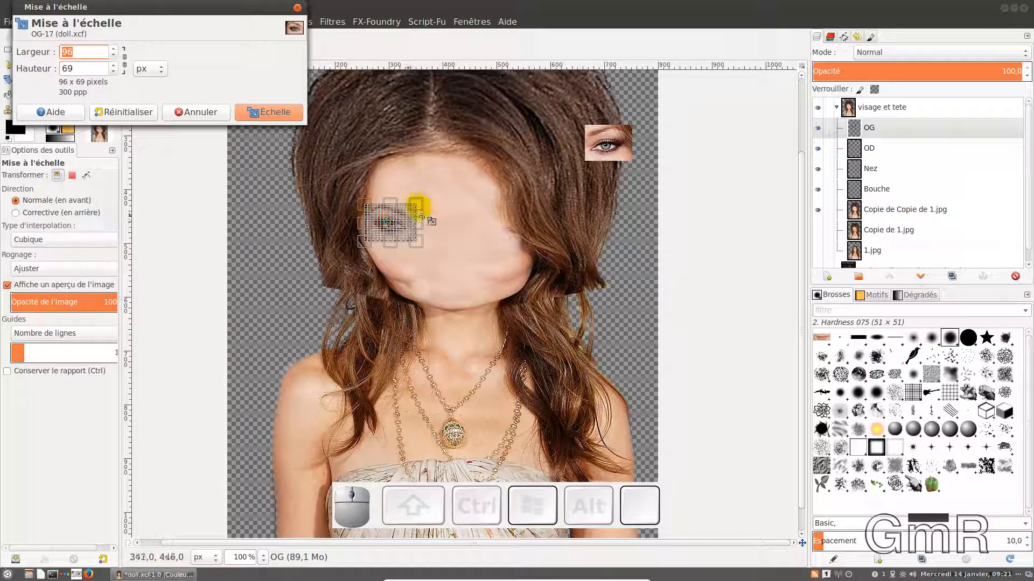
left_click(126, 65)
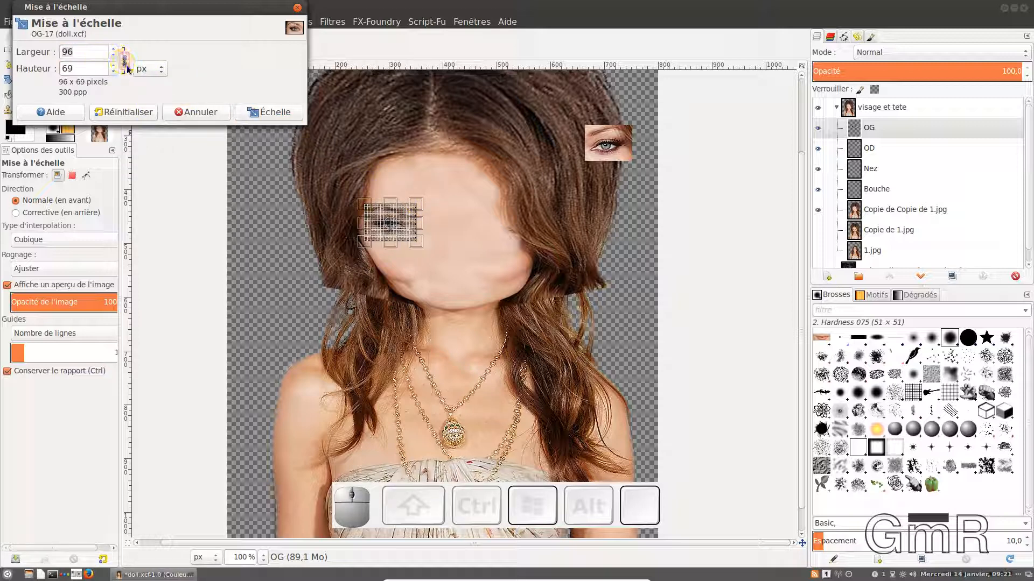
left_click_drag(399, 211, 451, 210)
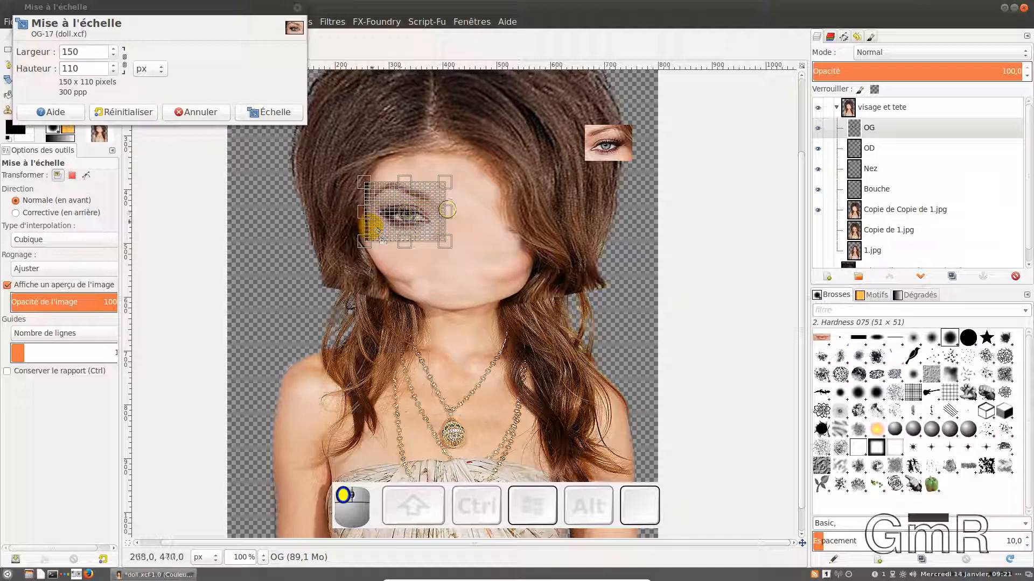
left_click_drag(371, 242, 396, 263)
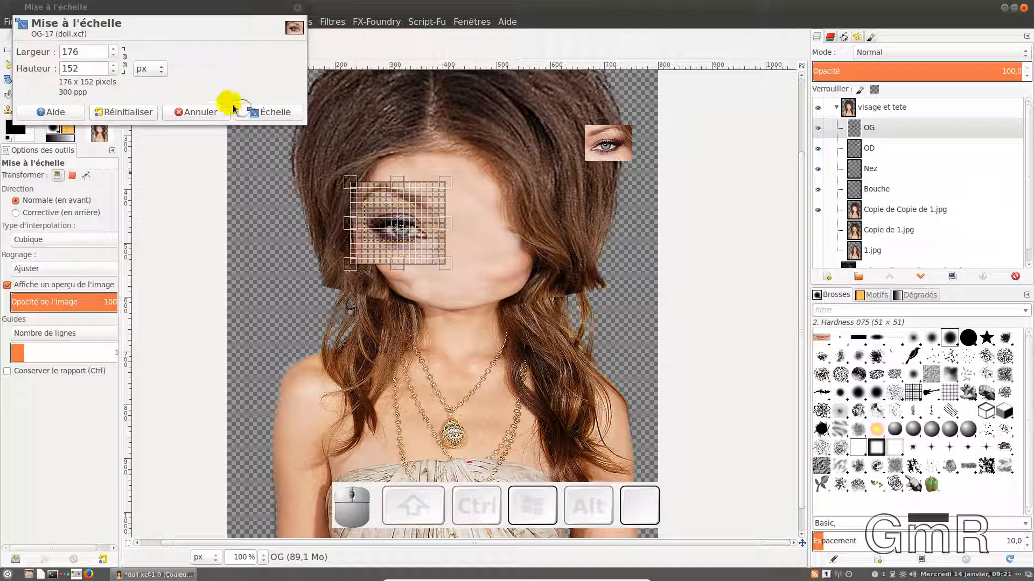
left_click(259, 118)
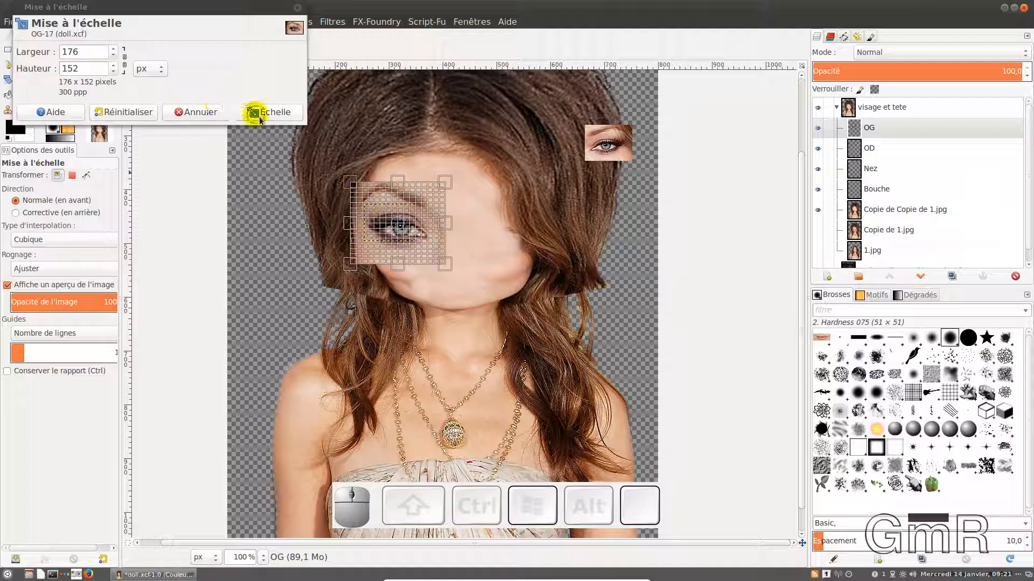
left_click(290, 119)
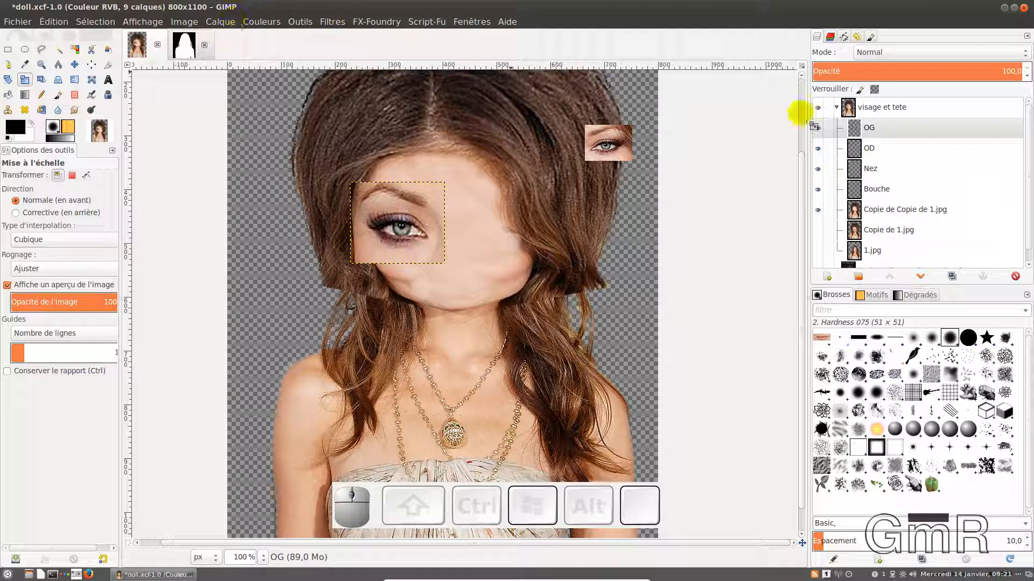
Move the OD eye cut-out onto the face beside the enlarged eye.
left_click(866, 151)
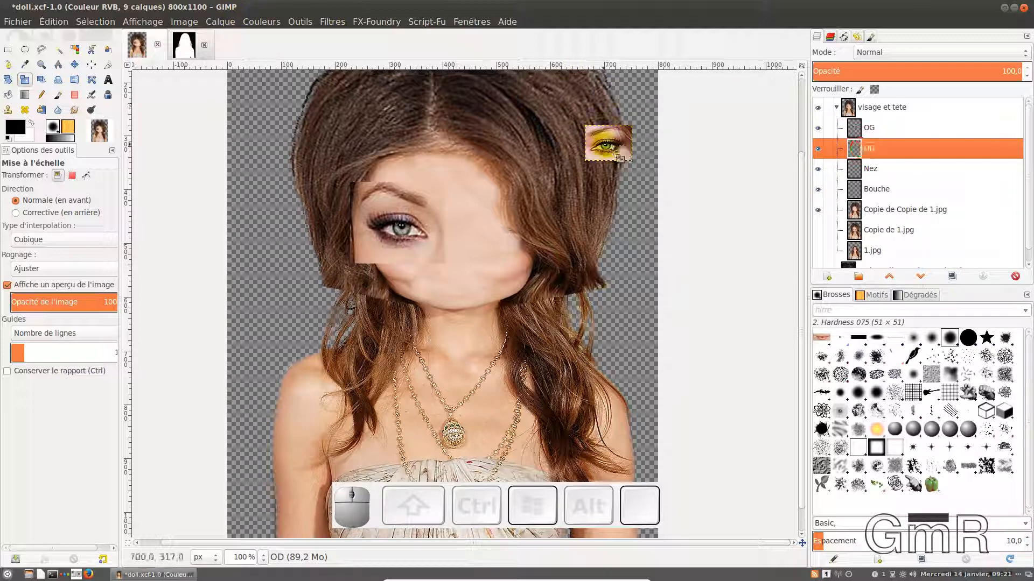
left_click(74, 64)
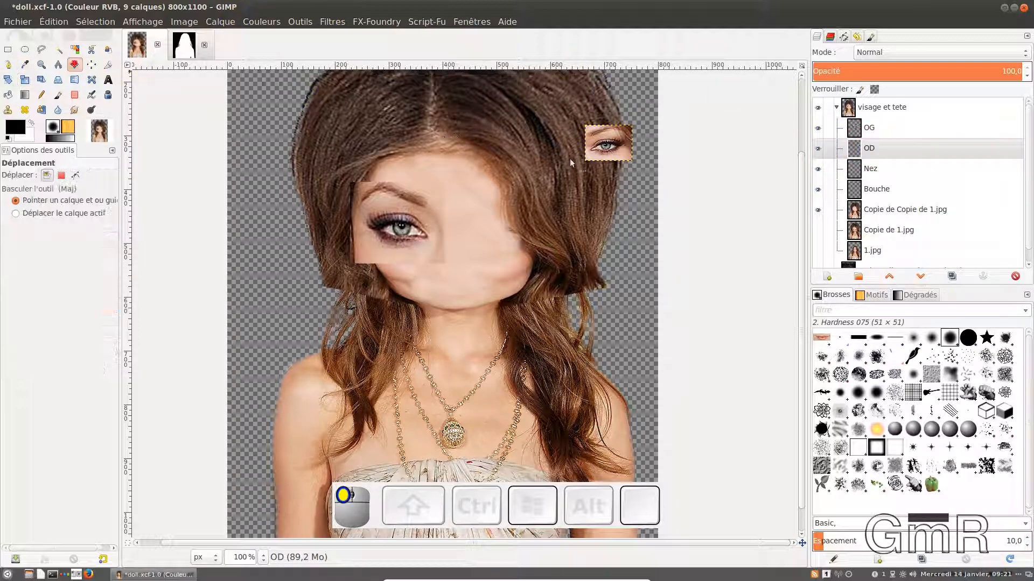
left_click_drag(605, 157, 477, 251)
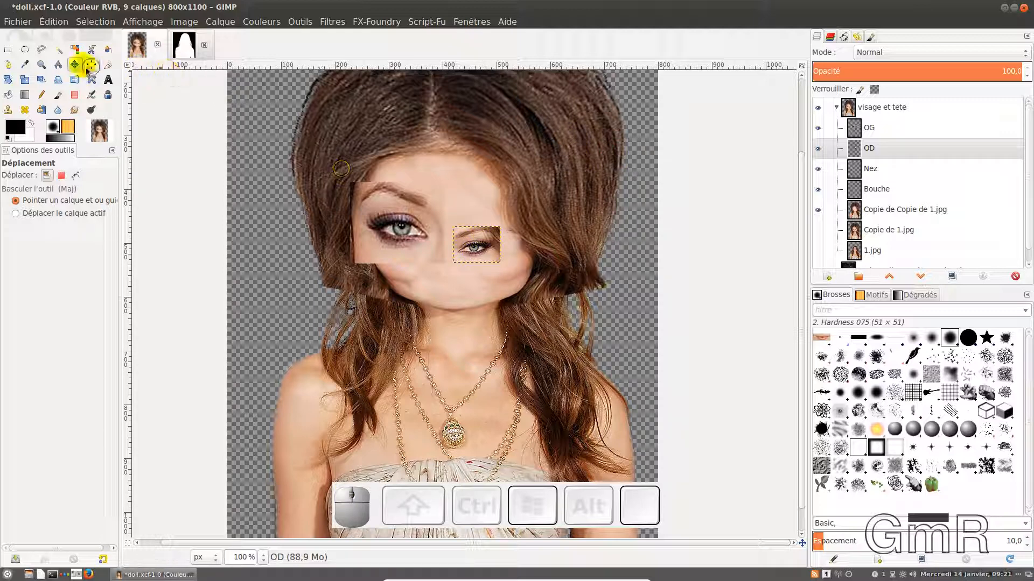
Scale the OD eye layer up to about 169 × 143 px, lined up with the other eye.
left_click(25, 80)
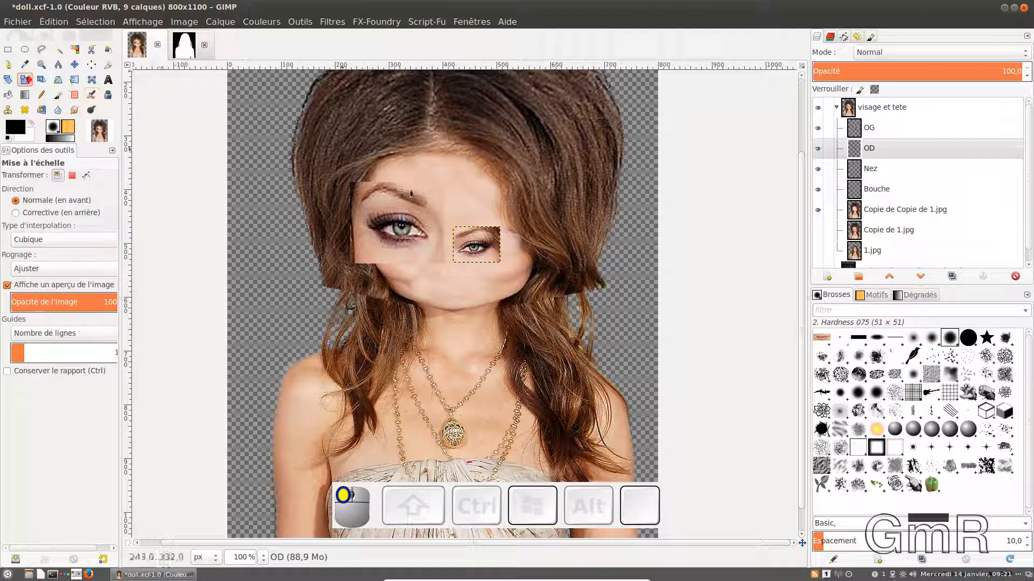
left_click(477, 237)
left_click_drag(482, 232, 476, 186)
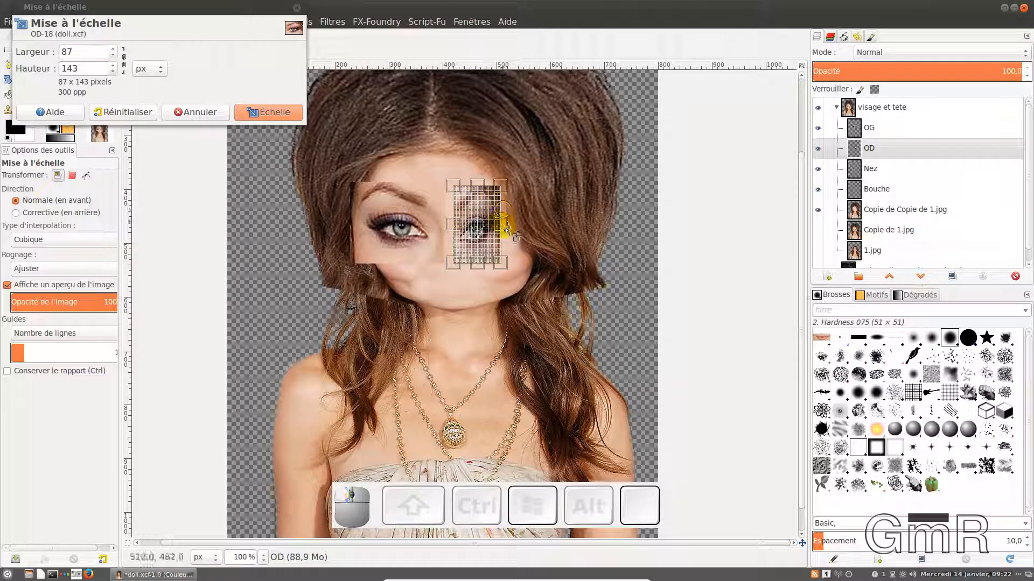
left_click_drag(506, 222, 549, 231)
left_click_drag(454, 229, 498, 224)
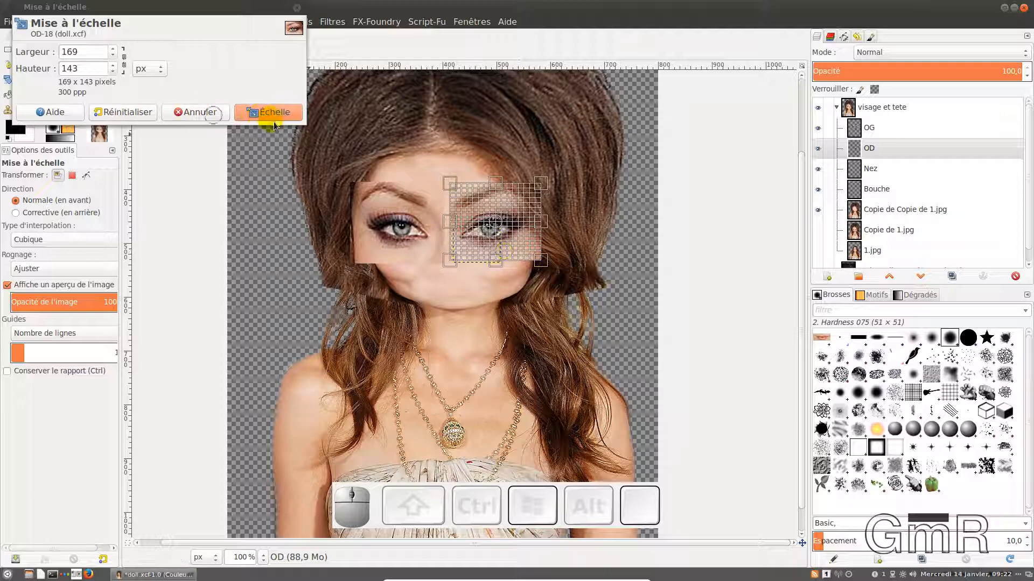
left_click(274, 125)
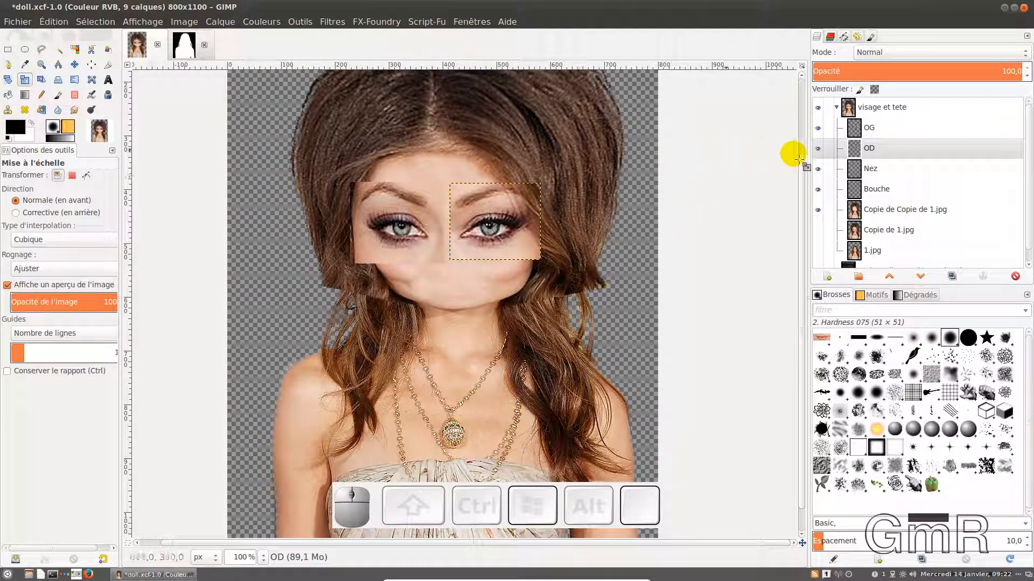
Move the nose cut-out to the middle of the face between the eyes and place the mouth cut-out beneath it.
left_click(863, 171)
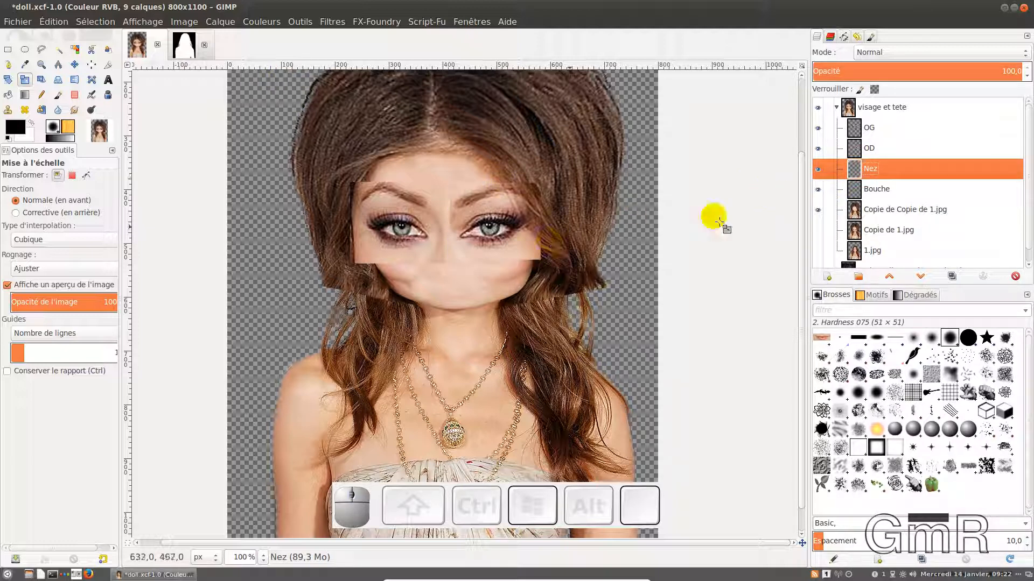
scroll(565, 196, "down", 2, "ctrl")
left_click(344, 175)
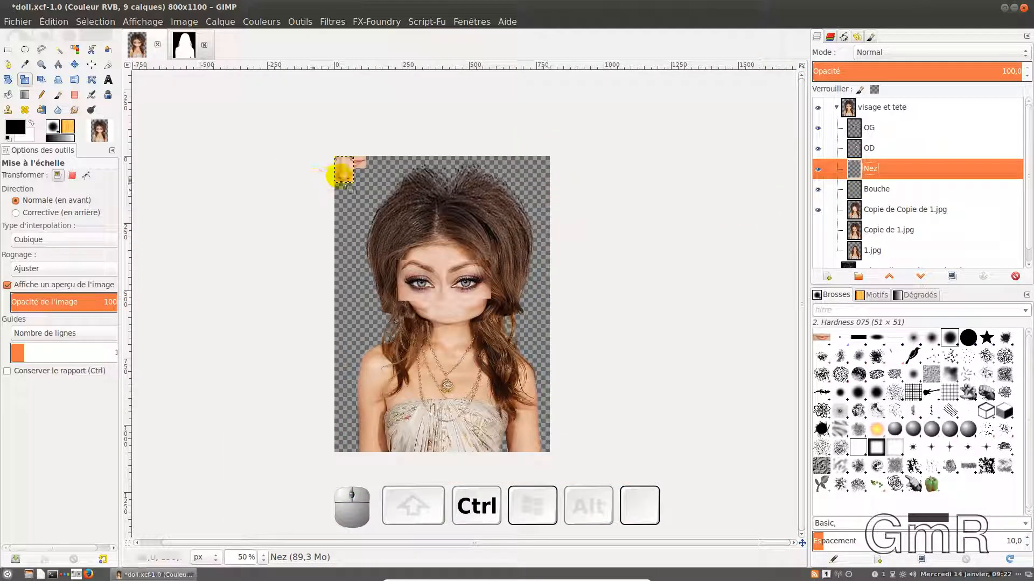
left_click(75, 64)
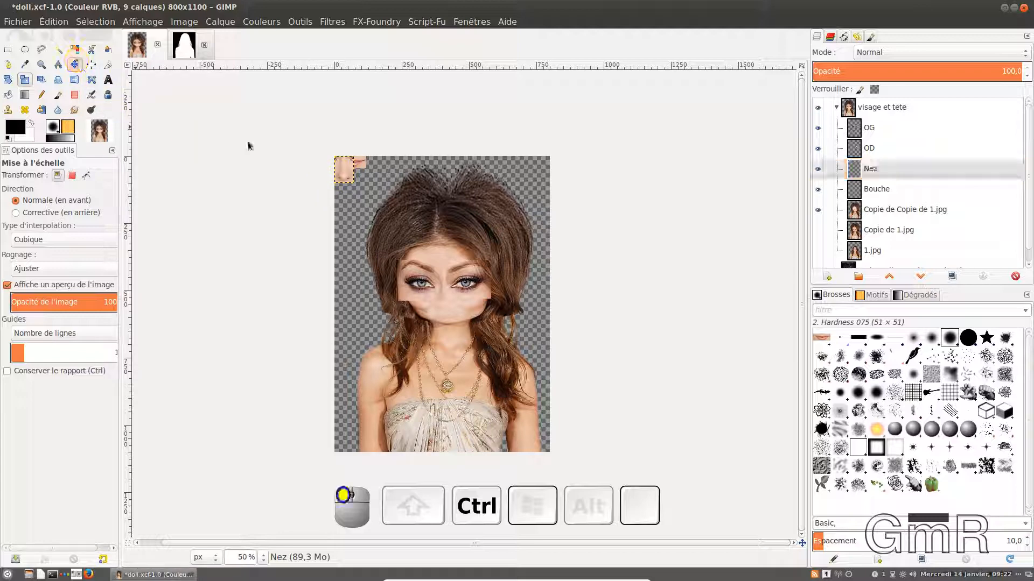
left_click(357, 181)
left_click_drag(350, 175, 445, 300)
left_click_drag(445, 294, 445, 294)
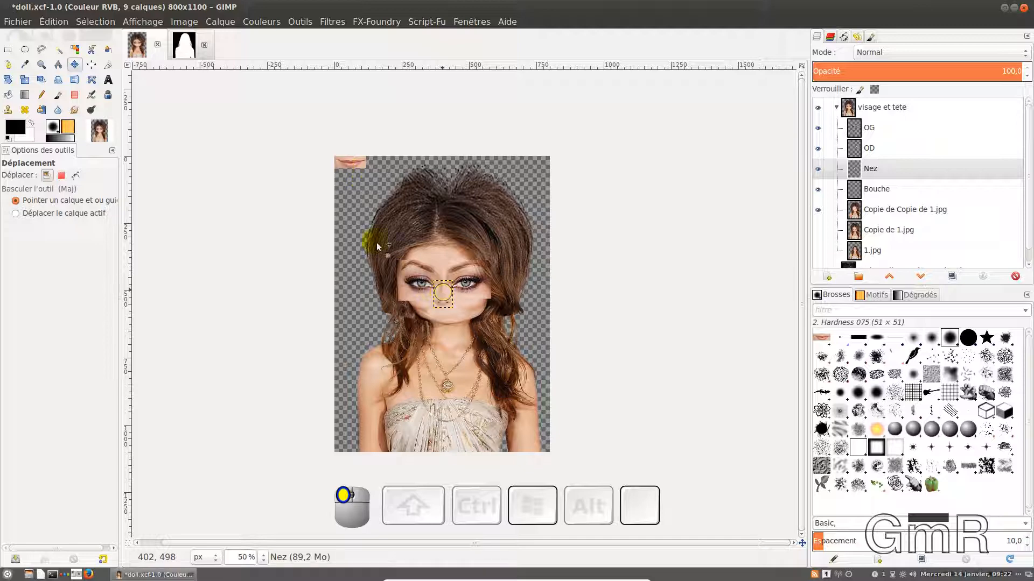
left_click_drag(360, 166, 425, 319)
Raise the Nez layer above both eye layers and shift the nose slightly upward between the eyes.
scroll(422, 322, "up", 3)
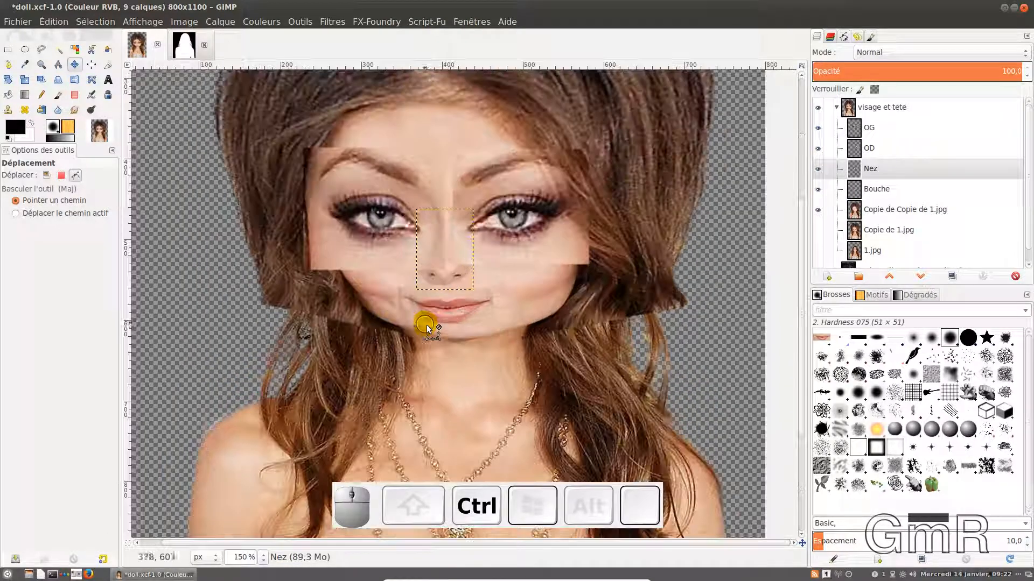
scroll(429, 327, "up", 1)
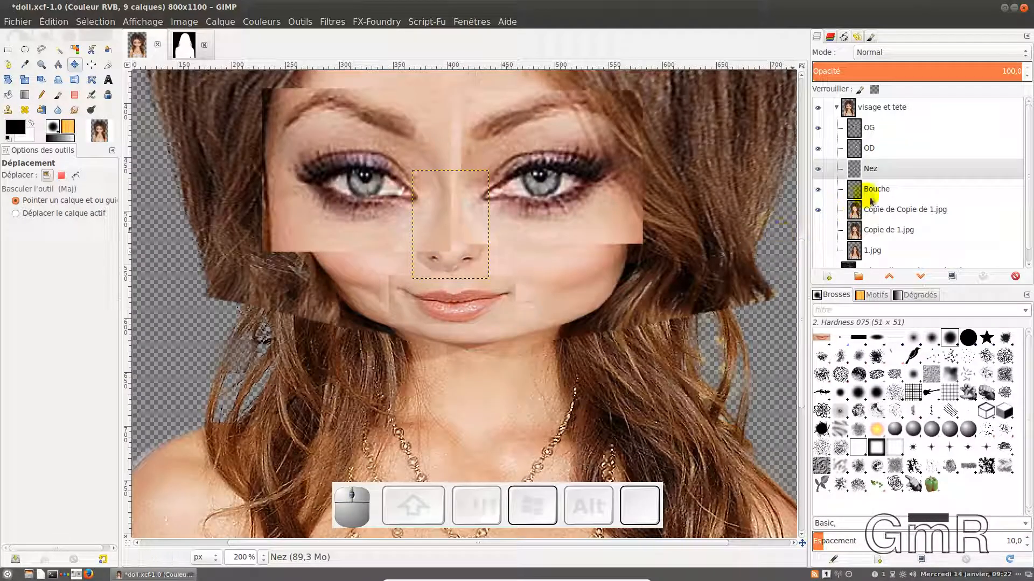
left_click(889, 276)
left_click(889, 276)
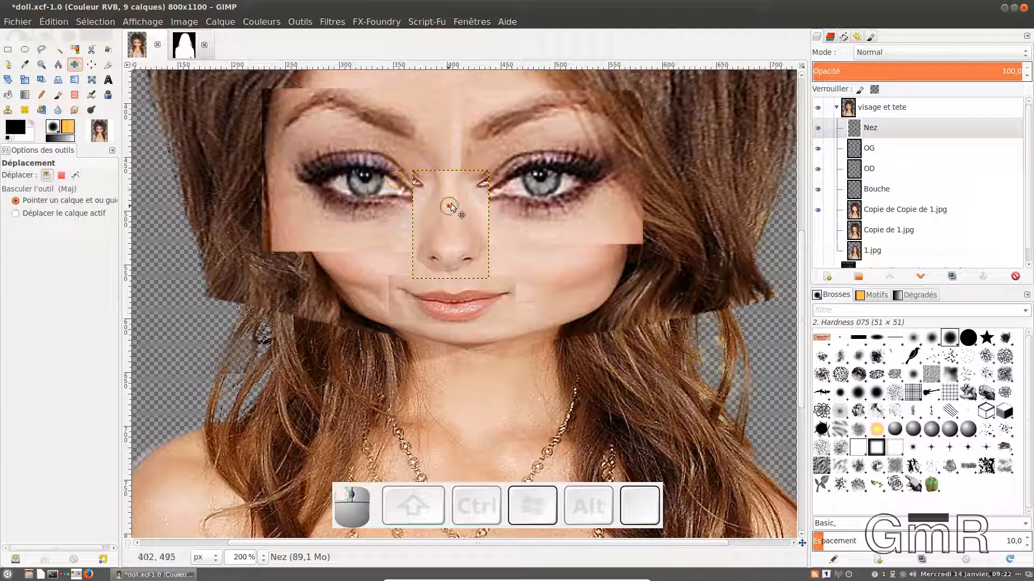
left_click_drag(451, 209, 454, 203)
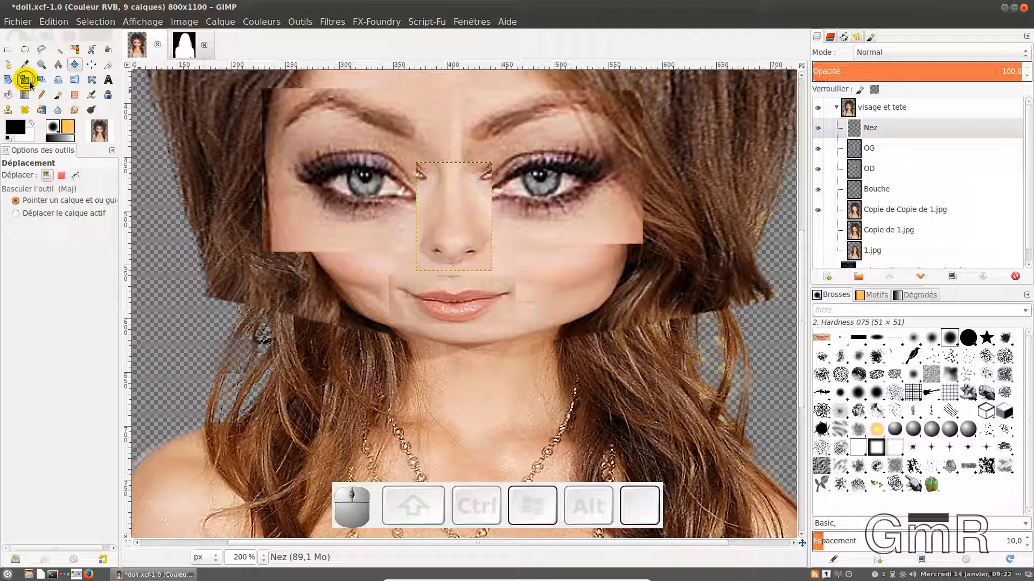
Scale the Nez layer down to about 53 × 76 px.
left_click(25, 80)
left_click(454, 201)
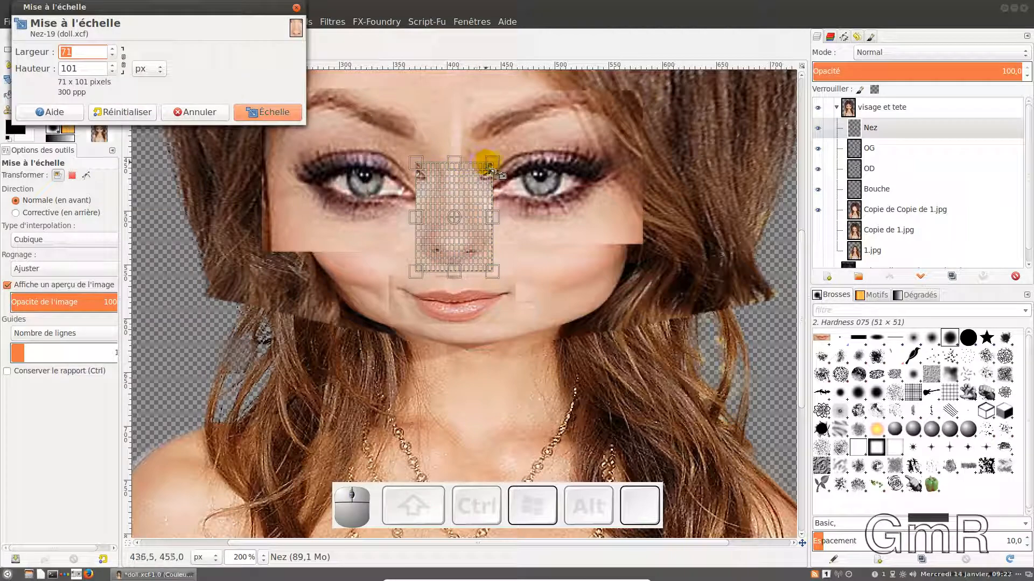
left_click_drag(491, 170, 472, 190)
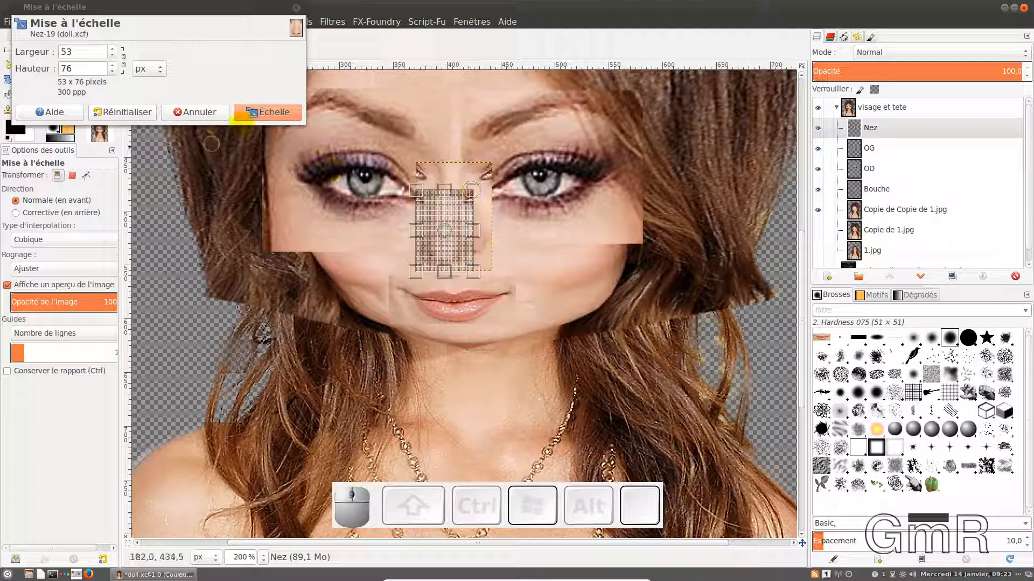
left_click(253, 113)
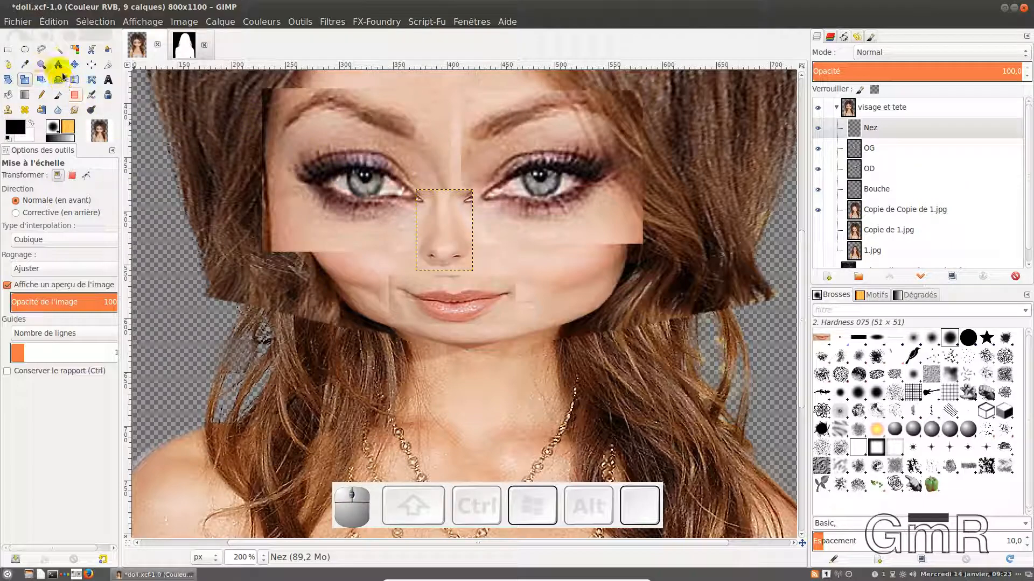
Center the reduced nose between the eyes and move the mouth slightly up to align beneath it.
left_click(74, 64)
left_click(443, 231)
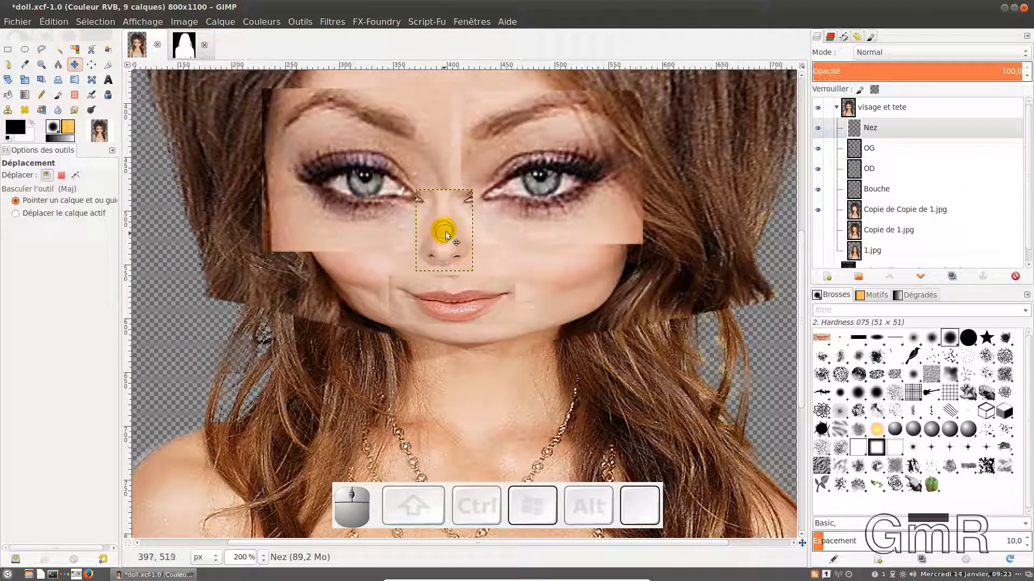
left_click_drag(446, 232, 468, 250)
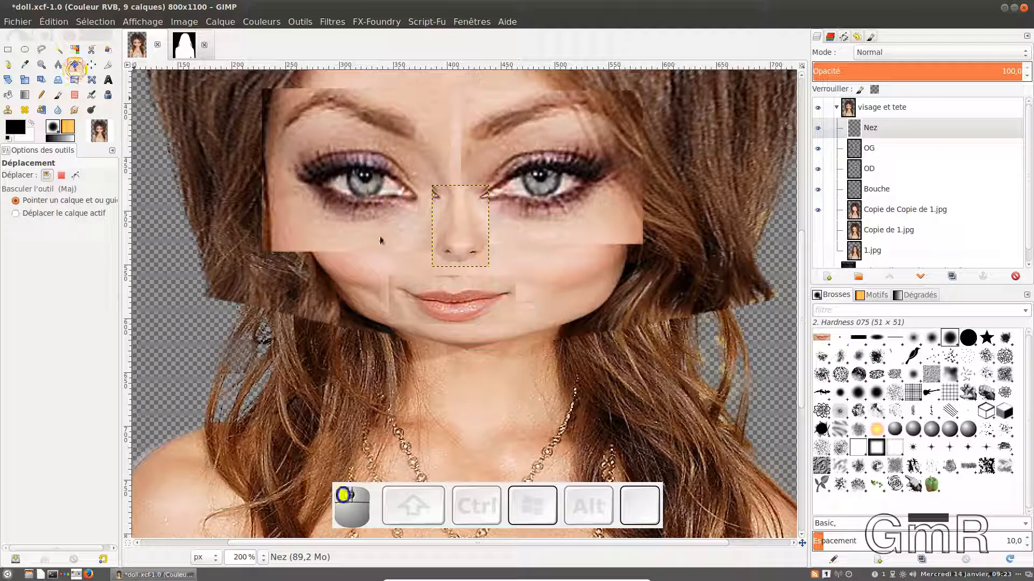
mouse_move(453, 299)
left_mouse_down()
mouse_move(466, 293)
mouse_move(460, 288)
left_mouse_up()
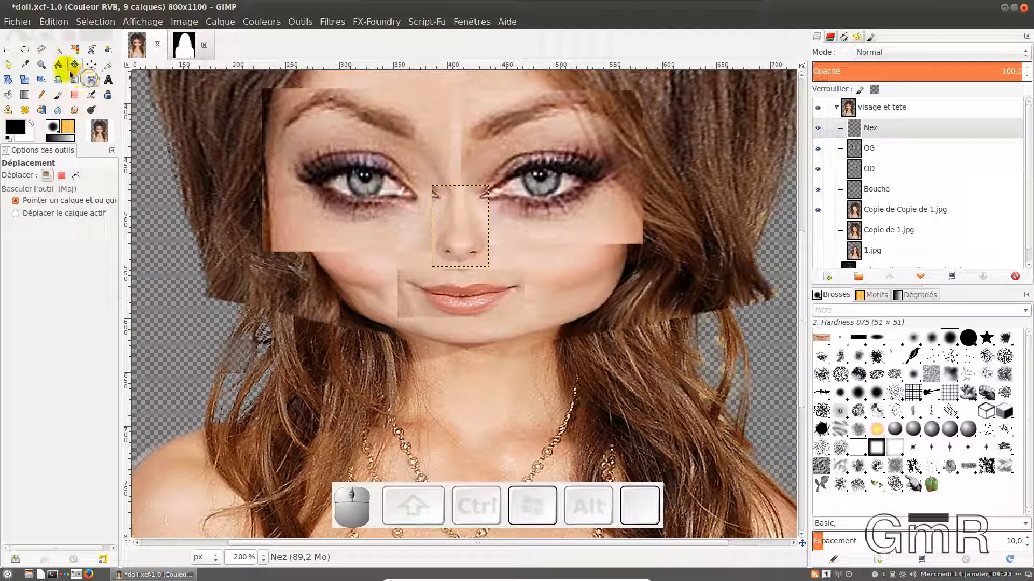
Scale the Bouche layer down to 99 × 34 px and center the reduced mouth beneath the nose.
left_click(26, 79)
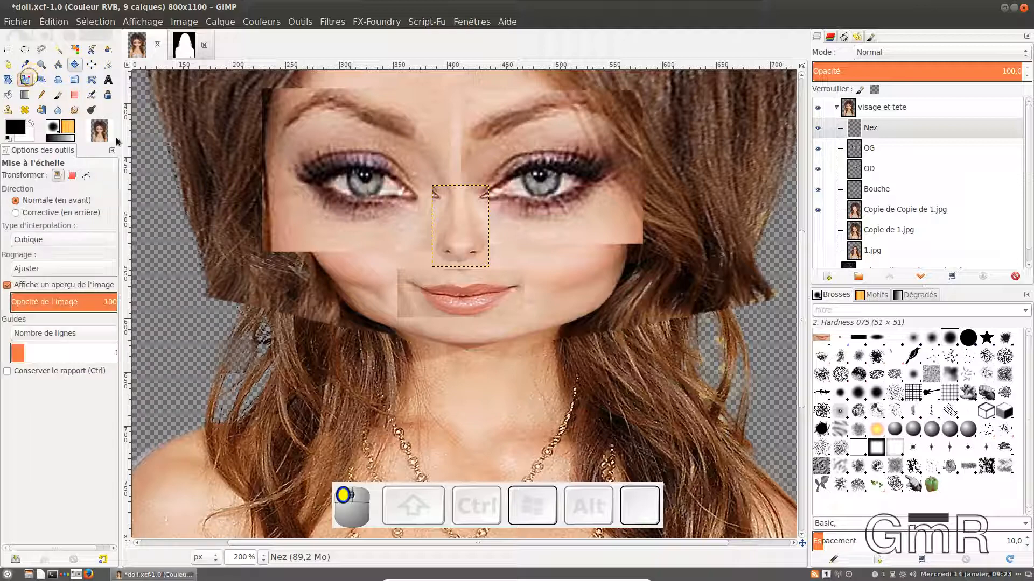
left_click(459, 285)
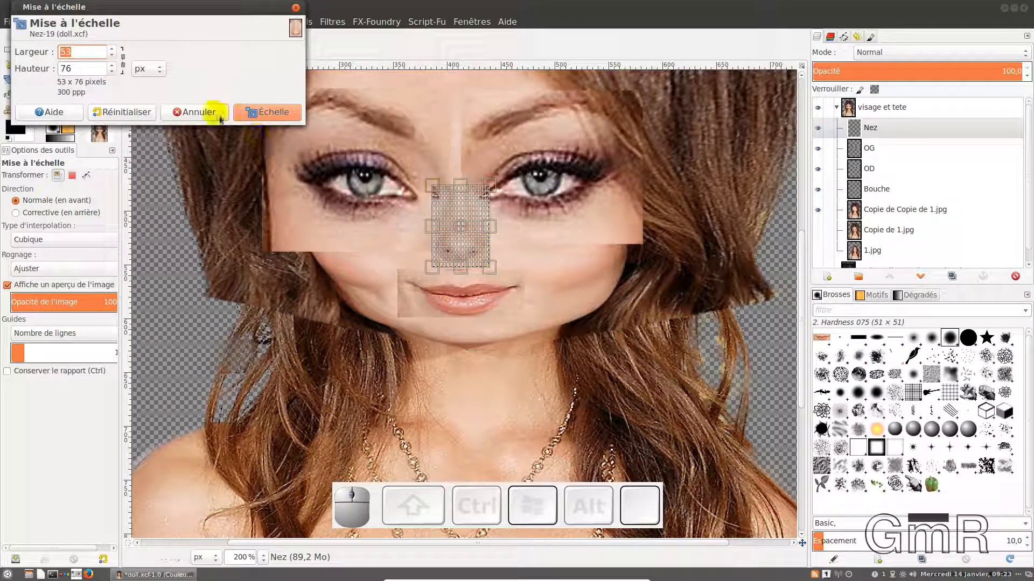
left_click(218, 113)
left_click(857, 192)
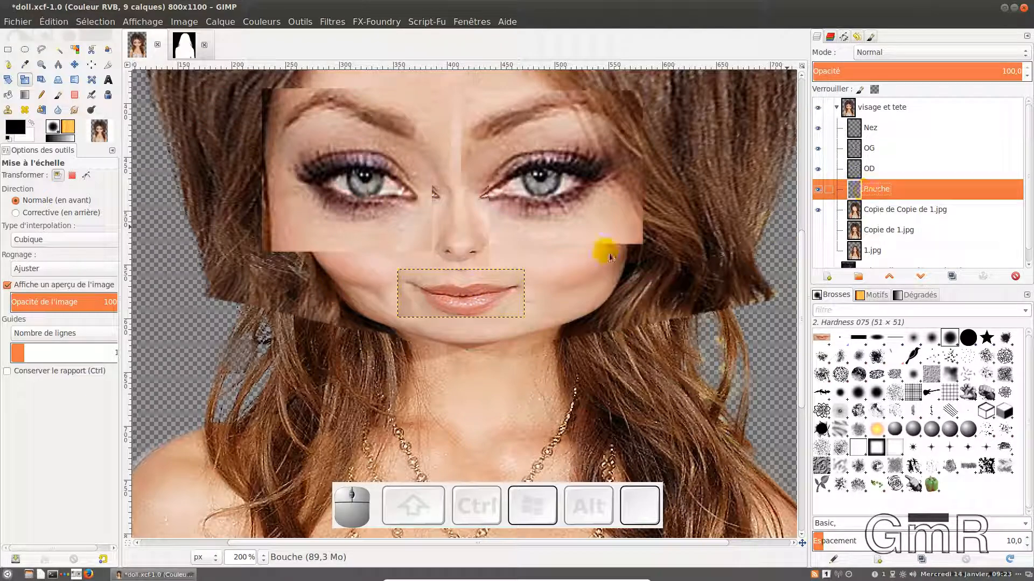
left_click(491, 284)
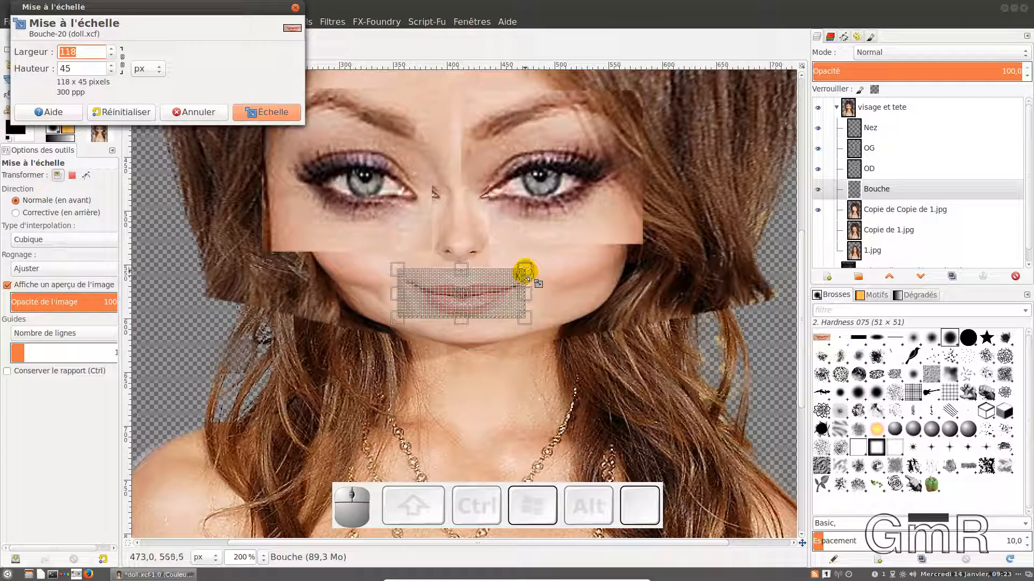
left_click_drag(524, 270, 504, 280)
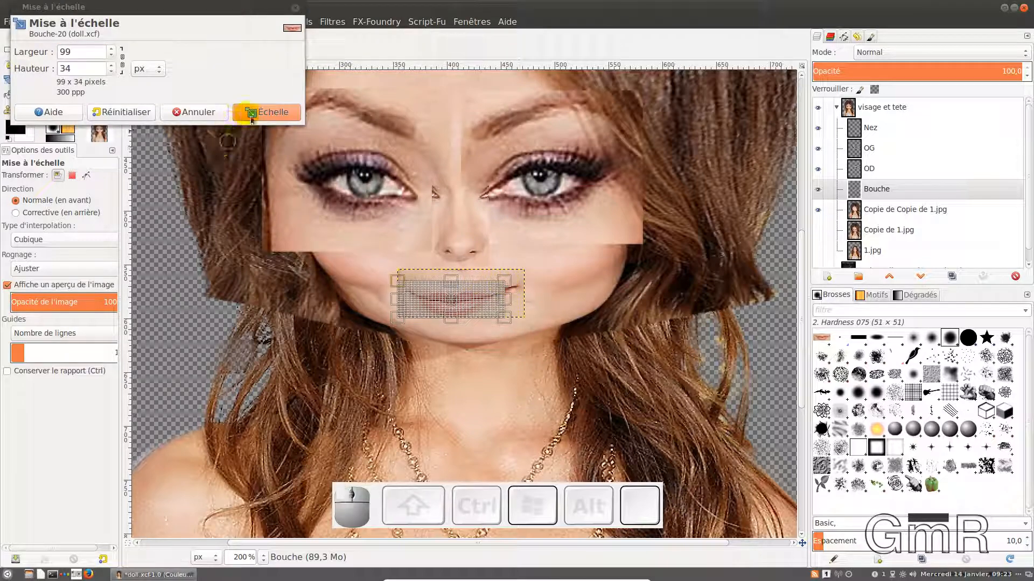
left_click_drag(447, 301, 461, 296)
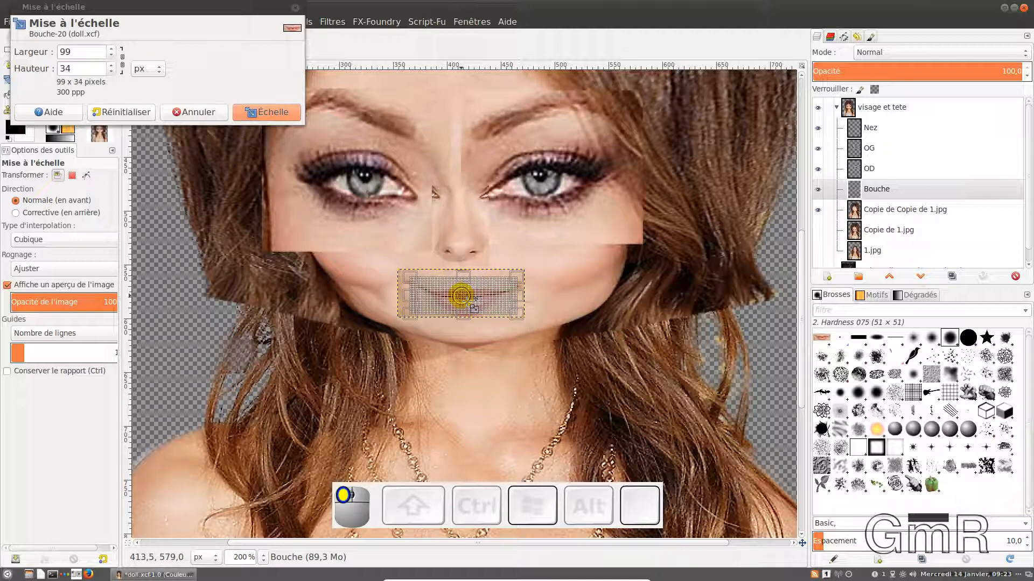
left_click(273, 113)
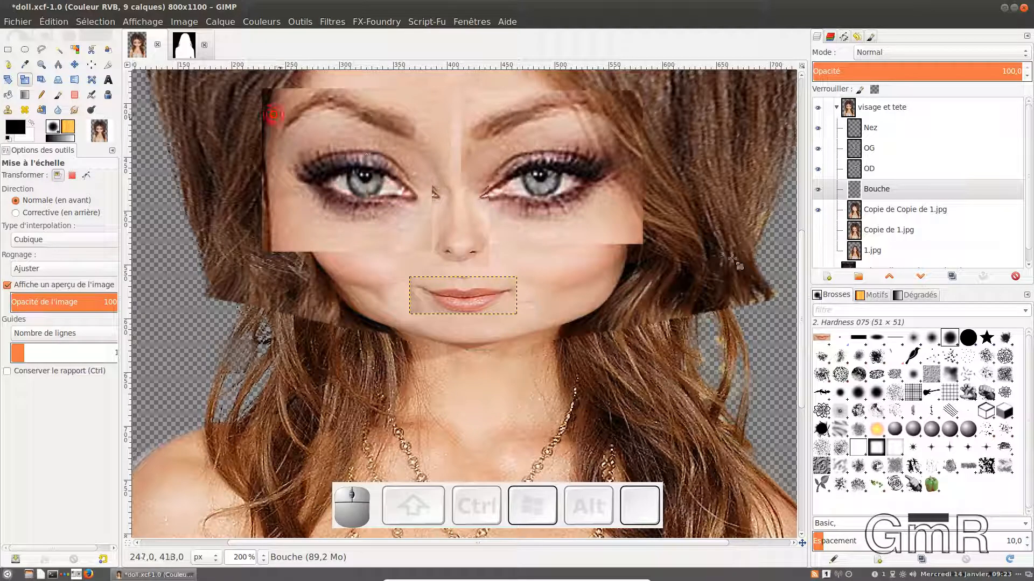
Try enlarging the iris on the OG layer with Déformation interactive in Agrandir mode at radius 50, and undo the deformation.
scroll(651, 308, "down", 2, "ctrl")
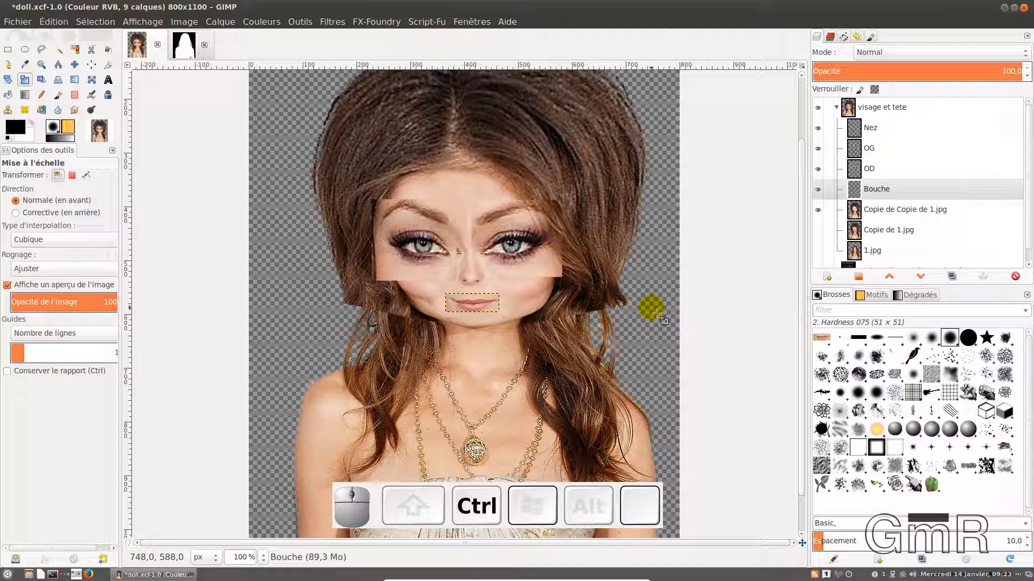
scroll(619, 312, "up", 1, "ctrl")
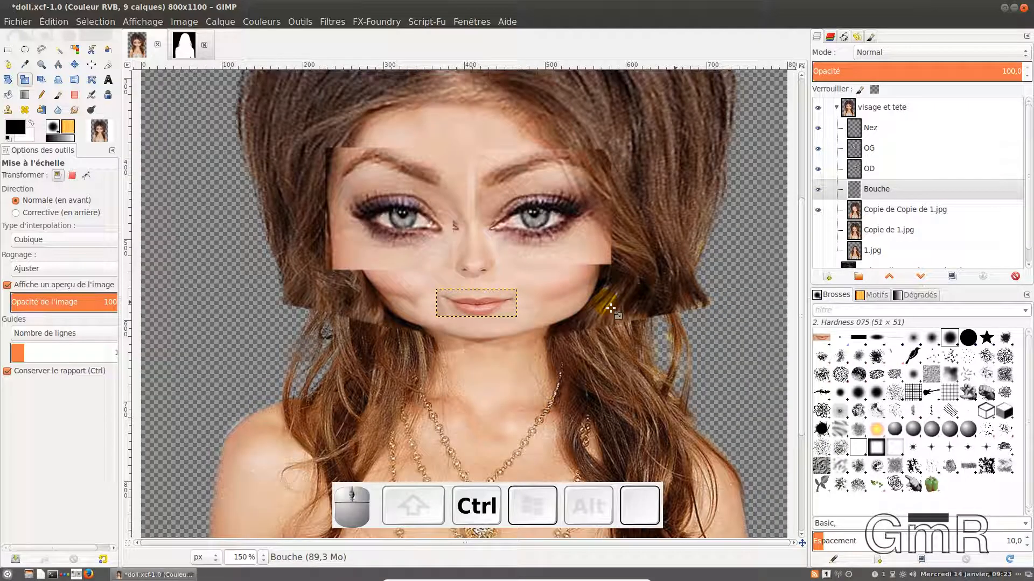
left_click(867, 147)
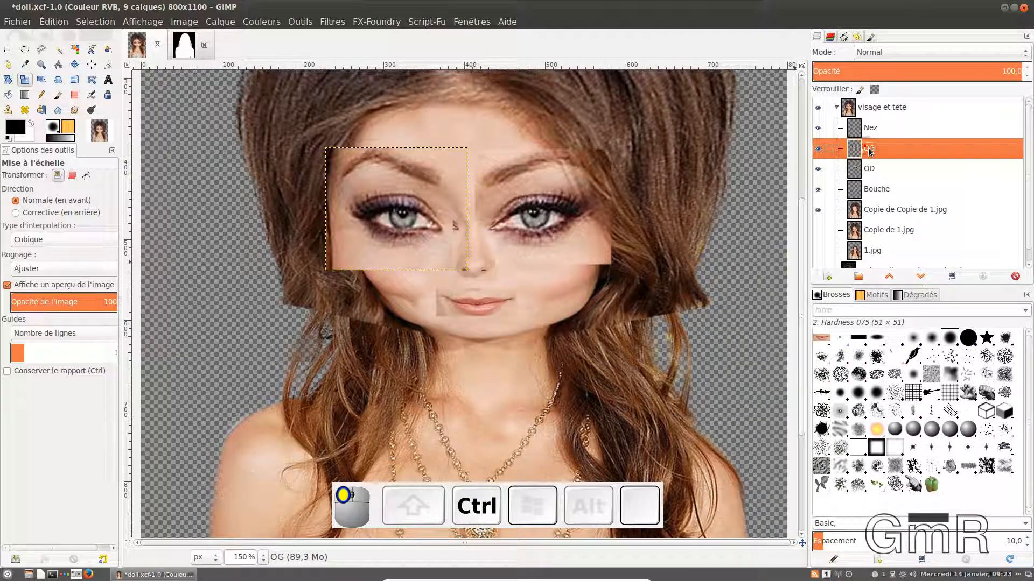
left_click(332, 26)
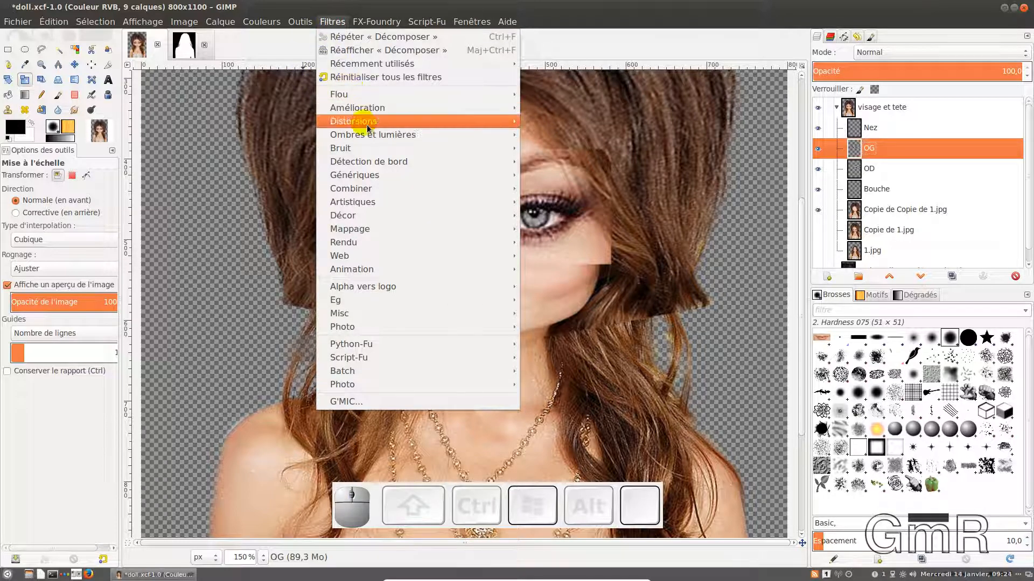
mouse_move(368, 128)
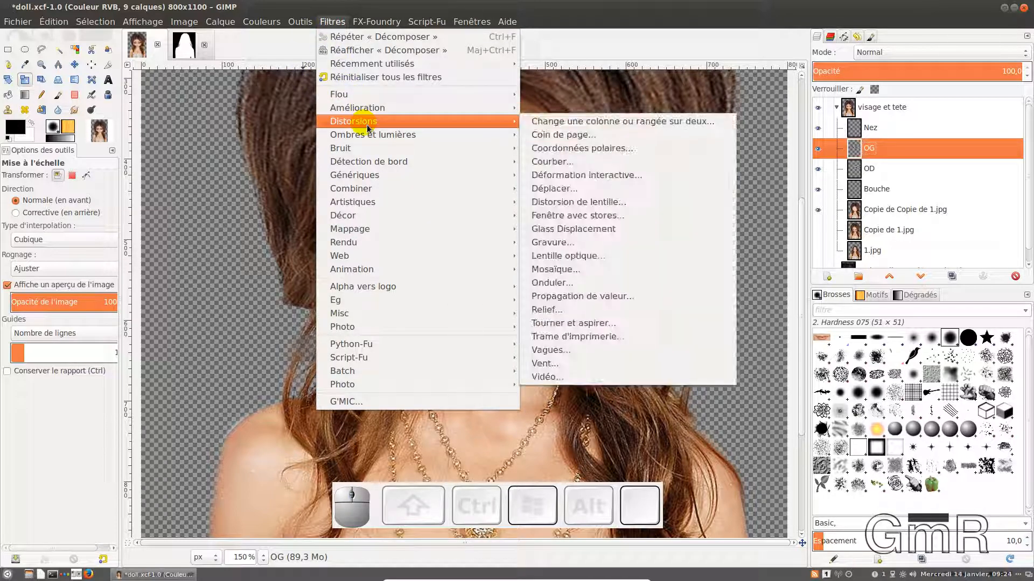
left_click(611, 176)
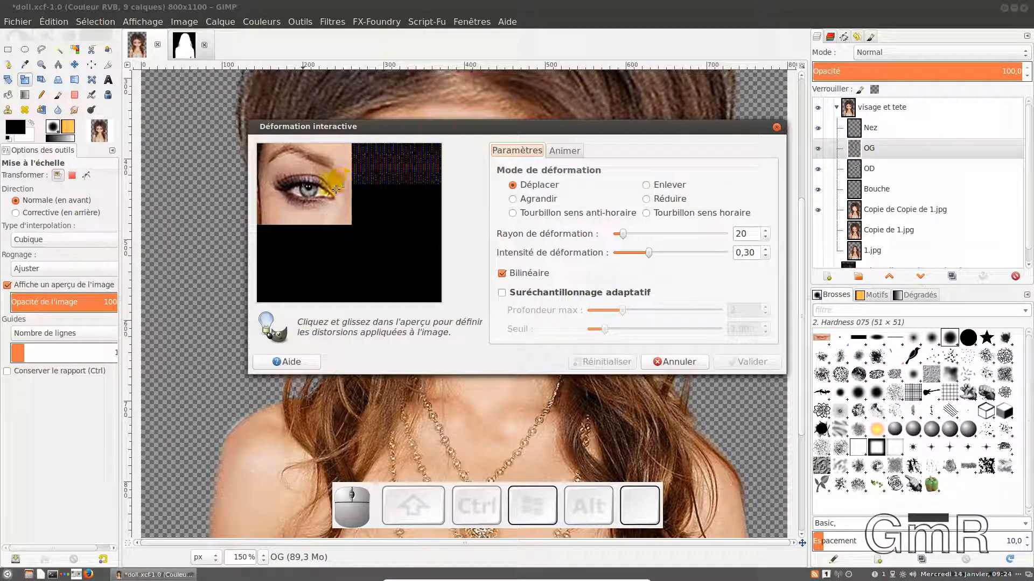
left_click(515, 201)
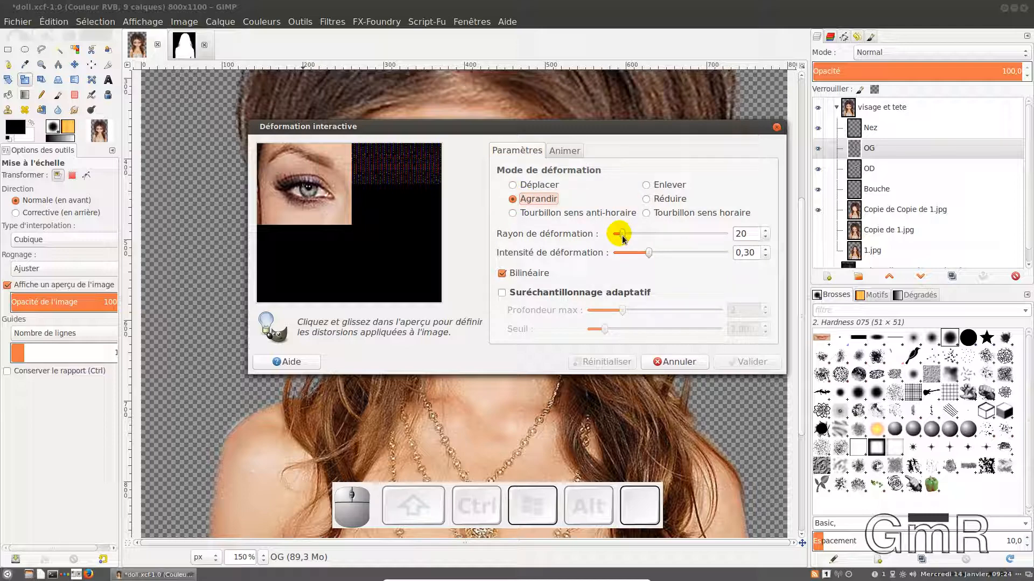
left_click_drag(623, 237, 638, 235)
left_click(318, 179)
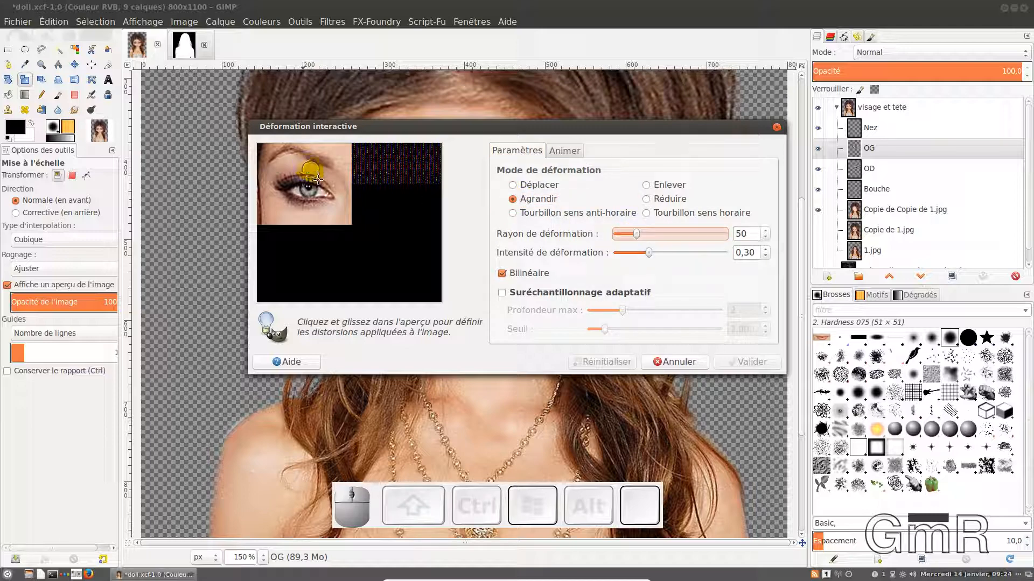
left_click_drag(317, 193, 315, 194)
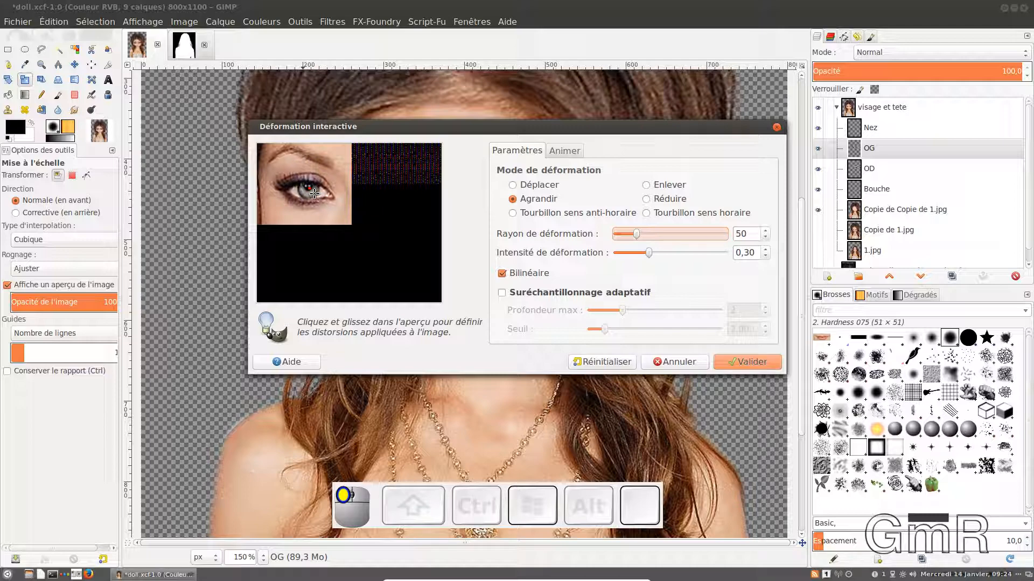
left_click_drag(314, 193, 314, 193)
mouse_move(313, 192)
left_mouse_down()
mouse_move(314, 182)
mouse_move(329, 185)
left_mouse_up()
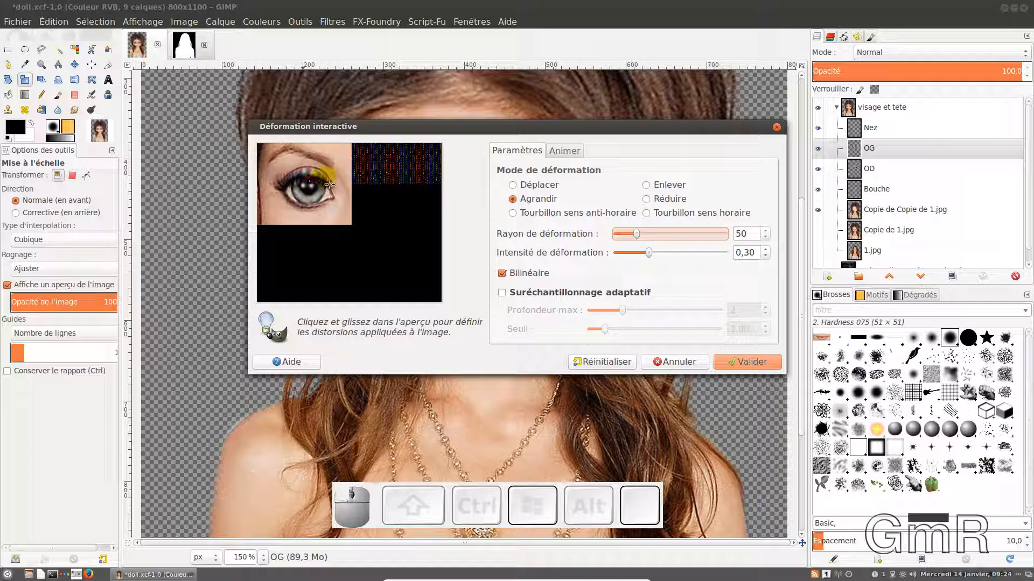
left_click(757, 362)
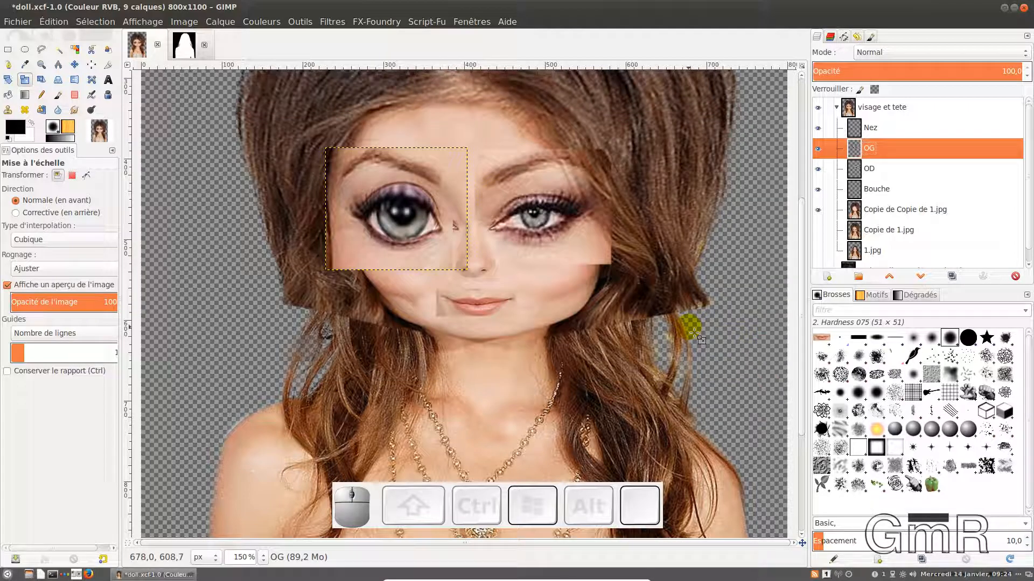
scroll(560, 315, "down", 1, "ctrl")
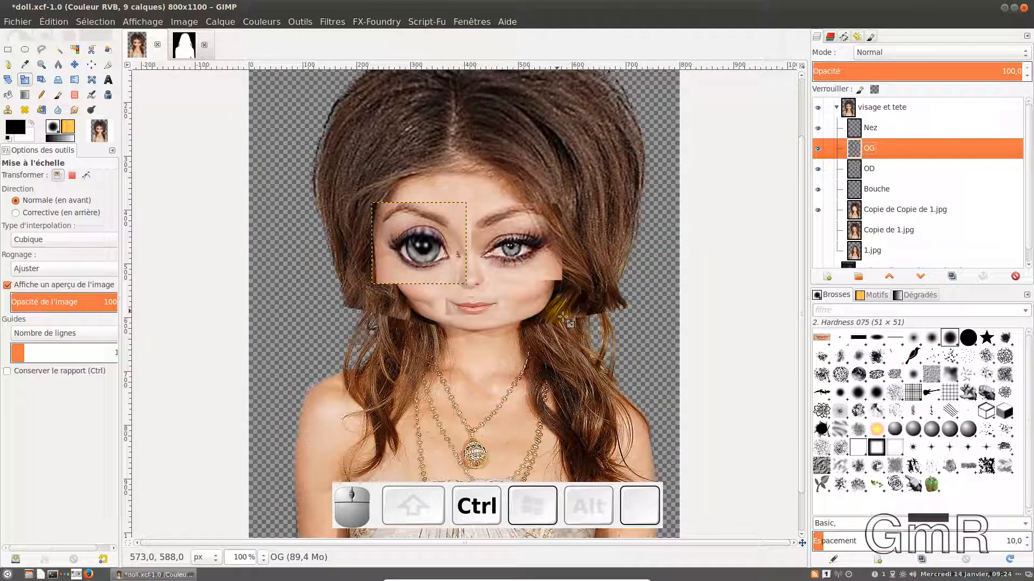
key("ctrl+z")
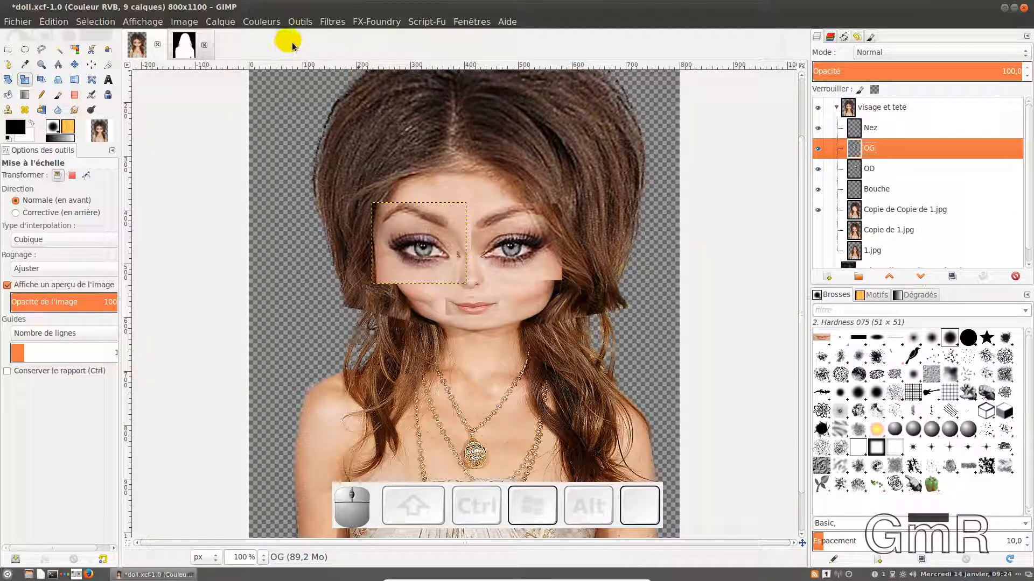
Enlarge the eye on the OG layer using Déformation interactive in Agrandir mode with a deformation radius of 80.
left_click(333, 22)
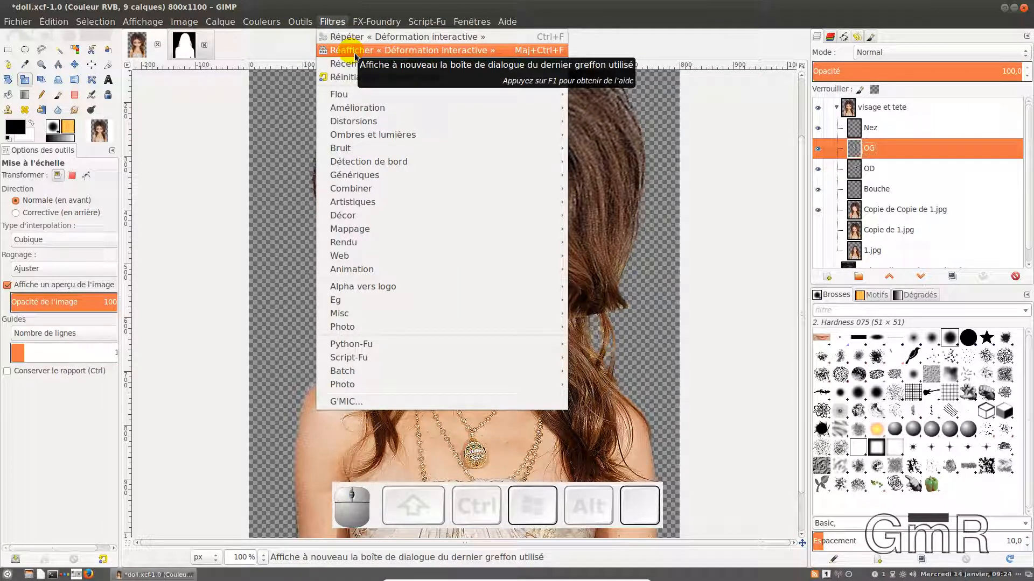
left_click(355, 52)
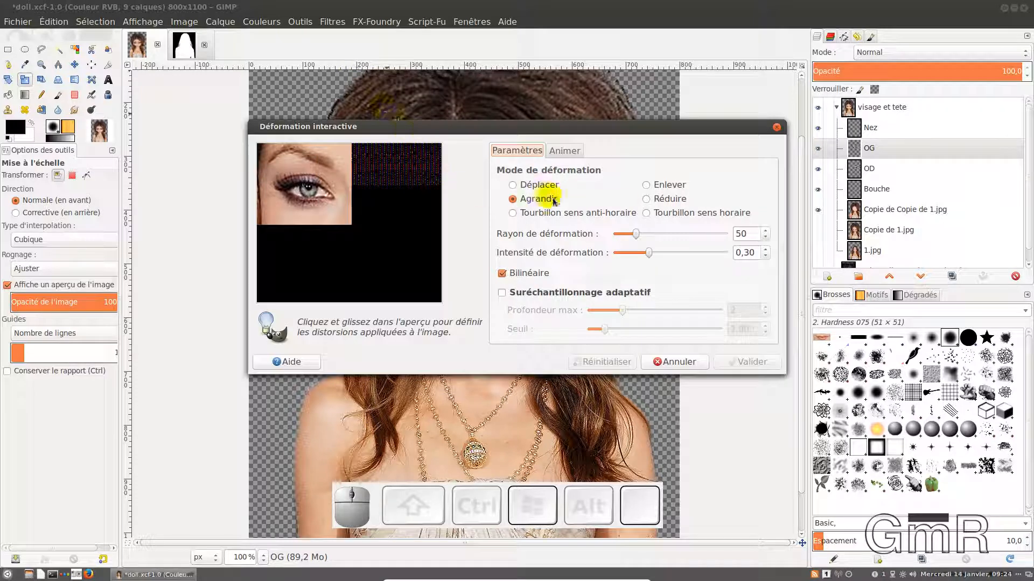
left_click_drag(636, 234, 651, 239)
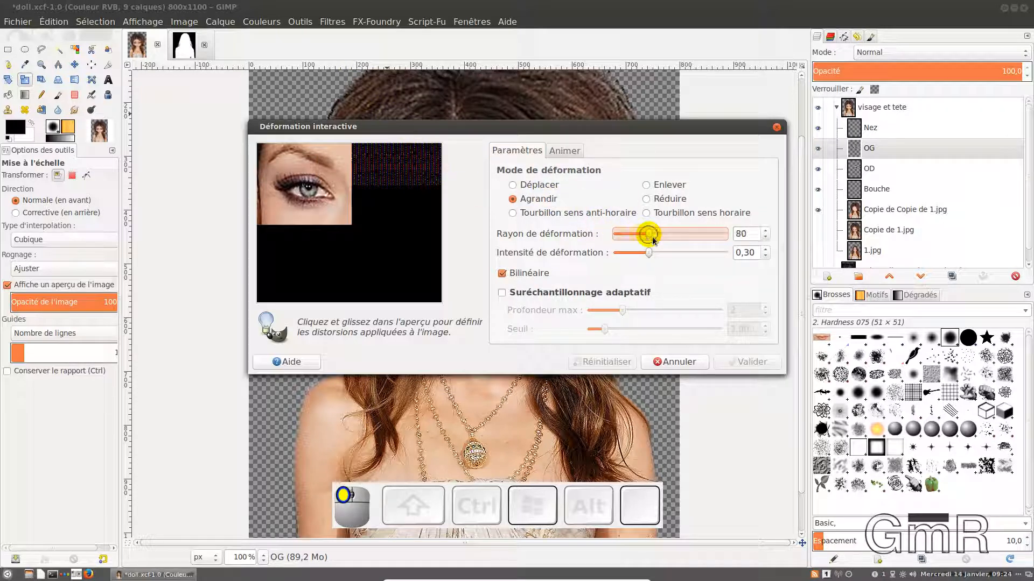
left_click(315, 195)
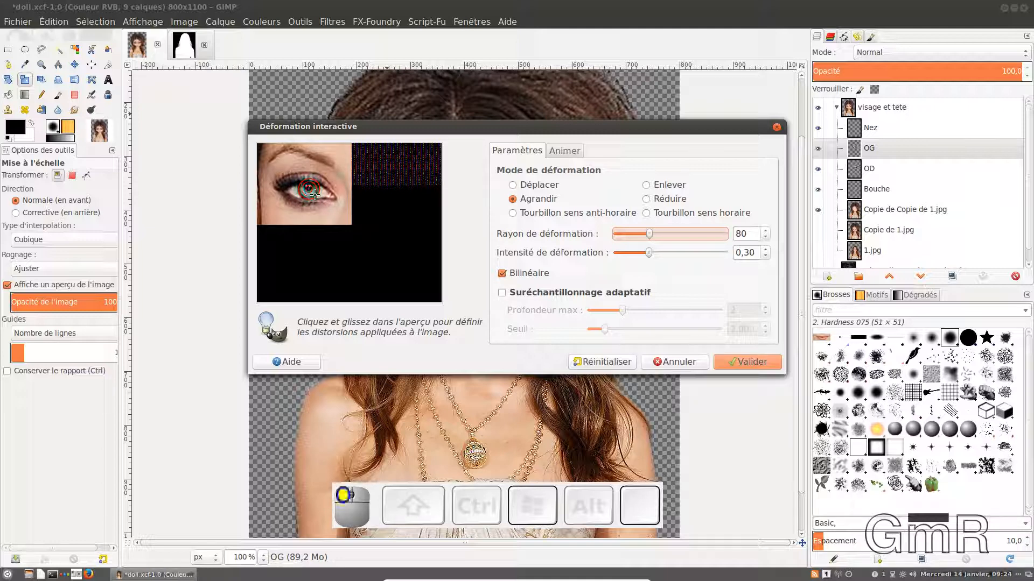
left_click(315, 195)
left_click(315, 195)
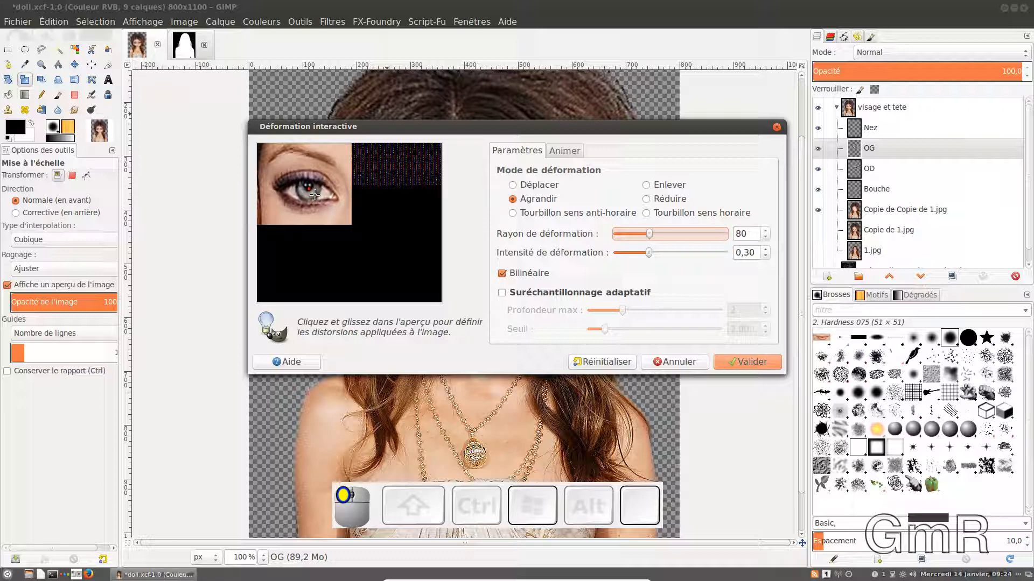
left_click(747, 361)
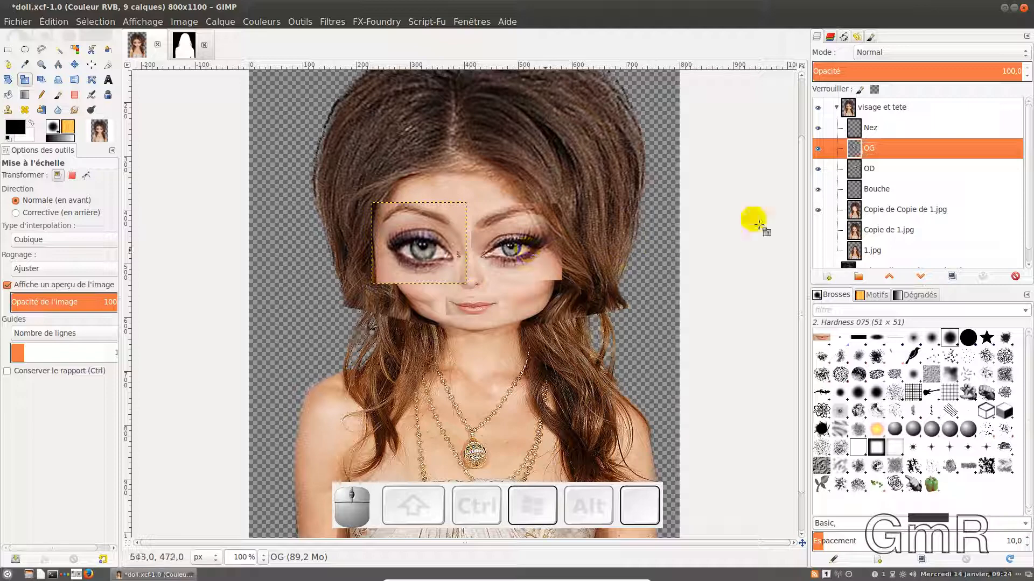
Enlarge the eye on the OD layer using Déformation interactive in Agrandir mode with radius 80 and intensity 0,30.
left_click(857, 173)
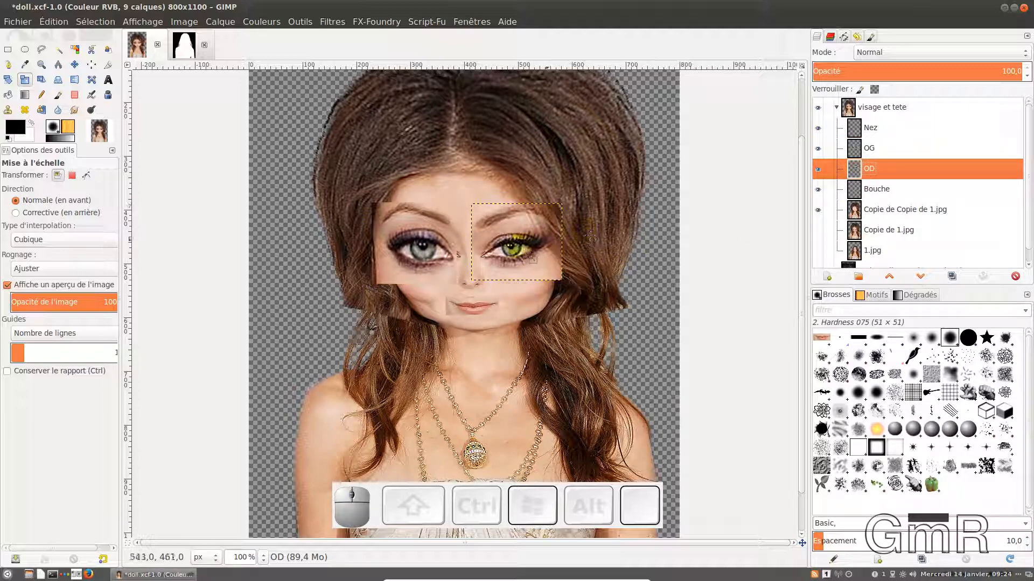
left_click(519, 259)
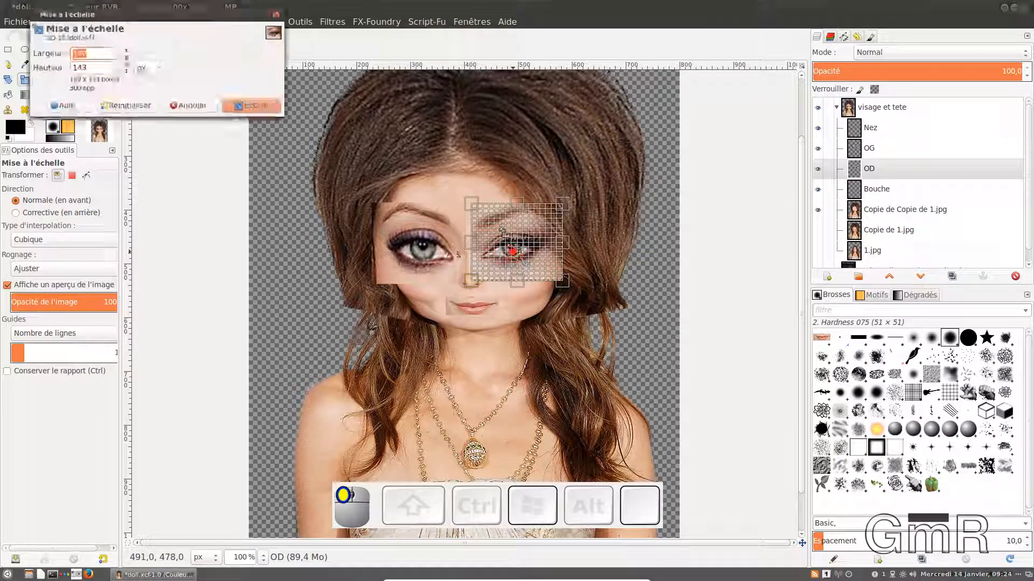
left_click(210, 112)
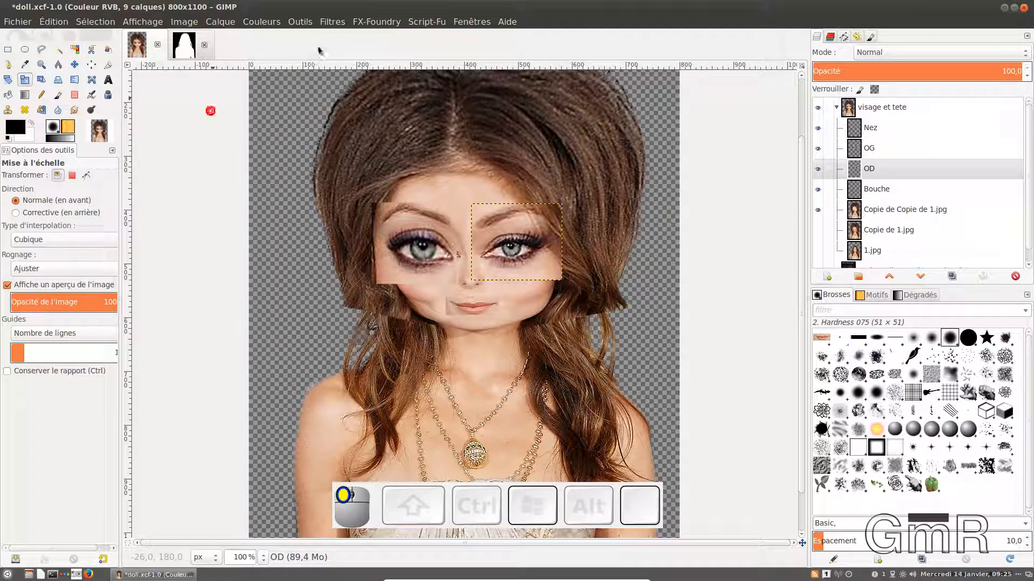
left_click(332, 22)
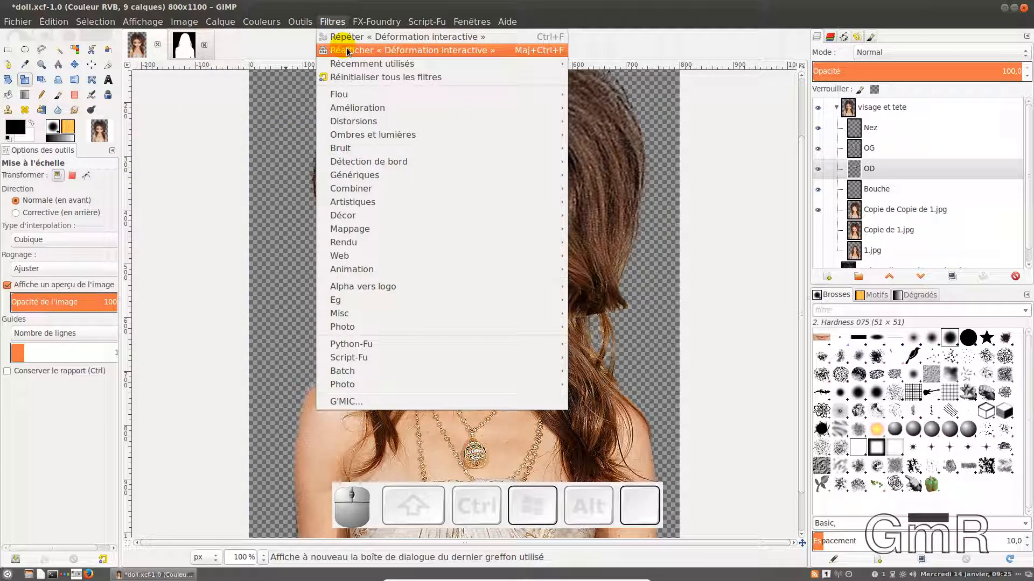
left_click(348, 50)
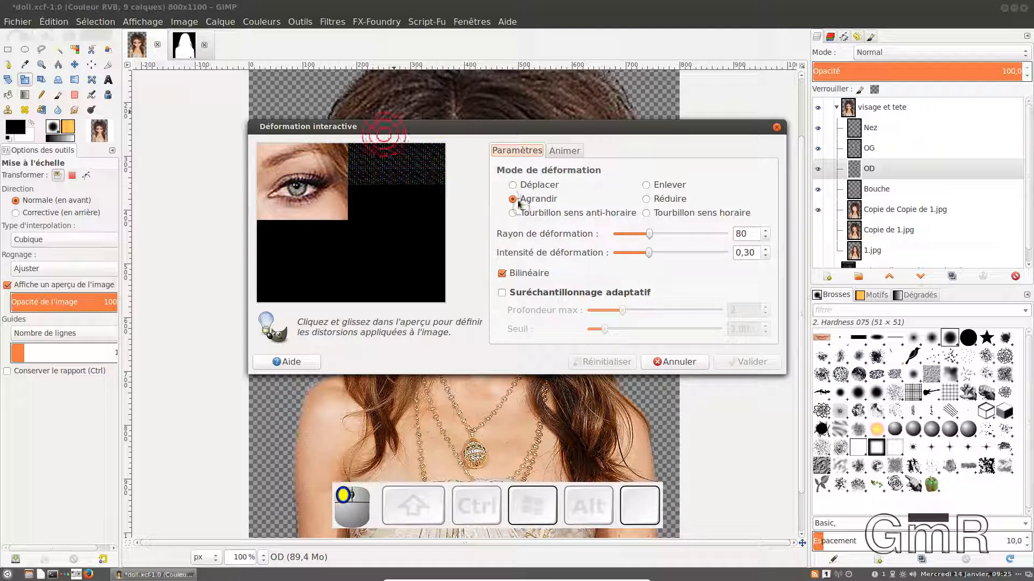
mouse_move(434, 131)
left_mouse_down()
mouse_move(694, 144)
mouse_move(719, 179)
mouse_move(679, 175)
mouse_move(664, 198)
left_mouse_up()
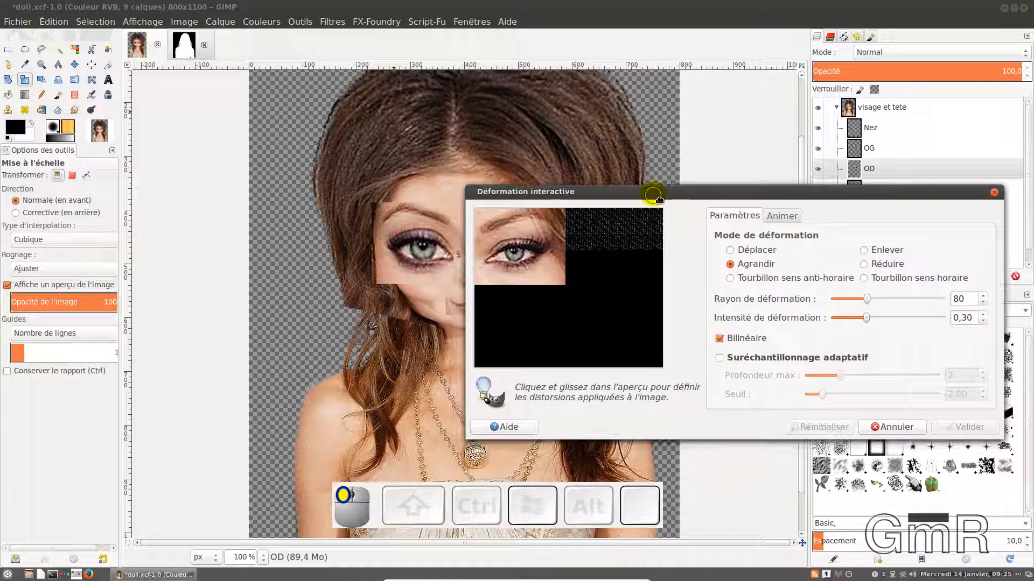
left_click(531, 252)
left_click(523, 256)
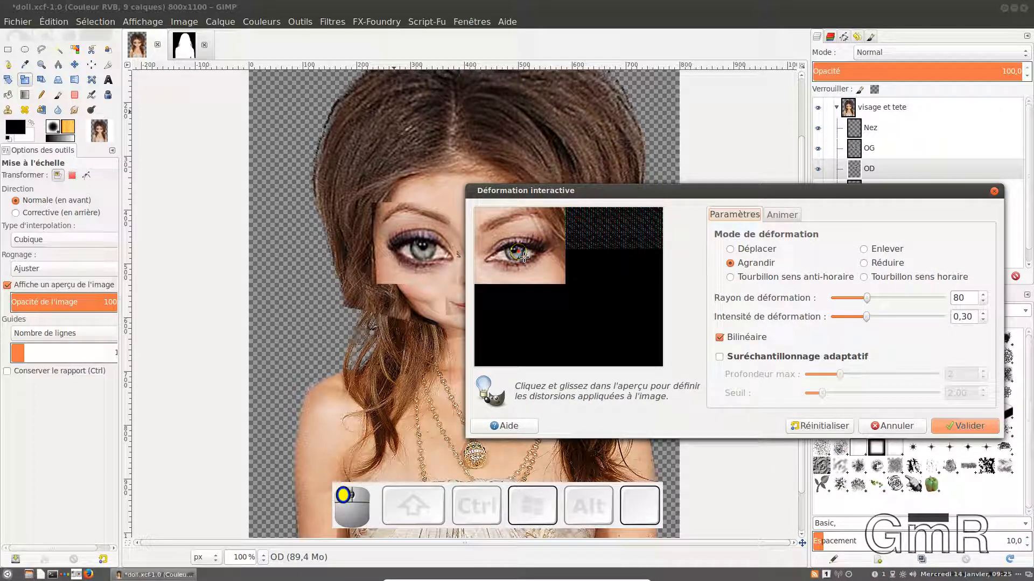
left_click_drag(523, 257, 524, 256)
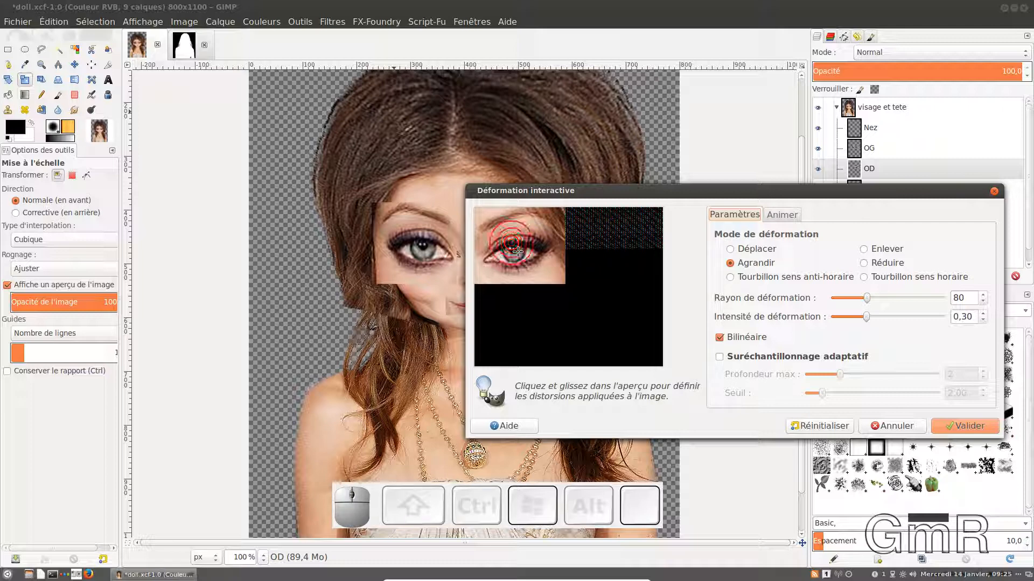
left_click(518, 250)
left_click(520, 253)
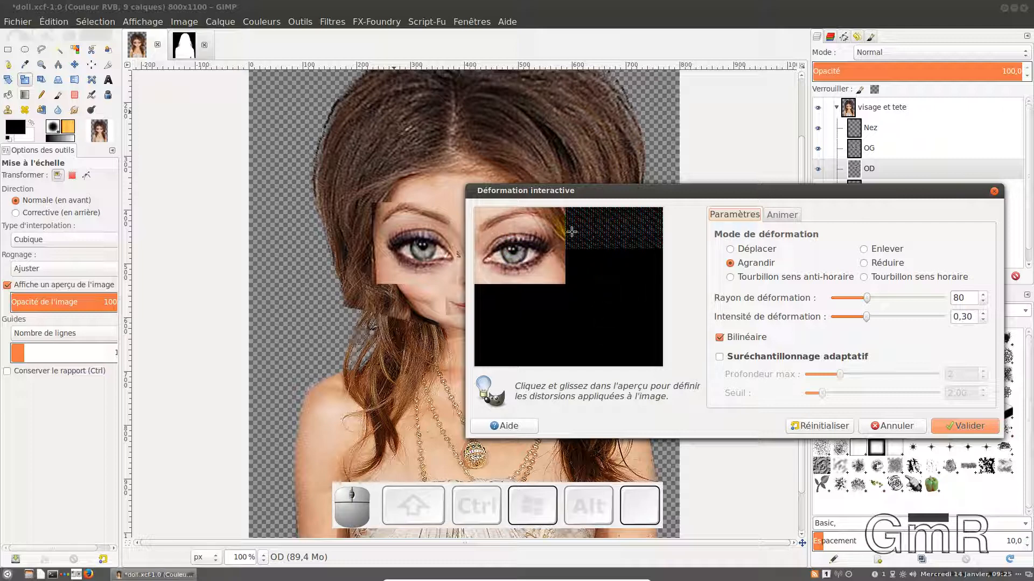
left_click_drag(583, 200, 579, 190)
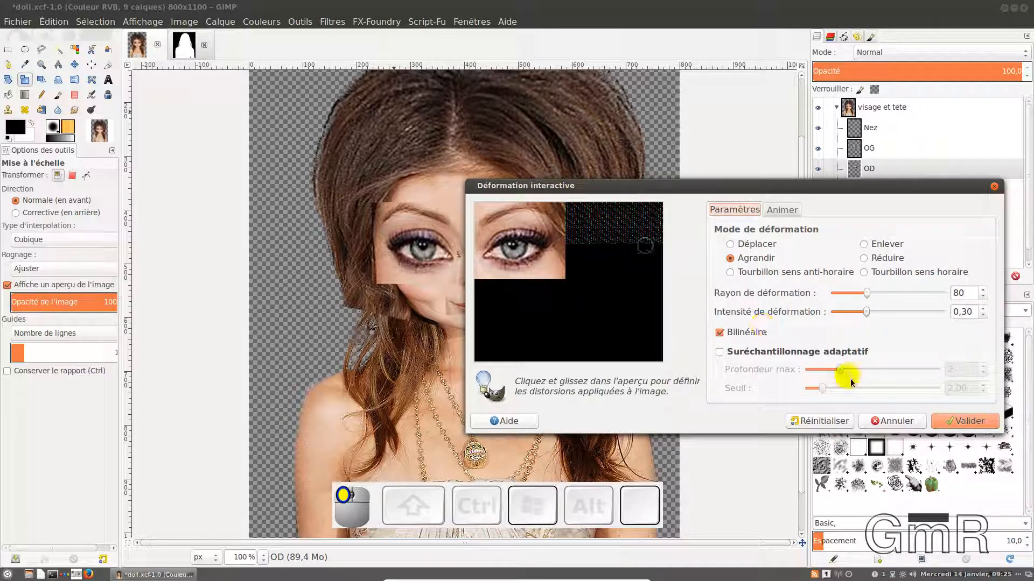
left_click(979, 427)
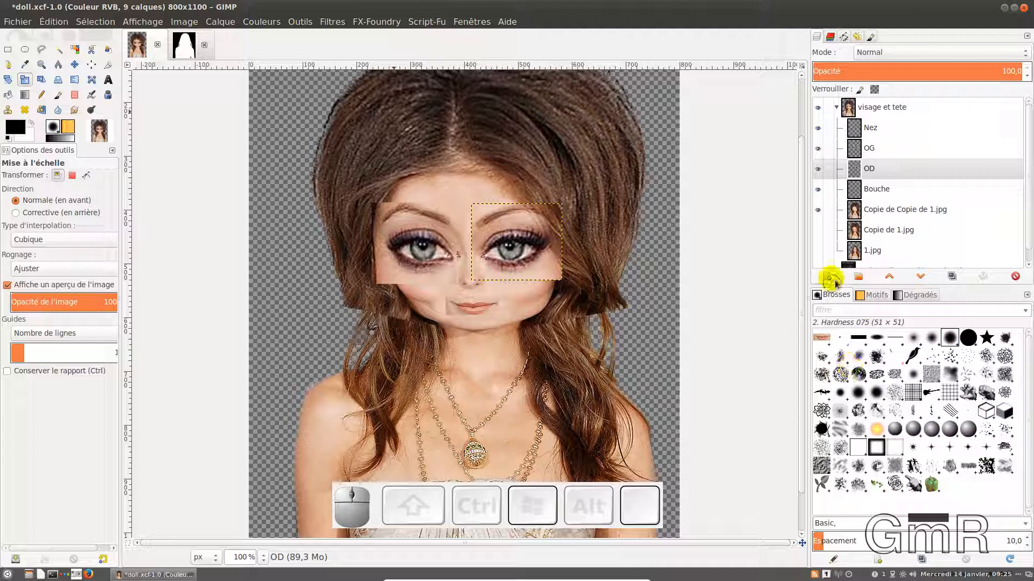
Add a layer mask initialised to Blanc (opacité complète) to the OG layer.
left_click(861, 154)
right_click(861, 151)
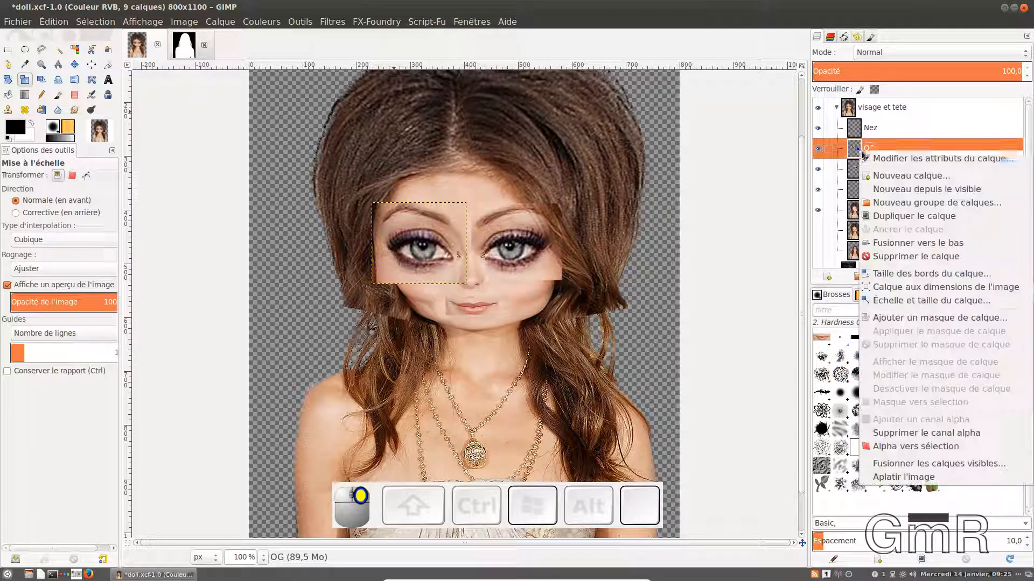
left_click(909, 318)
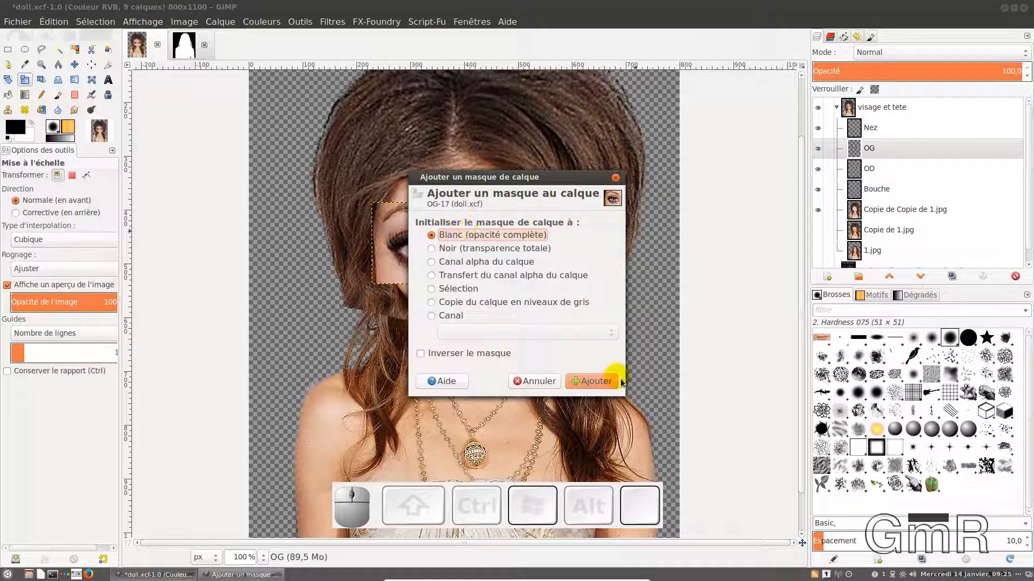
left_click(592, 381)
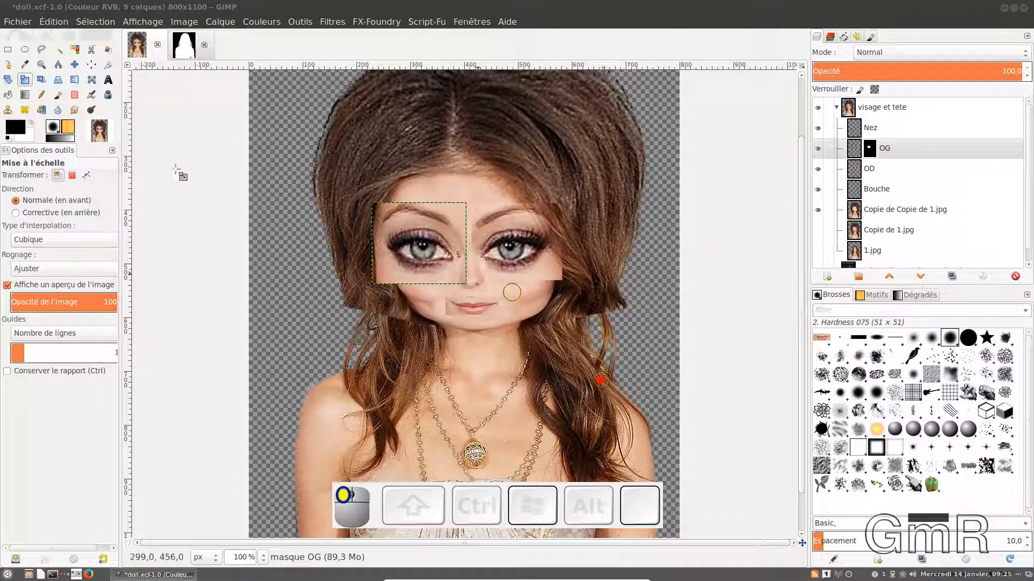
Paint black on the OG mask with the Hardness 075 Pinceau at 33,6 opacity to blend the eye patch's borders into the face.
left_click(58, 96)
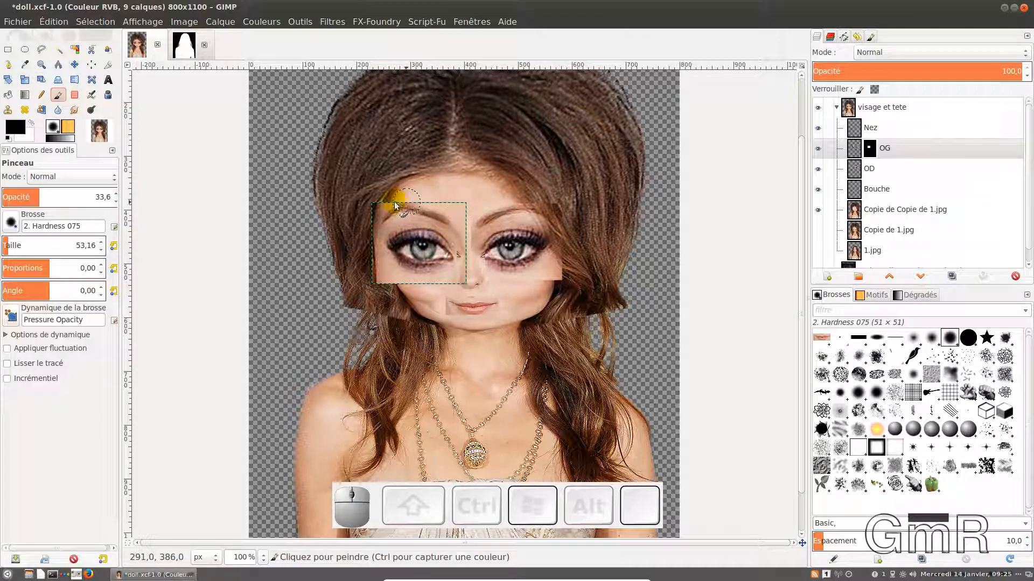
mouse_move(380, 212)
left_mouse_down()
mouse_move(378, 220)
mouse_move(393, 192)
mouse_move(373, 246)
mouse_move(399, 294)
left_mouse_up()
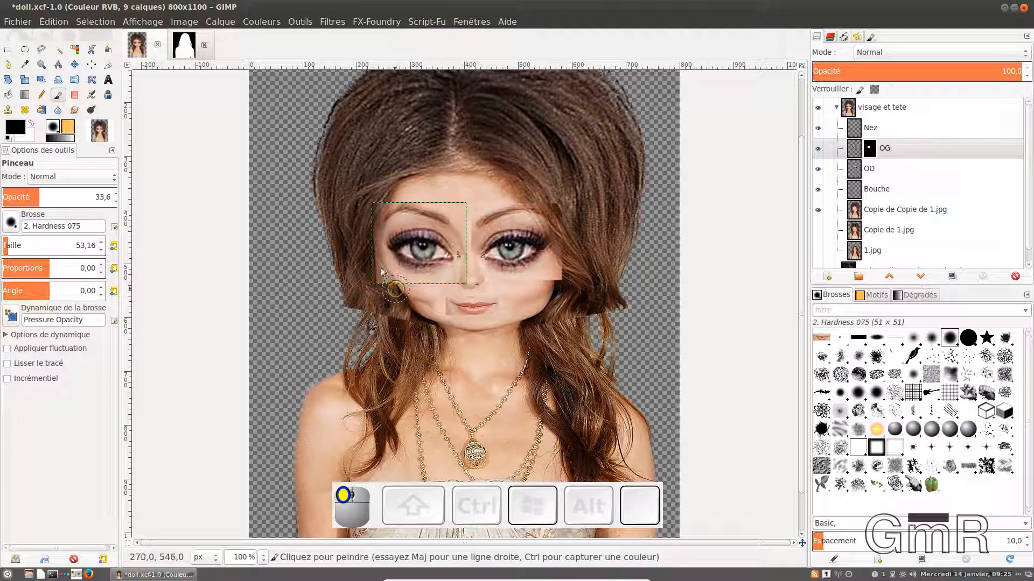
left_click_drag(377, 261, 397, 299)
left_click_drag(373, 250, 392, 207)
mouse_move(373, 218)
left_mouse_down()
mouse_move(401, 194)
mouse_move(375, 214)
left_mouse_up()
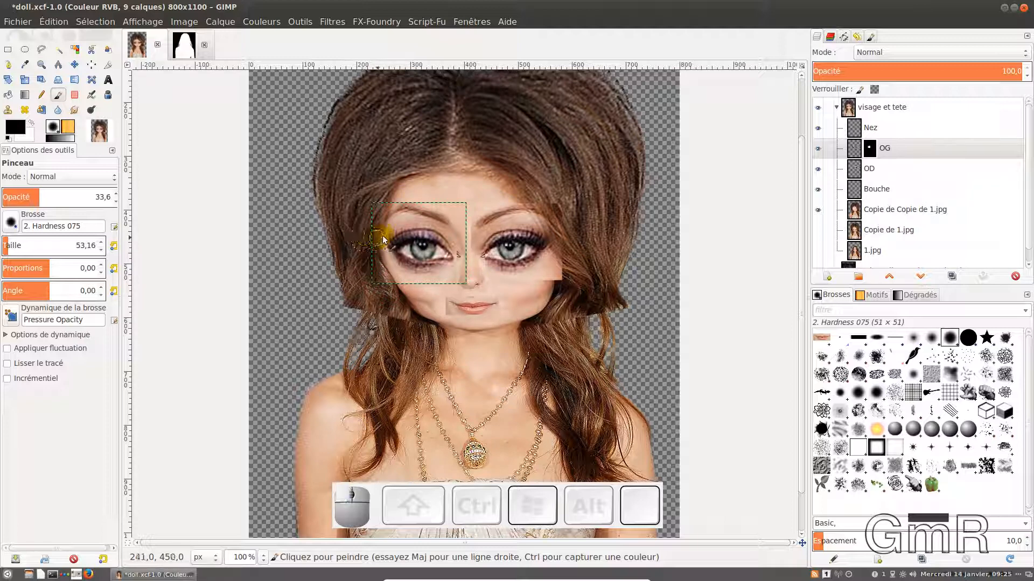
mouse_move(380, 247)
left_mouse_down()
mouse_move(401, 299)
mouse_move(463, 272)
mouse_move(464, 186)
mouse_move(579, 187)
left_mouse_up()
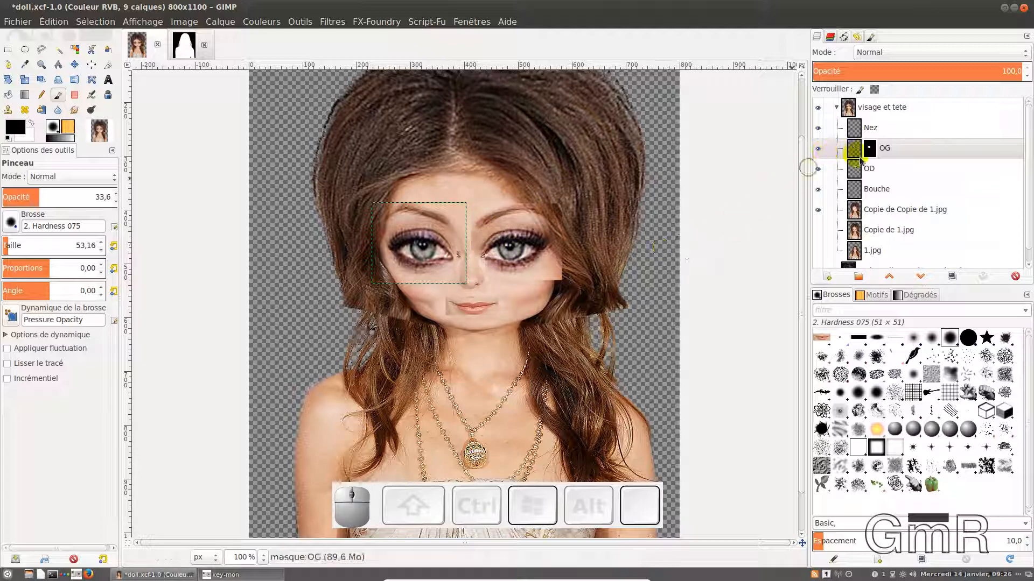
Add a layer mask initialised to Blanc (opacité complète) to the Nez layer.
left_click(862, 132)
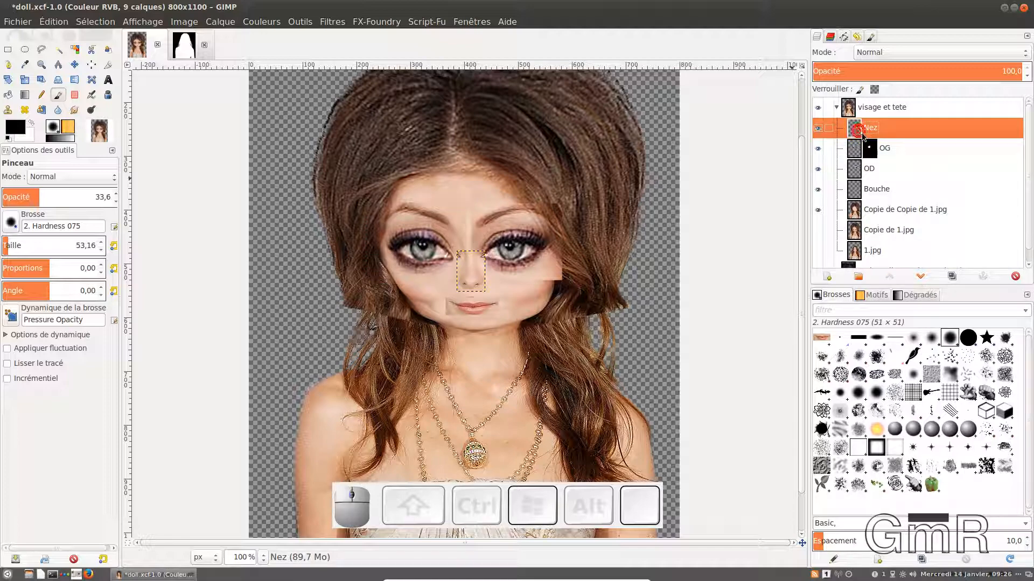
right_click(863, 135)
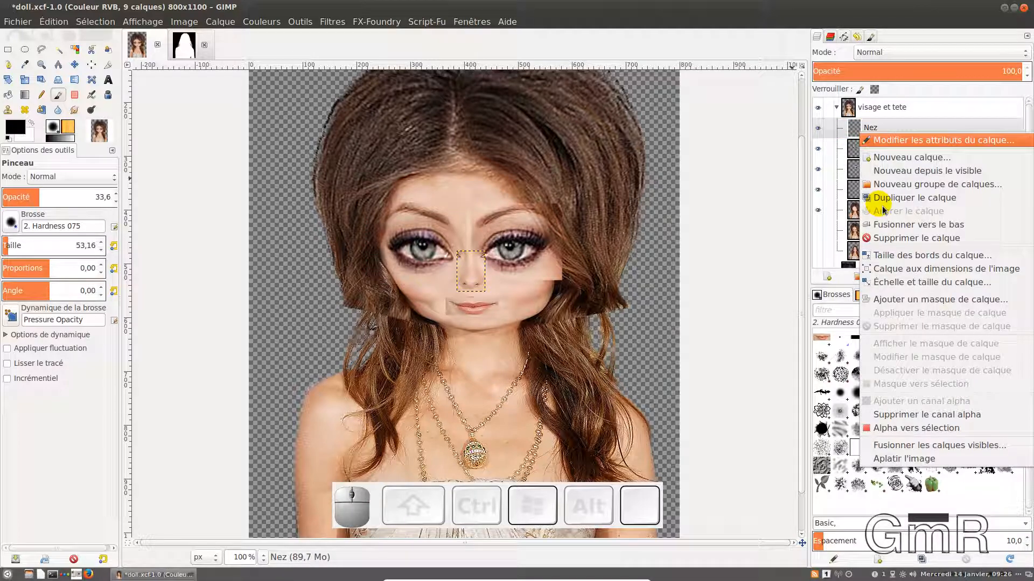
left_click(891, 305)
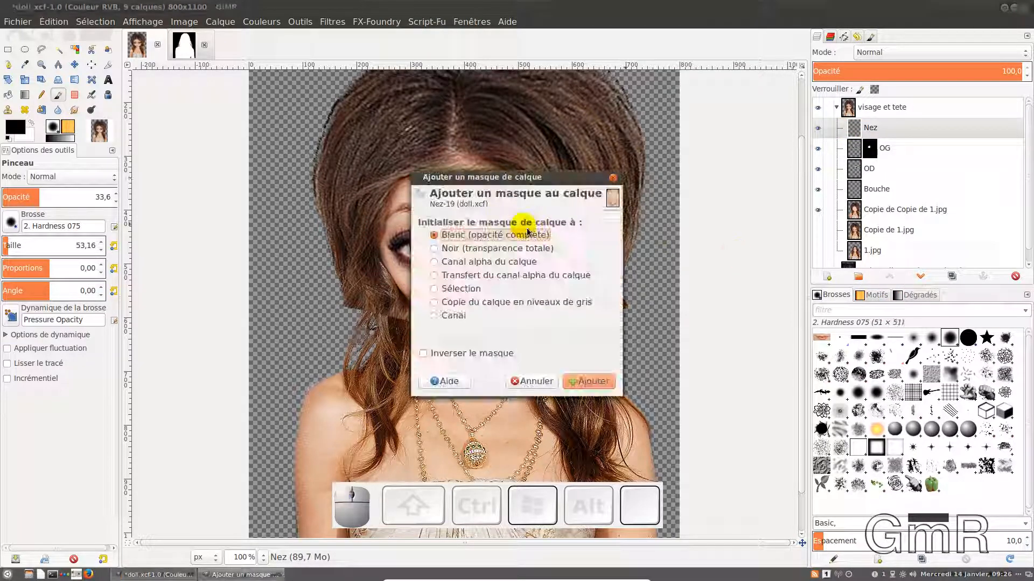
left_click(593, 392)
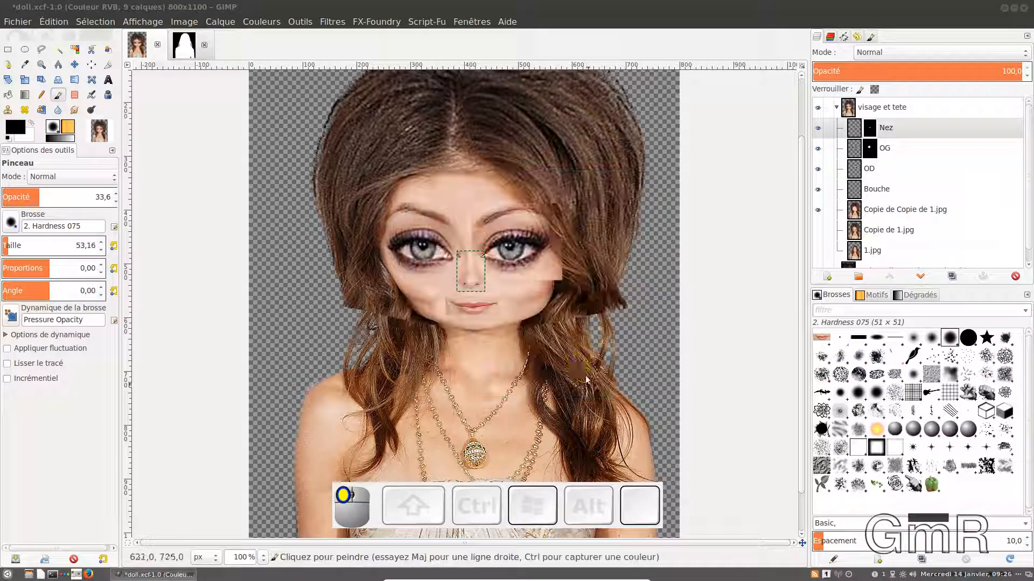
Paint black on the Nez mask around the patch's edges to hide the leftover eye corners and blend the nose.
mouse_move(462, 253)
left_mouse_down()
mouse_move(471, 231)
mouse_move(471, 259)
mouse_move(461, 261)
mouse_move(468, 257)
left_mouse_up()
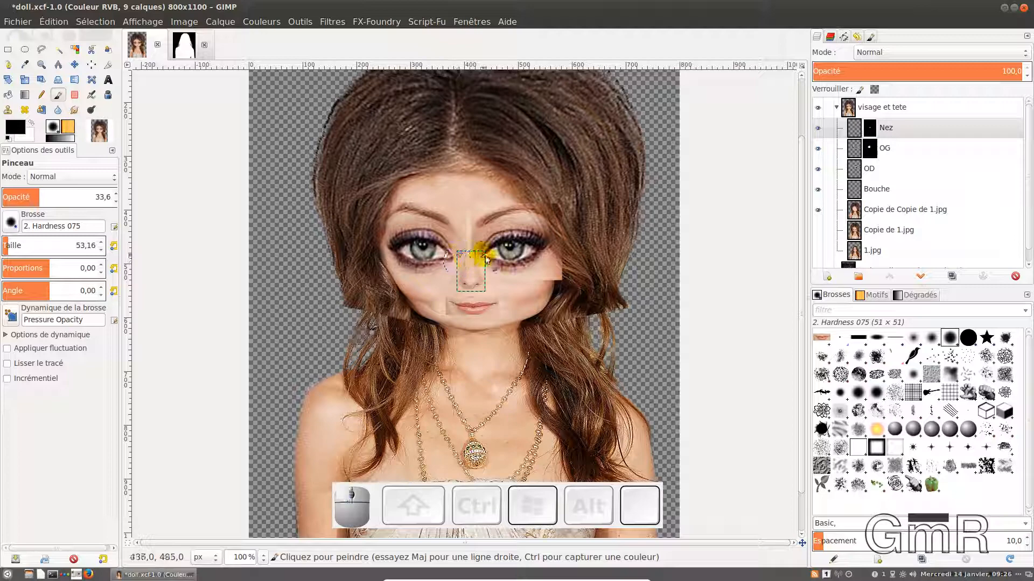
scroll(469, 257, "up", 3)
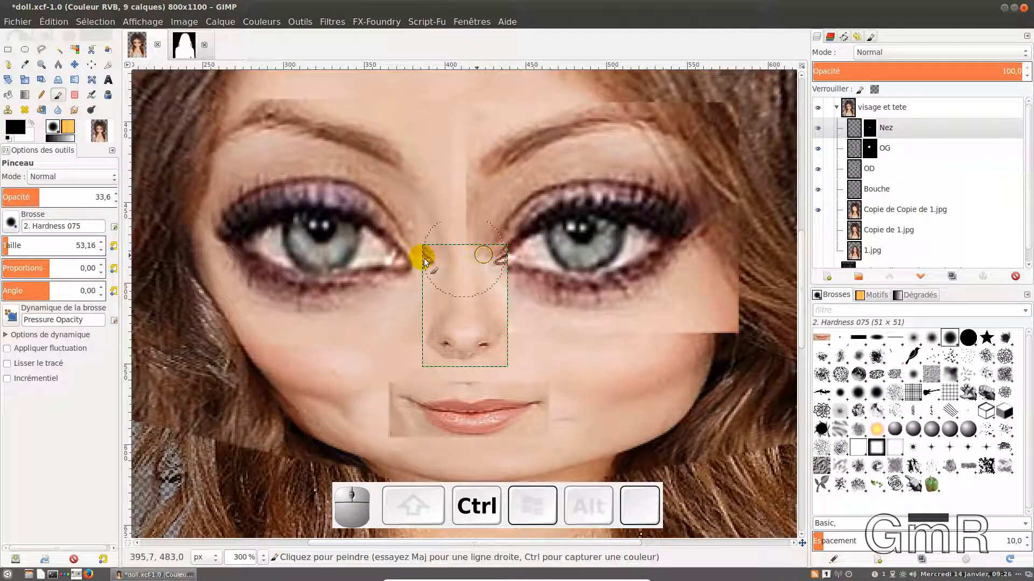
left_click_drag(414, 262, 417, 265)
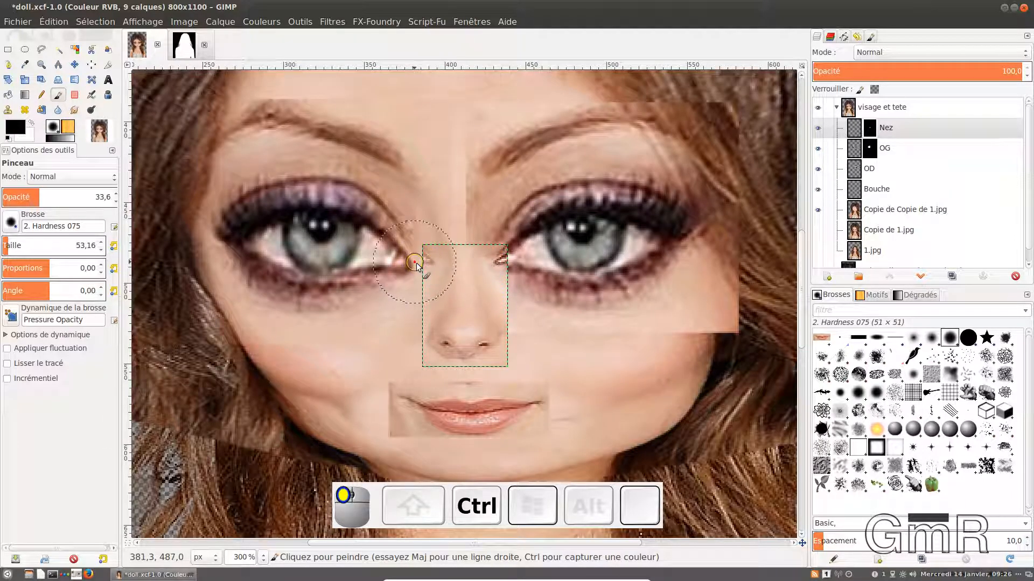
left_click(415, 262)
left_click(415, 262)
mouse_move(505, 244)
left_mouse_down()
mouse_move(516, 271)
mouse_move(499, 245)
mouse_move(525, 299)
mouse_move(565, 325)
mouse_move(564, 359)
mouse_move(535, 371)
left_mouse_up()
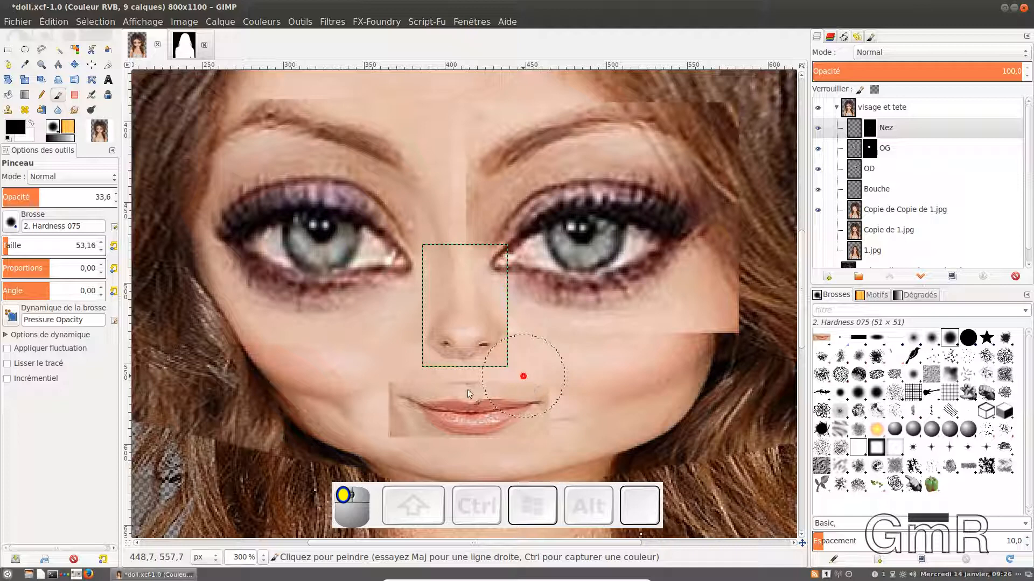
mouse_move(468, 391)
left_mouse_down()
mouse_move(414, 384)
mouse_move(345, 288)
mouse_move(412, 278)
mouse_move(422, 235)
mouse_move(472, 198)
left_mouse_up()
Raise the brush opacity to 100 and paint black on the OG mask along the eye patch's upper and outer edges.
left_click(854, 131)
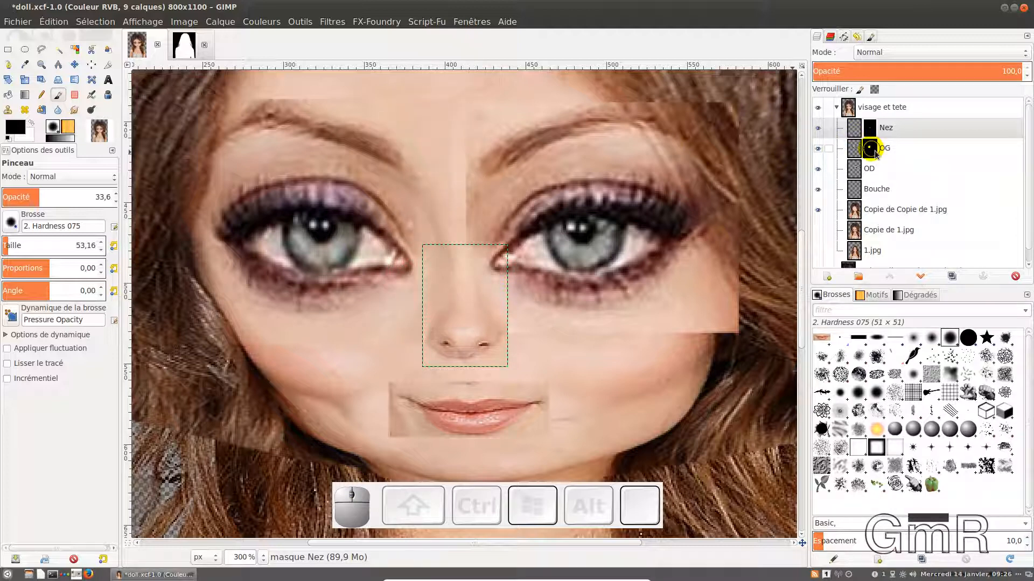
left_click(870, 148)
mouse_move(417, 96)
left_mouse_down()
mouse_move(446, 120)
mouse_move(348, 75)
left_mouse_up()
mouse_move(55, 197)
left_mouse_down()
mouse_move(129, 202)
mouse_move(172, 176)
left_mouse_up()
mouse_move(435, 109)
left_mouse_down()
mouse_move(455, 146)
mouse_move(447, 121)
mouse_move(367, 85)
mouse_move(392, 90)
mouse_move(314, 71)
left_mouse_up()
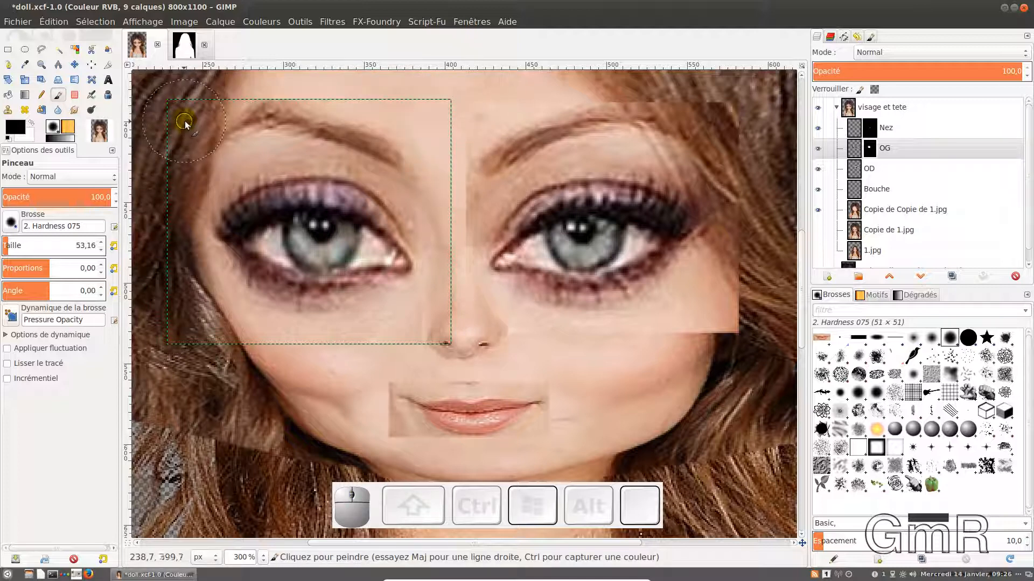
mouse_move(181, 119)
left_mouse_down()
mouse_move(171, 210)
mouse_move(198, 312)
mouse_move(264, 345)
mouse_move(377, 328)
mouse_move(347, 342)
mouse_move(269, 337)
mouse_move(217, 304)
mouse_move(278, 340)
left_mouse_up()
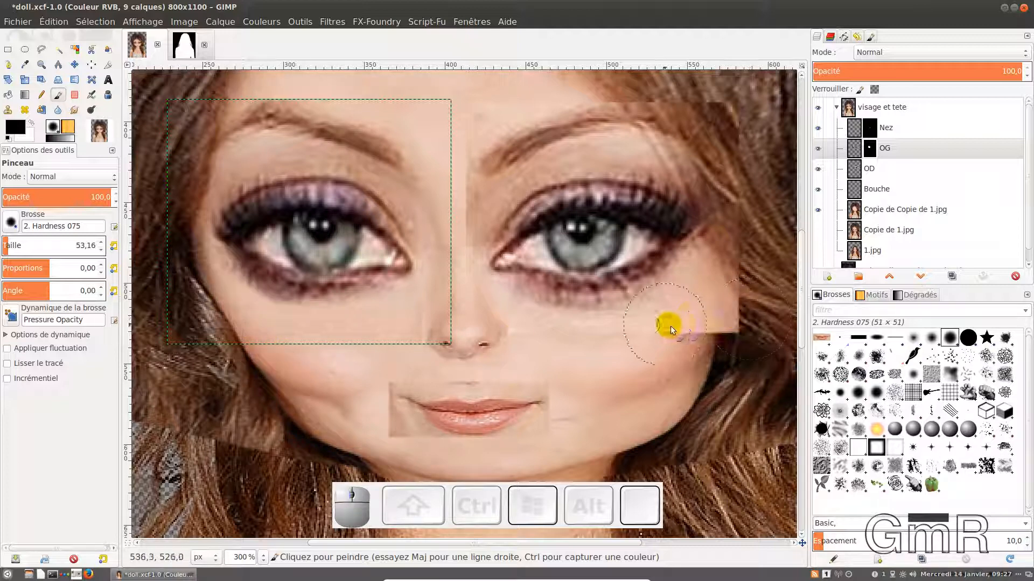
Paint black at 100 opacity on the Nez mask along the sides and underside of the nose.
left_click(879, 159)
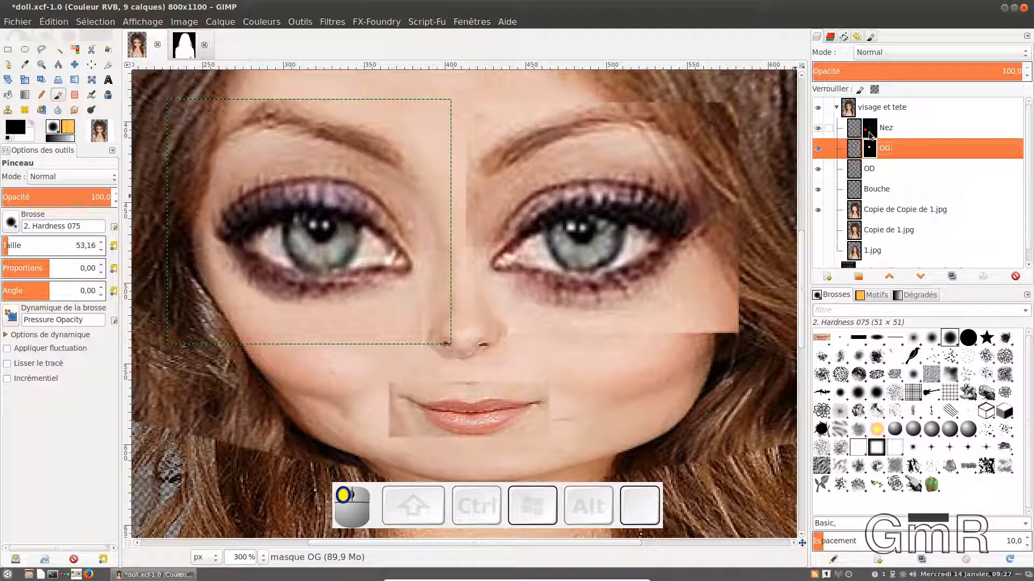
left_click(871, 135)
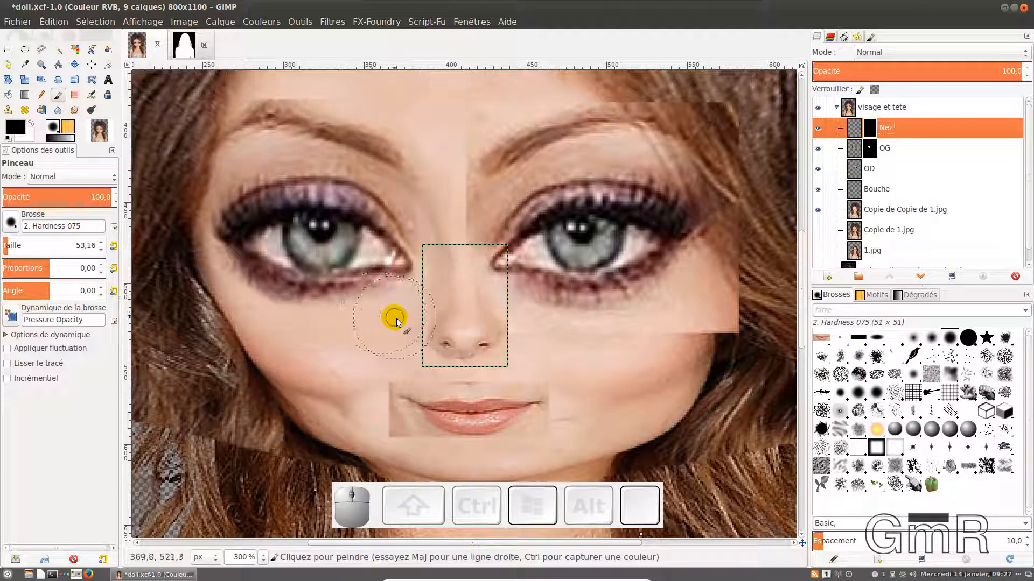
mouse_move(396, 318)
left_mouse_down()
mouse_move(393, 346)
mouse_move(523, 321)
mouse_move(533, 343)
left_mouse_up()
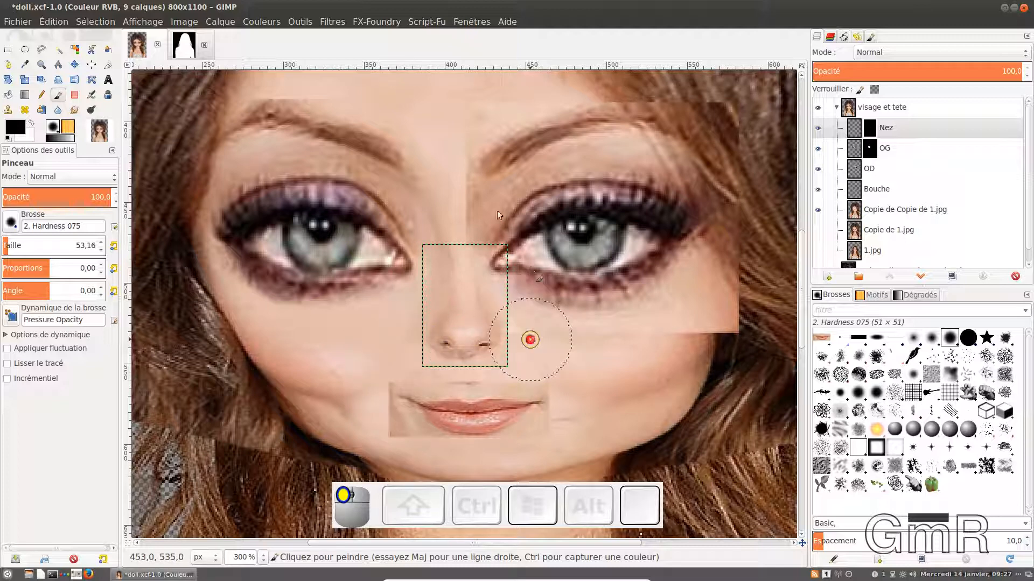
Add a layer mask initialised to Blanc (opacité complète) to the OD layer.
left_click(861, 171)
right_click(863, 172)
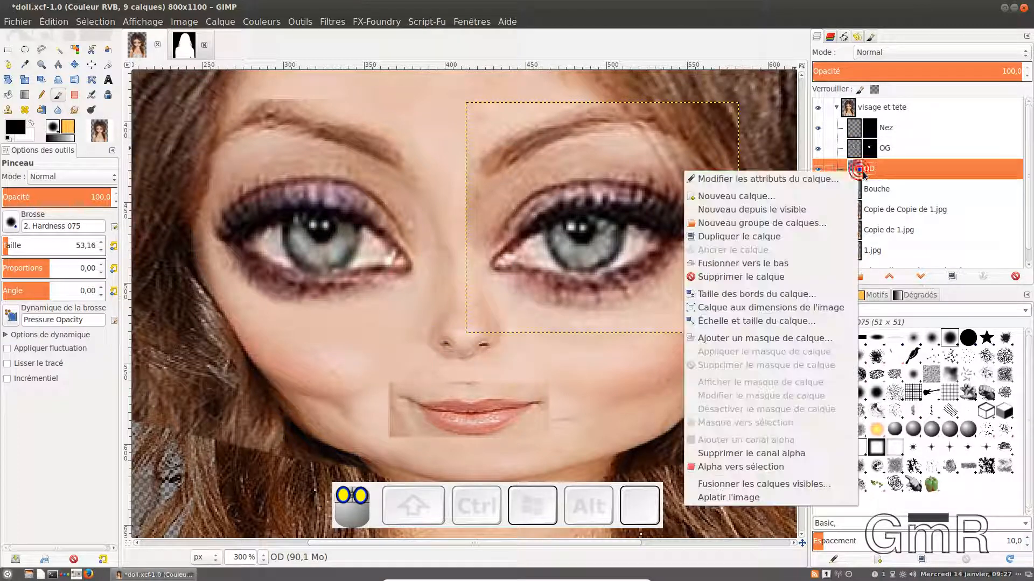
left_click(773, 341)
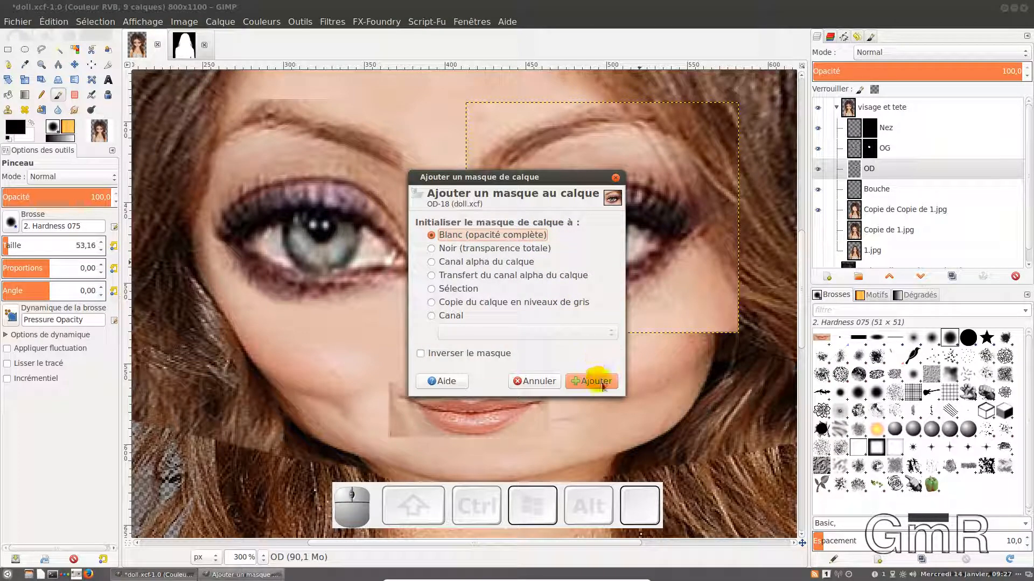
left_click(595, 382)
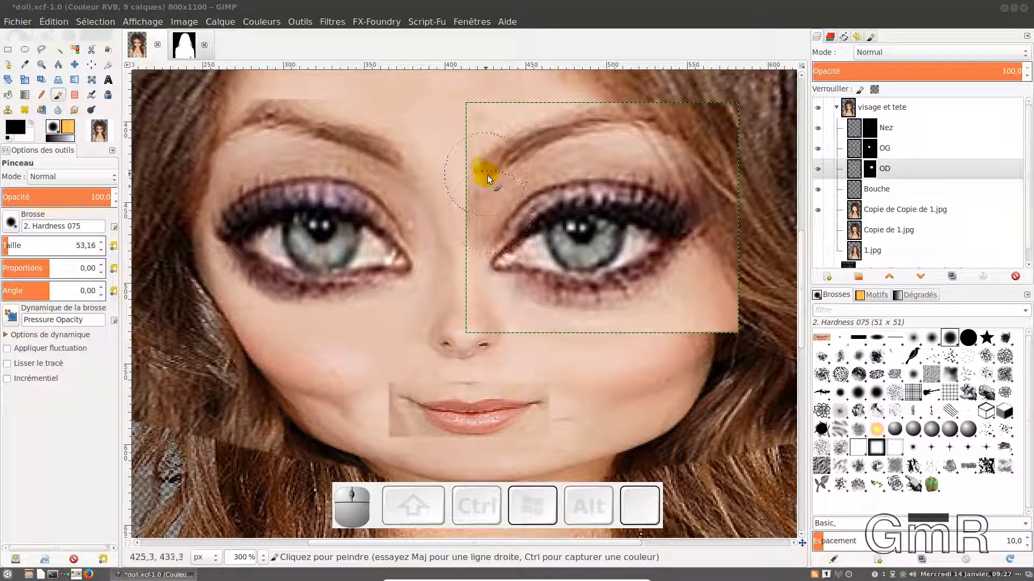
Paint black at 100 opacity on the OD mask along the eye patch's inner, lower and outer edges.
mouse_move(479, 133)
left_mouse_down()
mouse_move(554, 86)
mouse_move(491, 93)
mouse_move(471, 156)
mouse_move(472, 218)
mouse_move(464, 213)
mouse_move(464, 237)
mouse_move(444, 249)
left_mouse_up()
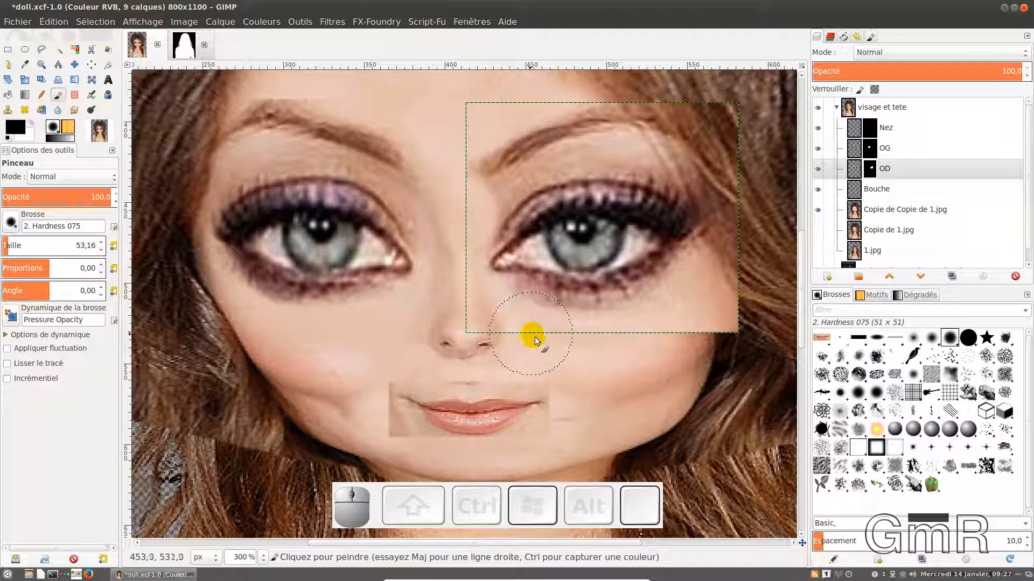
mouse_move(535, 337)
left_mouse_down()
mouse_move(666, 341)
mouse_move(701, 328)
mouse_move(727, 307)
mouse_move(738, 249)
mouse_move(742, 319)
left_mouse_up()
mouse_move(731, 360)
left_mouse_down()
mouse_move(731, 294)
mouse_move(715, 289)
mouse_move(746, 264)
mouse_move(759, 227)
left_mouse_up()
mouse_move(752, 169)
left_mouse_down()
mouse_move(704, 93)
mouse_move(664, 101)
mouse_move(724, 144)
mouse_move(741, 173)
mouse_move(706, 125)
left_mouse_up()
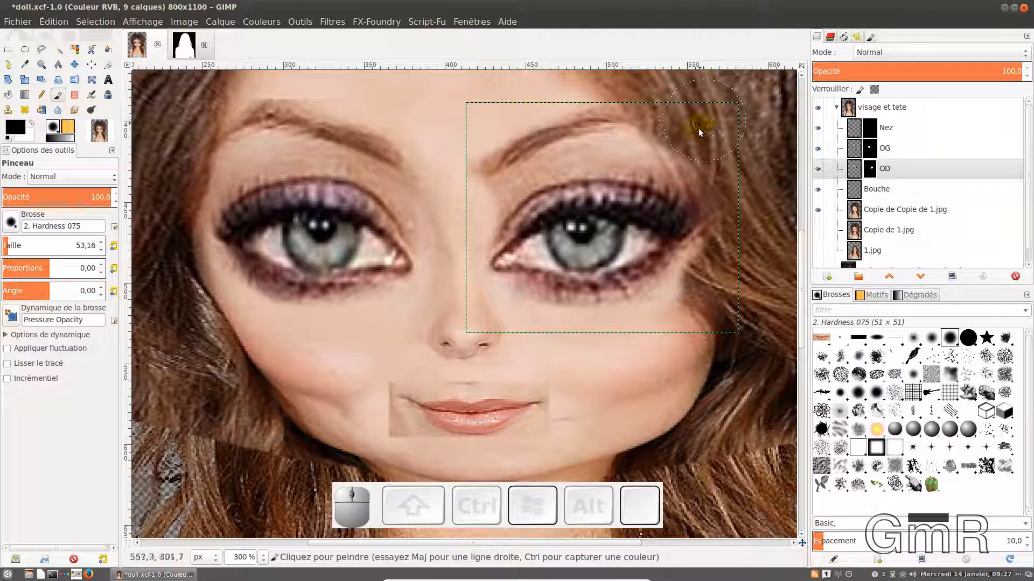
Paint black on the OD mask over the patch's outer side so the hair covers the eye's outer corner and lashes.
mouse_move(714, 200)
left_mouse_down()
mouse_move(708, 232)
mouse_move(787, 298)
left_mouse_up()
mouse_move(670, 110)
left_mouse_down()
mouse_move(657, 97)
mouse_move(691, 175)
left_mouse_up()
mouse_move(720, 237)
left_mouse_down()
mouse_move(733, 259)
mouse_move(813, 313)
mouse_move(679, 179)
mouse_move(656, 112)
mouse_move(695, 230)
mouse_move(775, 297)
mouse_move(627, 106)
mouse_move(657, 204)
mouse_move(782, 292)
mouse_move(783, 280)
mouse_move(656, 143)
mouse_move(647, 109)
mouse_move(666, 109)
mouse_move(653, 173)
mouse_move(764, 277)
left_mouse_up()
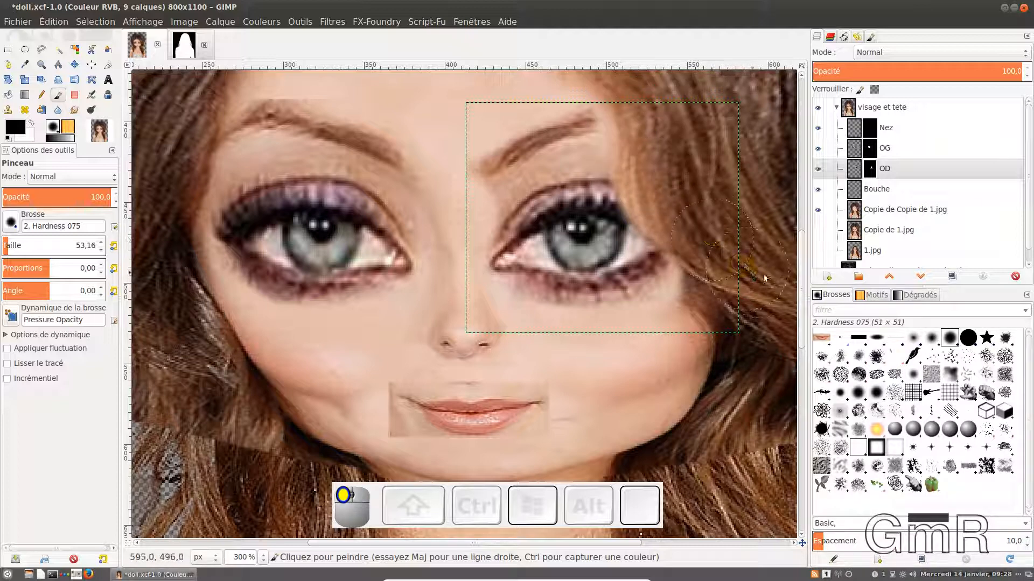
mouse_move(689, 216)
left_mouse_down()
mouse_move(681, 216)
mouse_move(705, 253)
mouse_move(815, 285)
left_mouse_up()
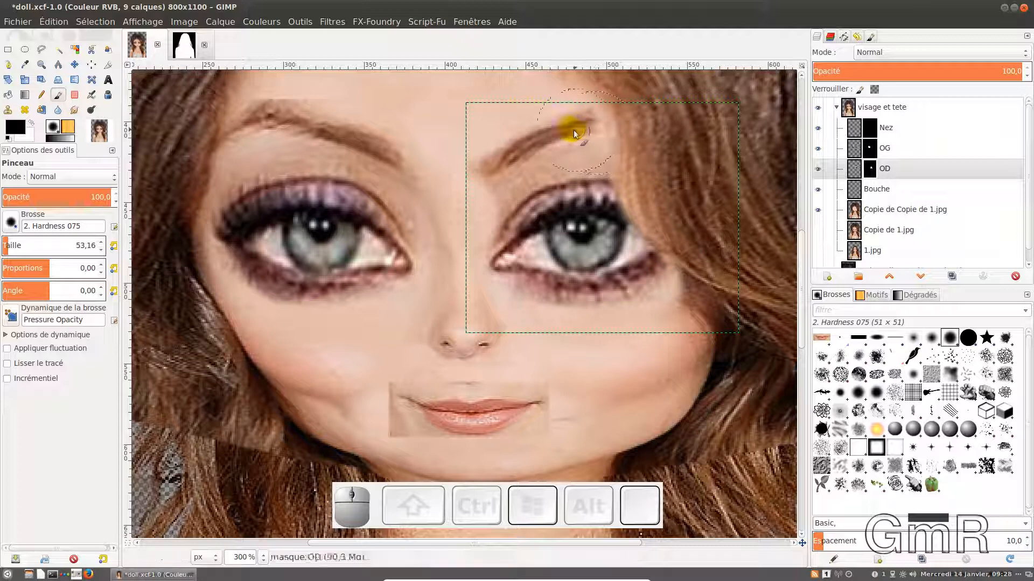
Restore the eyebrow's outer end by painting white on the OD mask, and paint black above the brow towards the nose bridge.
key("x")
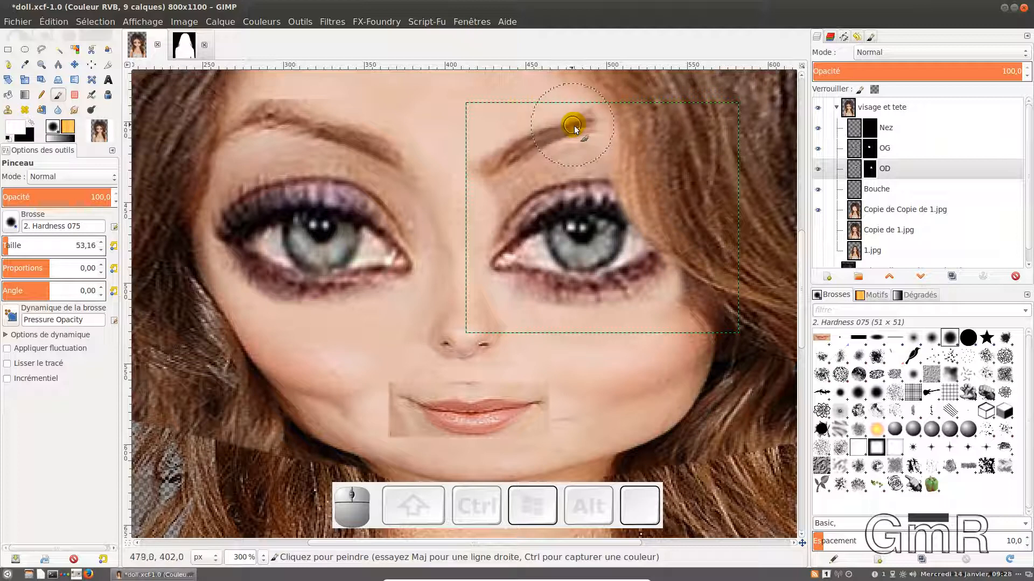
mouse_move(579, 129)
left_mouse_down()
mouse_move(549, 122)
mouse_move(575, 119)
left_mouse_up()
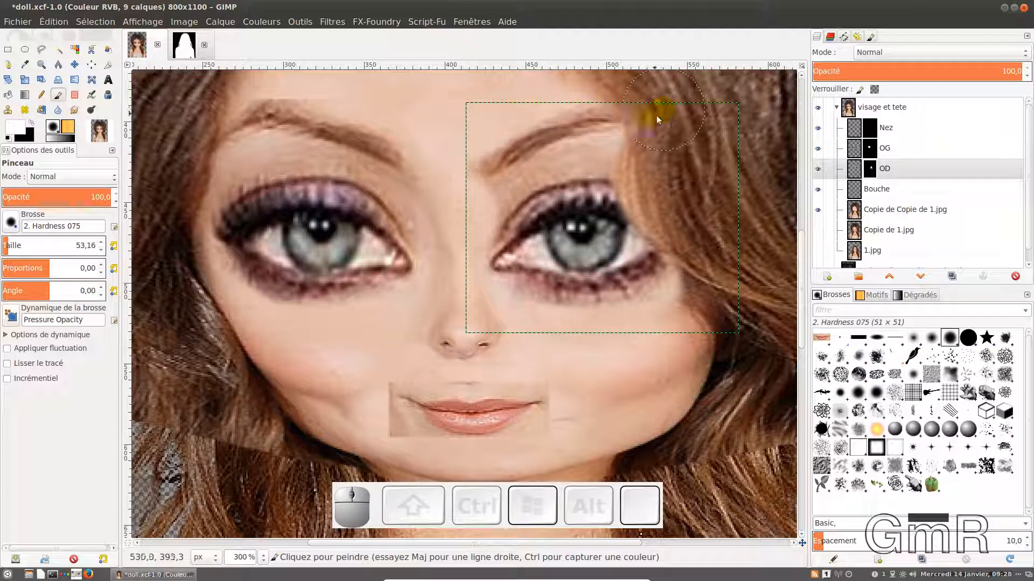
key("x")
left_click(671, 121)
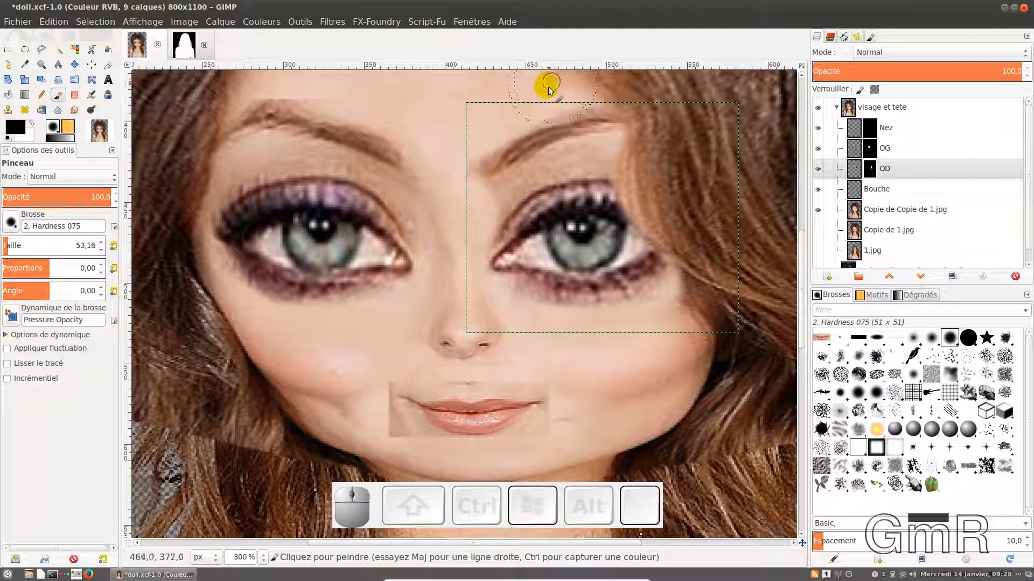
mouse_move(545, 87)
left_mouse_down()
mouse_move(416, 186)
mouse_move(394, 174)
left_mouse_up()
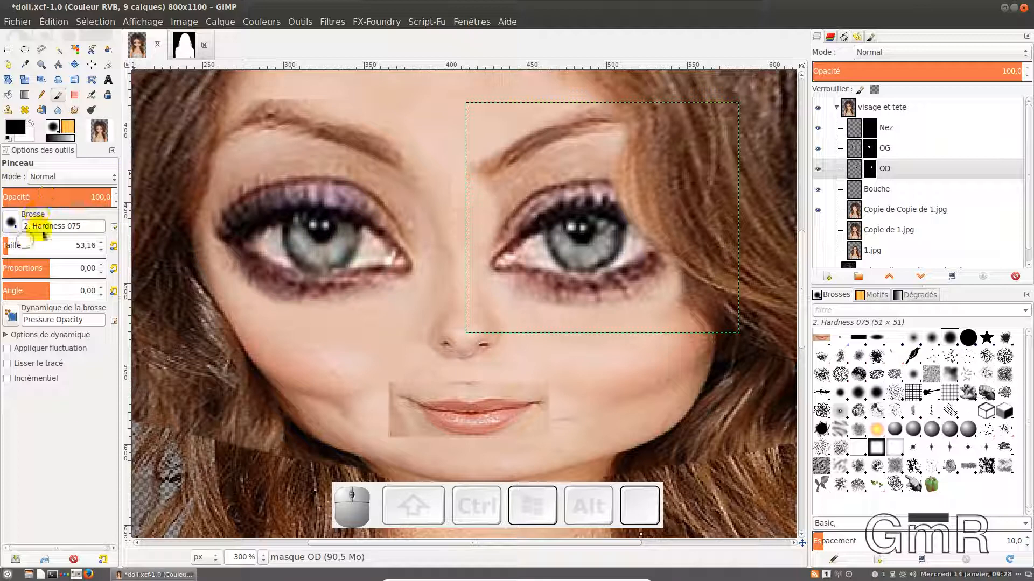
Set the brush opacity to 31.4 and size to 31.44, and softly paint black on the OD mask between eyebrow and eye.
left_click_drag(53, 200, 36, 200)
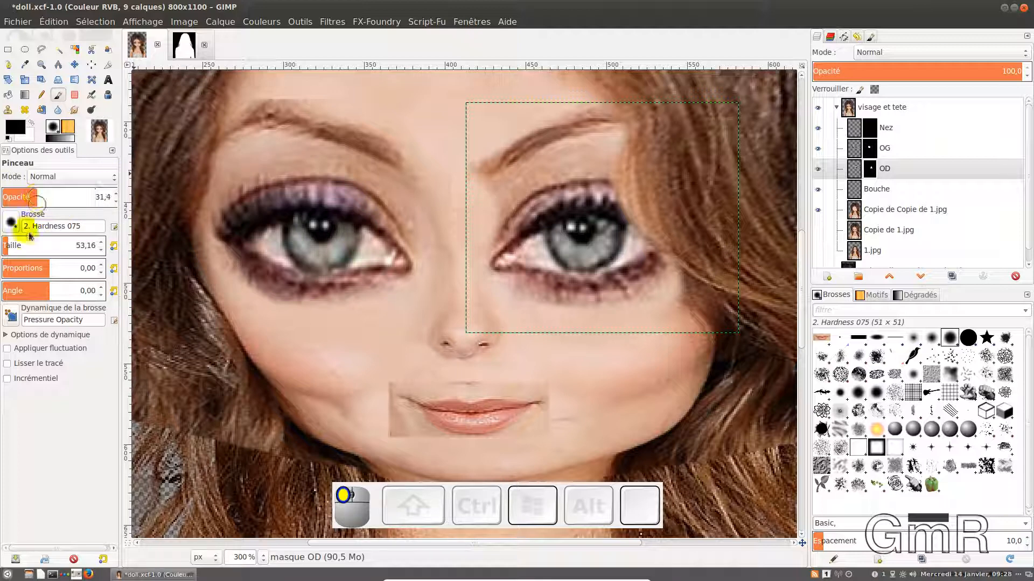
mouse_move(9, 250)
left_mouse_down()
mouse_move(347, 162)
mouse_move(350, 171)
left_mouse_up()
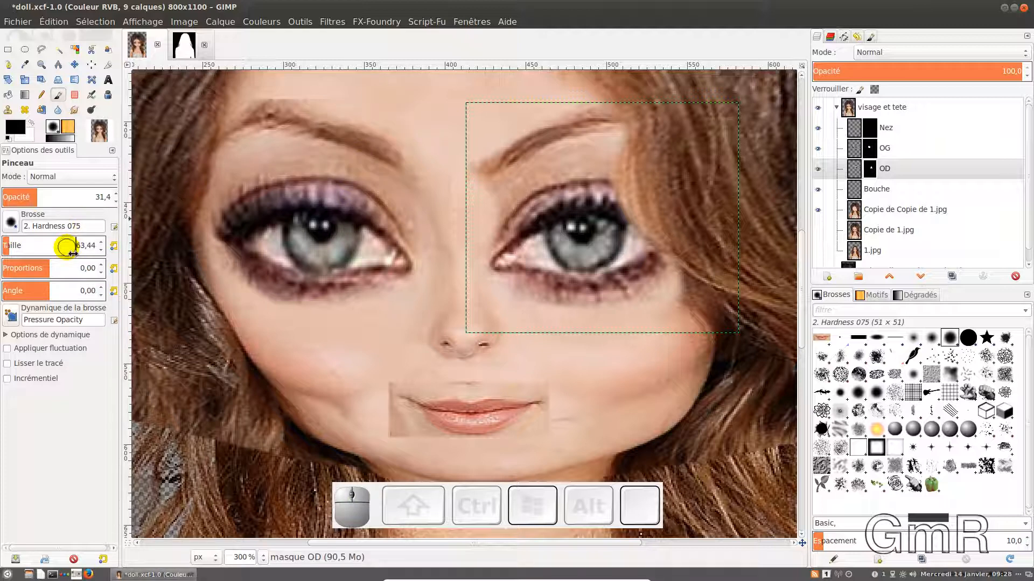
key("ctrl")
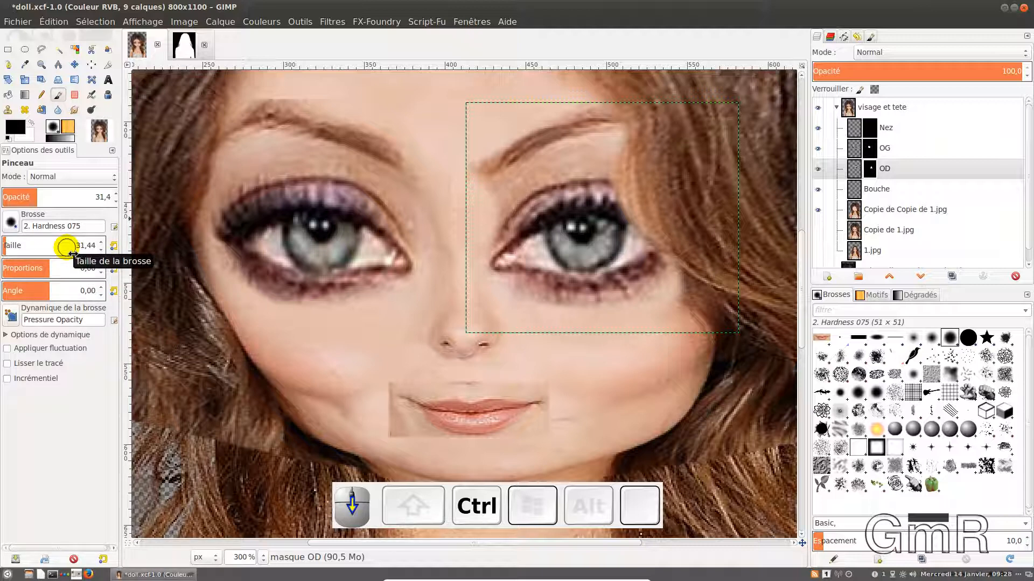
mouse_move(246, 162)
left_mouse_down()
mouse_move(314, 159)
mouse_move(372, 183)
left_mouse_up()
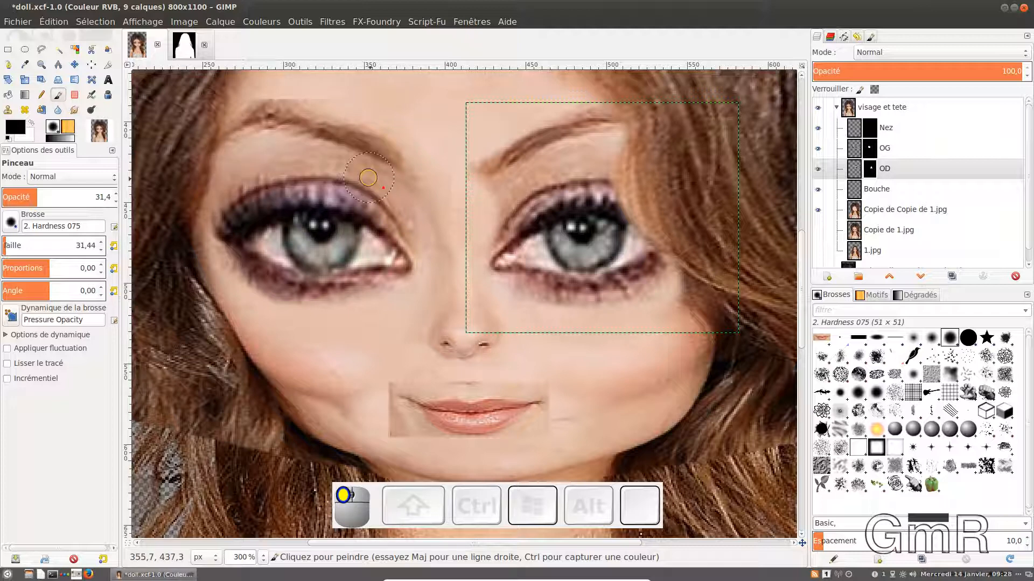
mouse_move(560, 166)
left_mouse_down()
mouse_move(530, 173)
mouse_move(501, 209)
mouse_move(535, 165)
mouse_move(586, 156)
left_mouse_up()
left_click(596, 154)
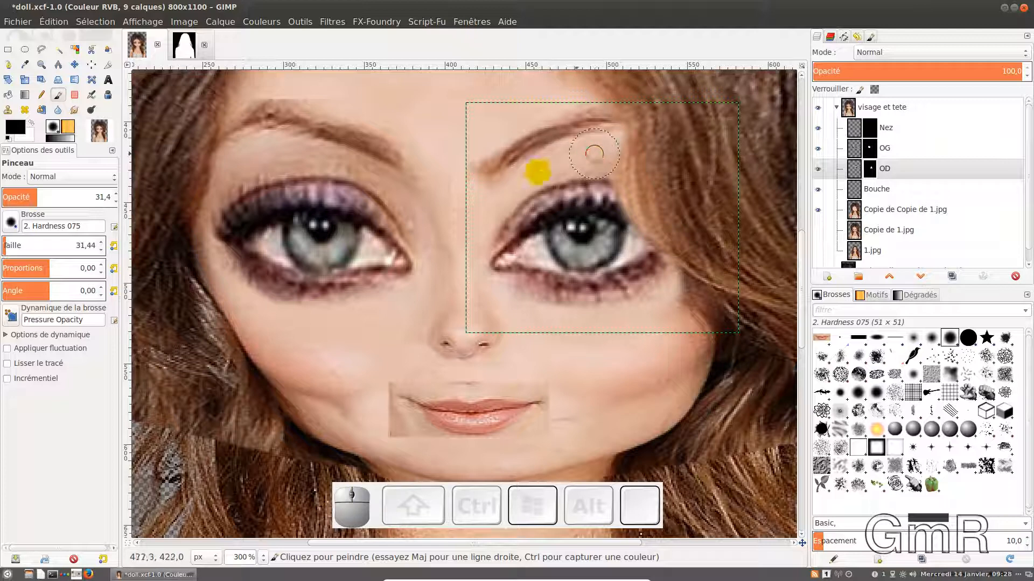
left_click(497, 194)
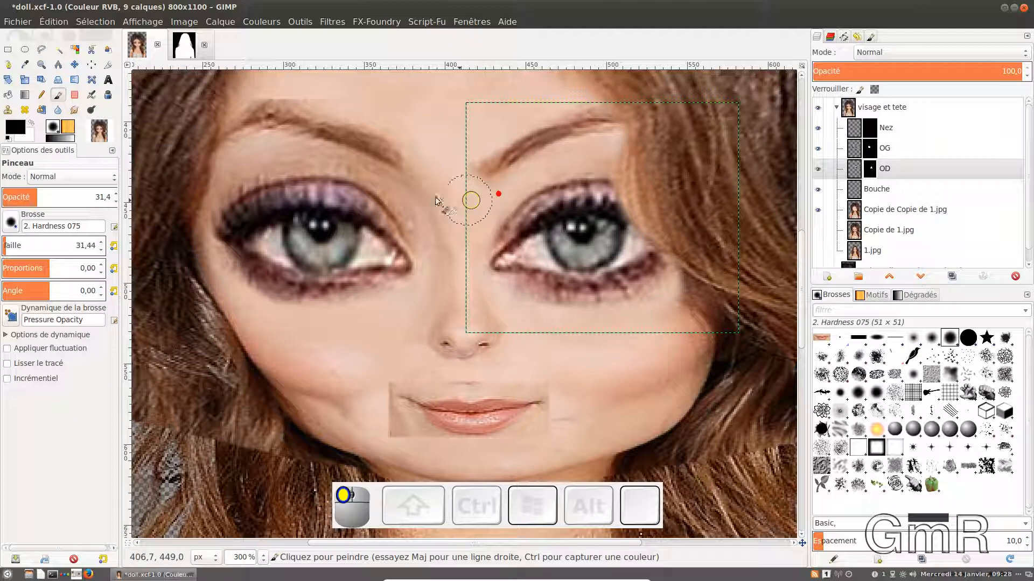
left_click(415, 196)
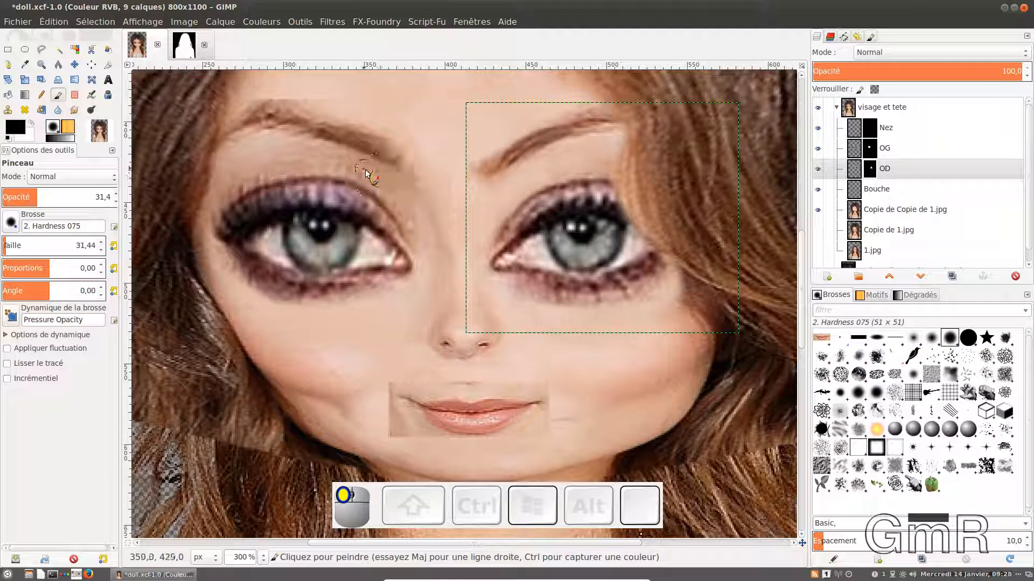
left_click(276, 152)
Add a layer mask initialised to Blanc (opacité complète) to the Bouche layer.
scroll(555, 314, "down", 2)
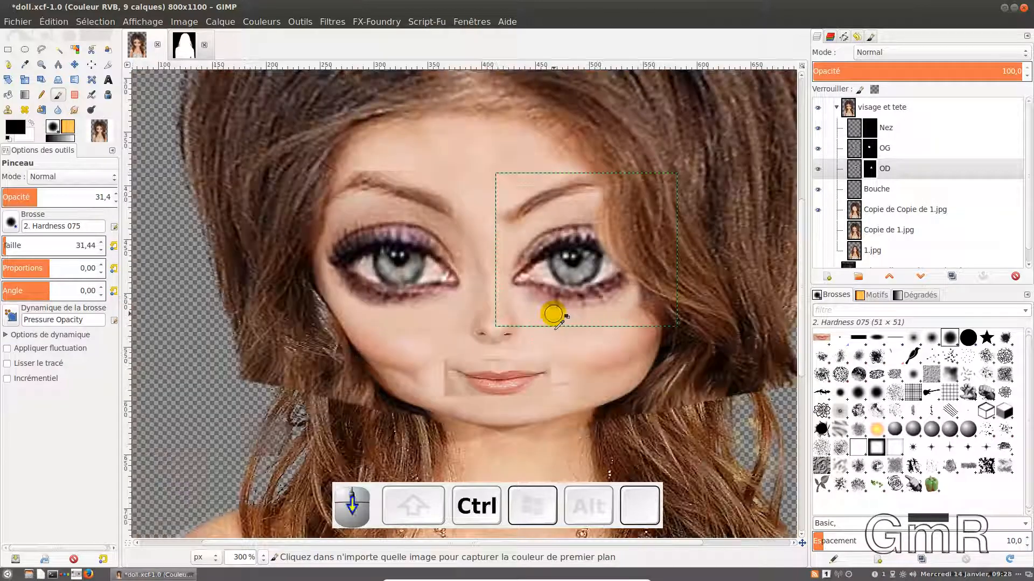
scroll(506, 338, "up", 4)
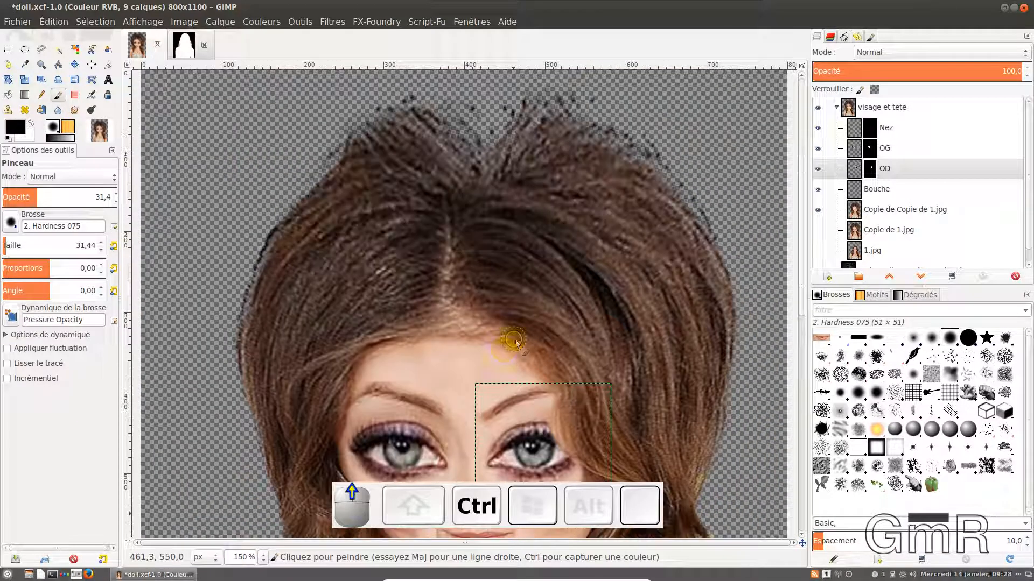
scroll(501, 347, "down", 9)
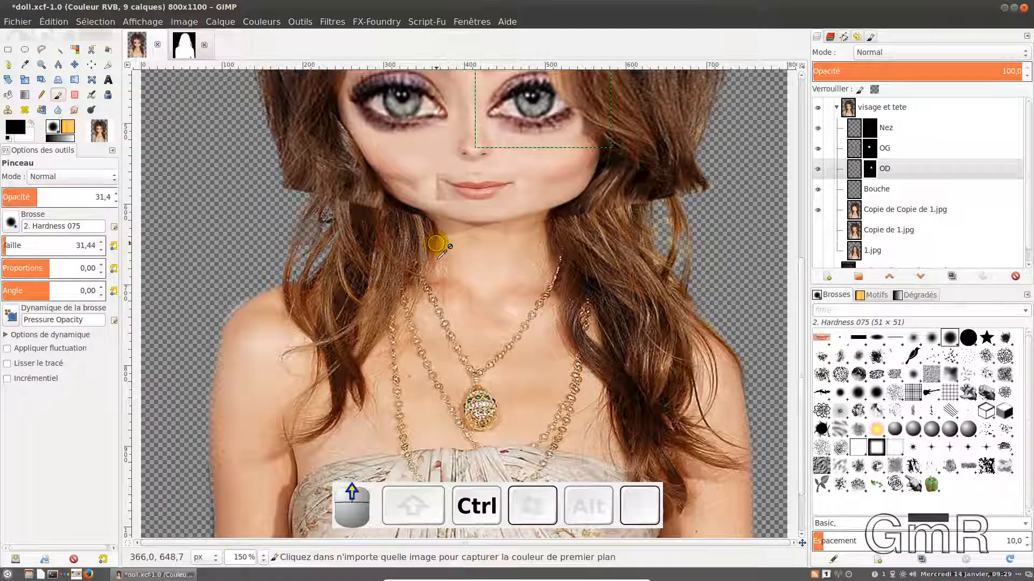
scroll(439, 240, "up", 2)
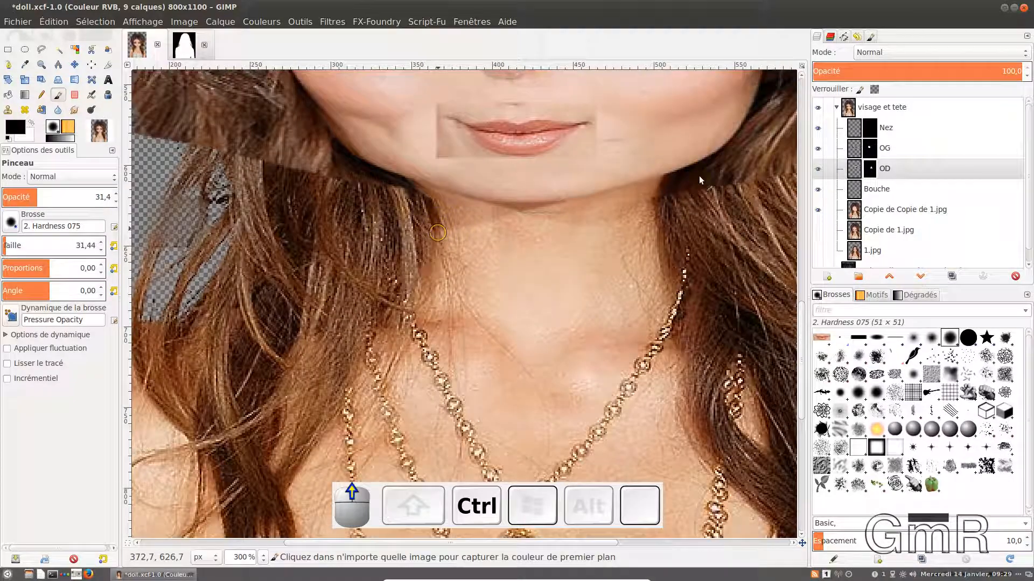
right_click(867, 191)
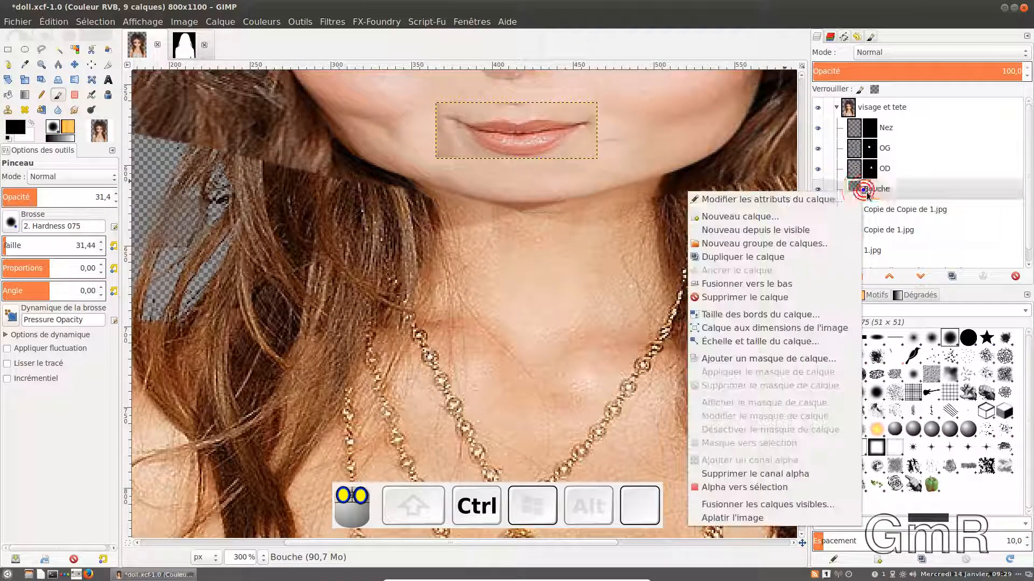
left_click(768, 359)
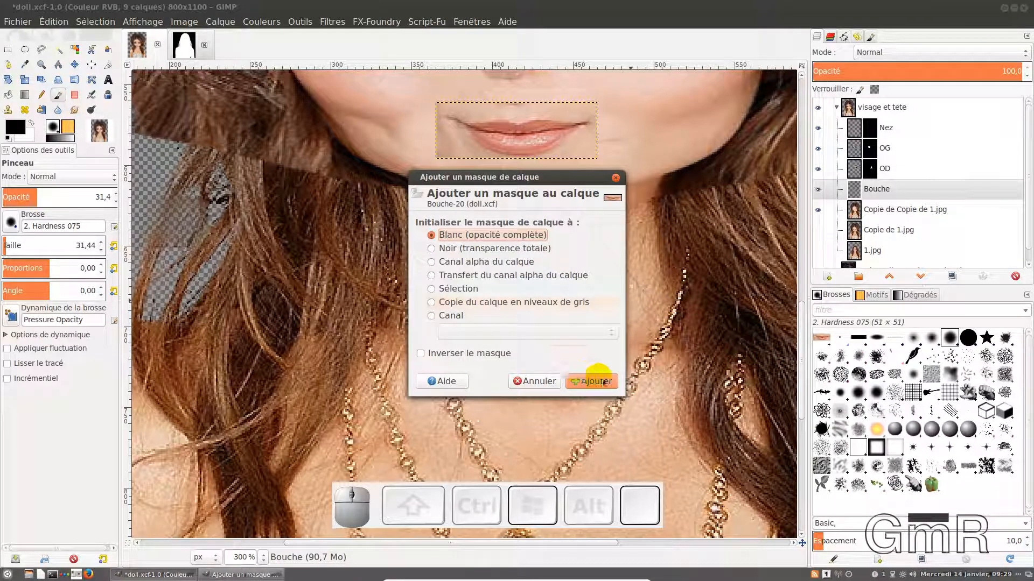
left_click(594, 382)
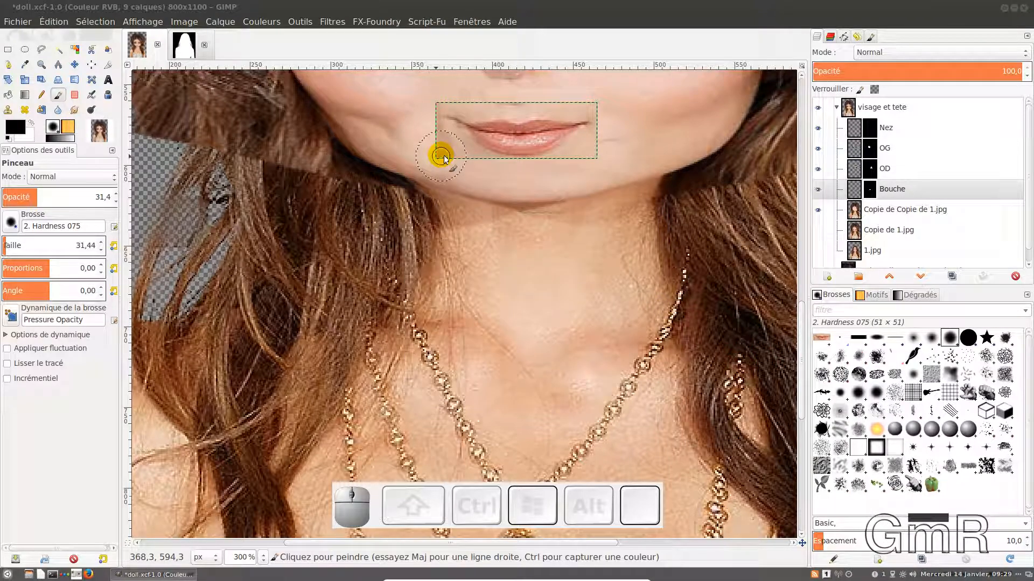
Softly paint black at 31.4 opacity on the Bouche mask around the lips to blend the mouth patch's edges.
left_click_drag(454, 155, 453, 152)
mouse_move(464, 161)
left_mouse_down()
mouse_move(442, 151)
mouse_move(428, 120)
mouse_move(437, 155)
mouse_move(557, 183)
mouse_move(602, 143)
mouse_move(617, 143)
mouse_move(601, 145)
mouse_move(577, 127)
left_mouse_up()
scroll(577, 127, "up", 2, "ctrl")
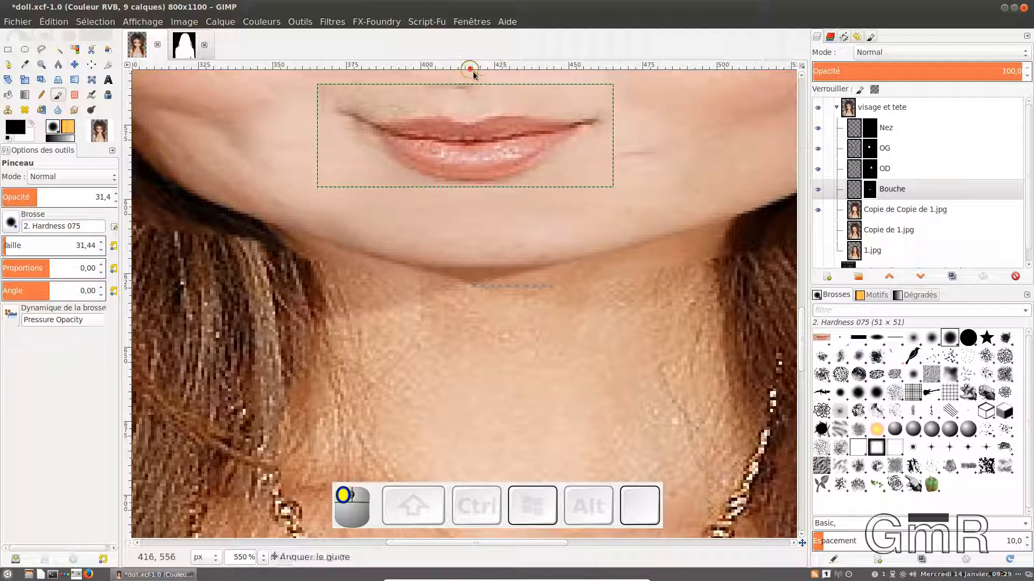
key("m")
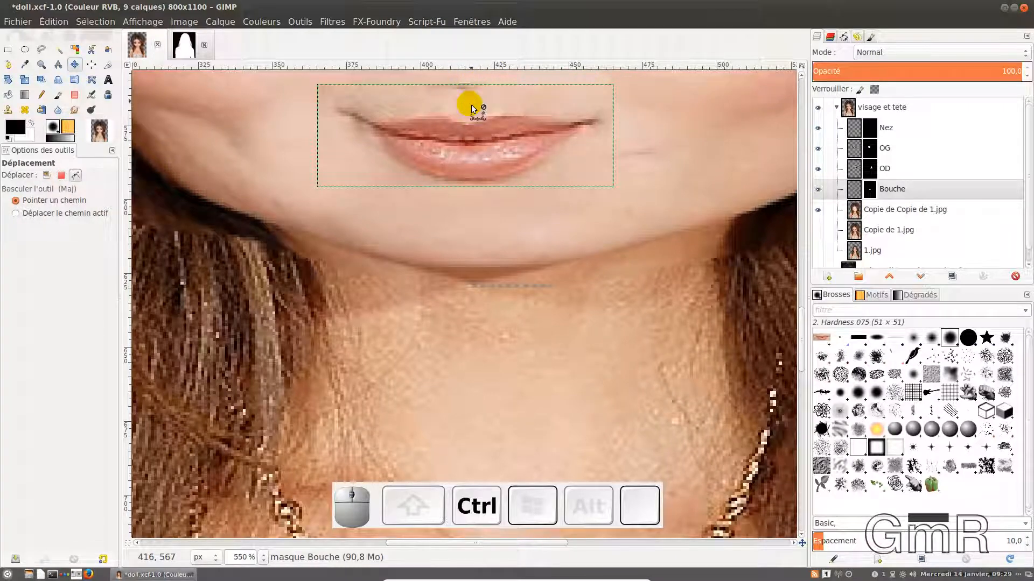
scroll(474, 95, "down", 1, "ctrl")
scroll(471, 104, "up", 2)
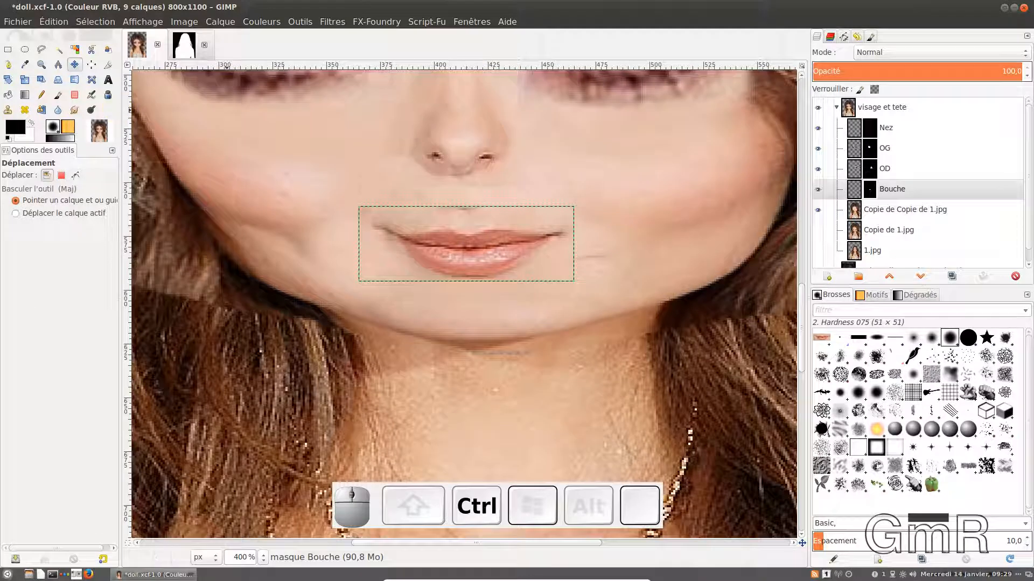
left_click(58, 95)
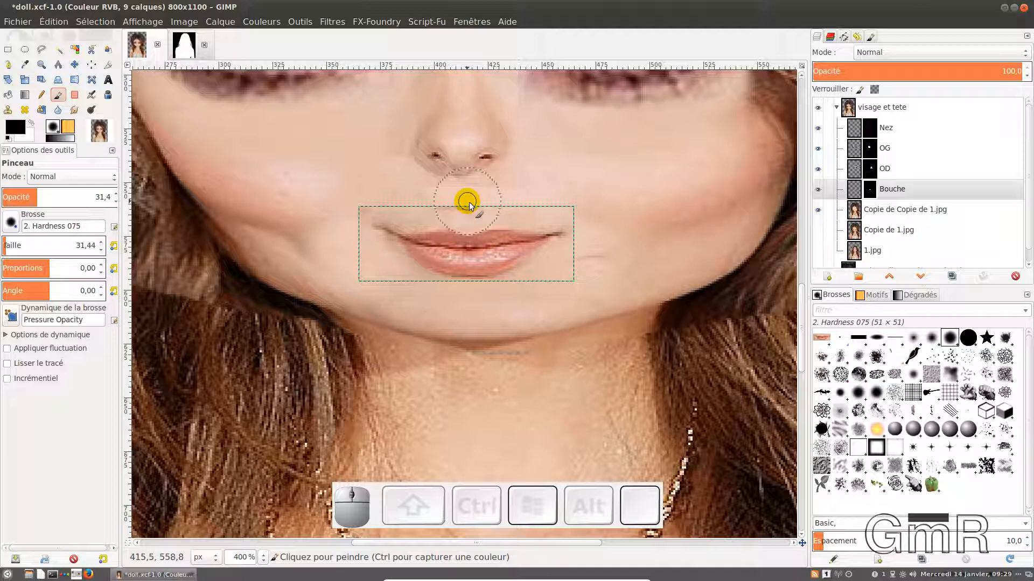
left_click_drag(470, 205, 392, 200)
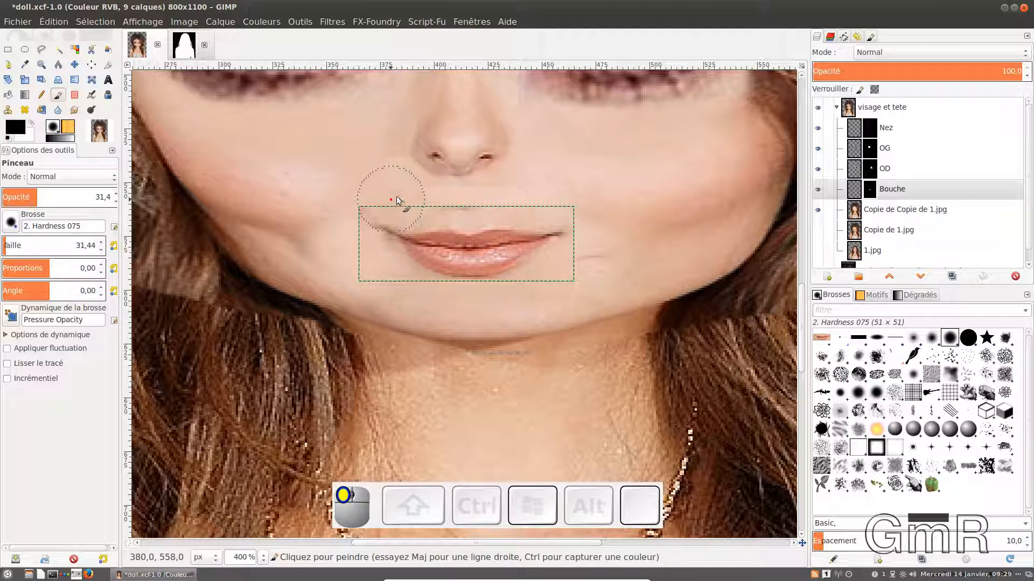
scroll(398, 200, "down", 3, "ctrl")
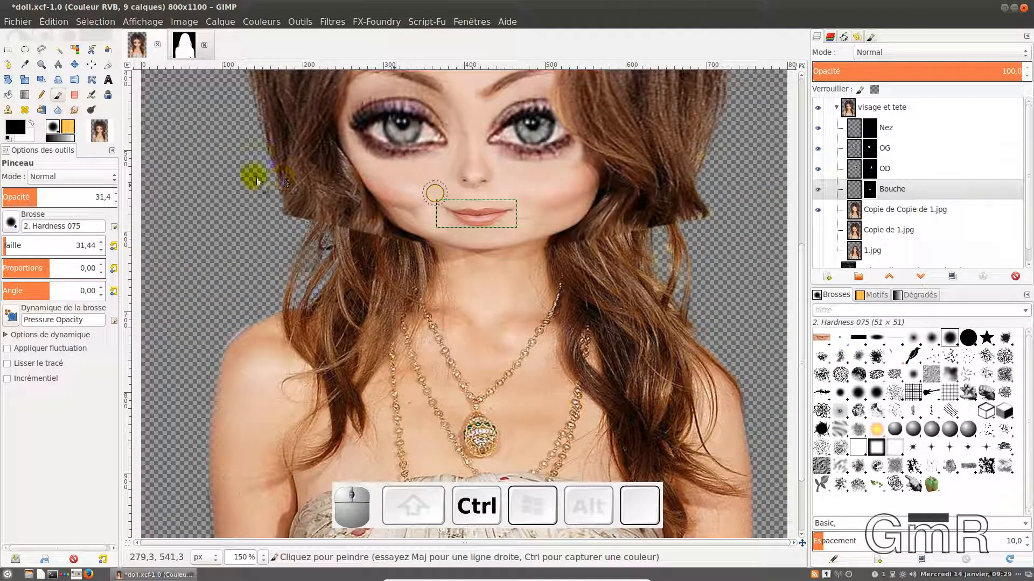
Try to move the mouth while its layer mask is active, and undo the move.
left_click(81, 69)
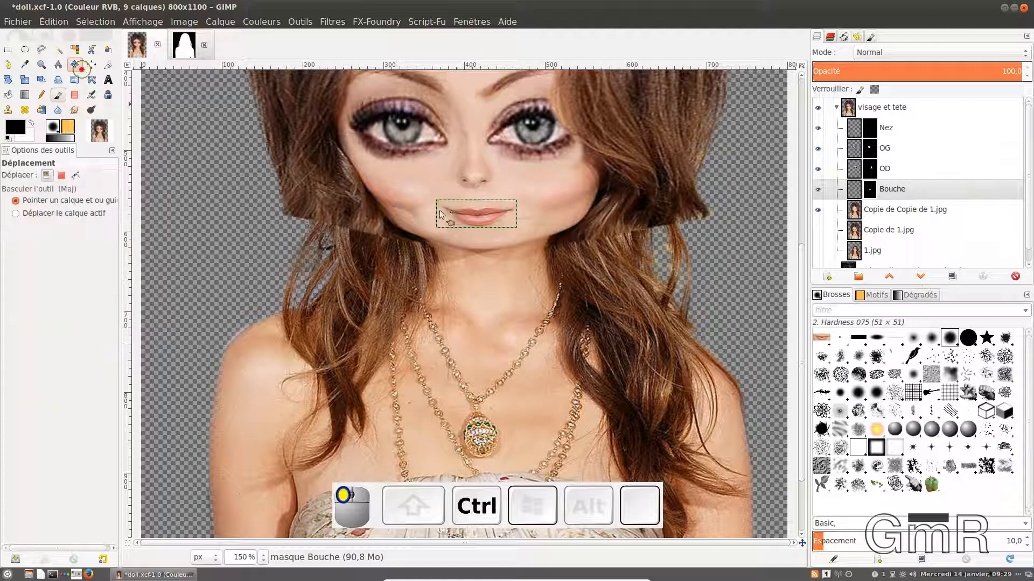
left_click(472, 220)
left_click_drag(475, 223, 474, 221)
key("ctrl+z")
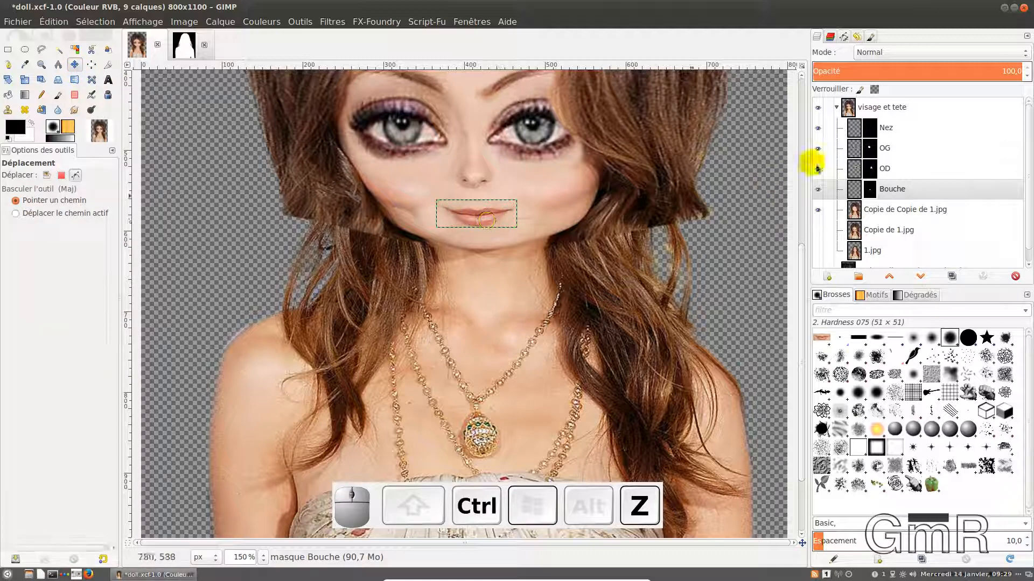
Activate the Bouche layer's image instead of its mask and move the mouth slightly closer to the nose.
left_click(854, 191)
left_click(854, 191)
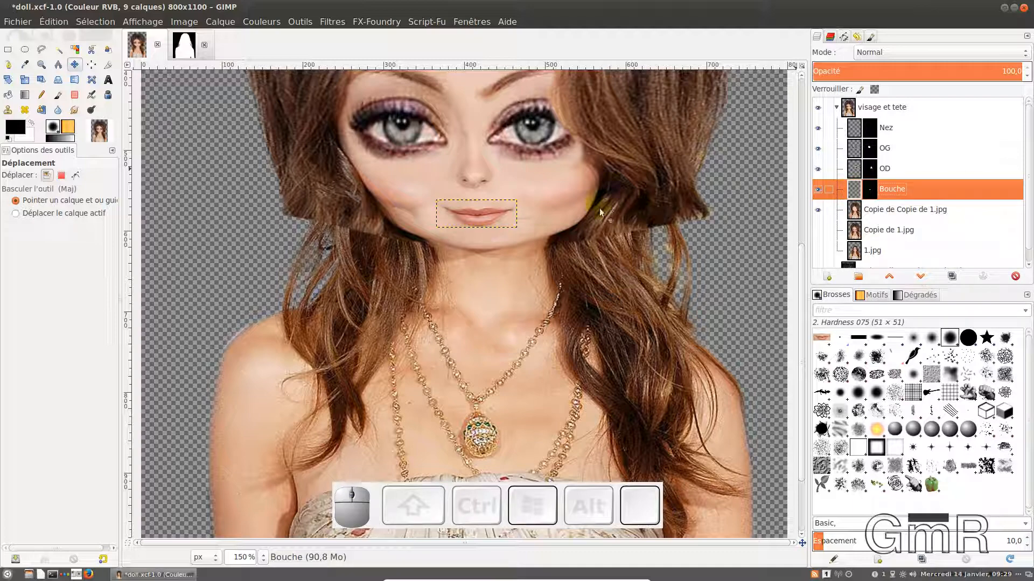
left_click(472, 215)
left_click_drag(474, 217, 472, 240)
scroll(560, 289, "down", 1)
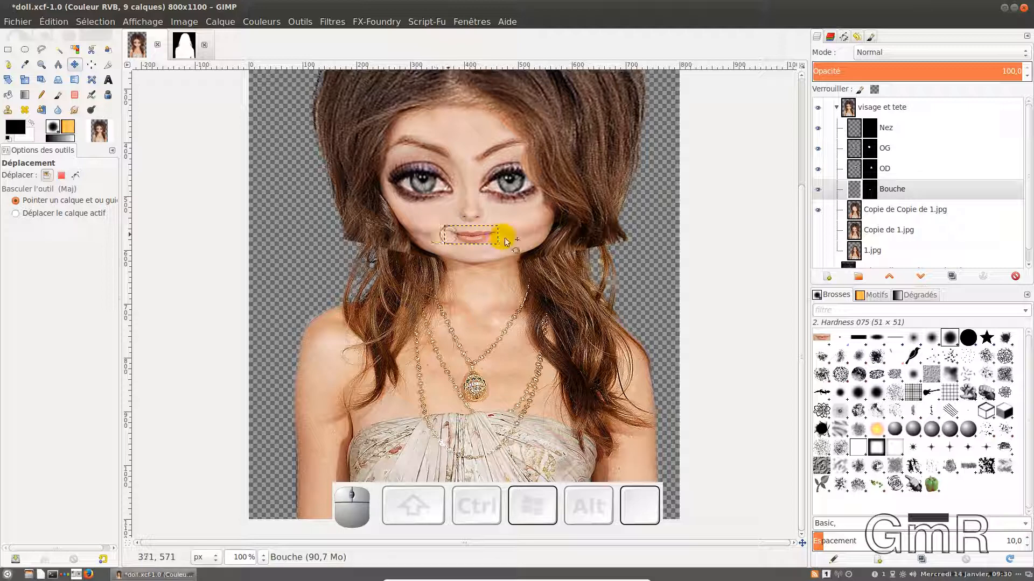
Paint black on the Bouche layer's mask above and to the right of the lips, with the paintbrush at opacity 100 and size 22.44.
left_click(856, 213)
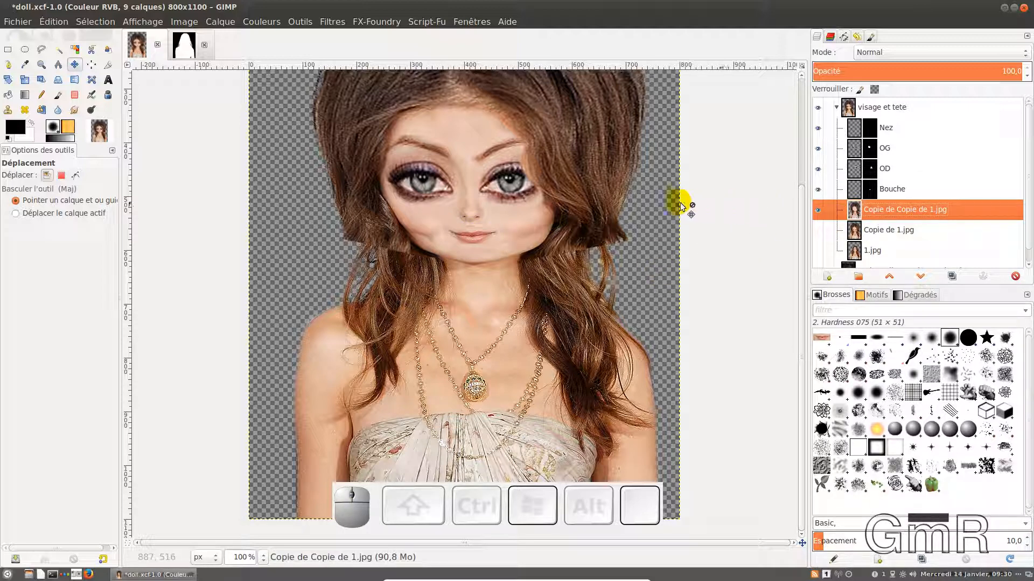
scroll(468, 235, "up", 5)
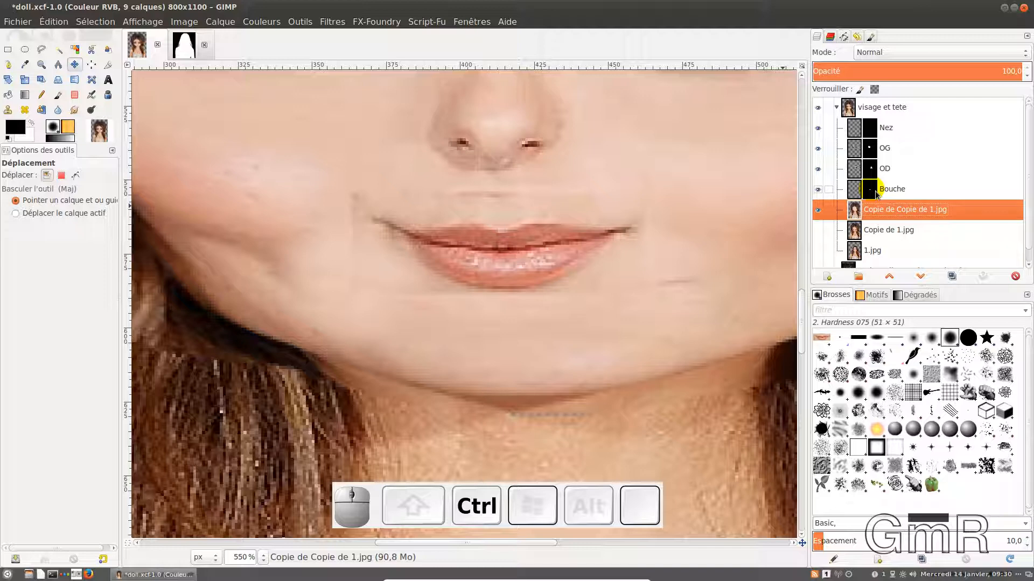
left_click(874, 191)
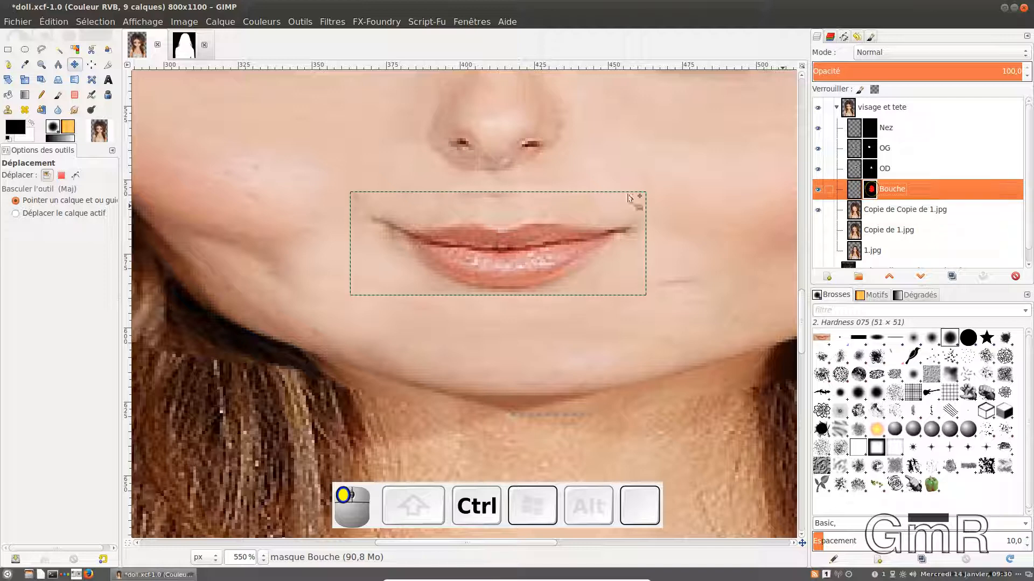
left_click(58, 95)
left_click_drag(83, 199, 115, 197)
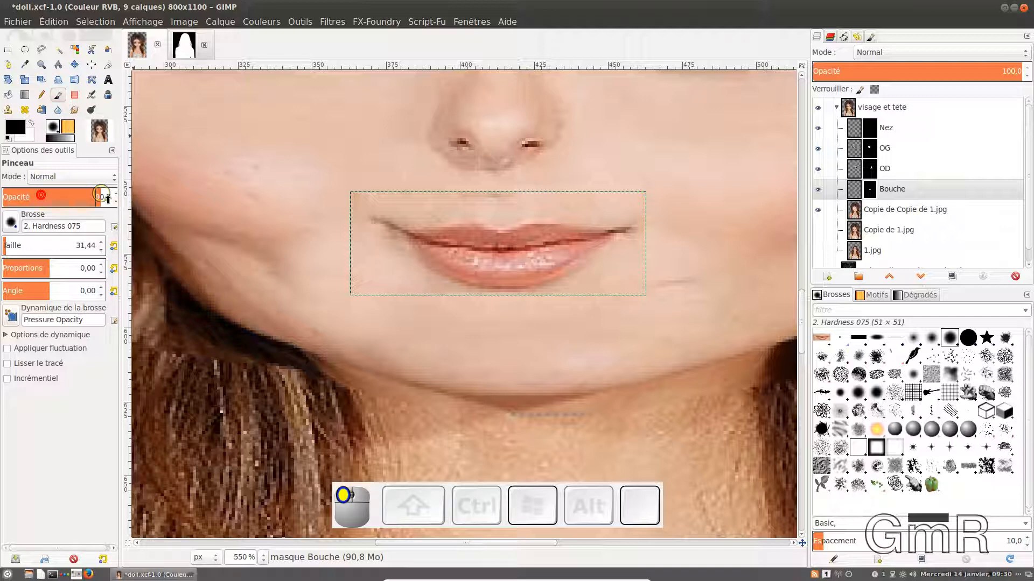
left_click(887, 192)
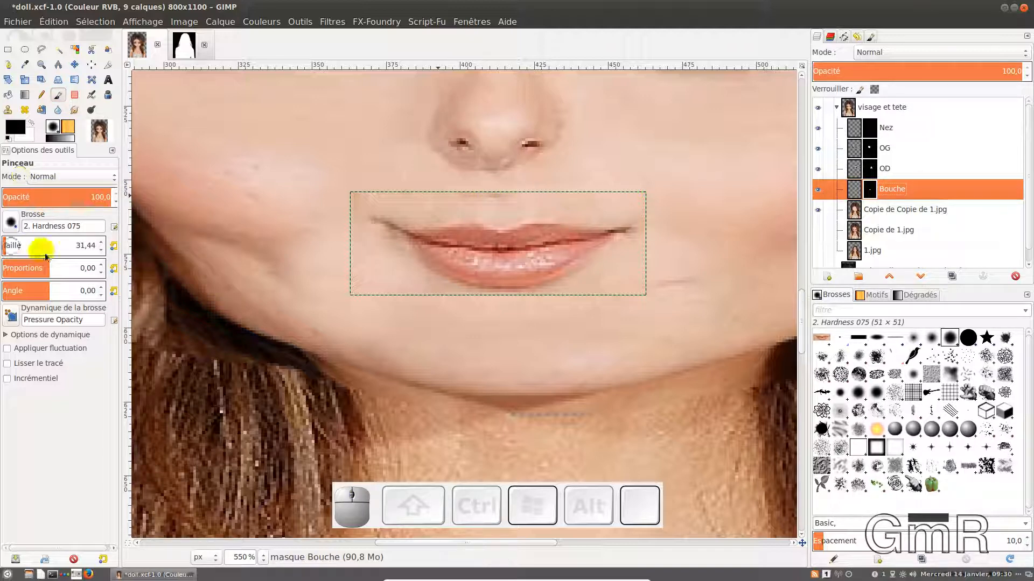
scroll(53, 252, "down", 2)
scroll(51, 248, "down", 2)
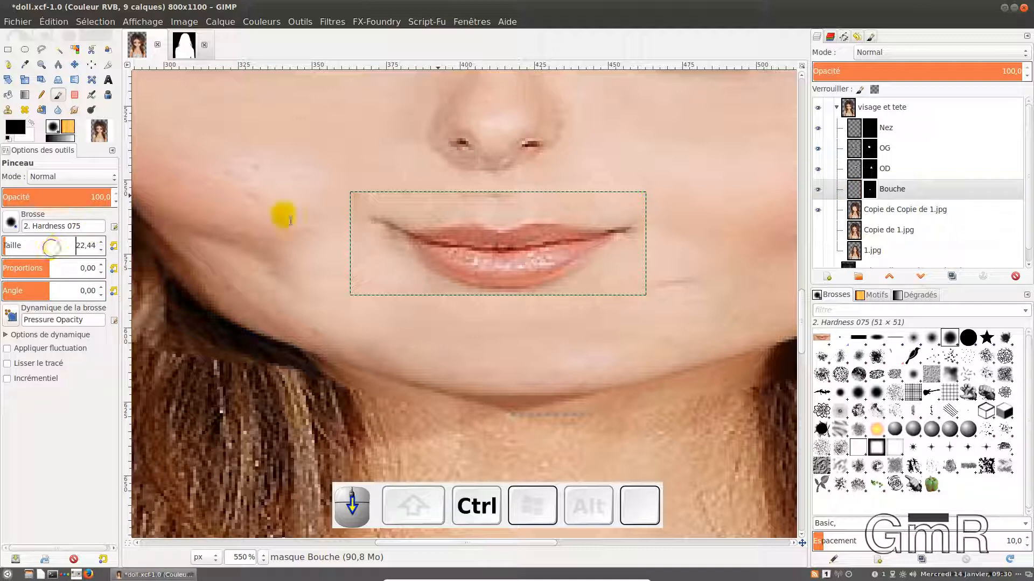
left_click(459, 193)
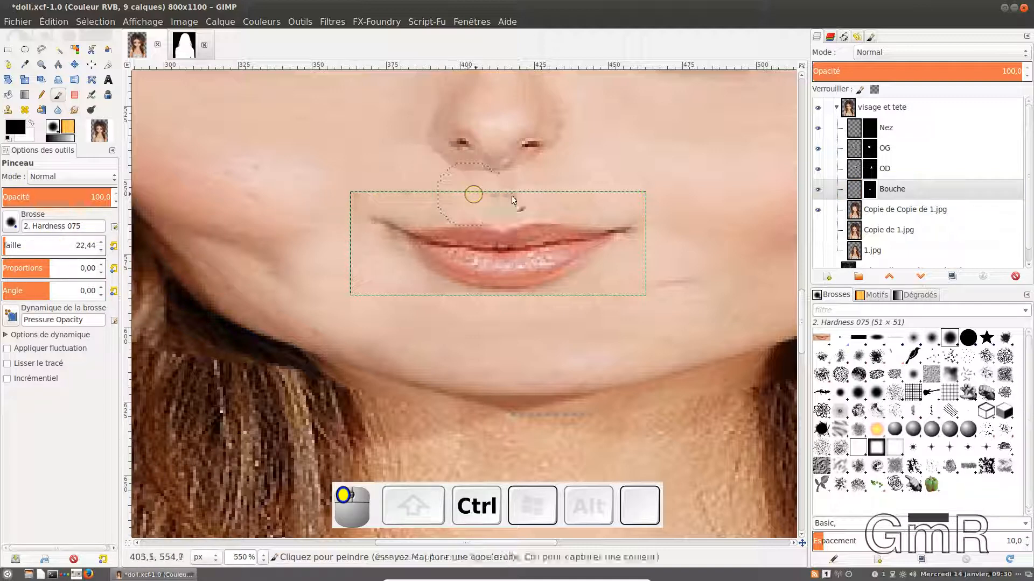
left_click(483, 194)
left_click(542, 189)
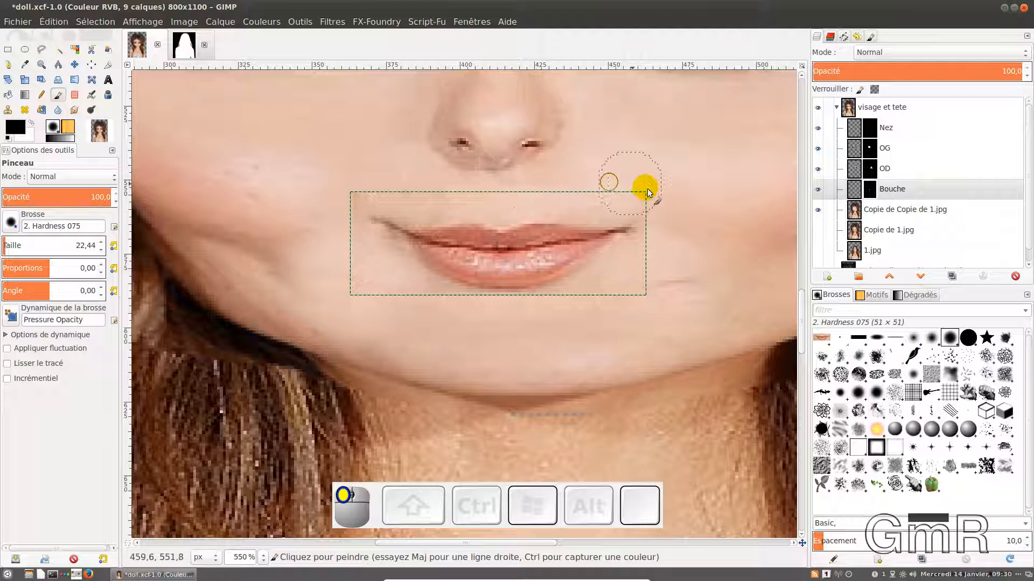
mouse_move(664, 239)
left_mouse_down()
mouse_move(648, 265)
mouse_move(604, 286)
mouse_move(594, 306)
mouse_move(681, 285)
left_mouse_up()
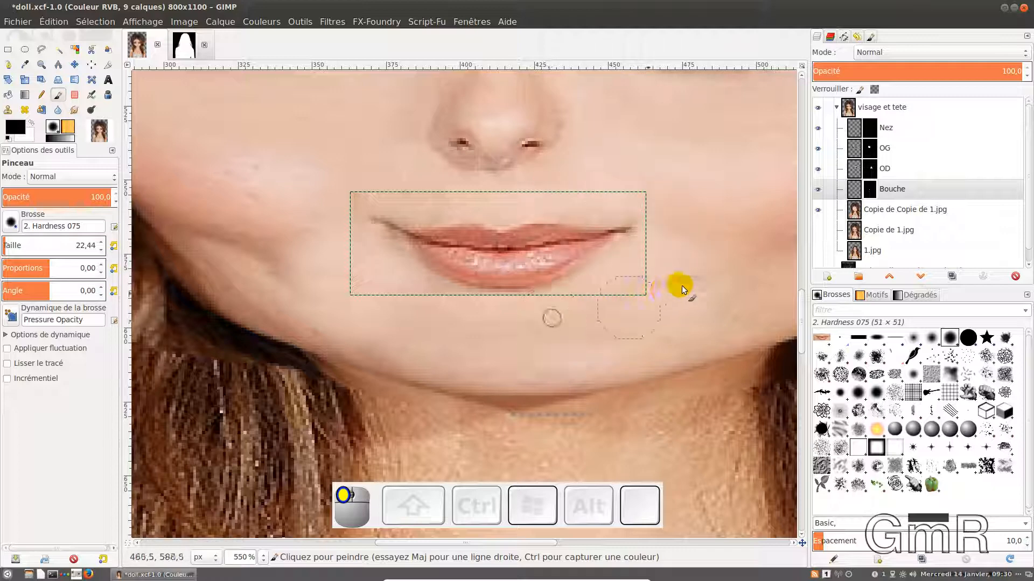
Paint out the remaining mouth patch edges on the Bouche mask, along the left side and upper-left corner of the lips.
mouse_move(324, 267)
left_mouse_down()
mouse_move(406, 284)
mouse_move(468, 324)
mouse_move(364, 279)
mouse_move(349, 206)
left_mouse_up()
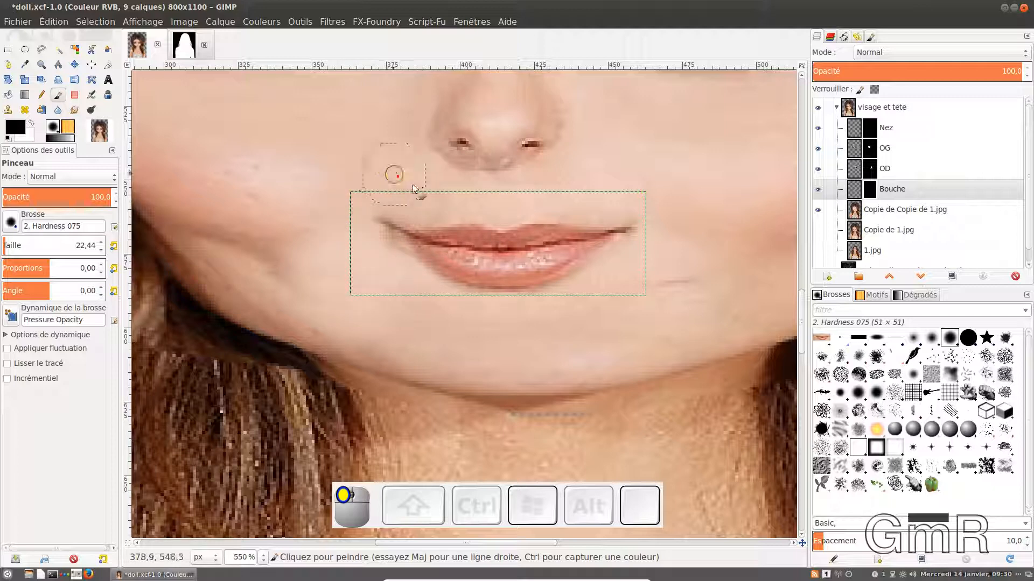
left_click(438, 198)
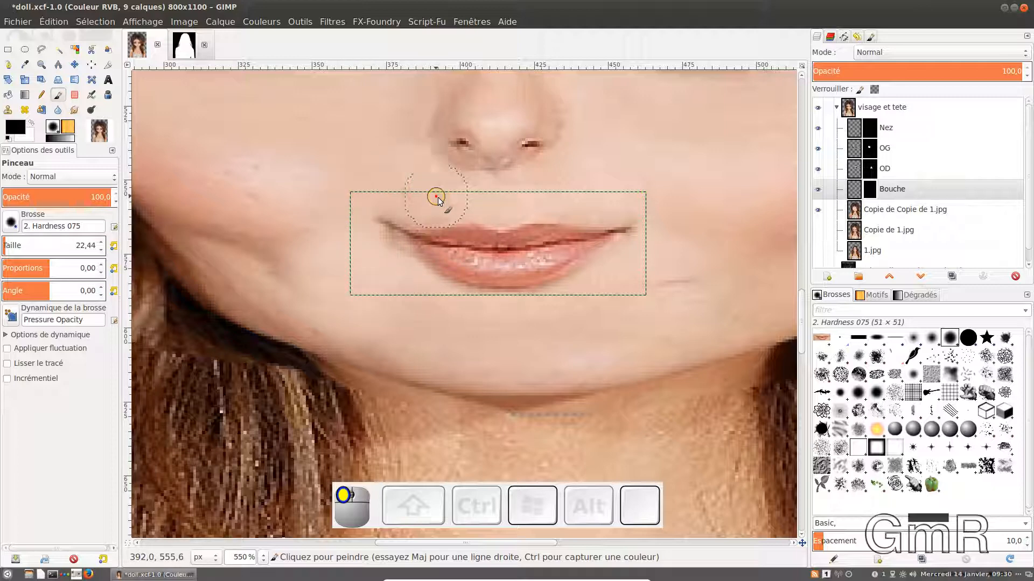
left_click(409, 189)
left_click(285, 96, "ctrl")
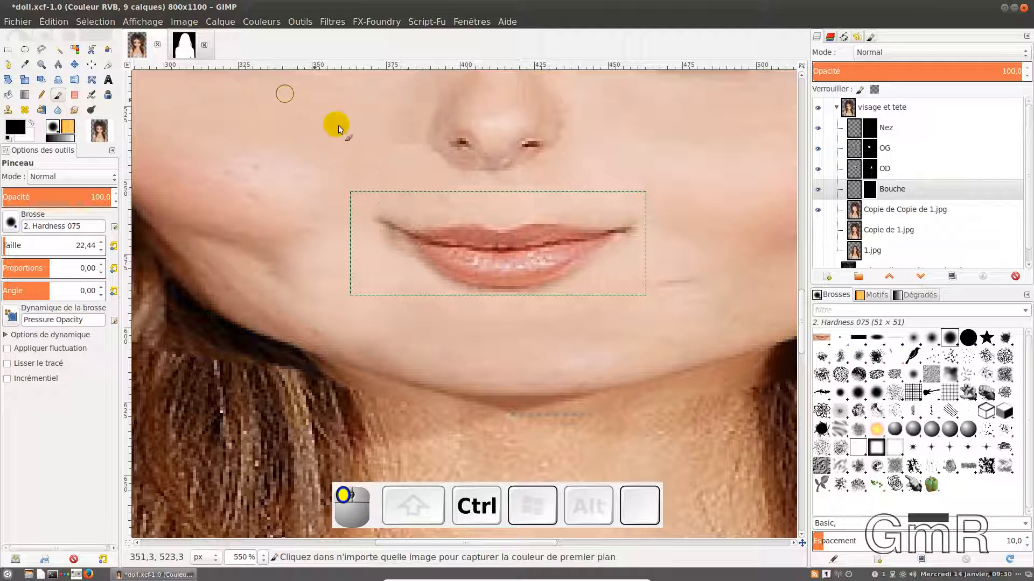
left_click(391, 148)
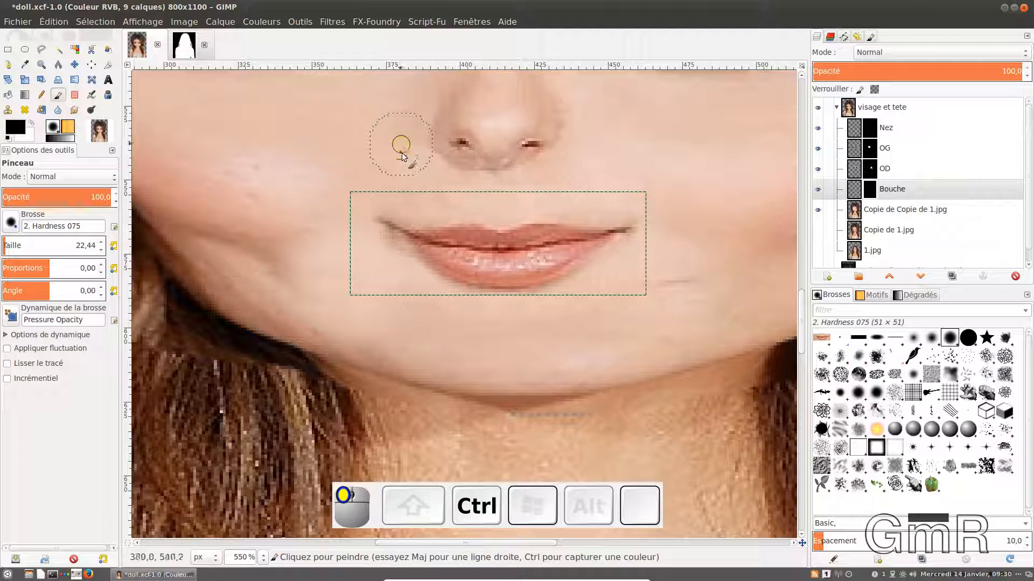
scroll(391, 151, "down", 3)
scroll(571, 249, "up", 5)
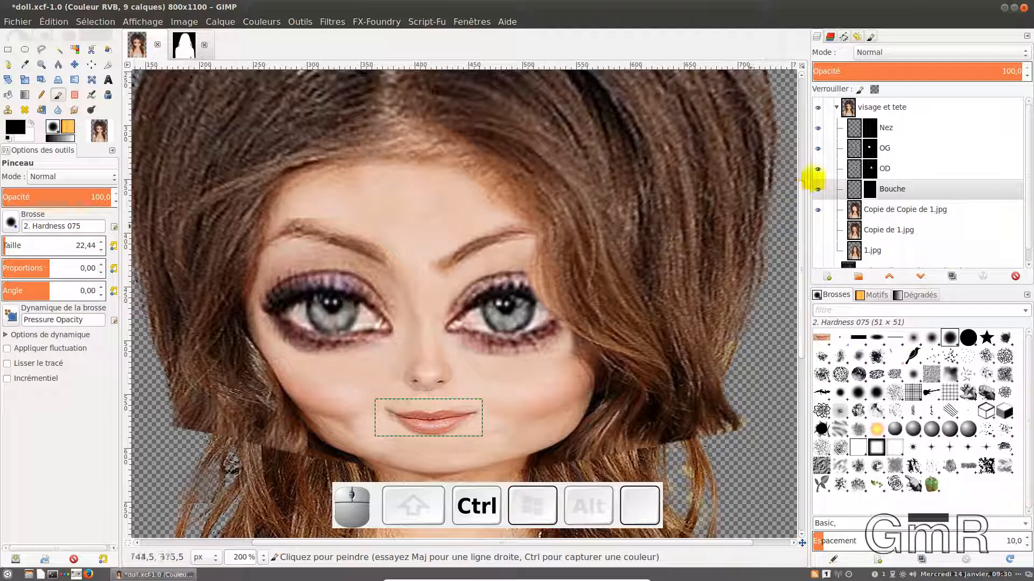
Sharpen the OG layer's image with Renforcer la netteté, using radius 5.0, amount 0.50 and threshold 0.
left_click(862, 154)
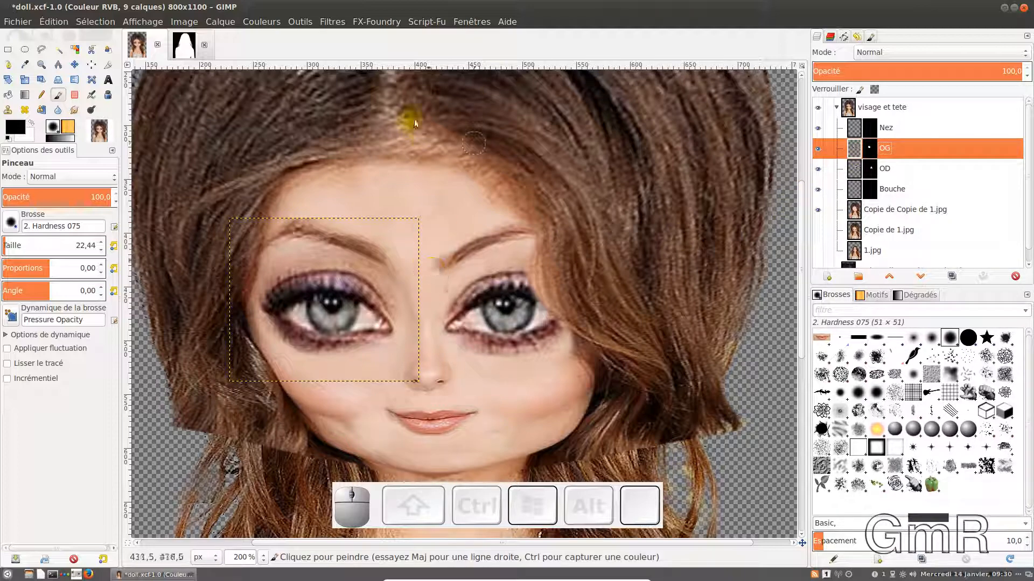
left_click(337, 26)
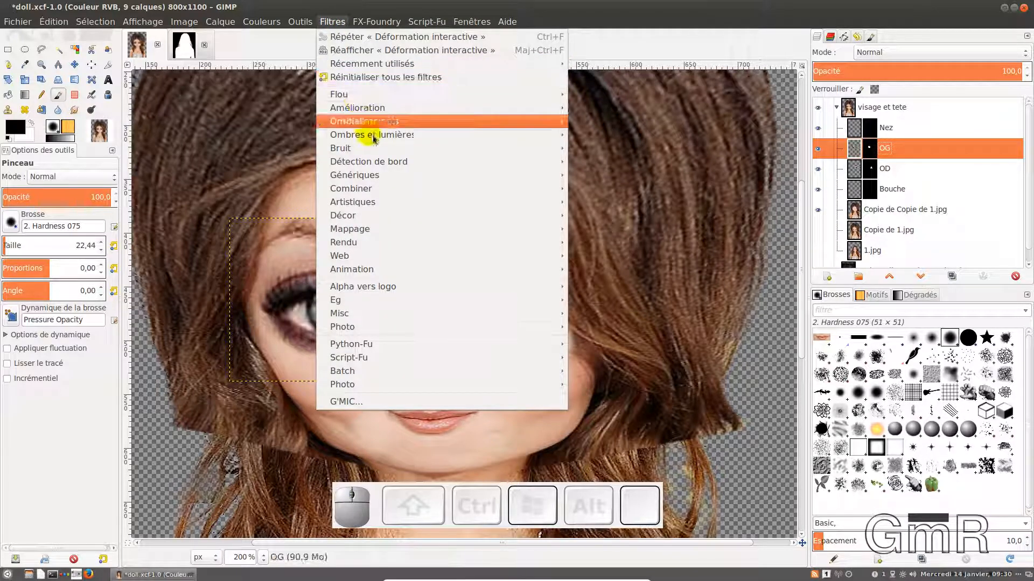
mouse_move(367, 128)
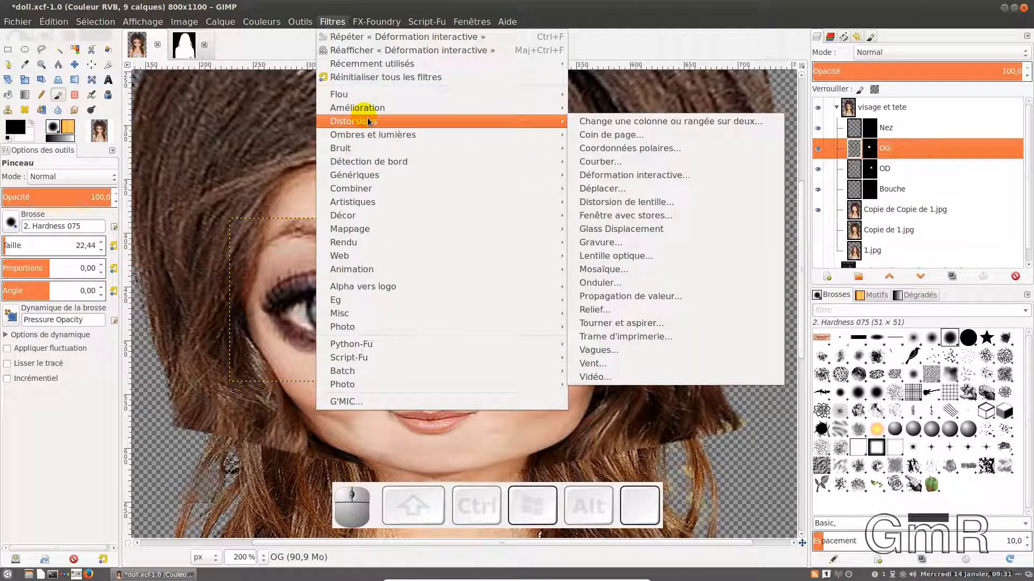
mouse_move(363, 108)
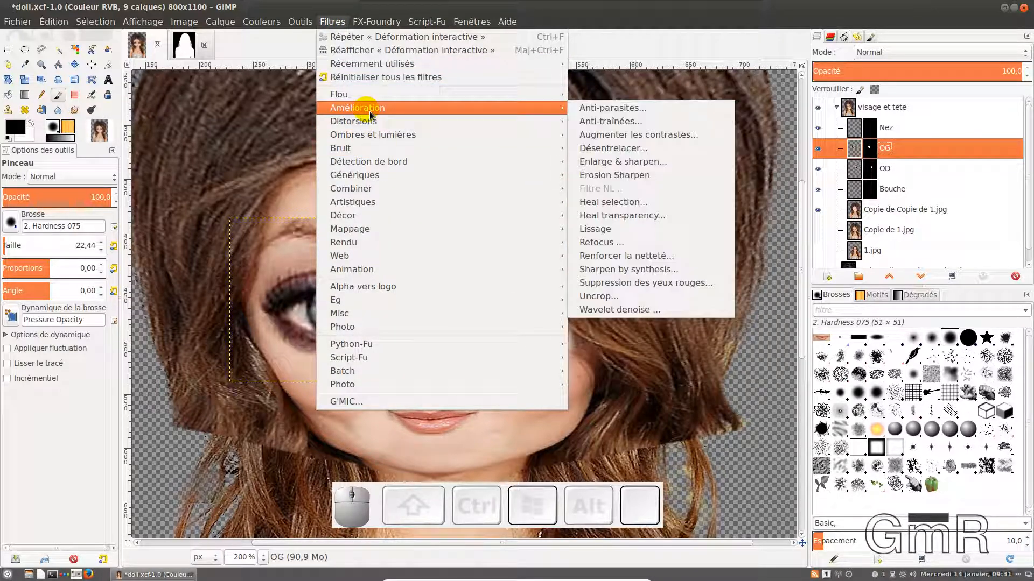
left_click(642, 262)
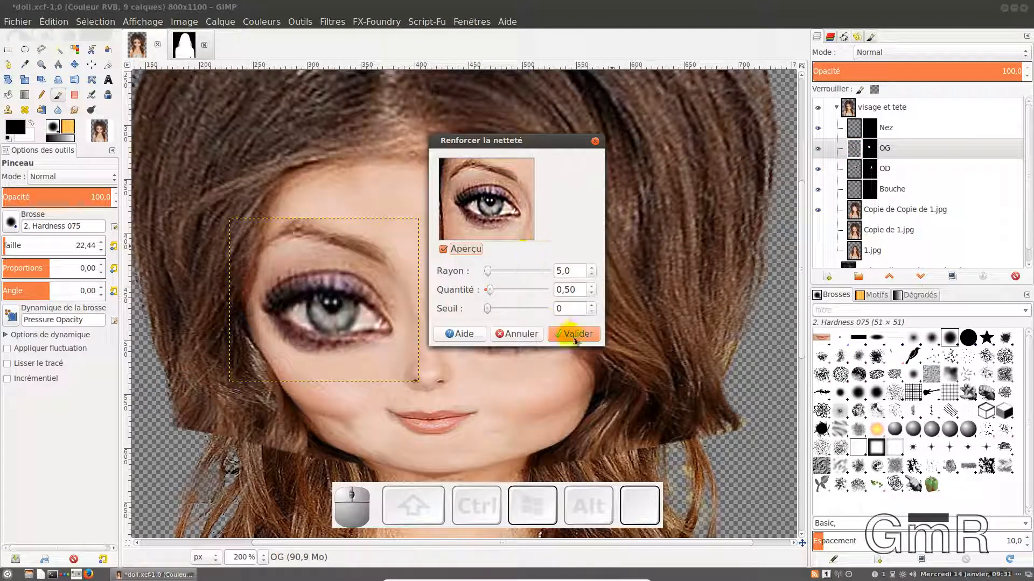
left_click(575, 336)
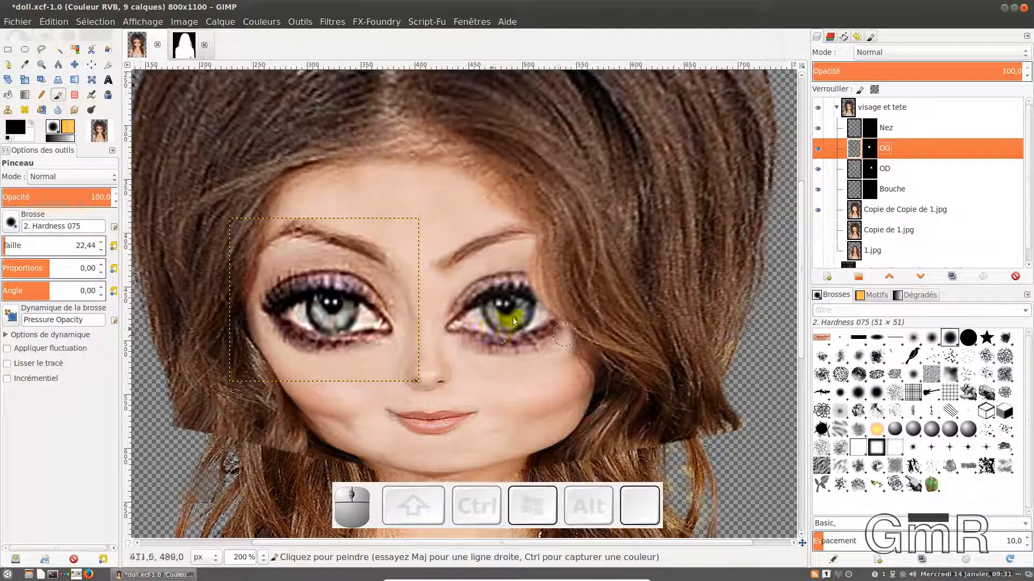
Repeat the Renforcer la netteté filter with the same settings on the images of the OD and Bouche layers.
left_click(862, 171)
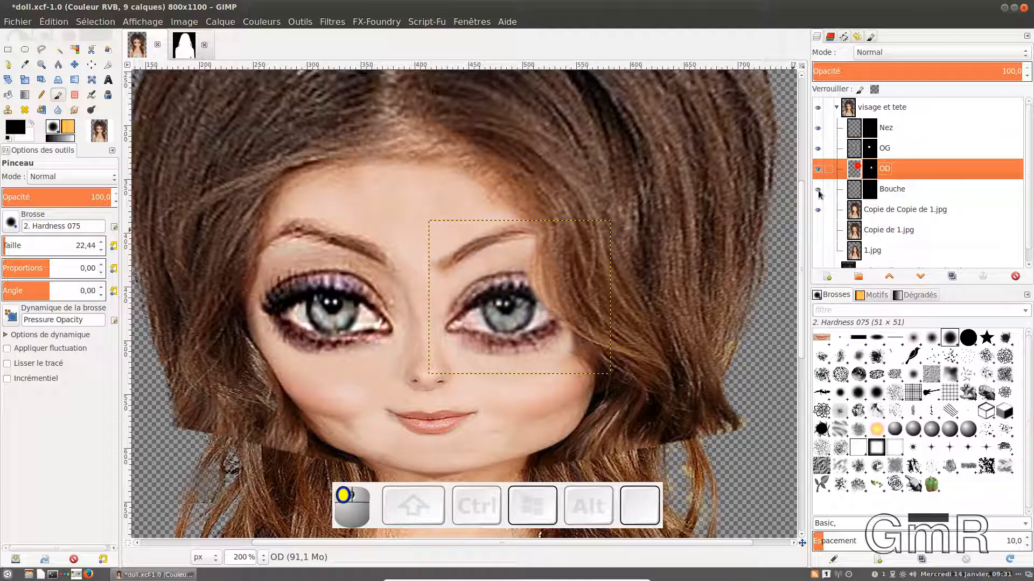
left_click(522, 315)
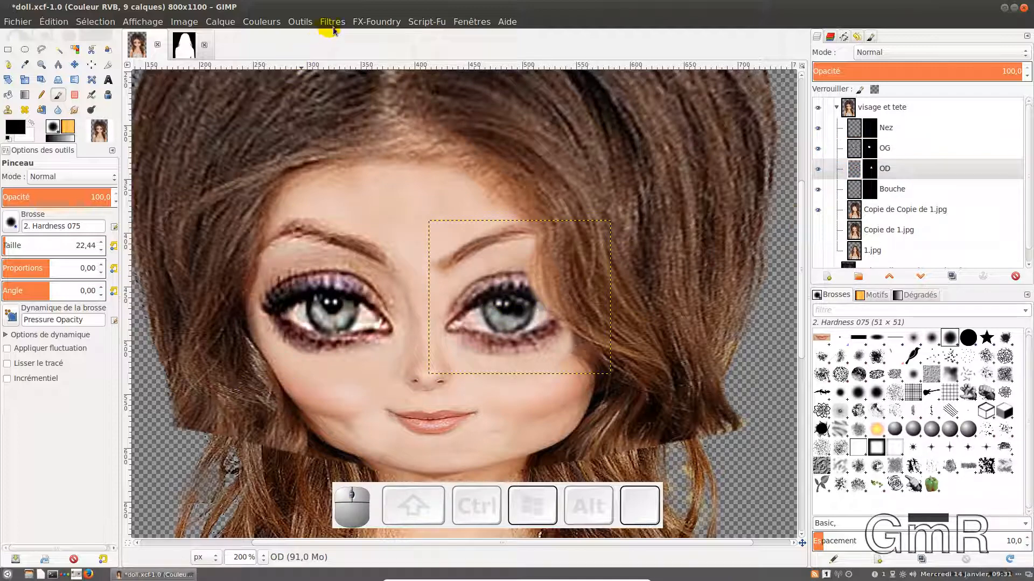
left_click(333, 27)
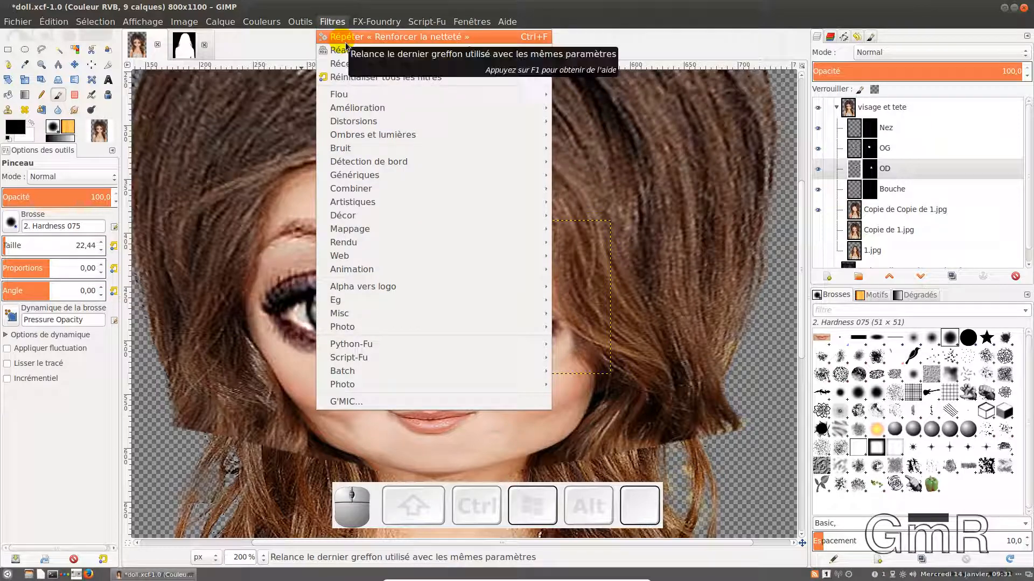
left_click(346, 39)
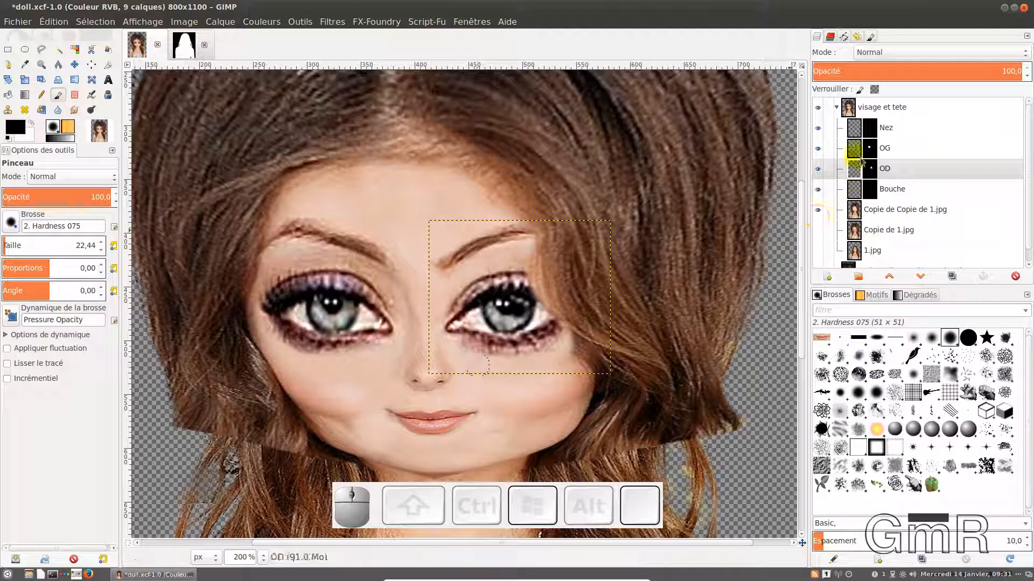
left_click(862, 199)
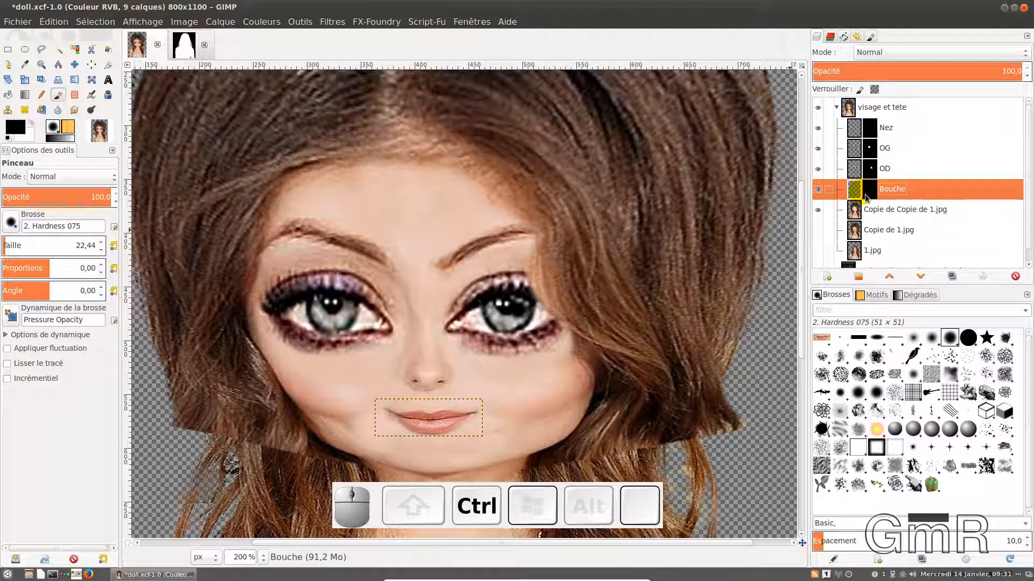
key("ctrl+f")
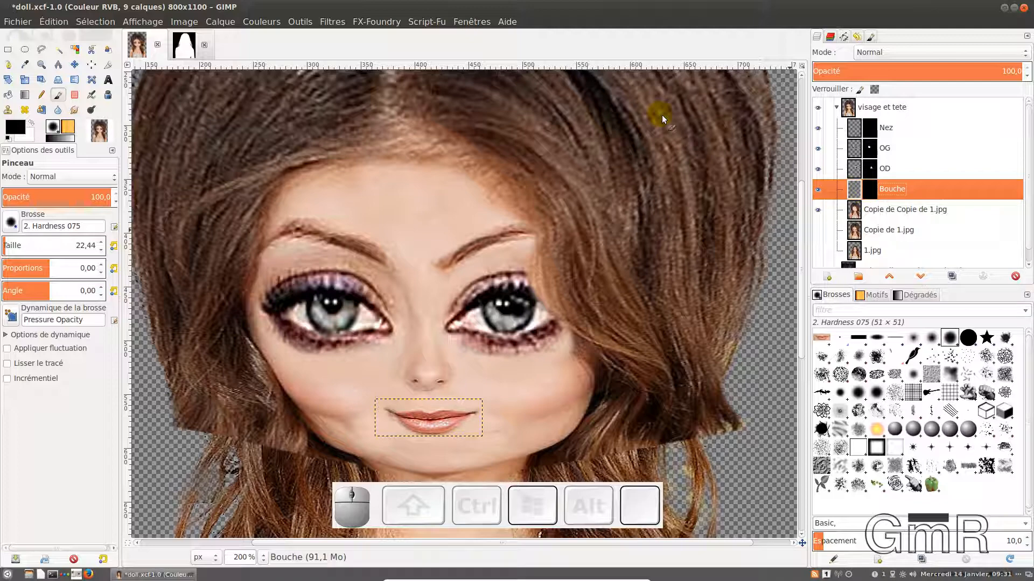
Show the Carbon-Fiber-Background-16.jpg layer and move it up until it covers the empty strip above the doll's hair.
scroll(520, 154, "down", 2, "ctrl")
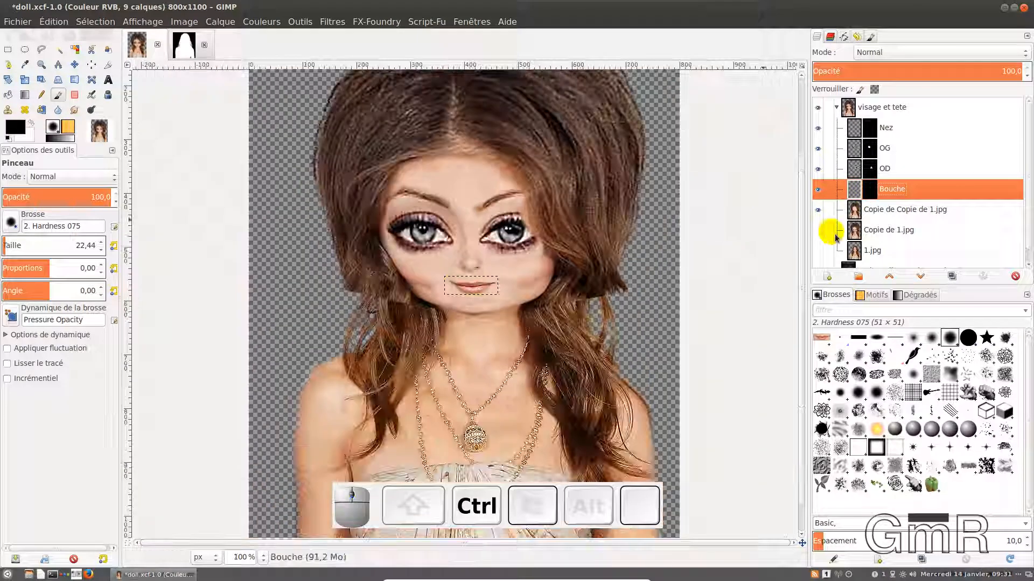
scroll(748, 233, "down", 1, "ctrl")
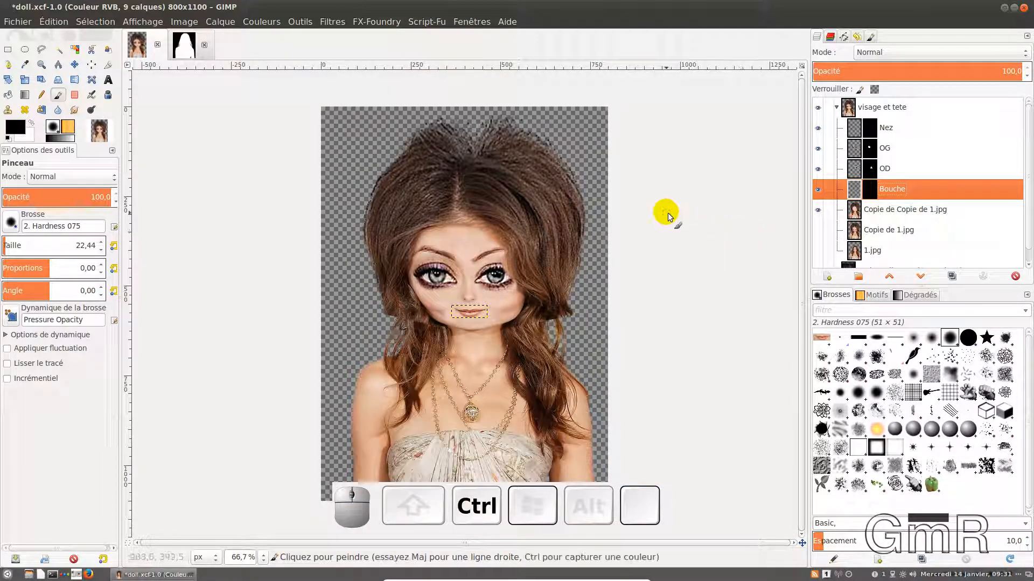
scroll(939, 229, "down", 1)
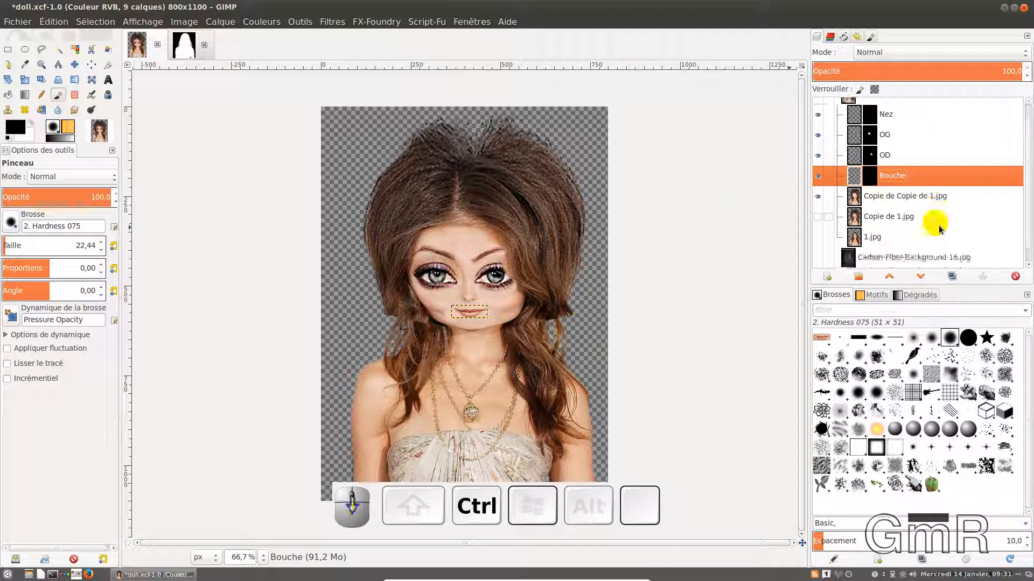
left_click(819, 259)
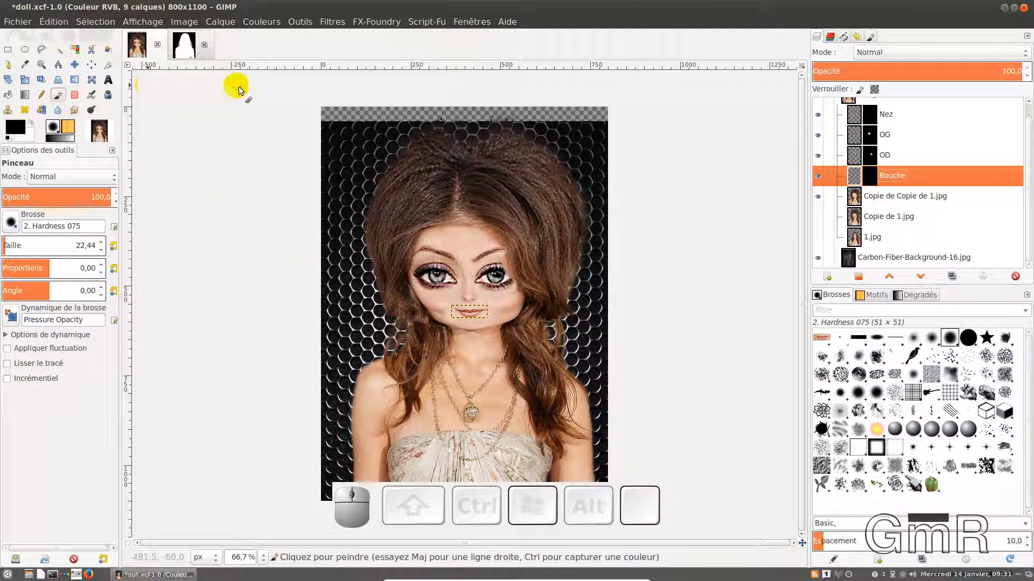
left_click(75, 65)
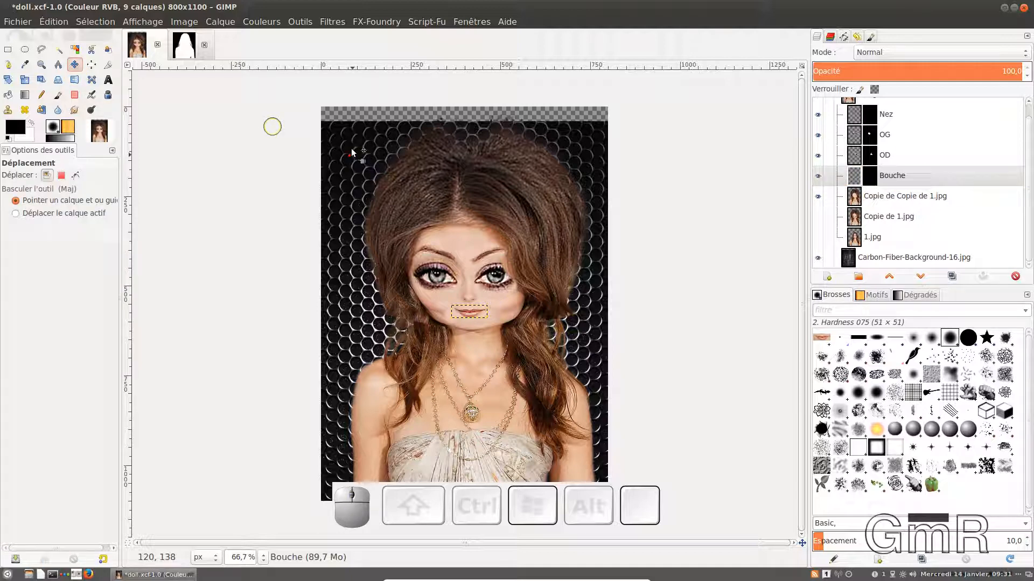
left_click_drag(352, 153, 360, 109)
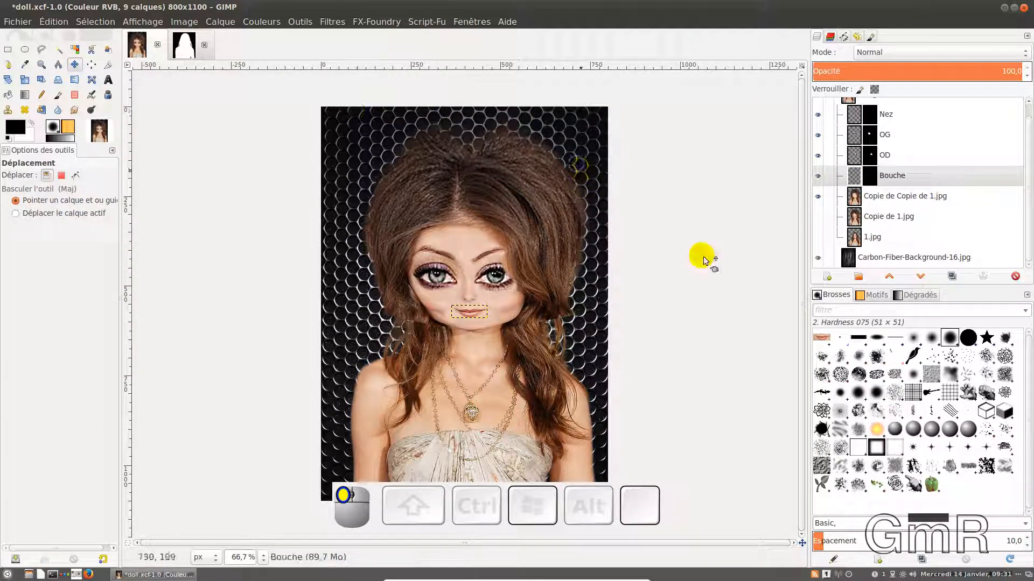
Fit the Carbon-Fiber-Background-16.jpg layer to the image size with Calque aux dimensions de l'image.
scroll(704, 261, "down", 1)
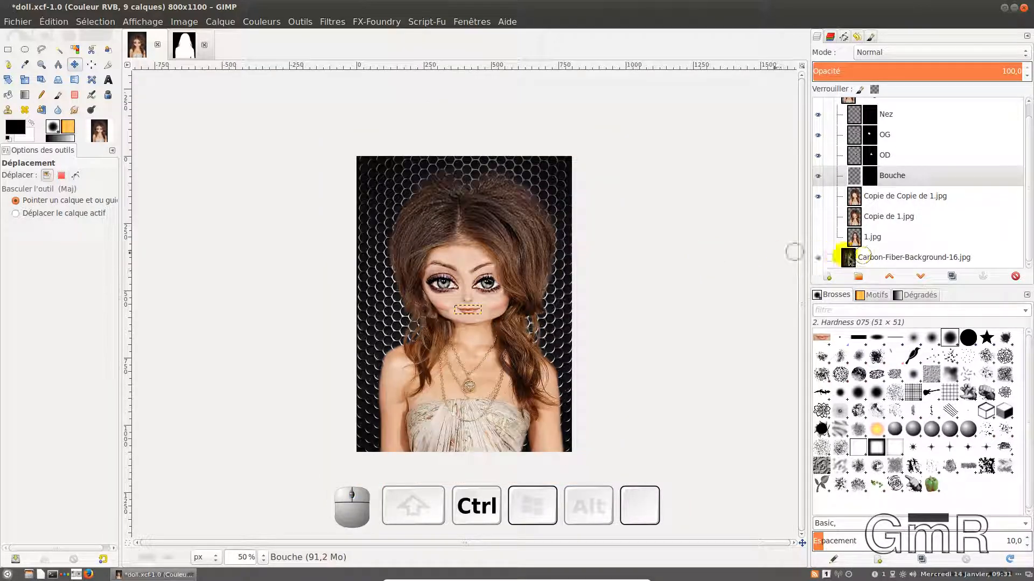
left_click(877, 259)
right_click(878, 259)
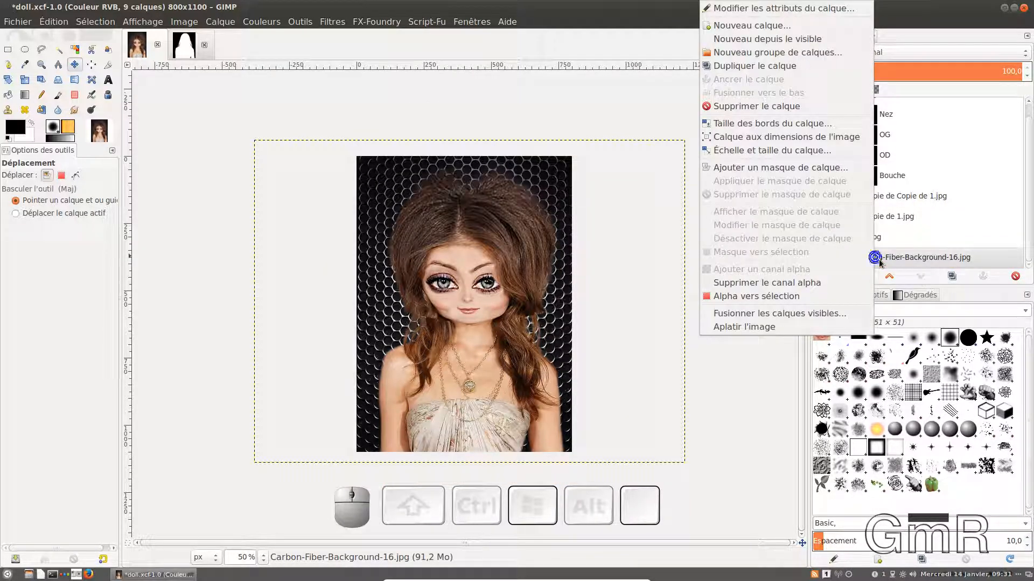
left_click(751, 138)
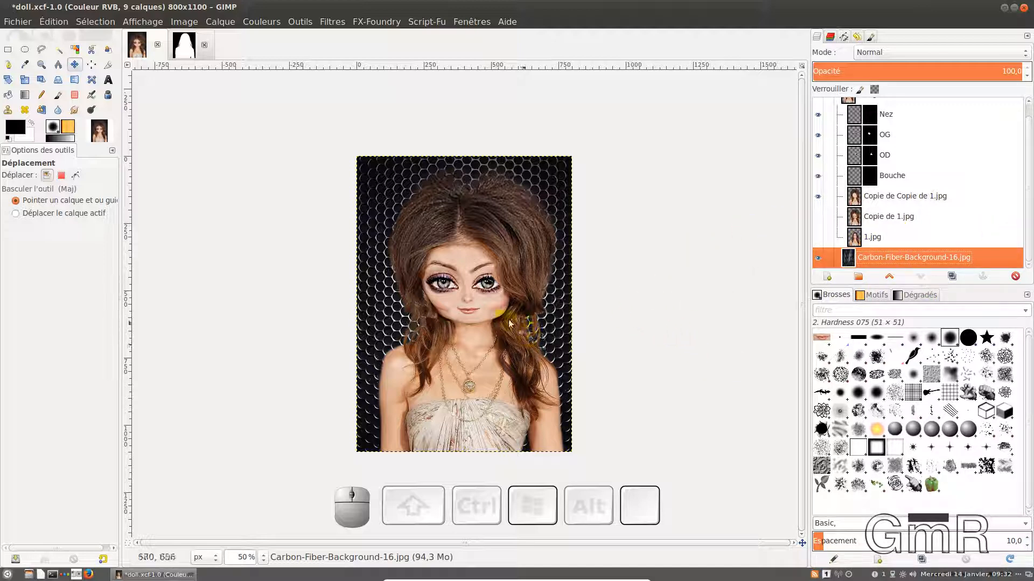
Check the doll's face against the background up close, and save the project to the existing doll.xcf file.
scroll(468, 334, "up", 2)
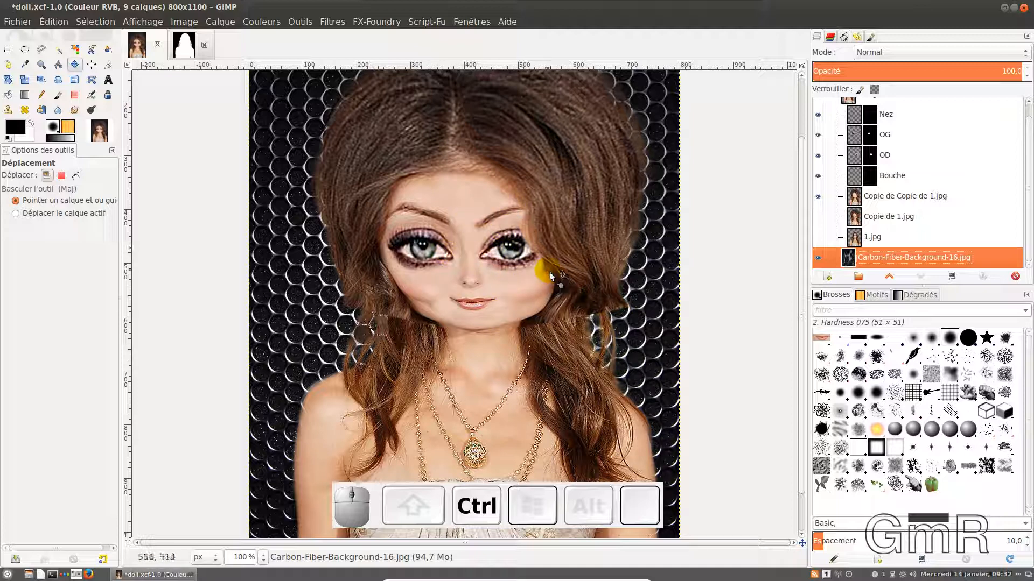
scroll(531, 272, "down", 2)
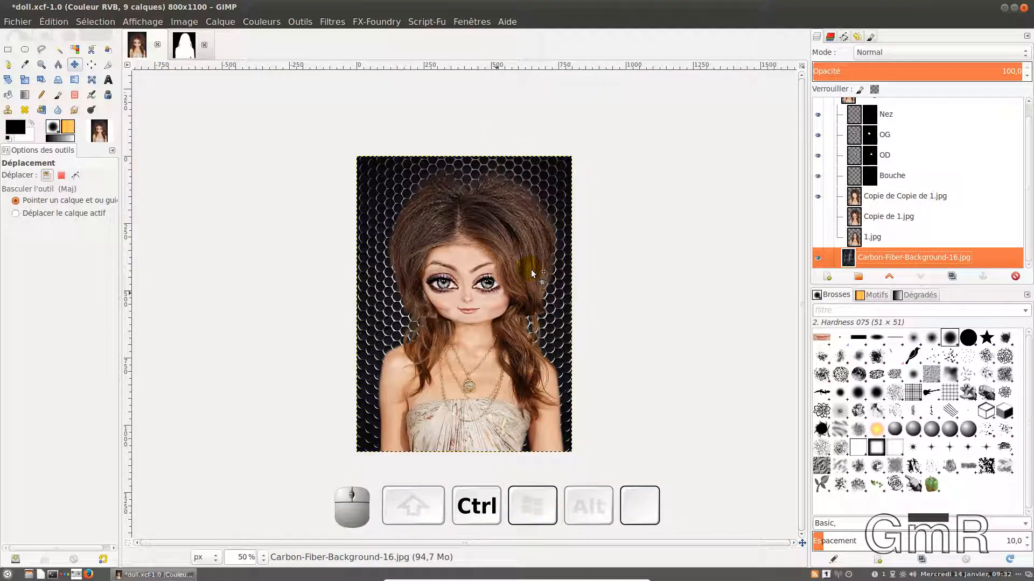
left_click(18, 22)
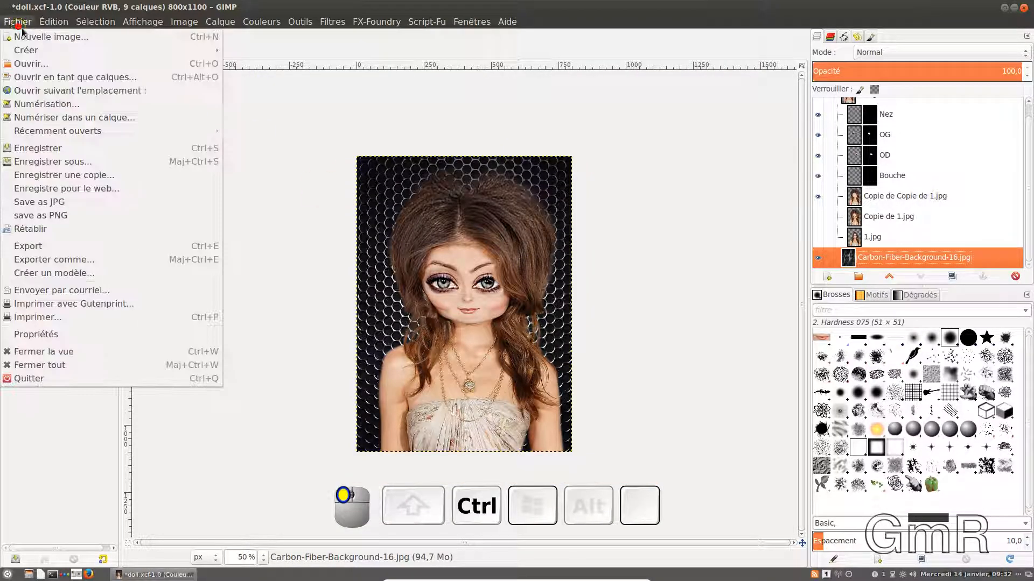
left_click(60, 154)
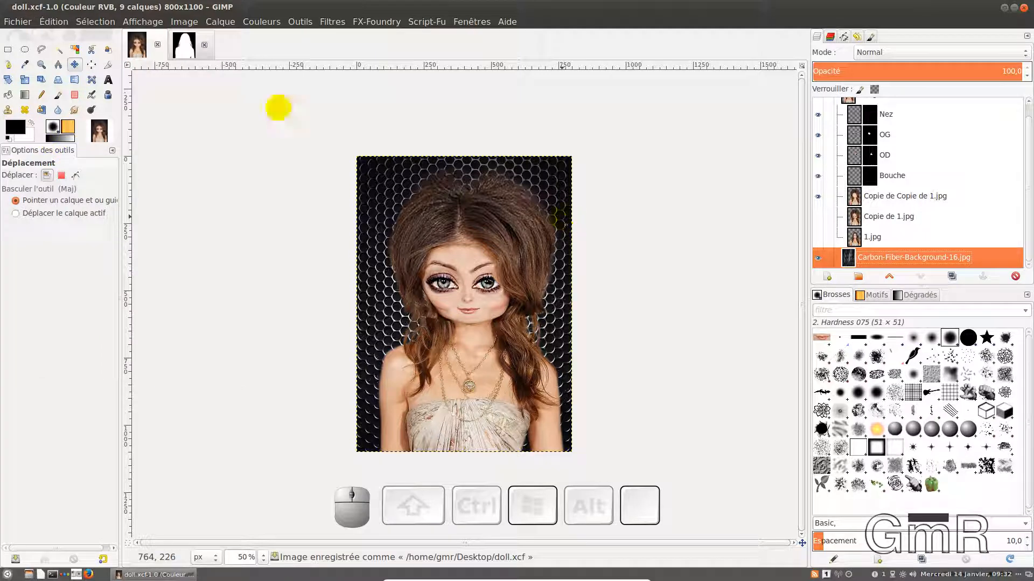
Export the image to the Desktop folder as doll.png, keeping the offered PNG options and compression level 9.
left_click(27, 24)
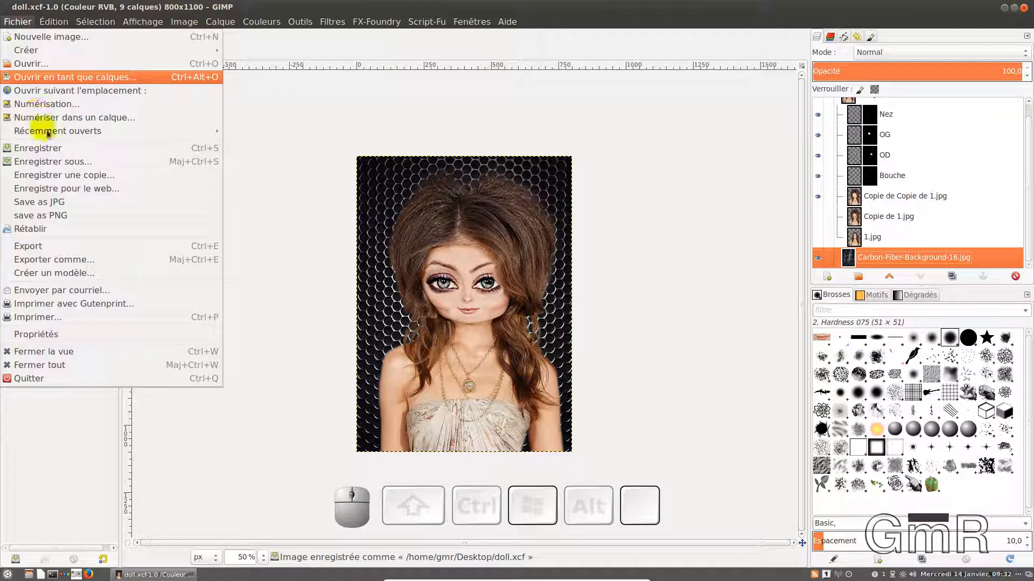
left_click(152, 249)
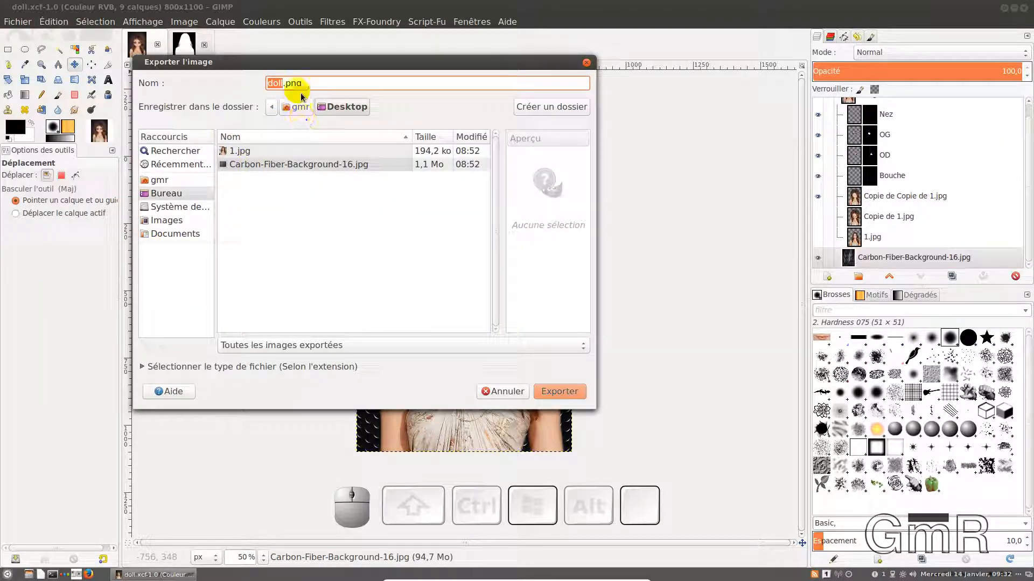
left_click(575, 393)
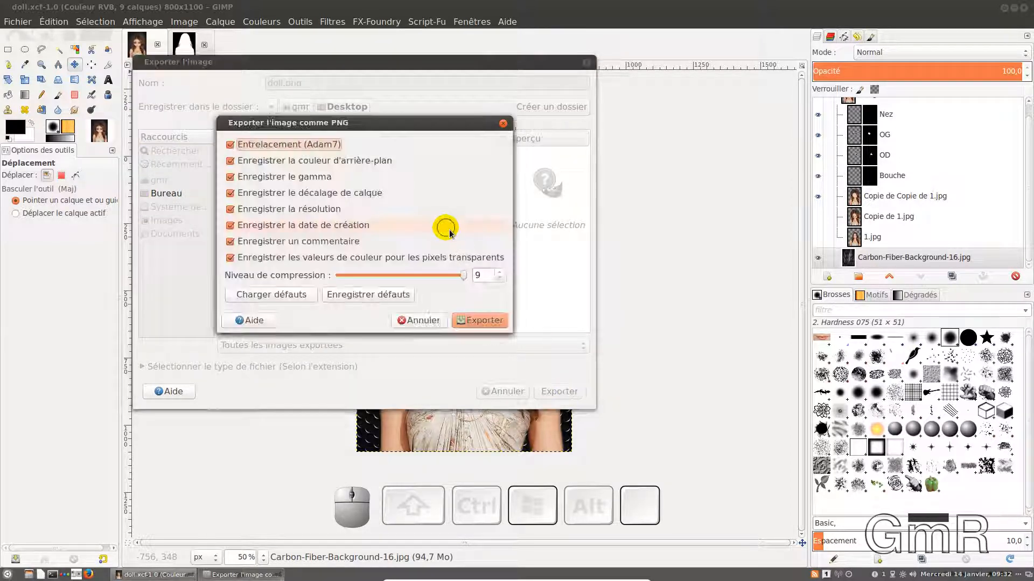
left_click(493, 326)
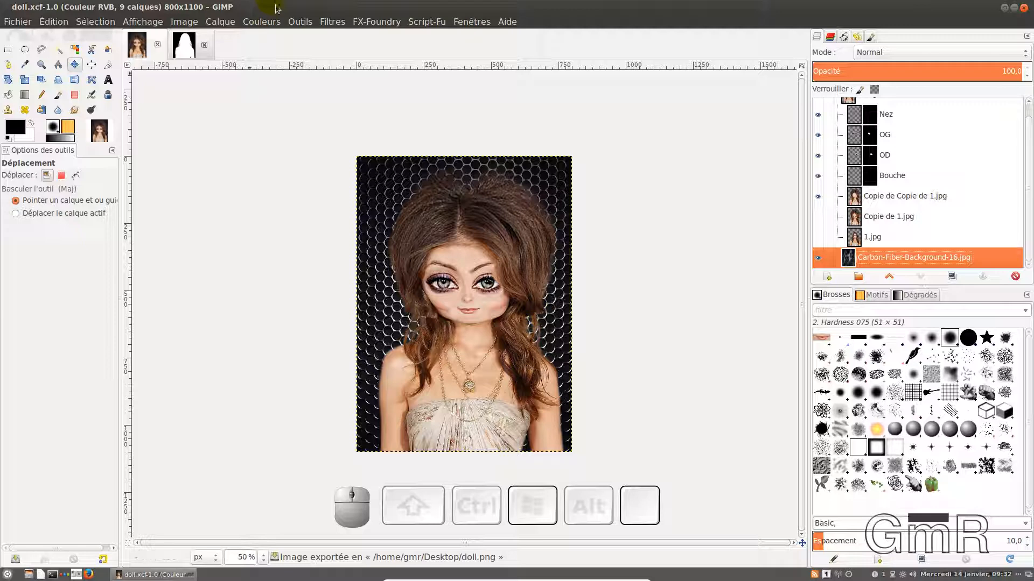
Move the GIMP window aside and open the exported doll.png from the desktop in Shotwell.
left_click_drag(277, 8, 627, 38)
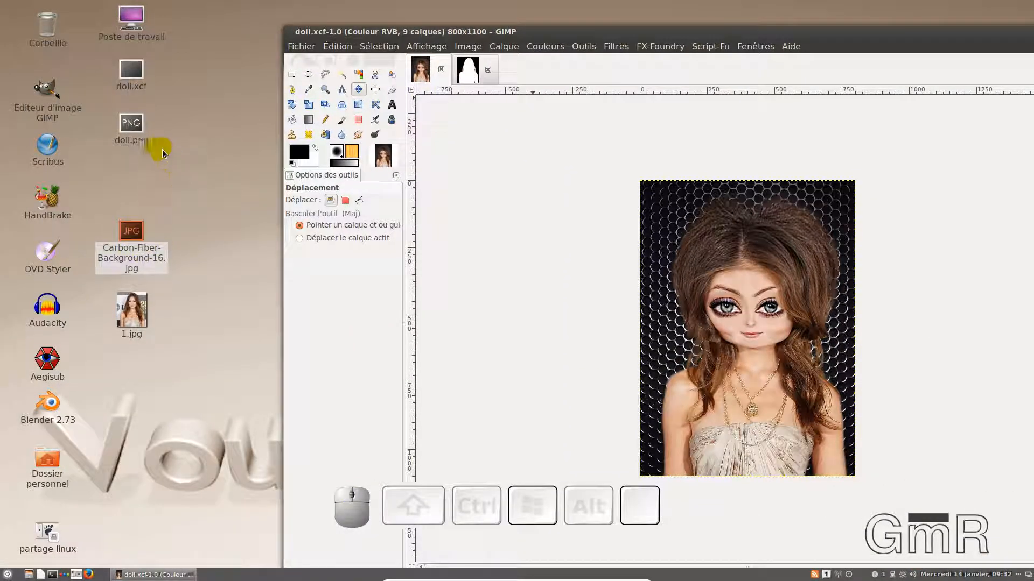
left_click(138, 129)
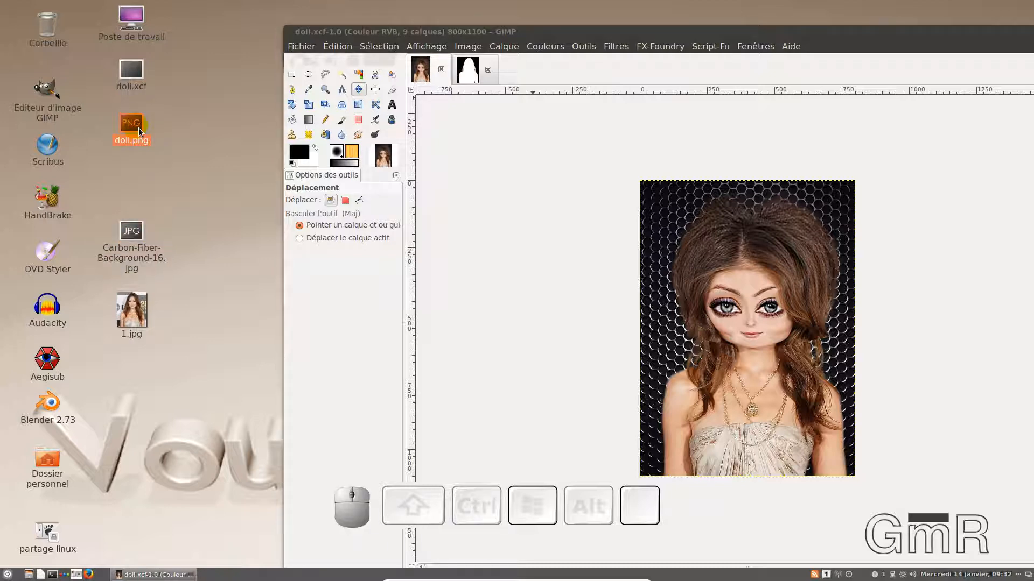
double_click(138, 128)
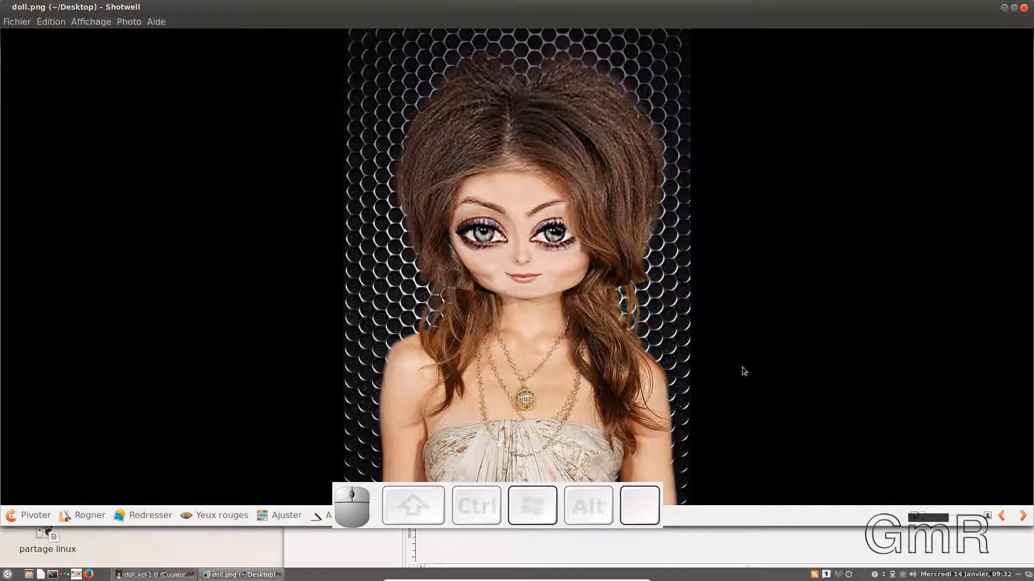